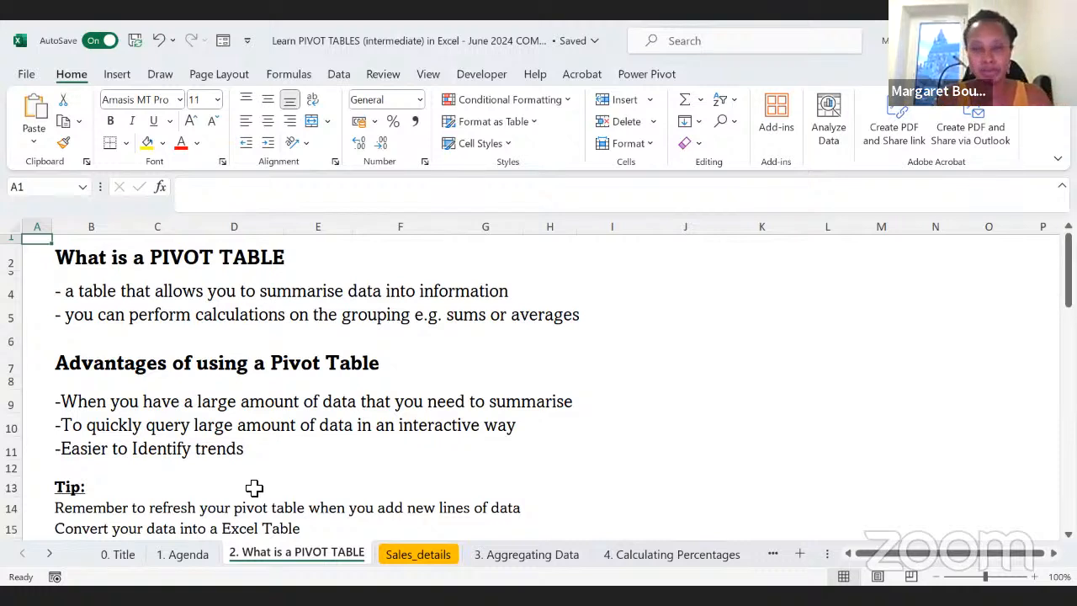
# Step: Open the Sales_details sheet and examine its columns from Retailer through Sales Method
pyautogui.click(435, 555)
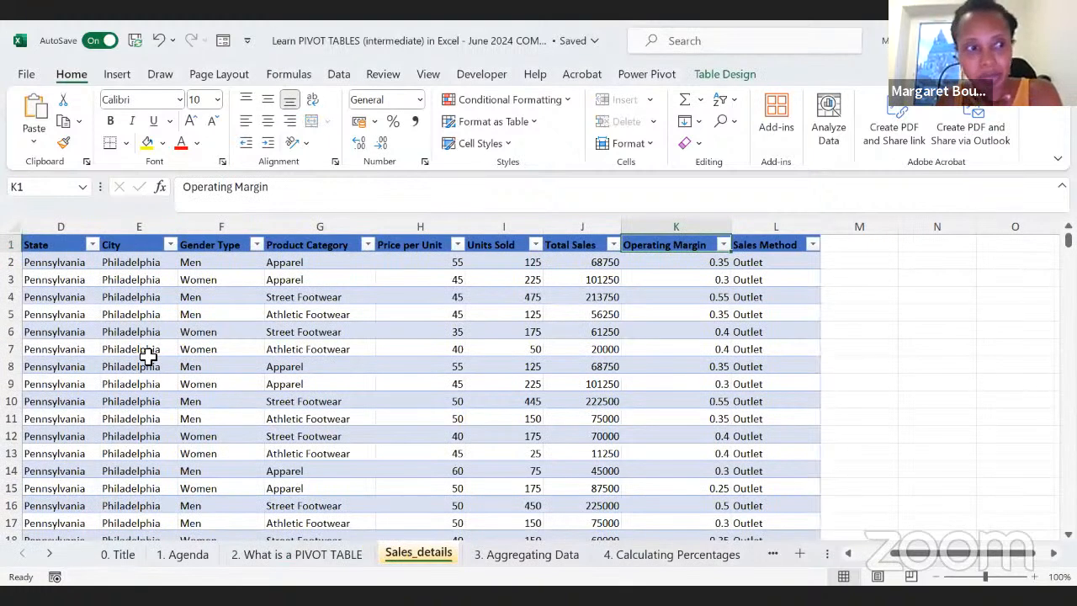
pyautogui.hscroll(-3, 180, 356)
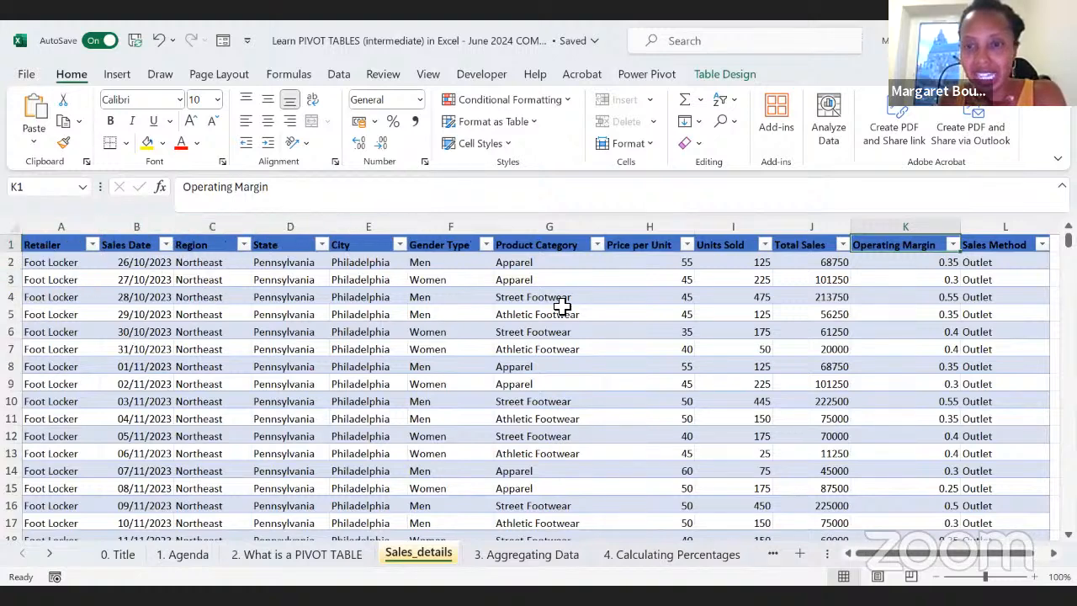
pyautogui.hscroll(2, 562, 307)
pyautogui.hscroll(2, 563, 306)
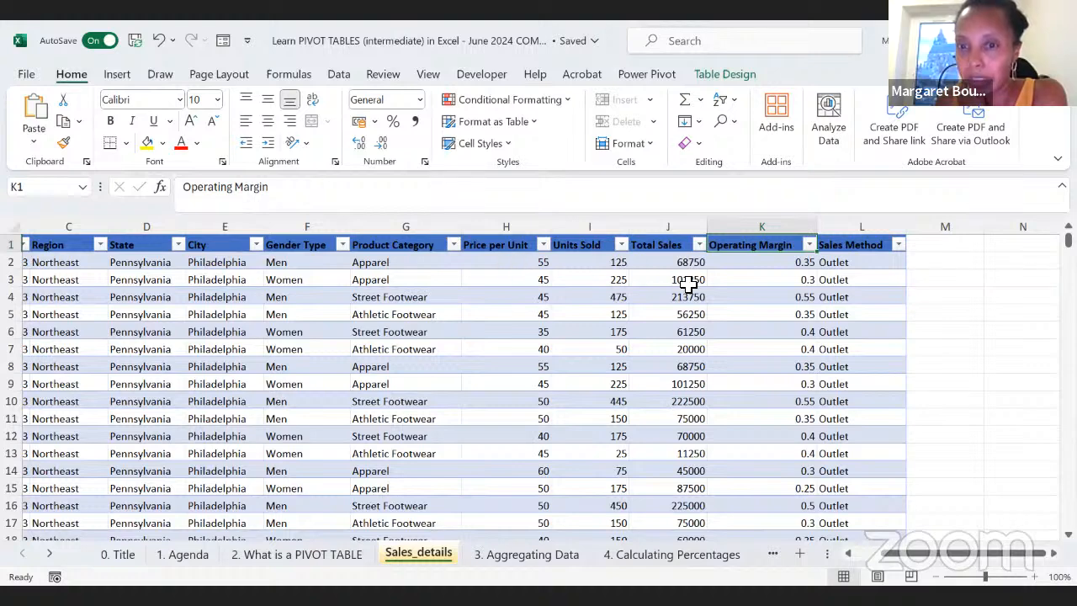
pyautogui.hscroll(2, 667, 299)
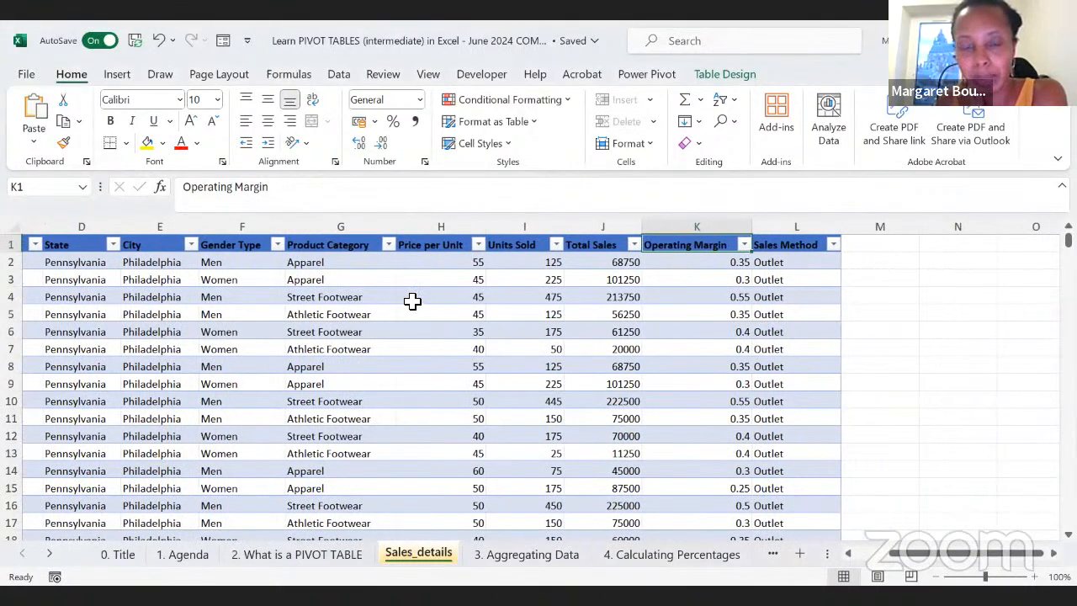
pyautogui.hscroll(-3, 412, 301)
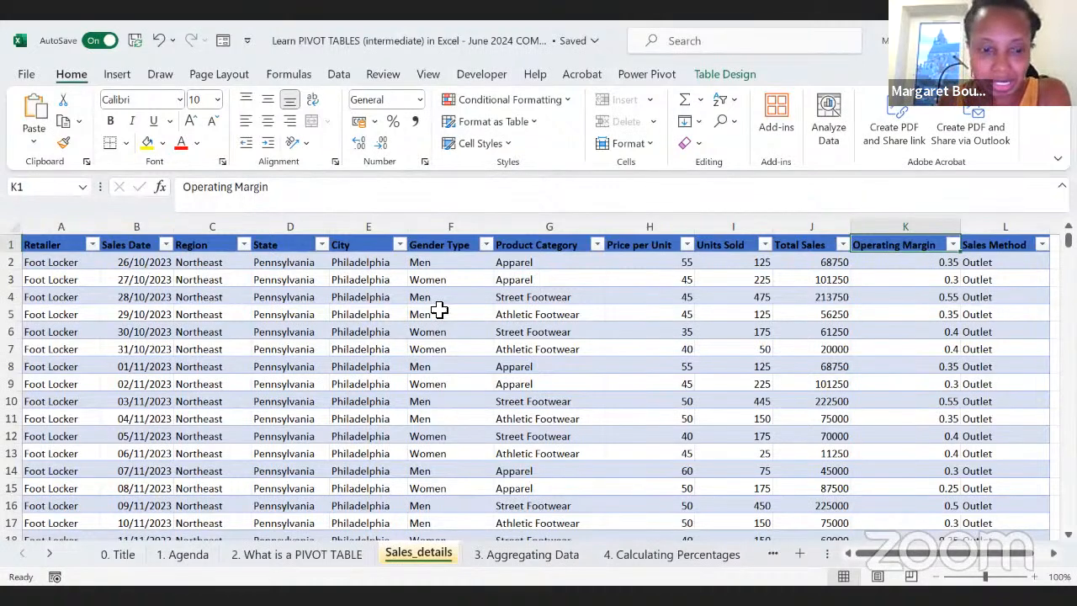
# Step: Review the tips on the 2. What is a PIVOT TABLE sheet and return to the Sales_details table to view the insertion commands
pyautogui.click(328, 562)
pyautogui.scroll(-1, 276, 474)
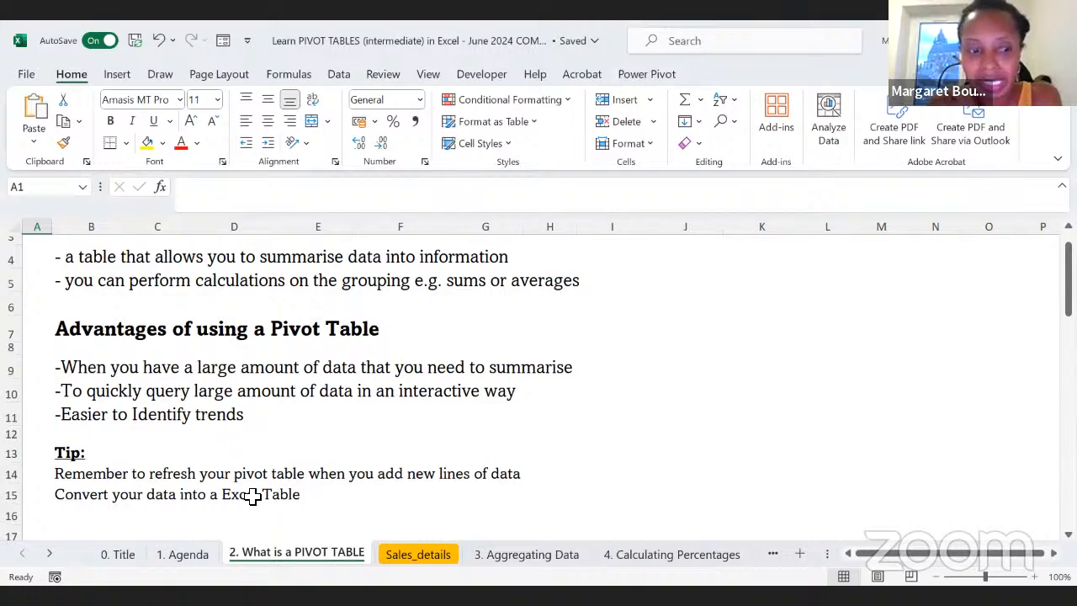
pyautogui.click(407, 555)
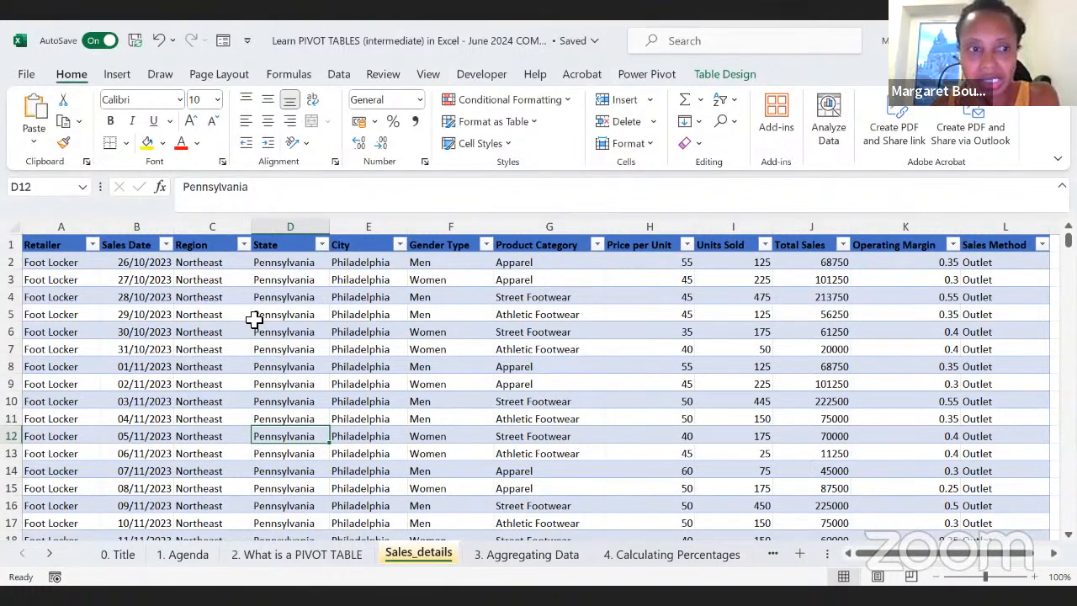
pyautogui.click(188, 297)
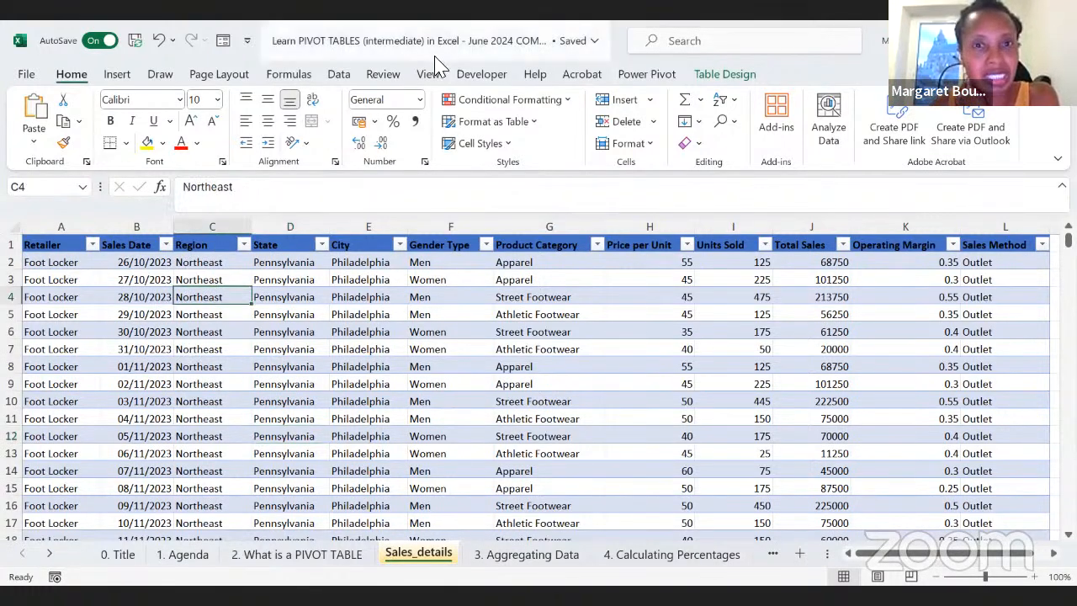
pyautogui.click(117, 74)
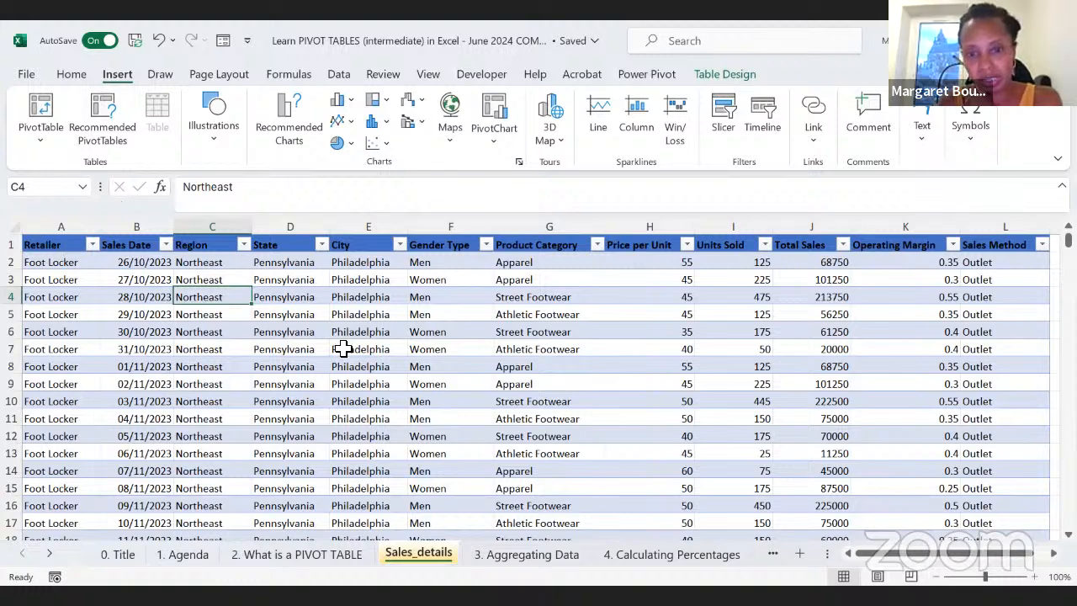
pyautogui.click(293, 283)
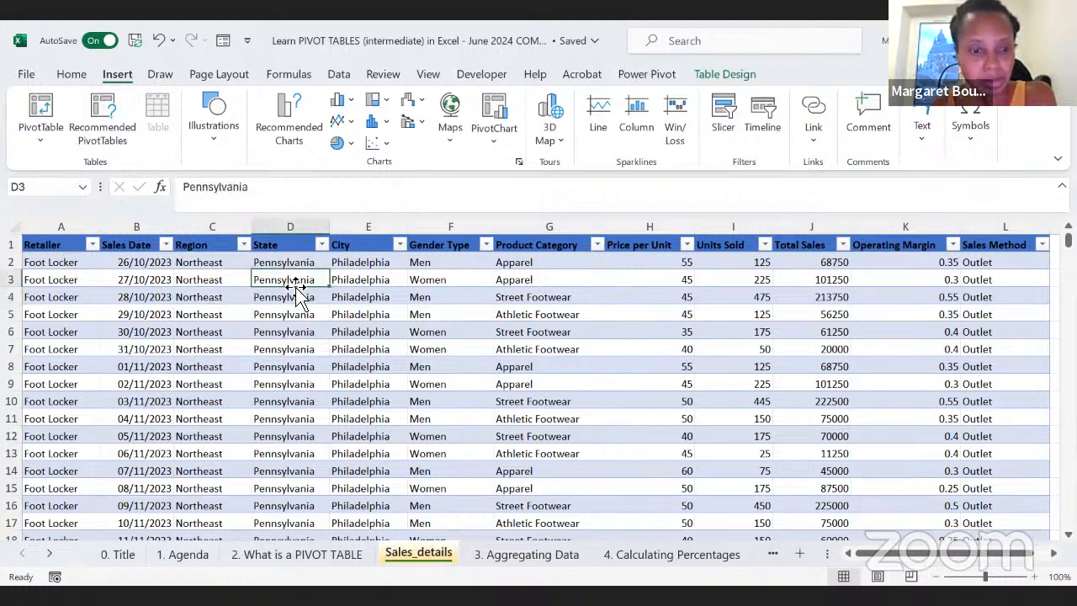
# Step: Open the 3. Aggregating Data sheet and check its first question, on total units sold by retailer, against the Sales_details data
pyautogui.rightClick(543, 566)
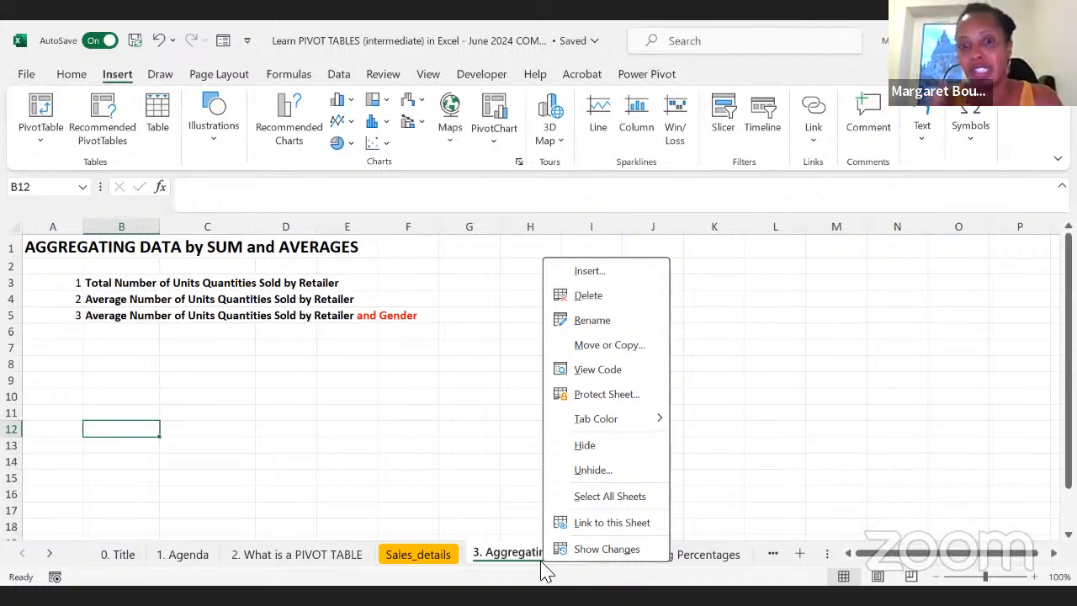
pyautogui.click(184, 477)
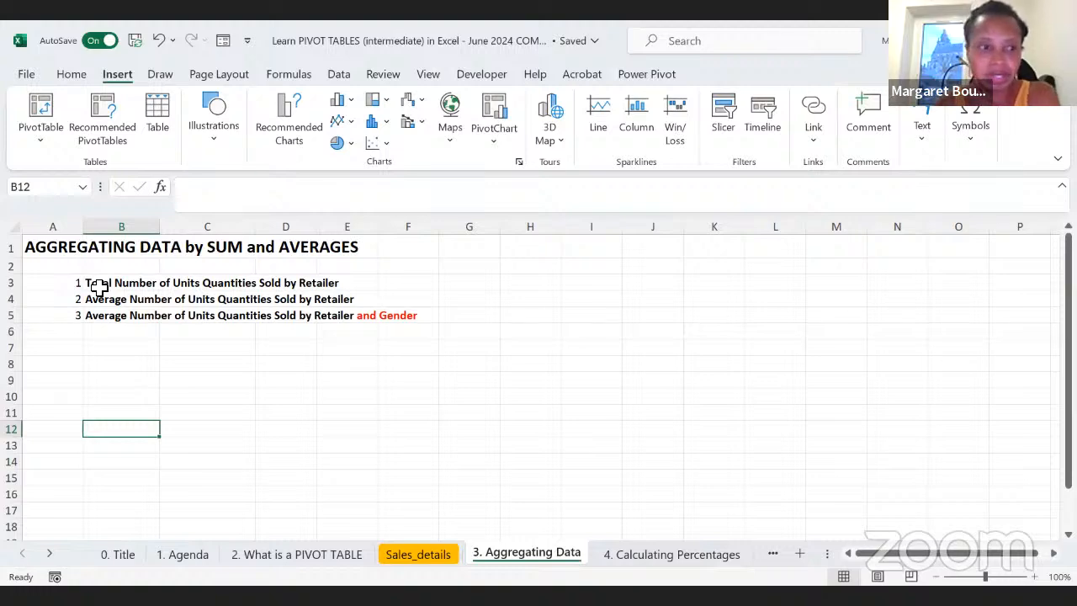
pyautogui.click(100, 285)
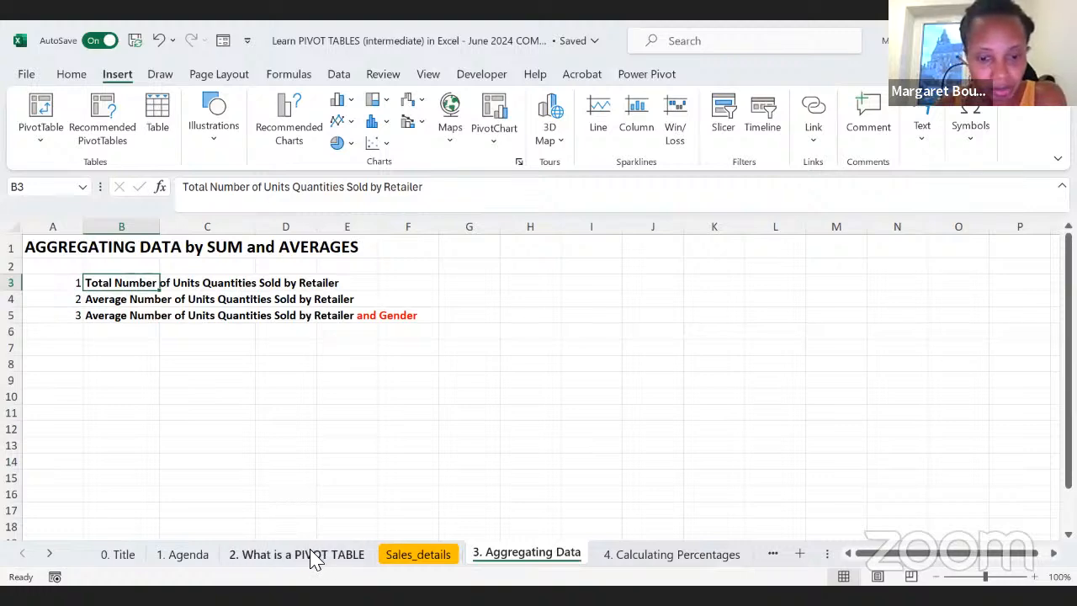
pyautogui.click(414, 553)
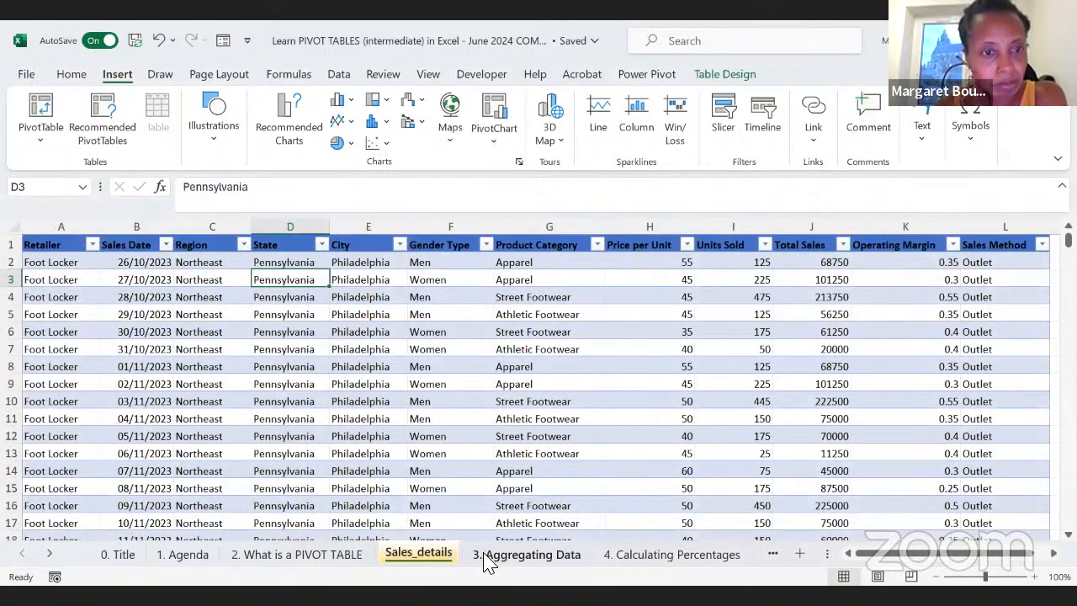
pyautogui.rightClick(500, 560)
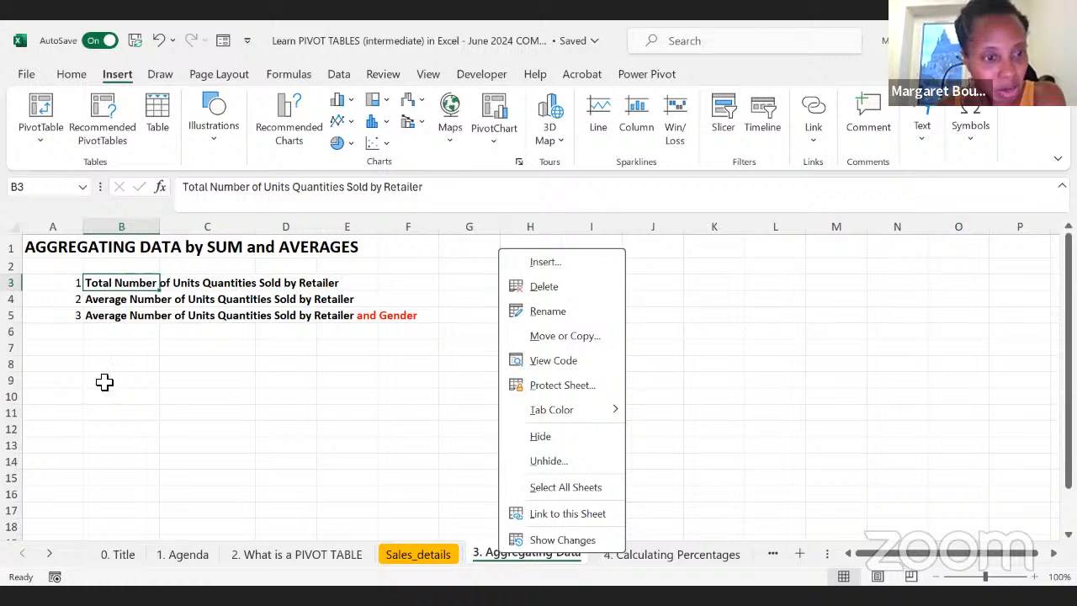
pyautogui.click(104, 396)
# Step: Copy question 1 from A3:B3, "Total Number of Units Quantities Sold by Retailer", to cell A10
pyautogui.moveTo(72, 284); pyautogui.dragTo(100, 289)
pyautogui.hotkey('ctrl', 'c')
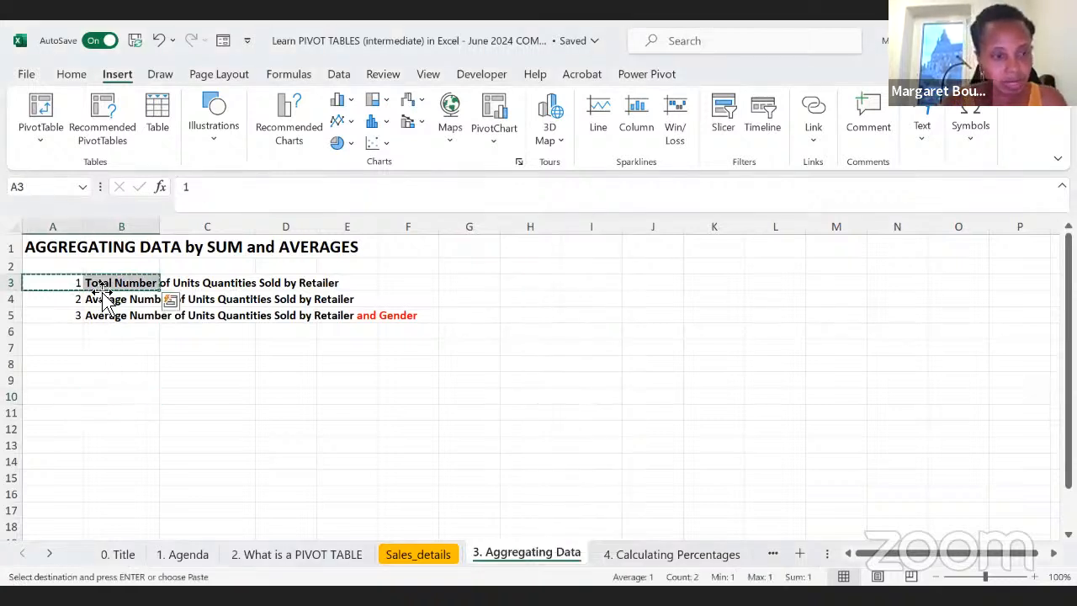
pyautogui.click(75, 399)
pyautogui.hotkey('ctrl', 'v')
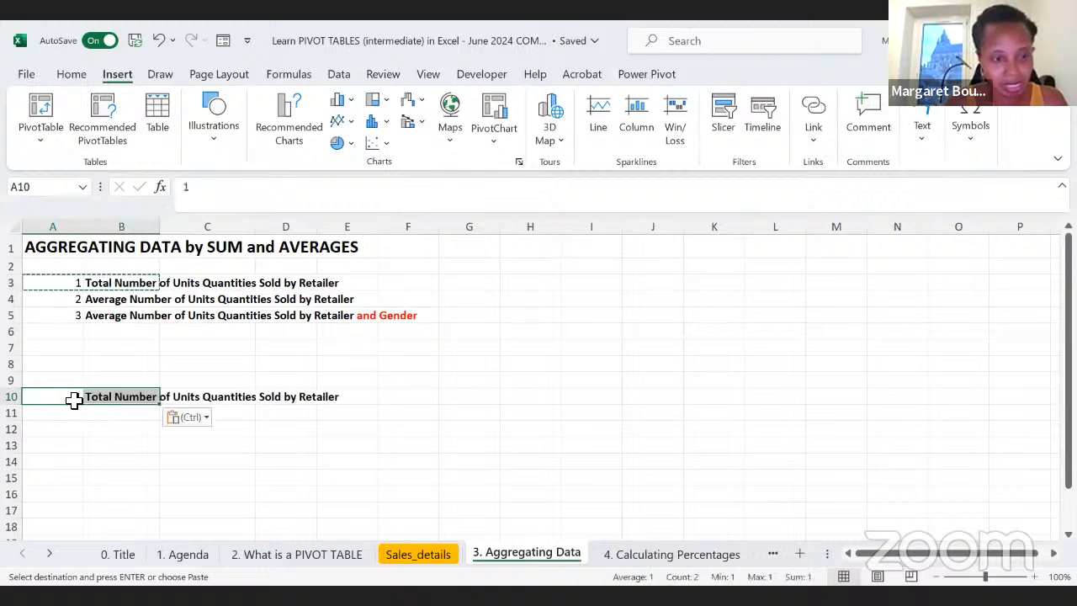
# Step: Insert a PivotTable at cell B13 of the 3. Aggregating Data sheet, using the whole Sales_details table (Table1) as its source
pyautogui.click(112, 447)
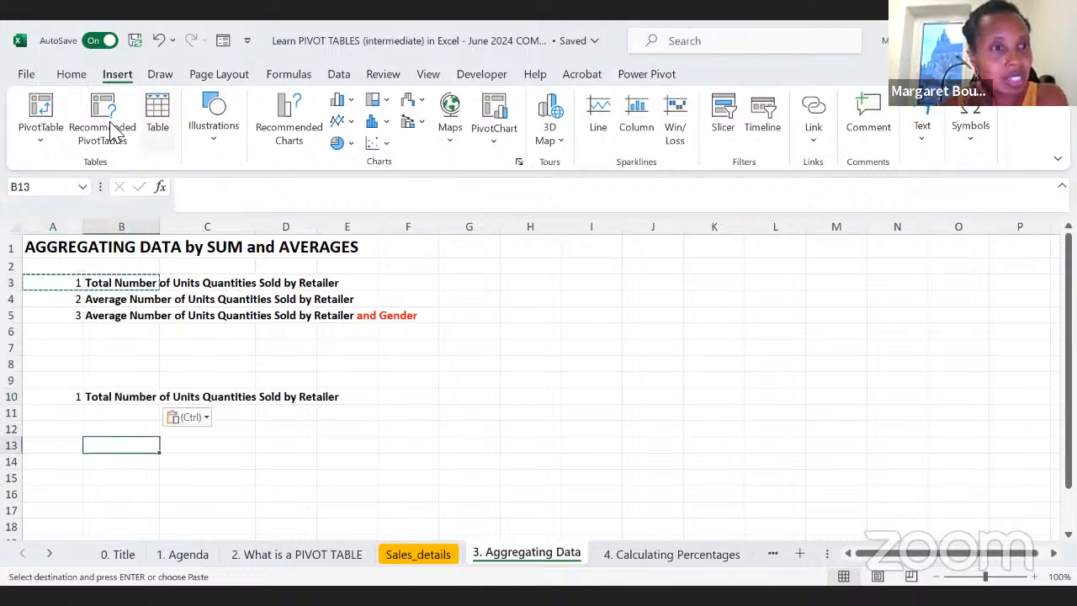
pyautogui.click(41, 111)
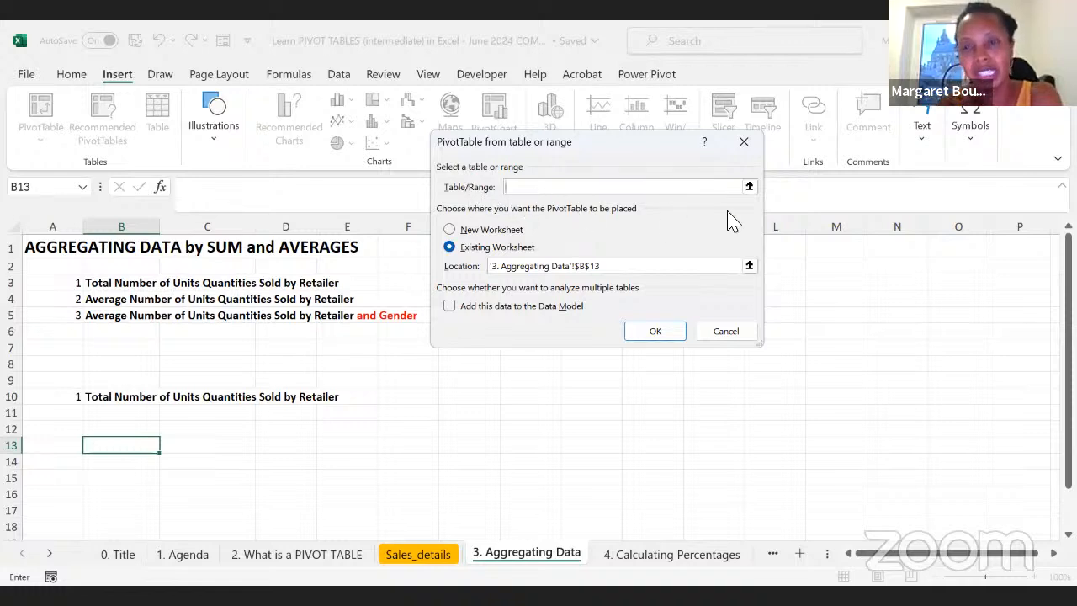
pyautogui.click(749, 187)
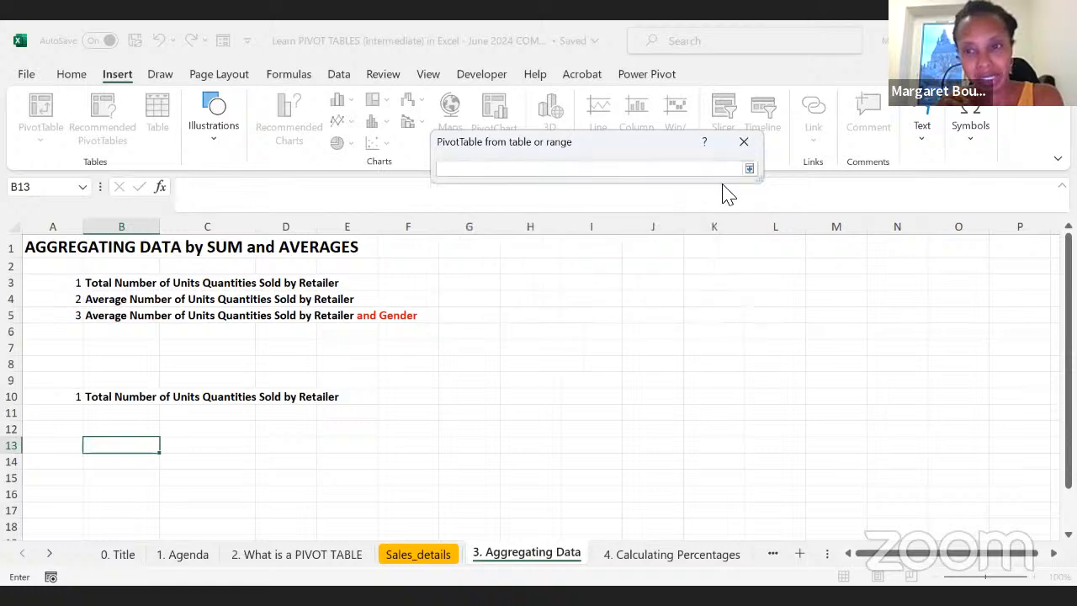
pyautogui.click(269, 564)
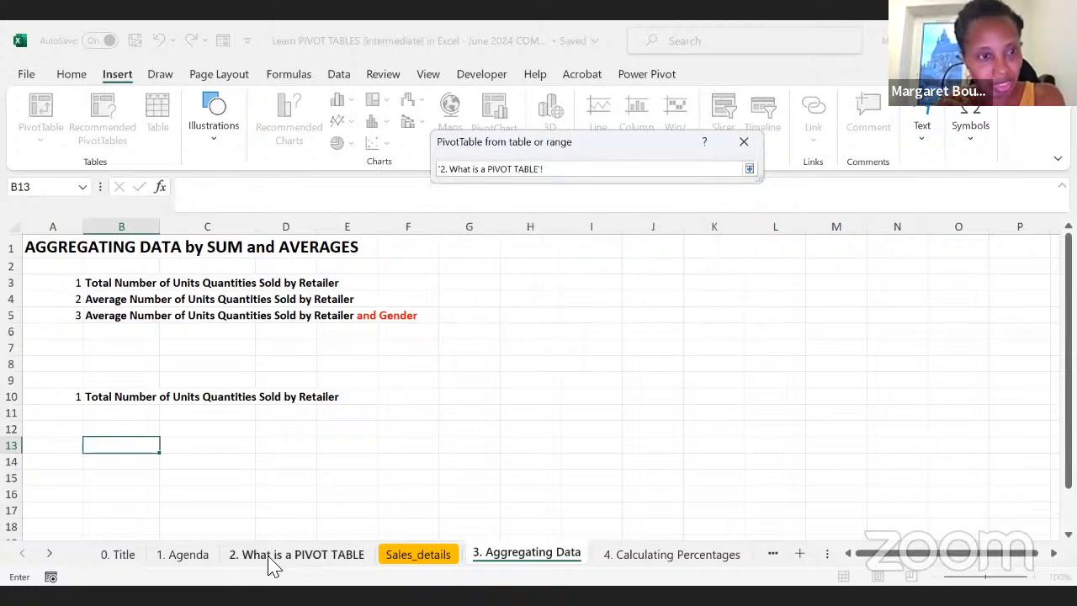
pyautogui.click(398, 555)
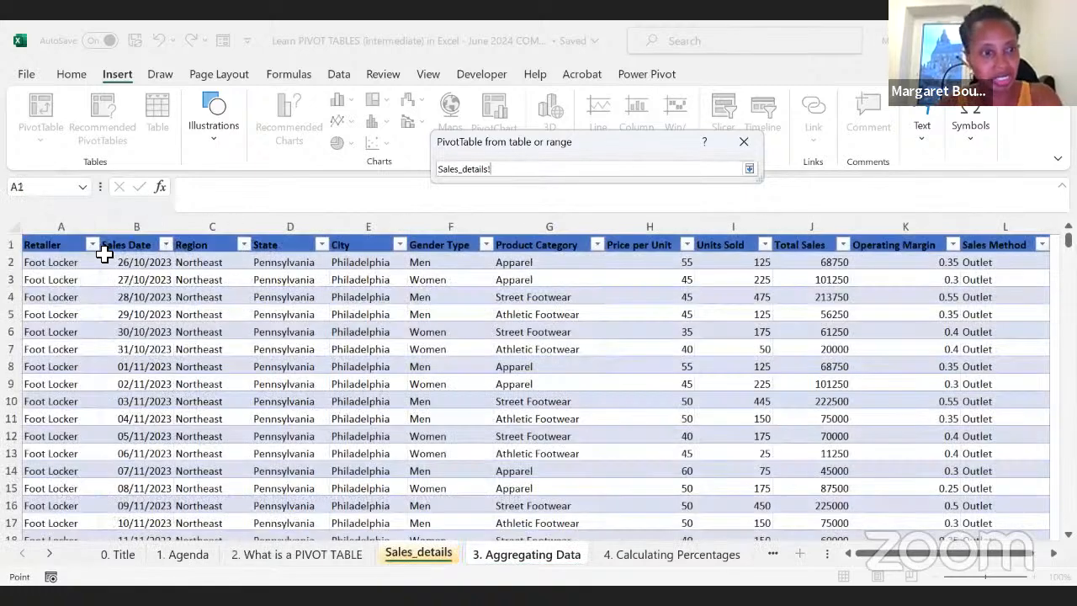
pyautogui.click(53, 244)
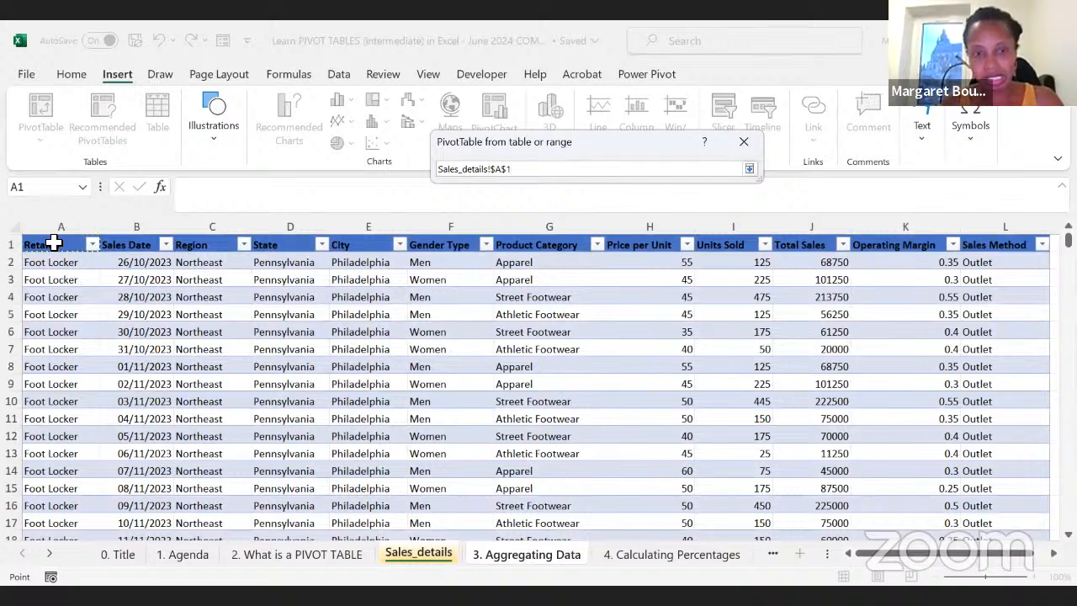
pyautogui.hotkey('ctrl', 'shift', 'End')
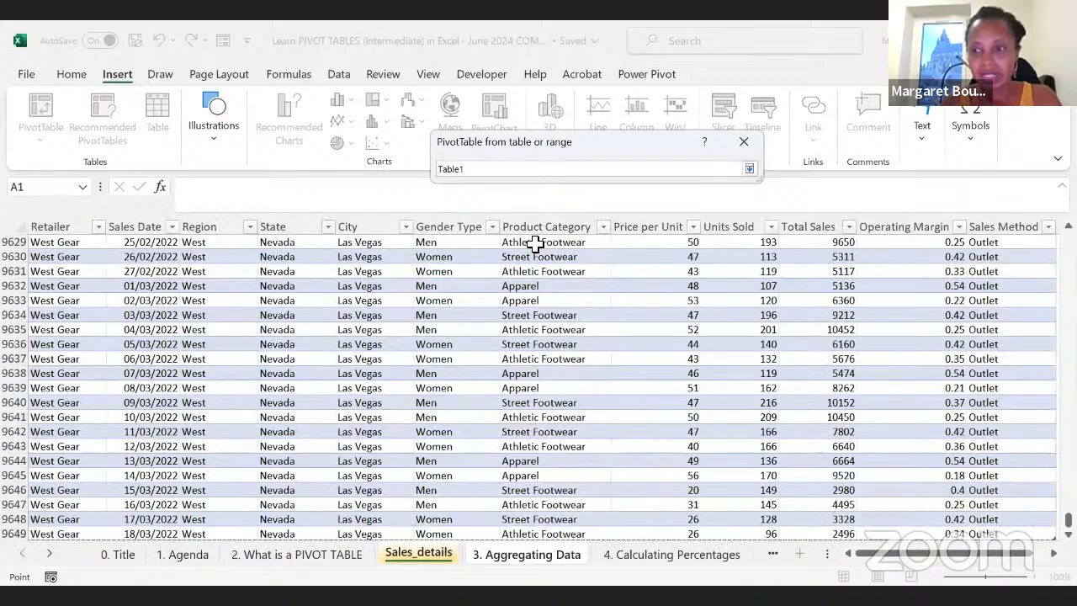
pyautogui.click(749, 169)
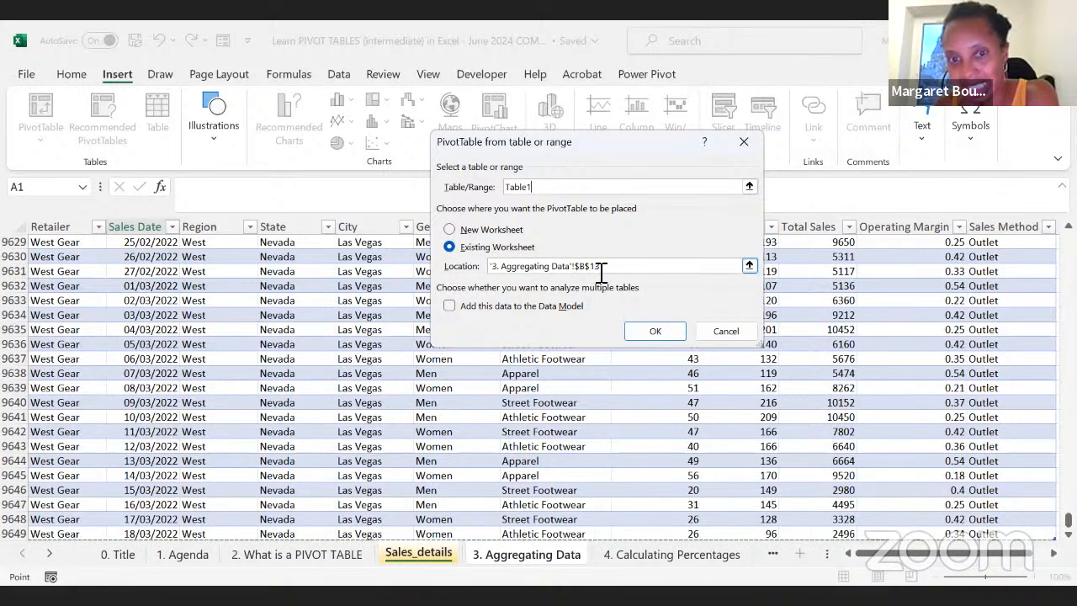
pyautogui.click(662, 333)
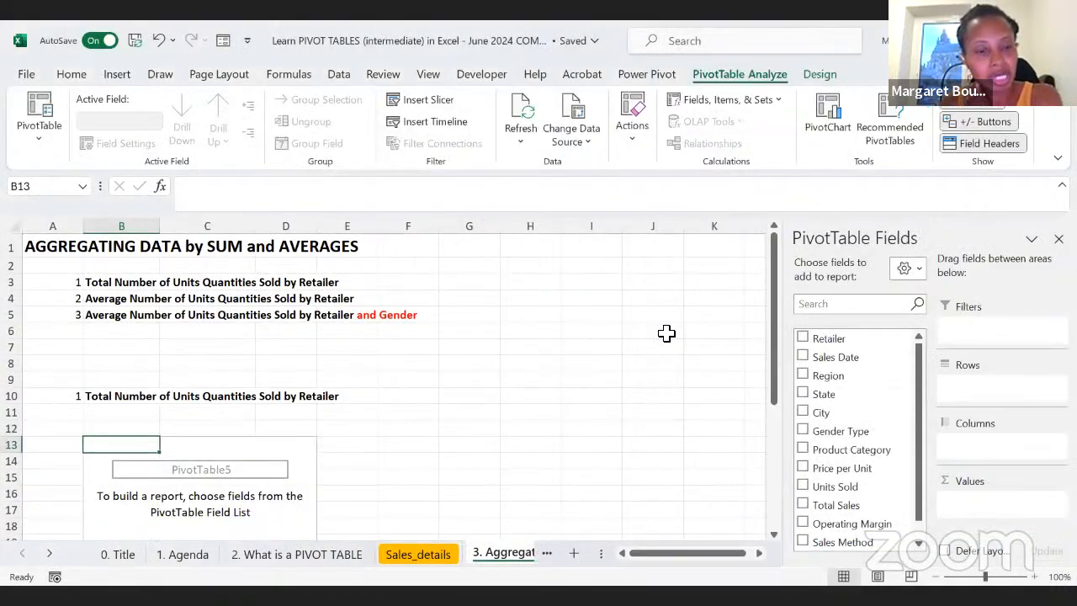
# Step: Build the PivotTable with Retailer as the row field and the sum of Units Sold as the values
pyautogui.scroll(-4, 666, 332)
pyautogui.scroll(2, 155, 398)
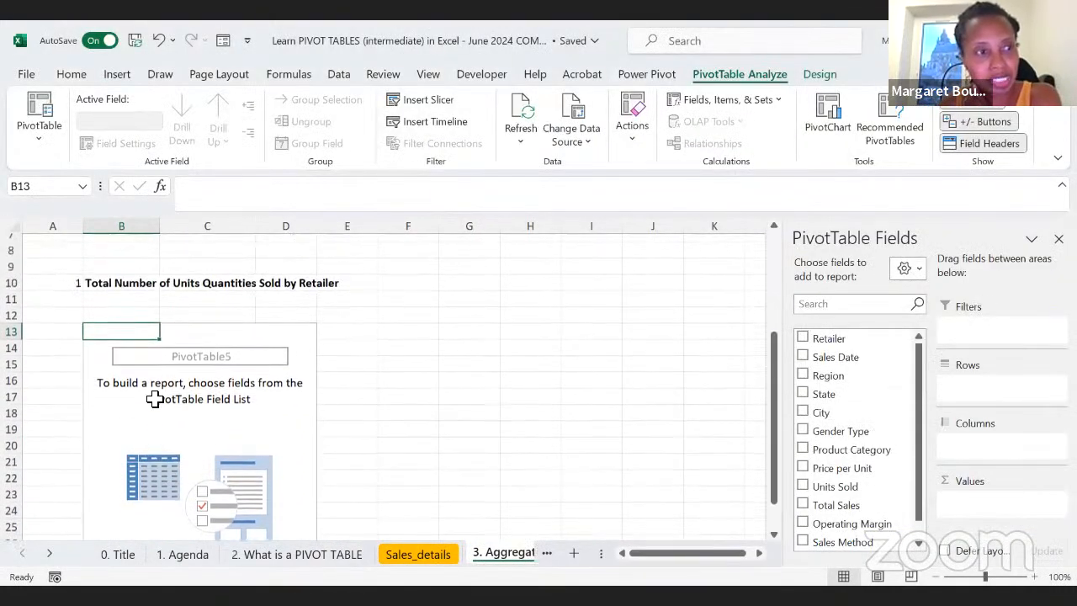
pyautogui.scroll(1, 155, 398)
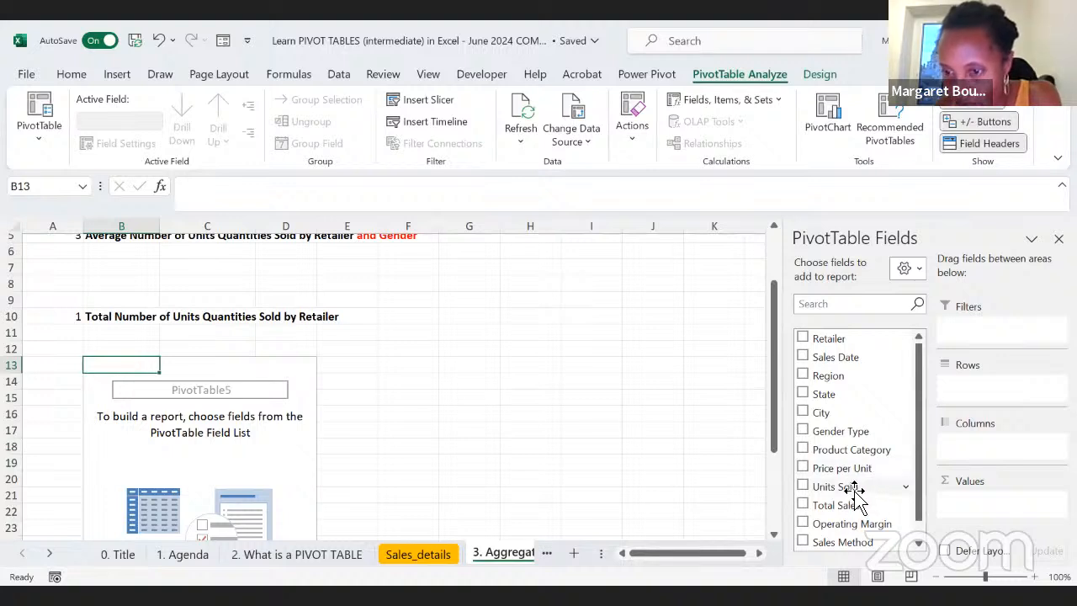
pyautogui.moveTo(855, 488); pyautogui.dragTo(977, 396)
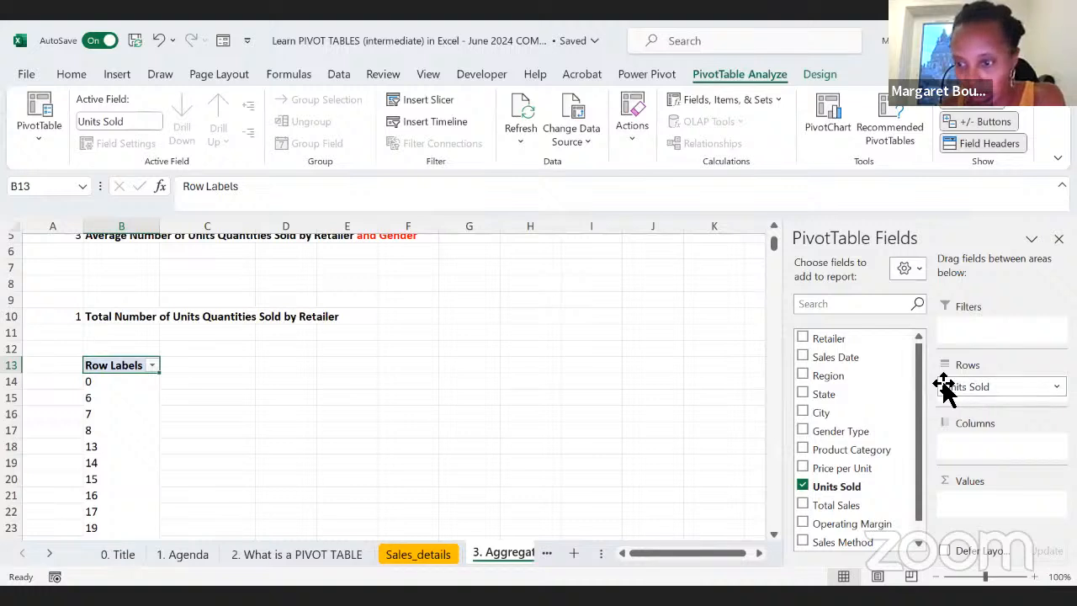
pyautogui.moveTo(804, 495); pyautogui.dragTo(972, 505)
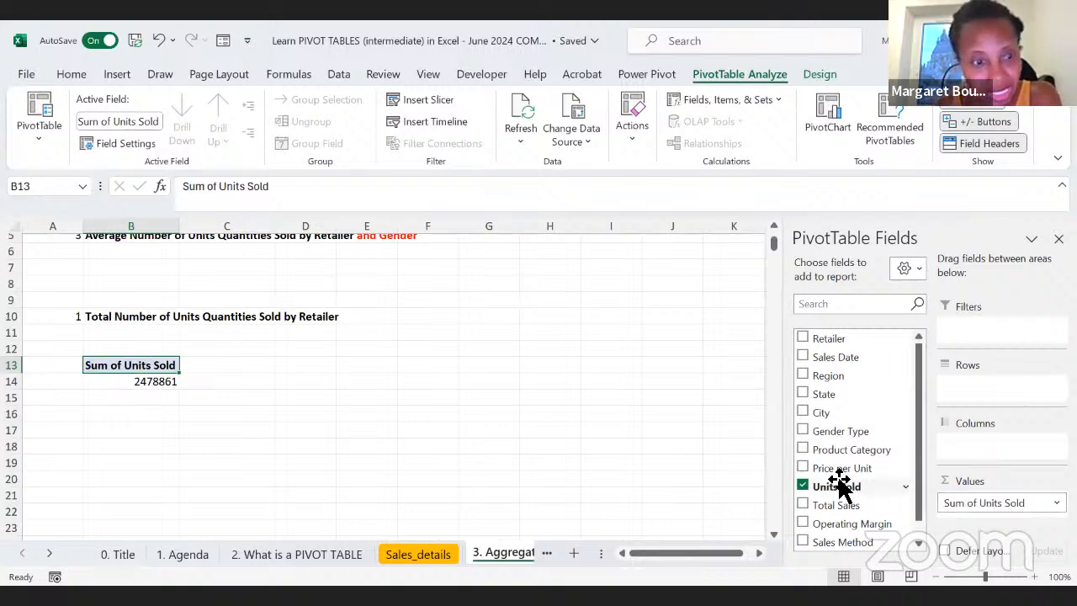
pyautogui.moveTo(827, 340); pyautogui.dragTo(987, 389)
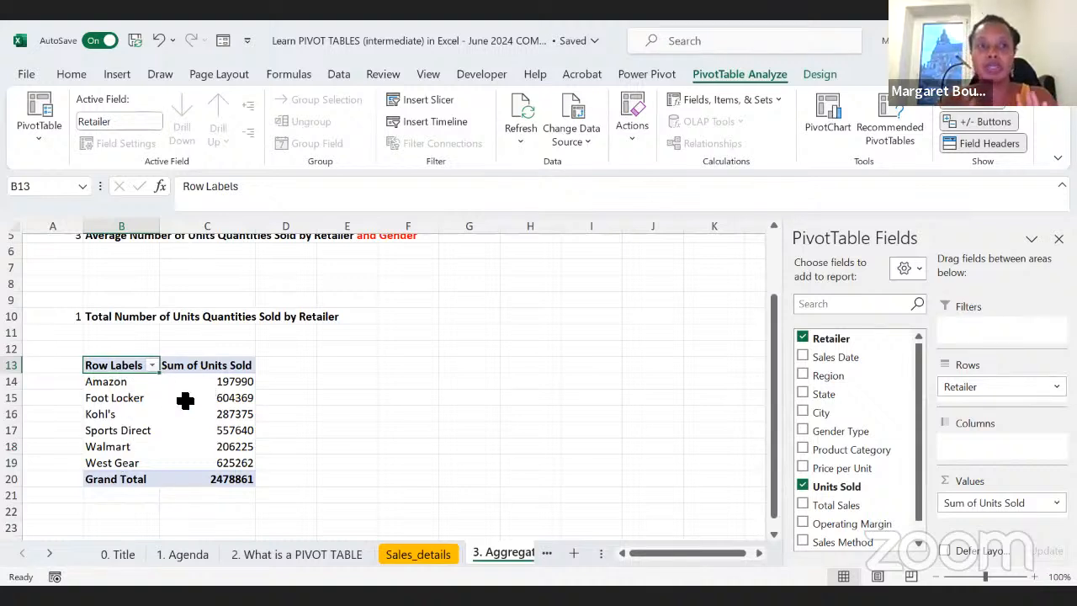
# Step: Format the Sum of Units Sold values in C14:C20 with thousands separators and no decimal places
pyautogui.moveTo(185, 401)
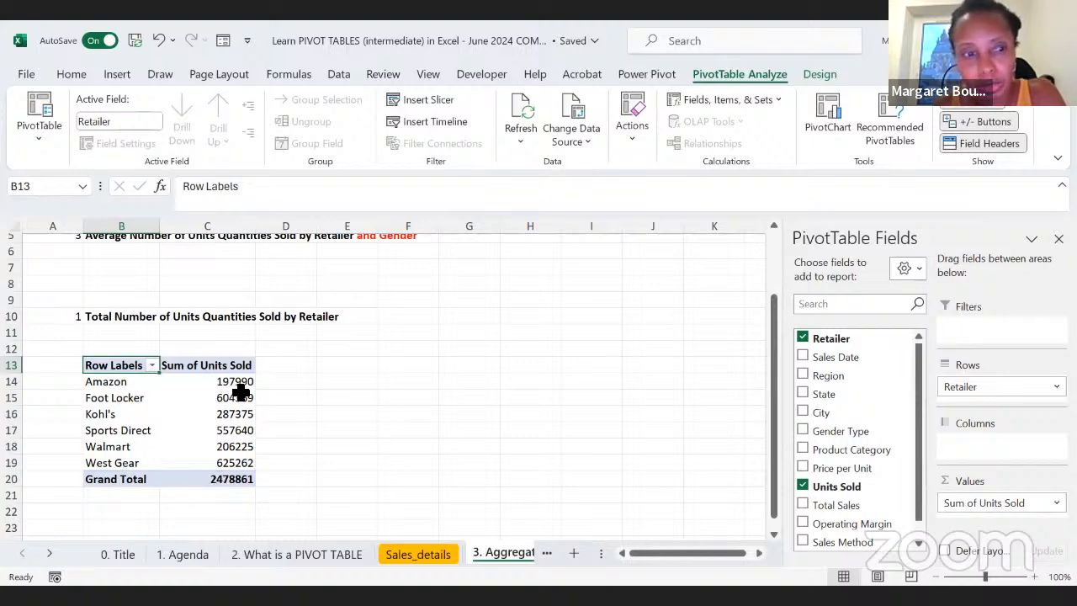
pyautogui.click(347, 430)
pyautogui.moveTo(215, 384); pyautogui.dragTo(214, 480)
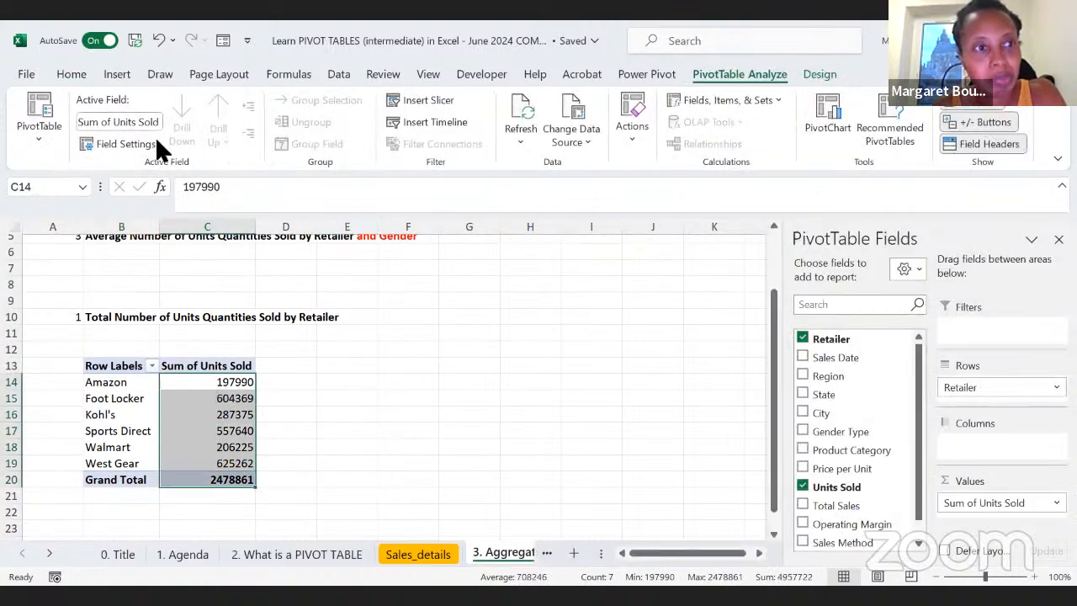
pyautogui.click(71, 74)
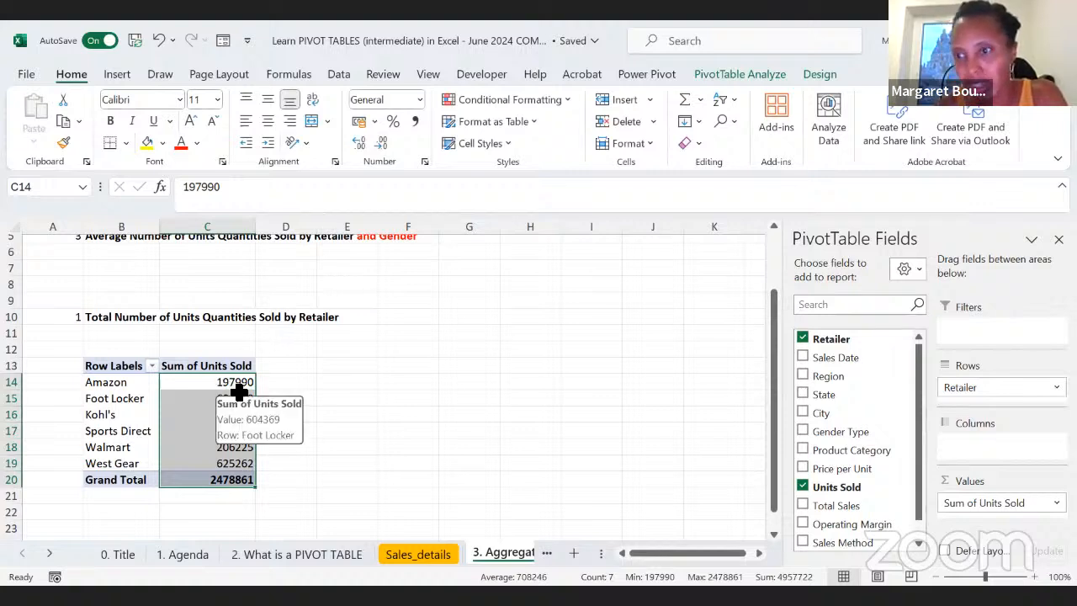
pyautogui.click(414, 121)
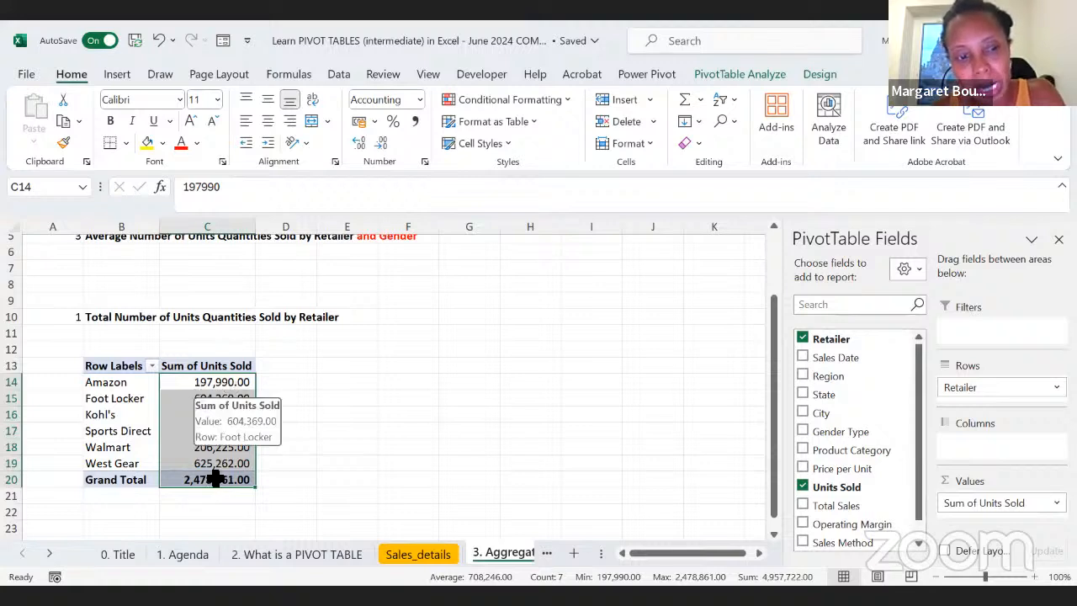
pyautogui.click(377, 150)
pyautogui.click(378, 150)
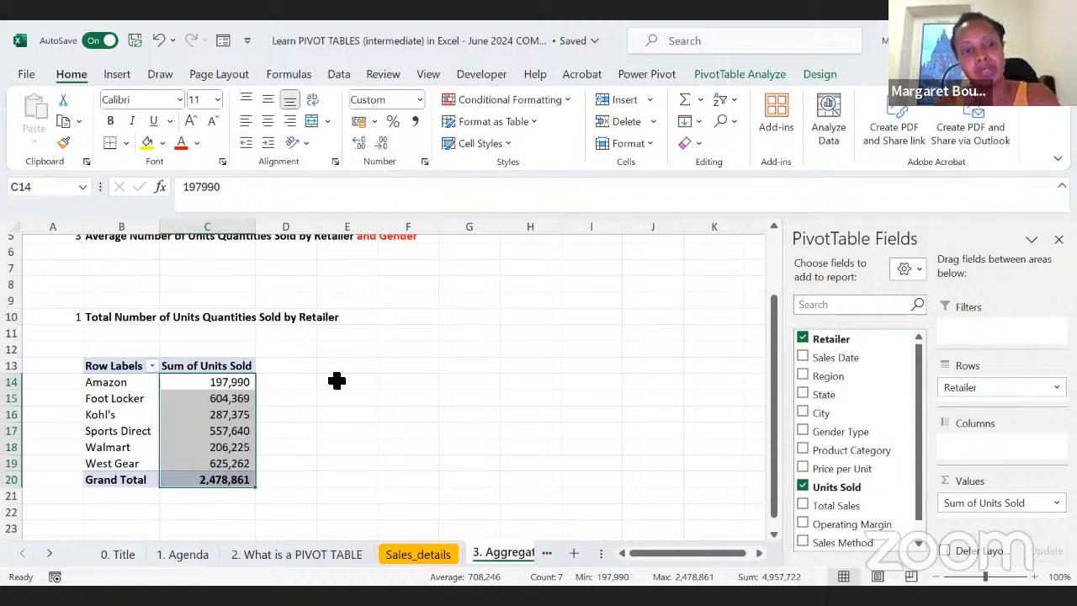
pyautogui.click(347, 463)
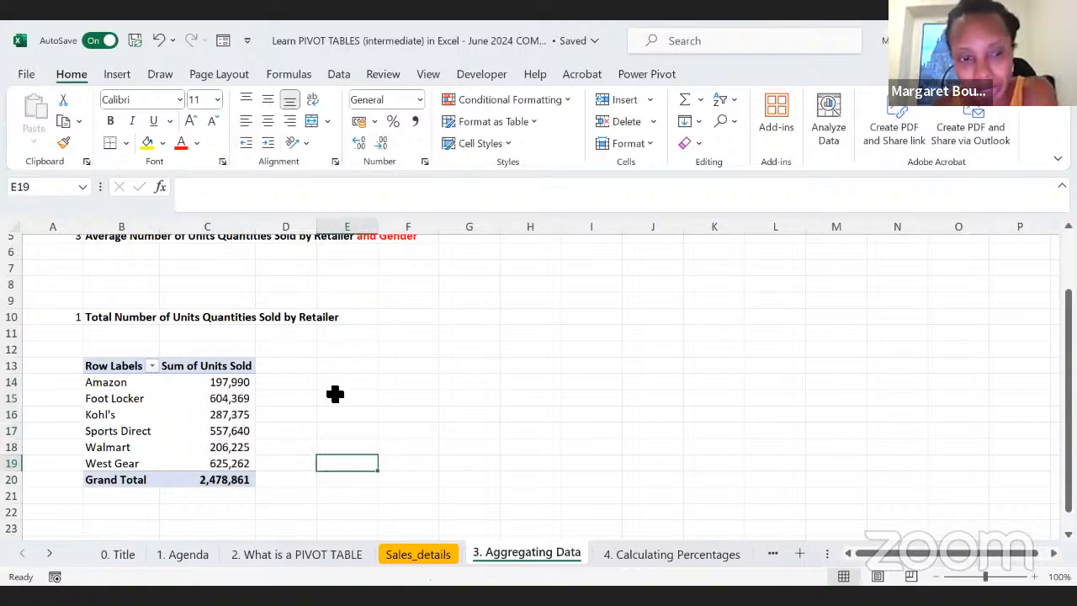
# Step: Copy question 2 from A4:B4, "Average Number of Units Quantities Sold by Retailer", to cell H10
pyautogui.scroll(1, 335, 394)
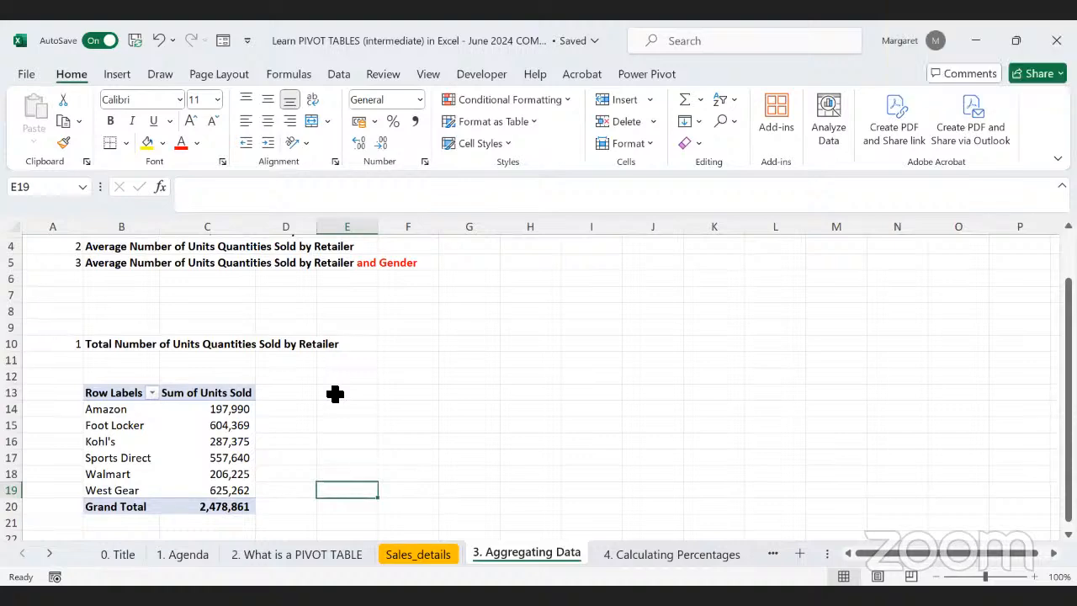
pyautogui.scroll(2, 335, 394)
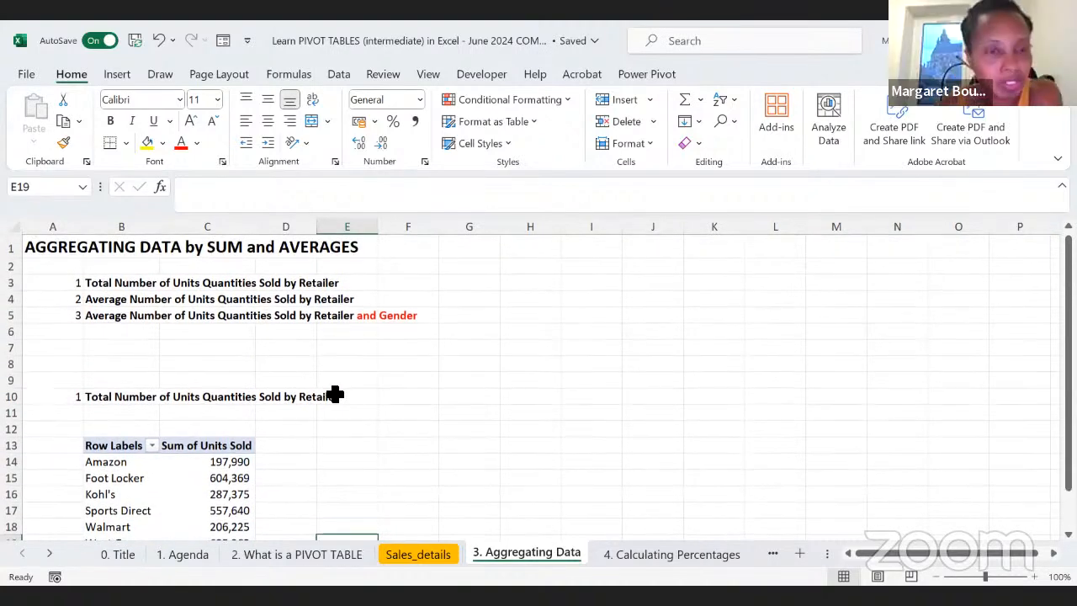
pyautogui.scroll(-2, 334, 394)
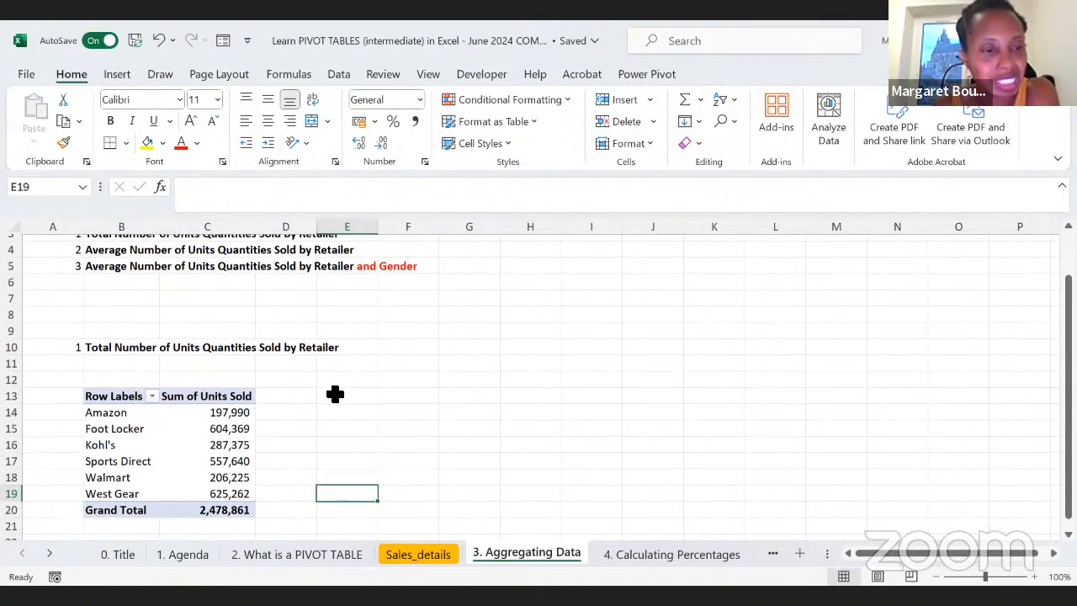
pyautogui.scroll(1, 335, 394)
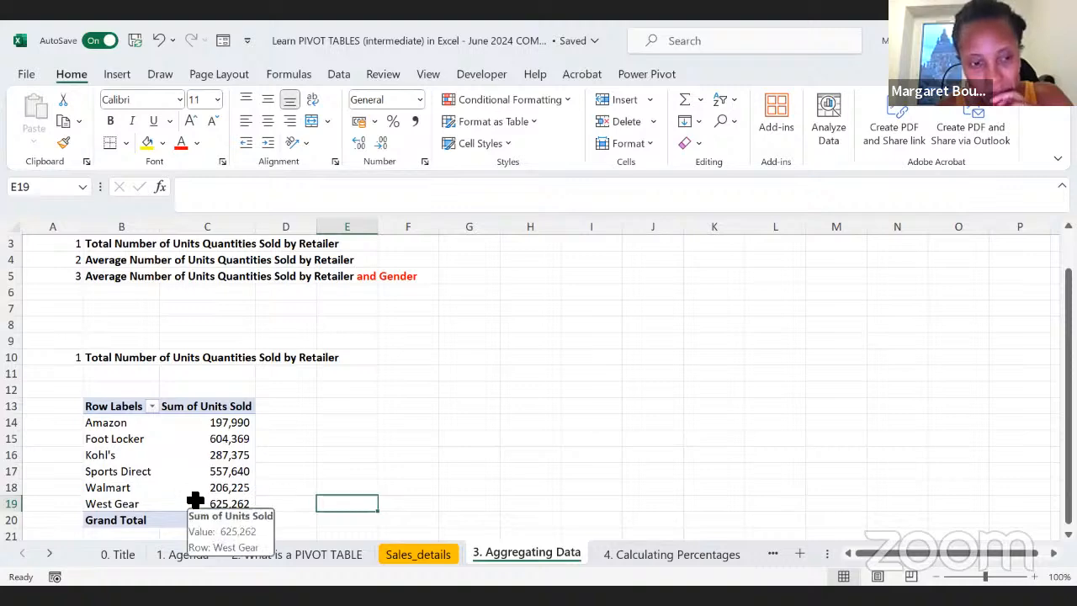
pyautogui.click(286, 423)
pyautogui.moveTo(65, 261); pyautogui.dragTo(98, 263)
pyautogui.hotkey('ctrl', 'c')
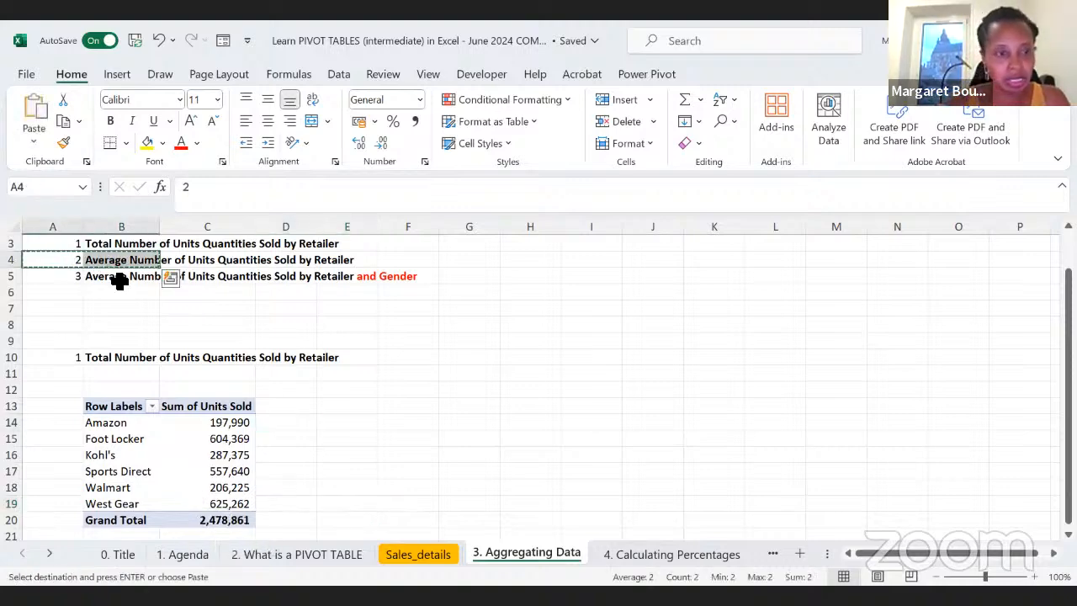
pyautogui.scroll(-1, 149, 402)
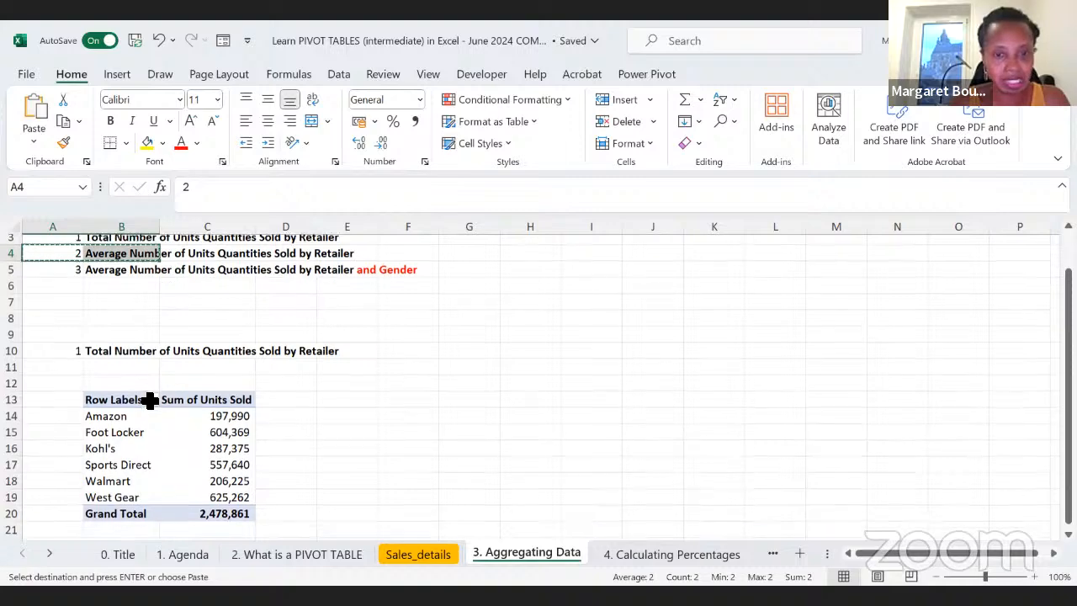
pyautogui.click(526, 347)
pyautogui.hotkey('ctrl', 'v')
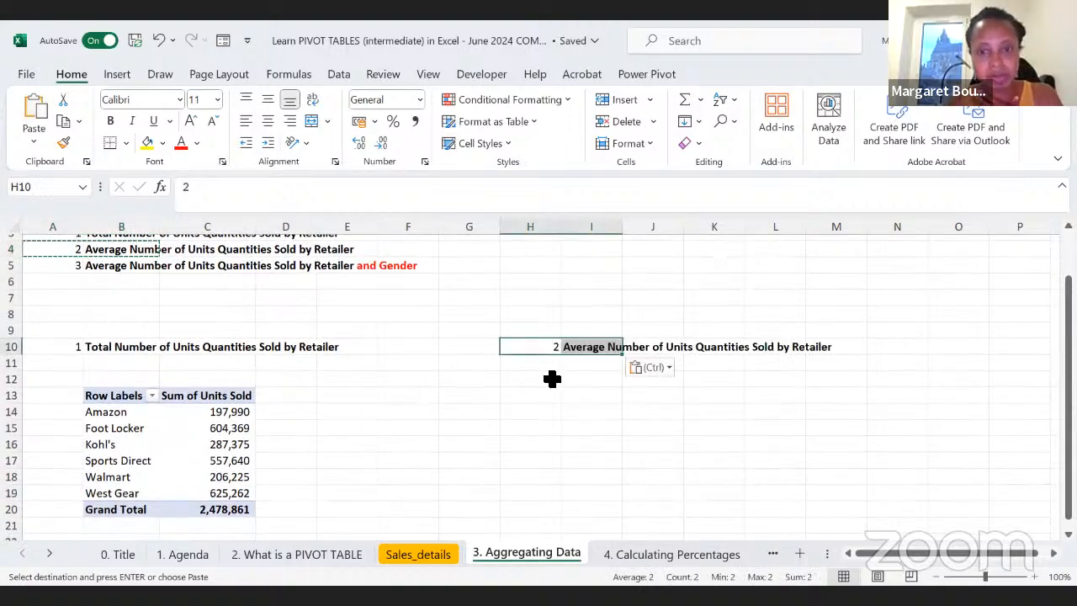
# Step: Copy the whole Sum of Units Sold PivotTable in B13:C20 to cell I12, under question 2
pyautogui.click(530, 384)
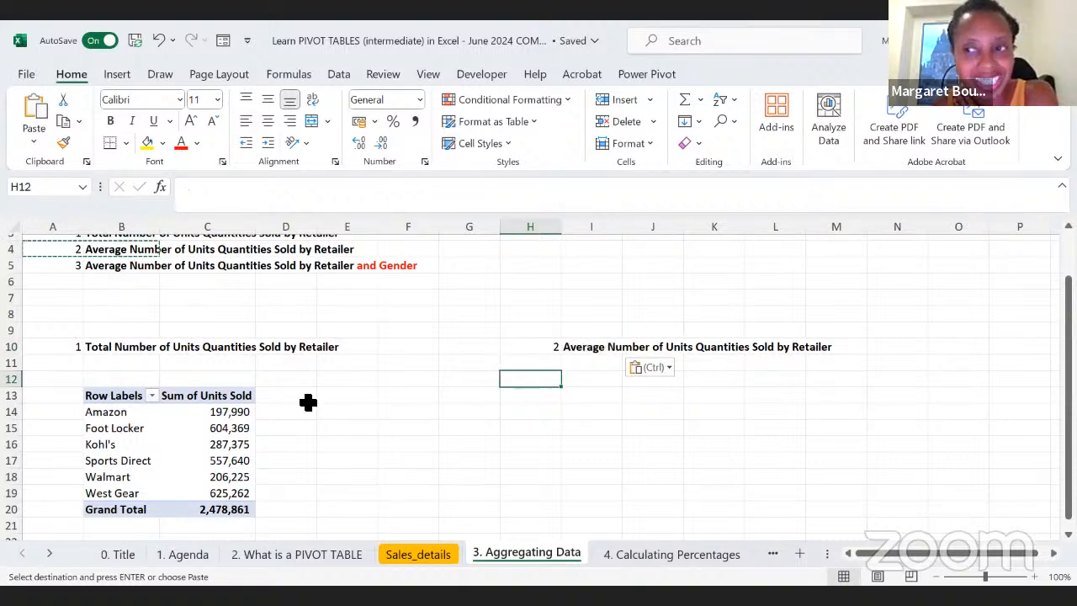
pyautogui.click(583, 393)
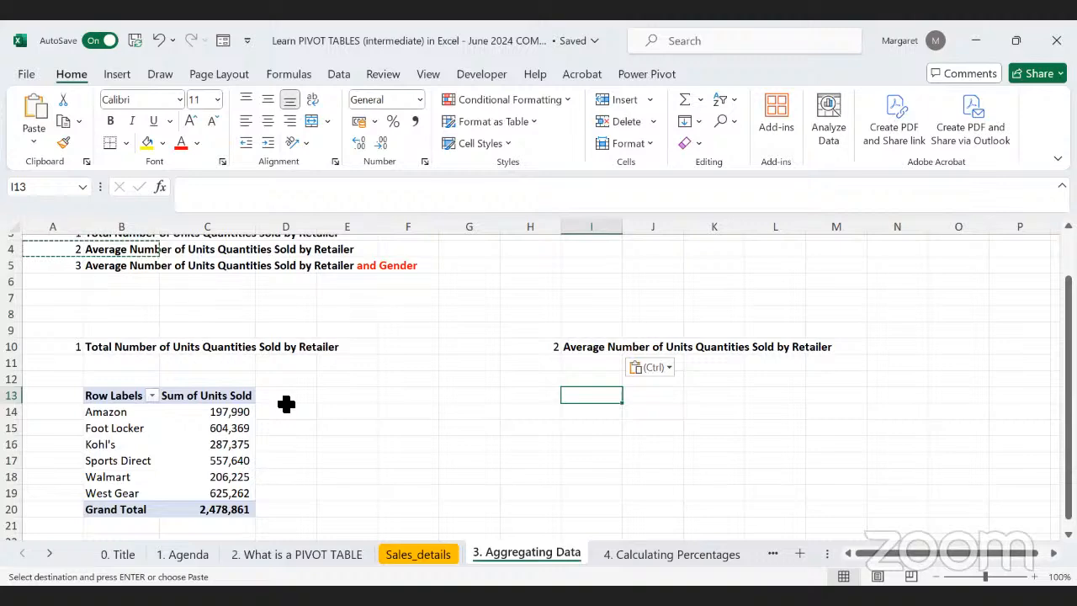
pyautogui.click(210, 460)
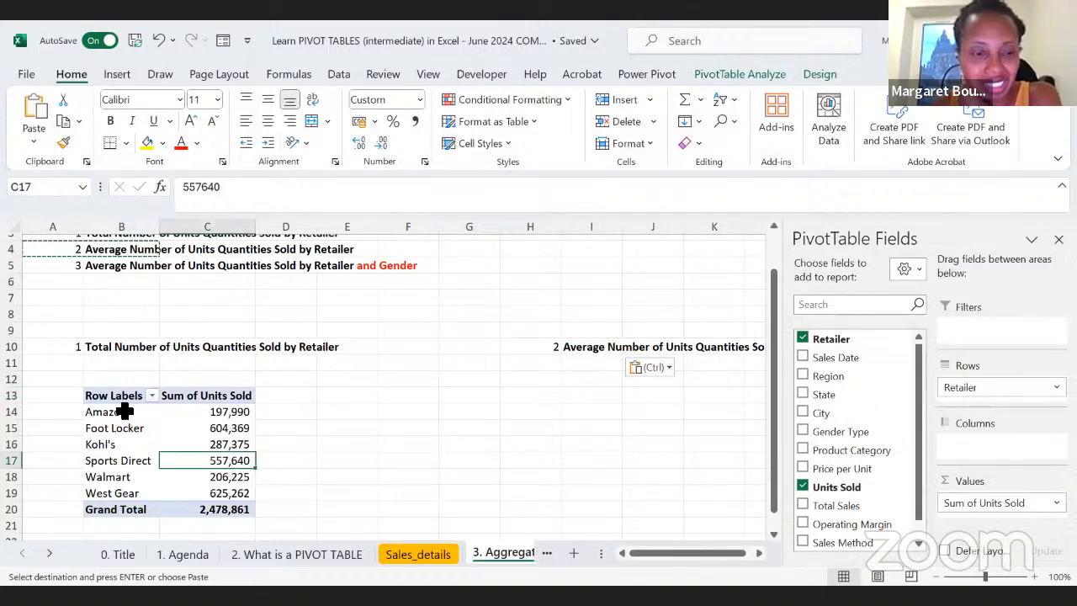
pyautogui.moveTo(97, 396); pyautogui.dragTo(202, 505)
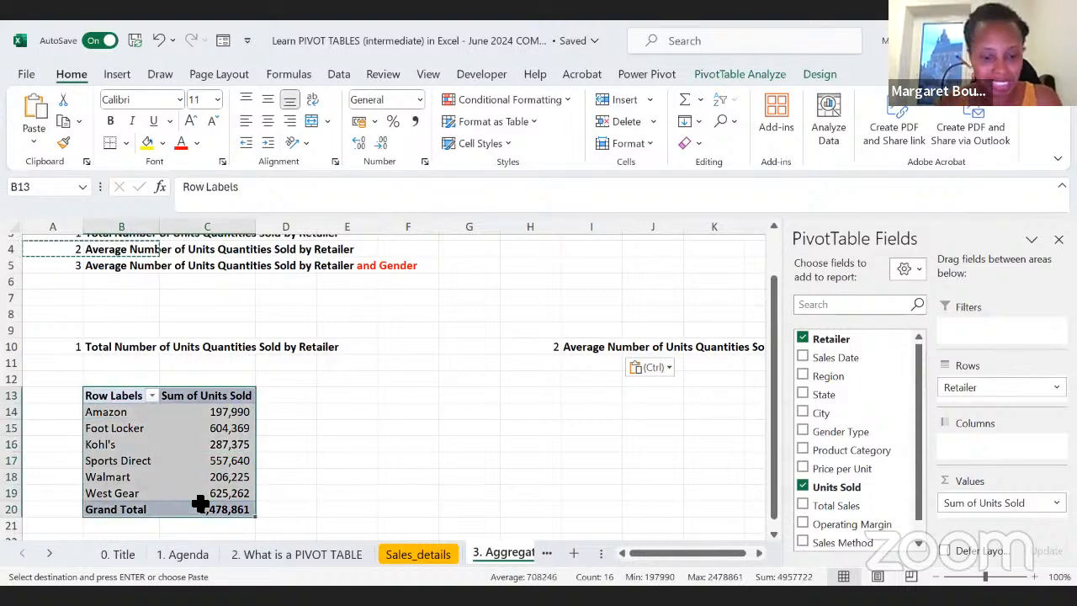
pyautogui.hotkey('ctrl', 'c')
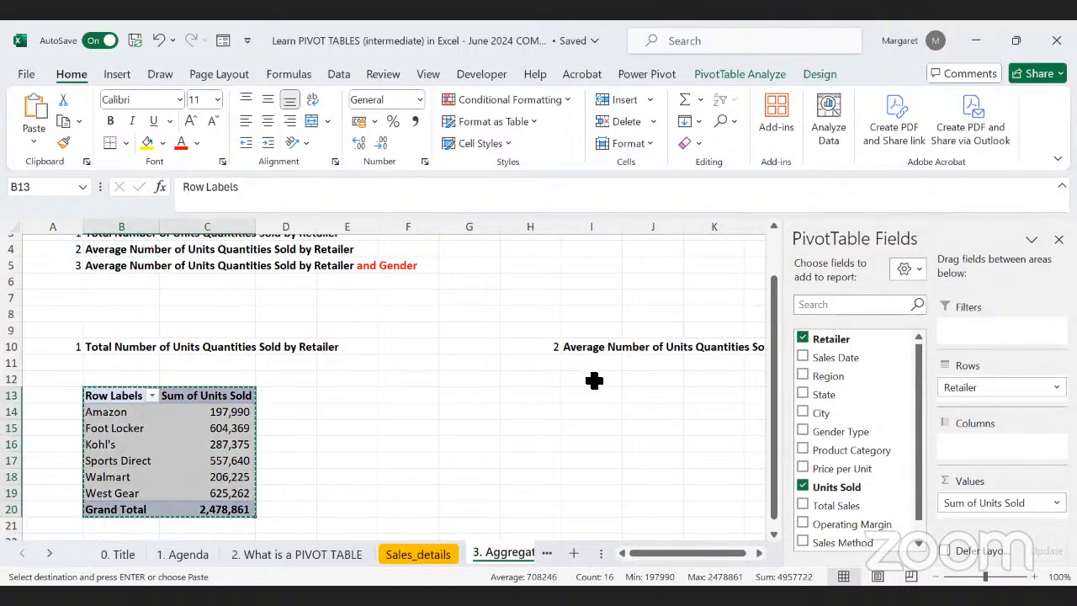
pyautogui.click(594, 379)
pyautogui.hotkey('ctrl', 'v')
# Step: Remove Units Sold from the values and Retailer from the rows of the copied PivotTable at I12
pyautogui.moveTo(982, 503); pyautogui.dragTo(898, 510)
pyautogui.moveTo(959, 387); pyautogui.dragTo(564, 480)
pyautogui.hscroll(3, 564, 480)
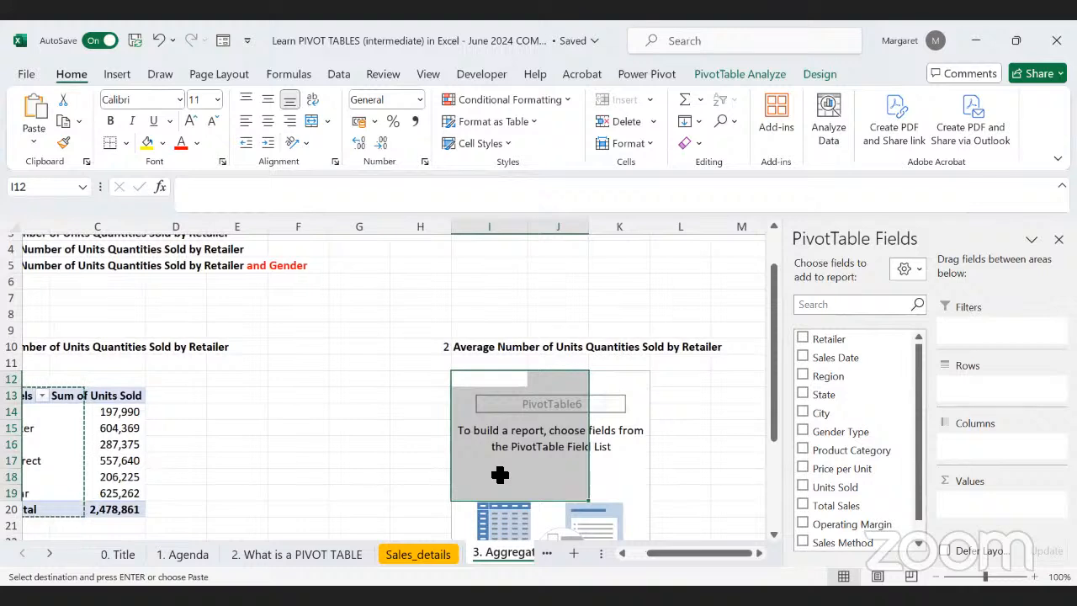
pyautogui.press('Right')
pyautogui.press('Down')
pyautogui.press('Down')
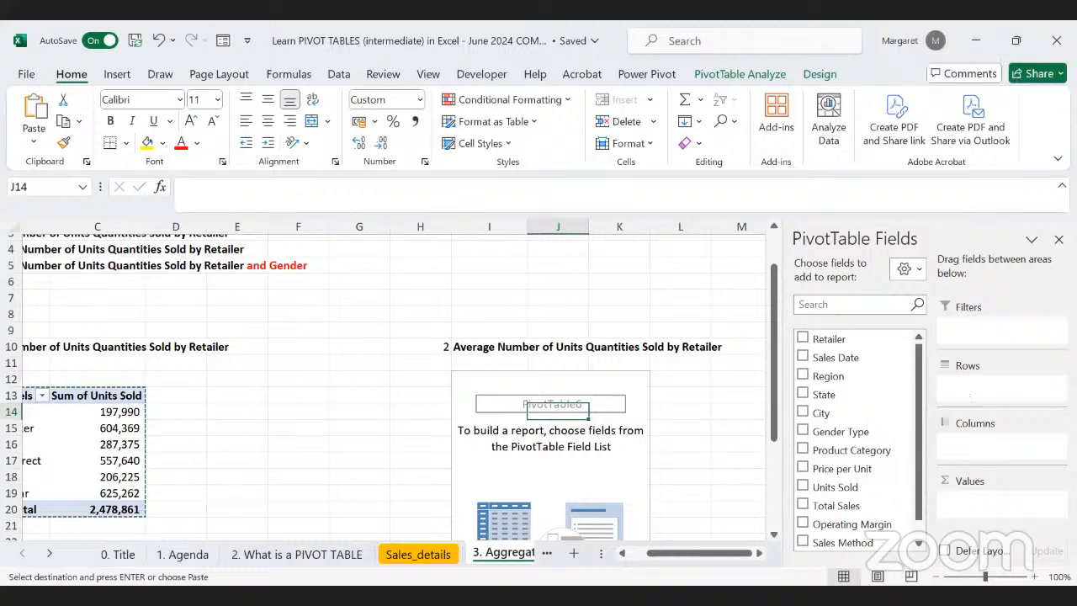
# Step: Rebuild the emptied PivotTable under question 2 with Retailer as the row field and Units Sold as the values
pyautogui.scroll(-2, 566, 456)
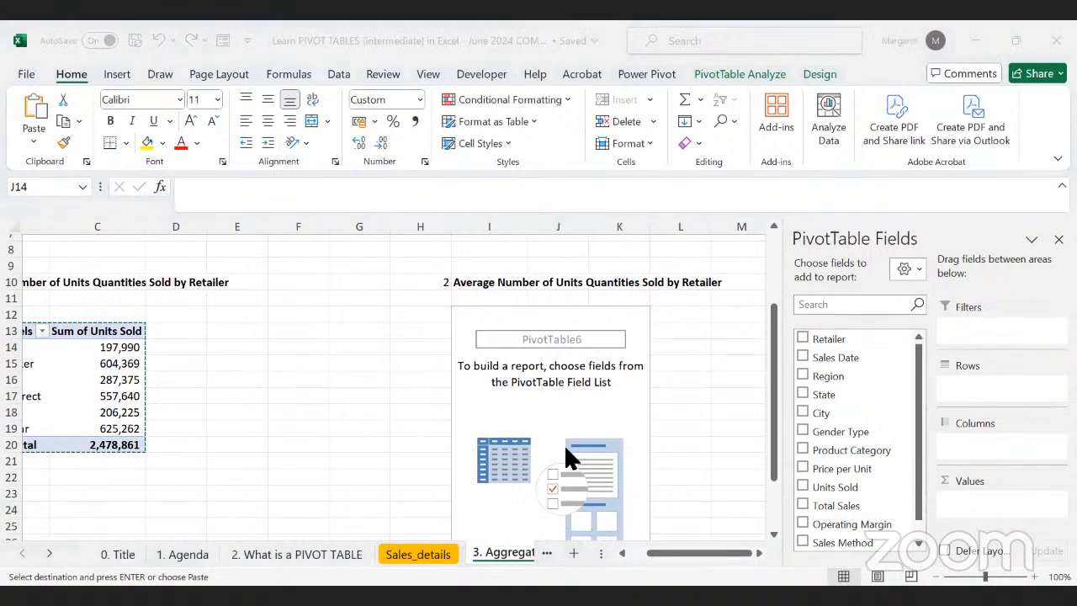
pyautogui.click(920, 447)
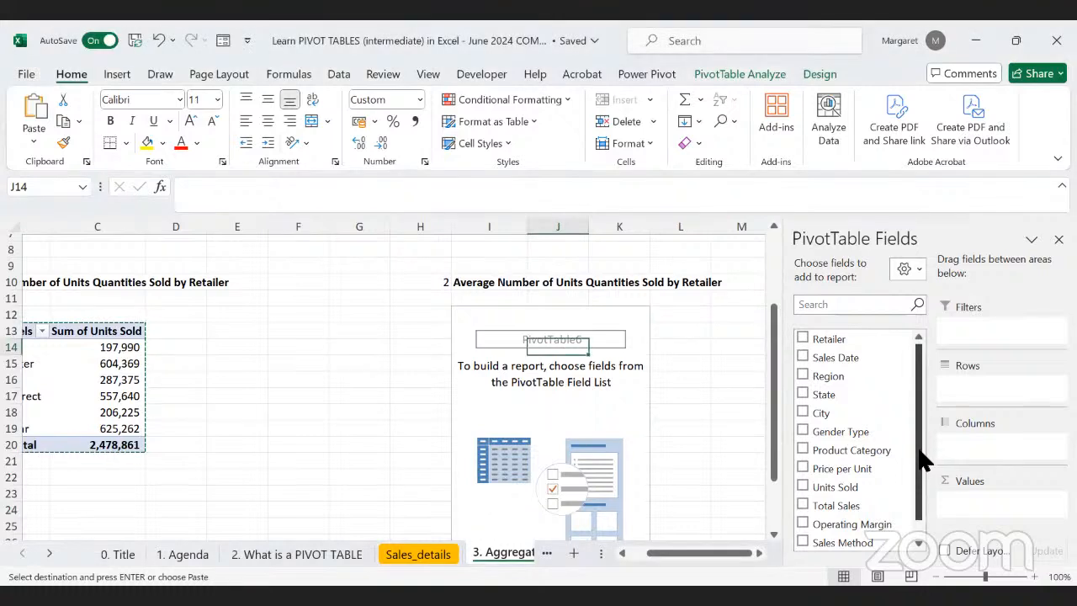
pyautogui.scroll(-1, 921, 503)
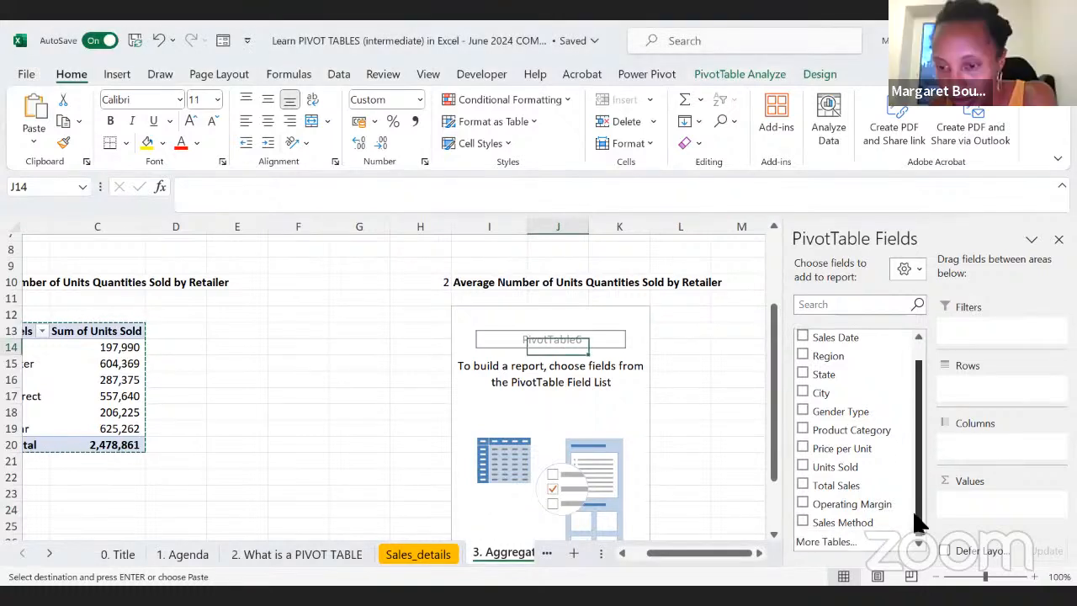
pyautogui.scroll(1, 920, 418)
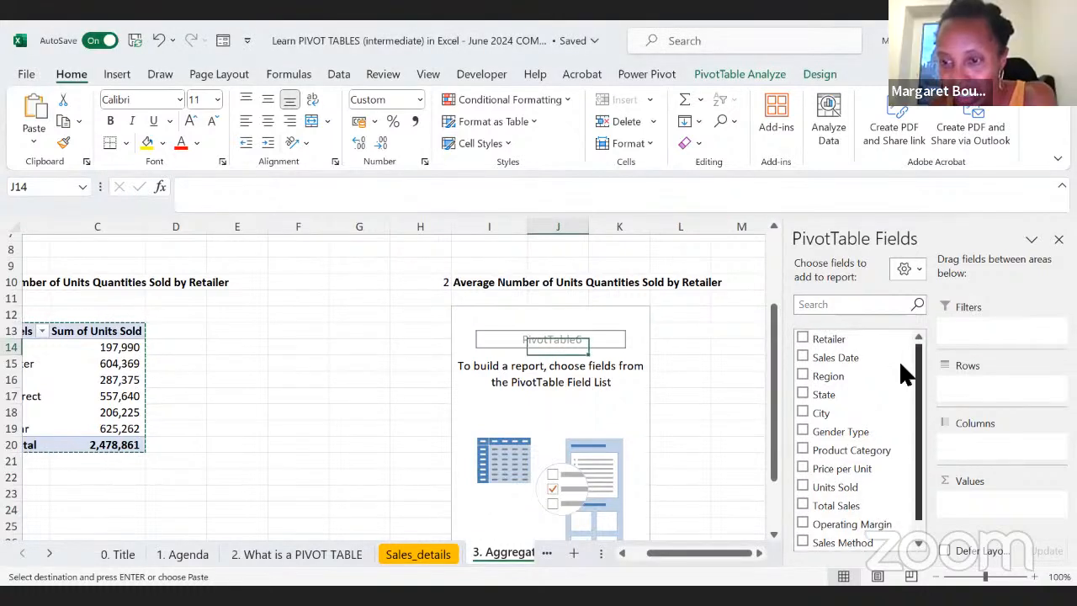
pyautogui.moveTo(833, 339); pyautogui.dragTo(985, 388)
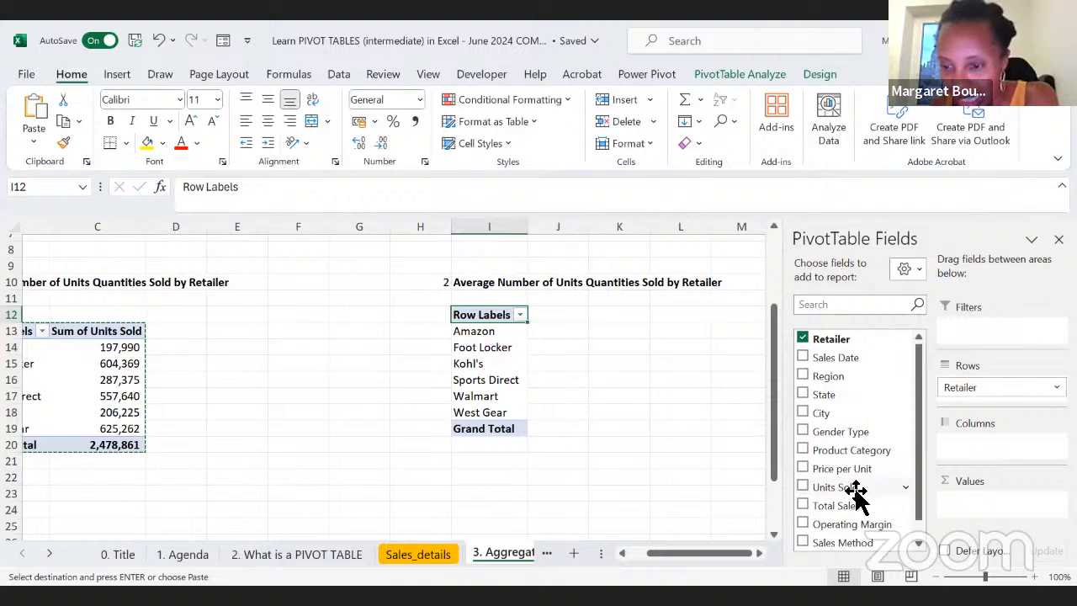
pyautogui.moveTo(846, 488); pyautogui.dragTo(993, 508)
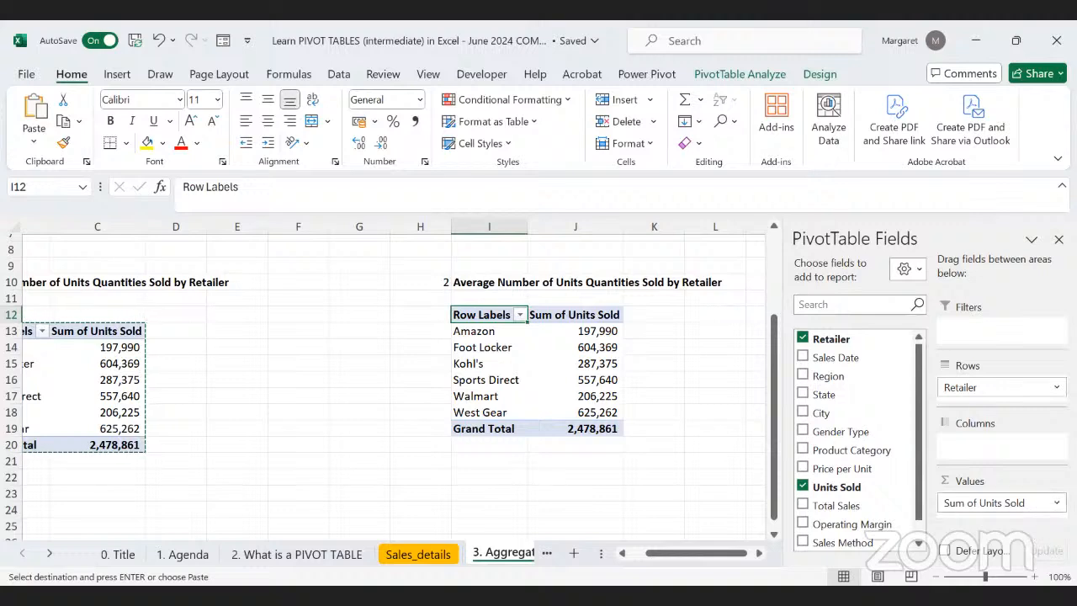
# Step: Change the summary calculation of Units Sold in the question 2 PivotTable to Average
pyautogui.click(1056, 503)
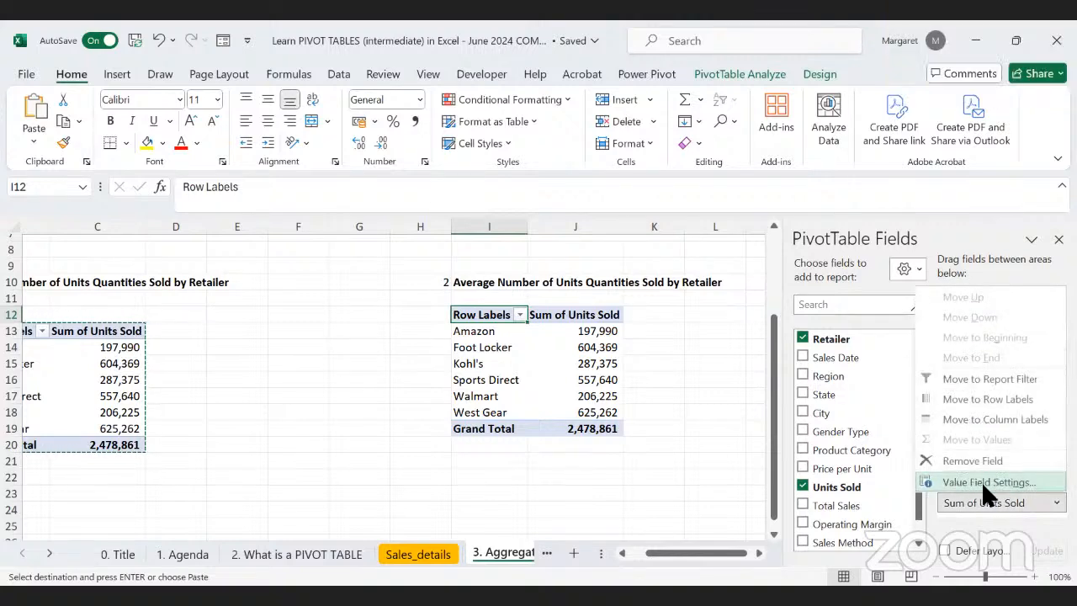
pyautogui.click(1003, 477)
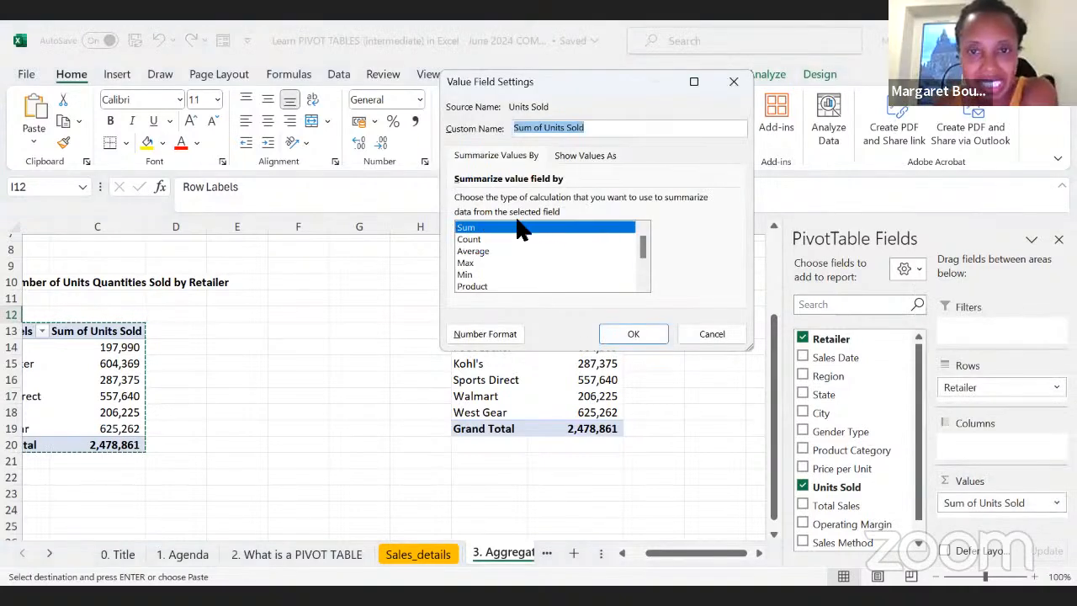
pyautogui.click(474, 251)
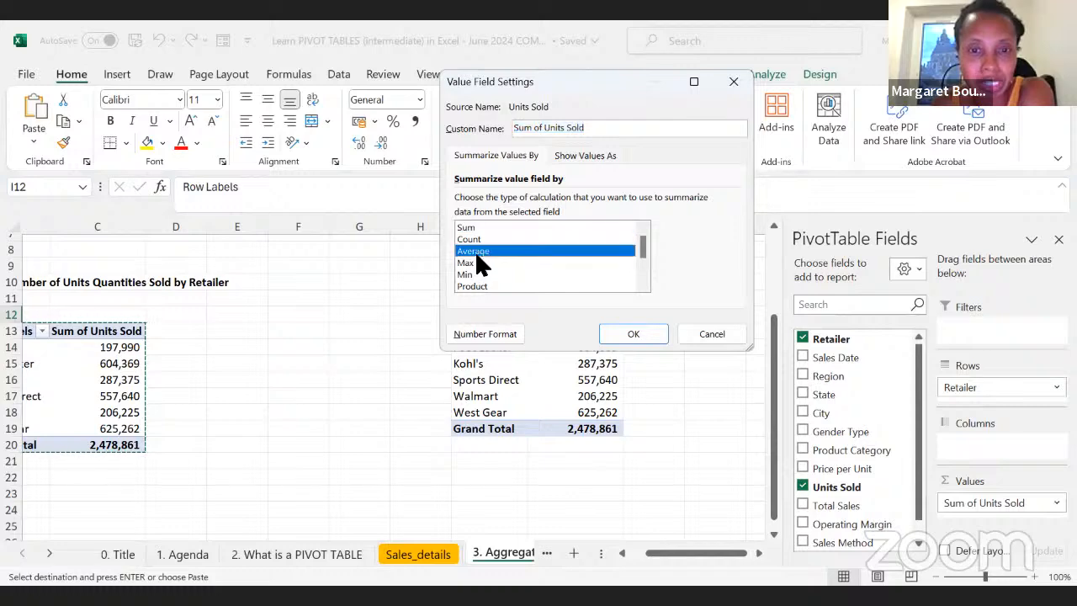
pyautogui.click(640, 334)
# Step: Copy question 3 from A5:B5, "Average Number of Units Quantities Sold by Retailer and Gender", to cell N10
pyautogui.hscroll(-2, 403, 452)
pyautogui.scroll(3, 402, 453)
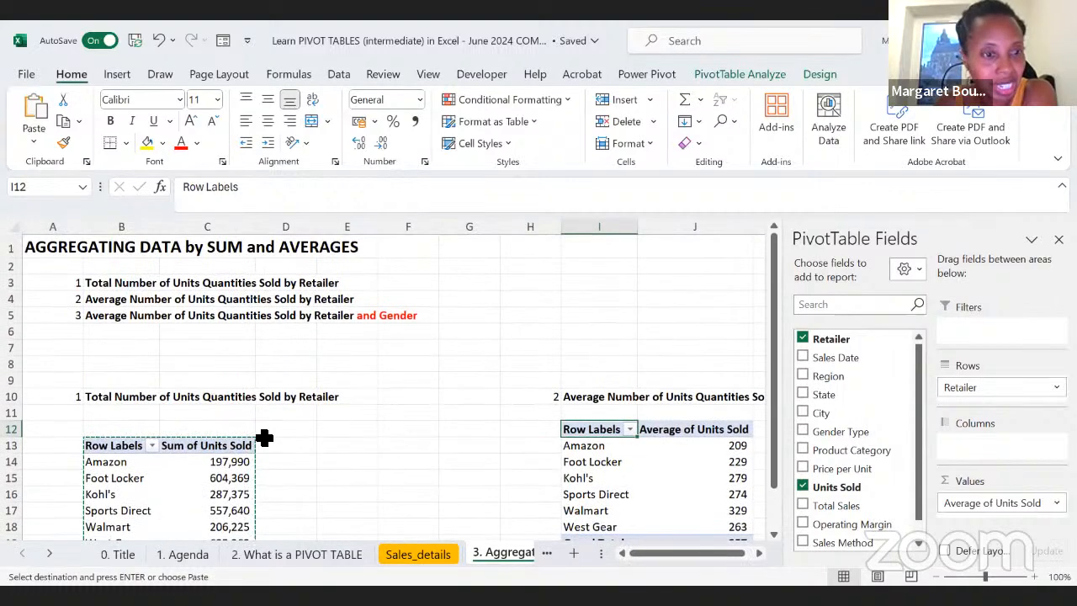
pyautogui.click(110, 316)
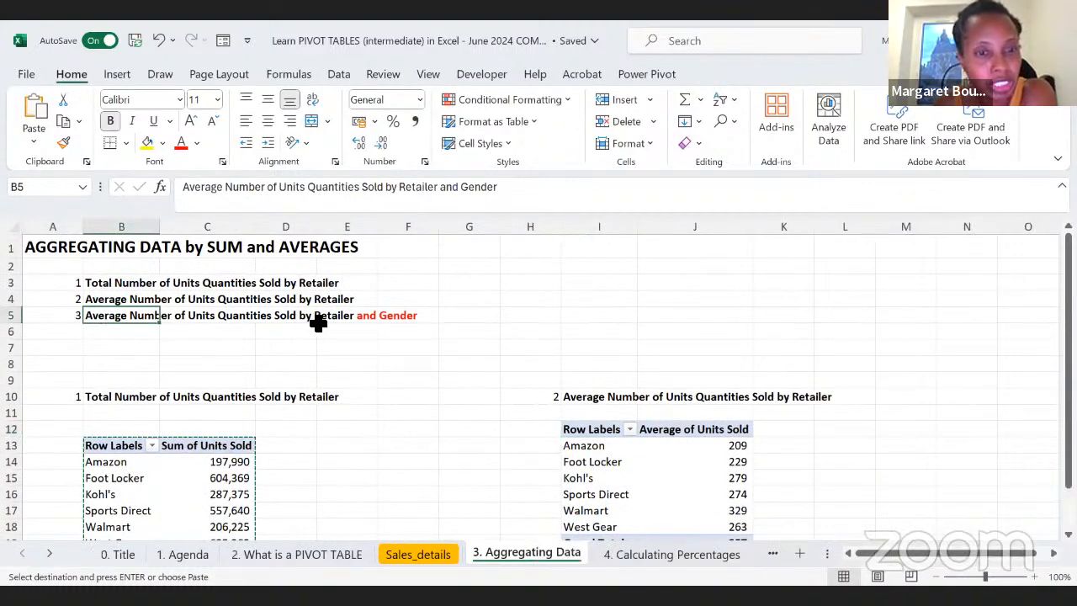
pyautogui.scroll(-1, 421, 411)
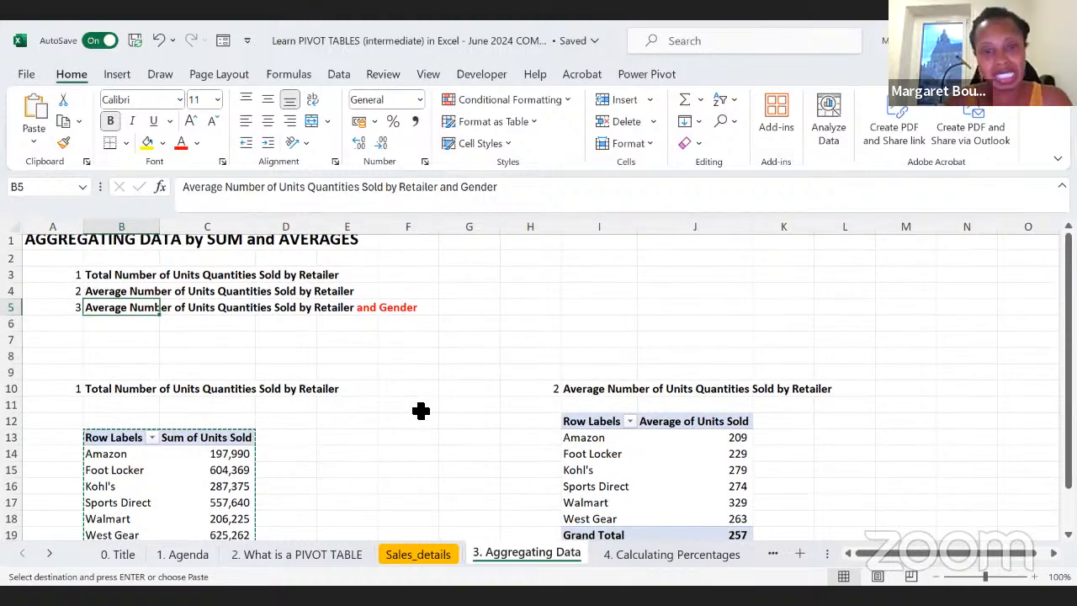
pyautogui.moveTo(69, 273); pyautogui.dragTo(96, 272)
pyautogui.hotkey('ctrl', 'c')
pyautogui.hscroll(4, 617, 404)
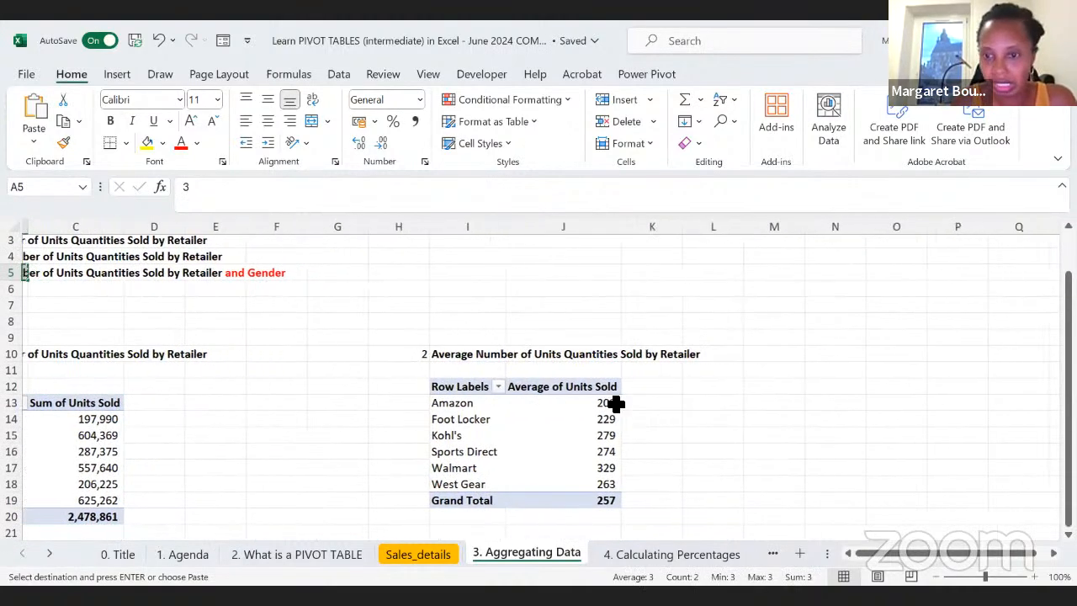
pyautogui.hscroll(1, 604, 350)
pyautogui.click(605, 350)
pyautogui.hotkey('ctrl', 'v')
pyautogui.click(580, 452)
pyautogui.moveTo(250, 390); pyautogui.dragTo(336, 503)
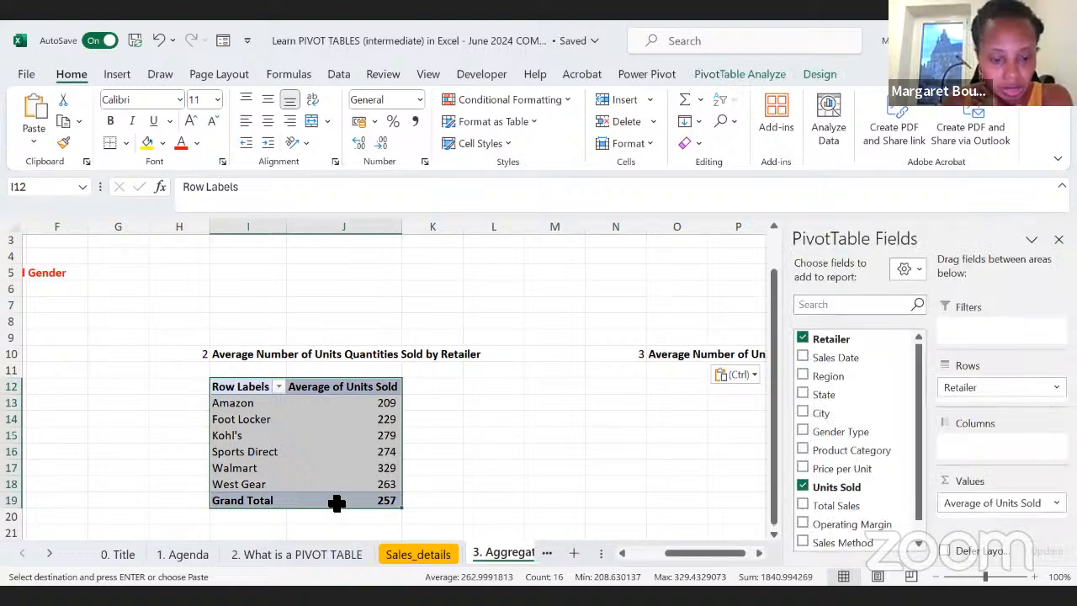
pyautogui.hotkey('ctrl', 'c')
pyautogui.click(683, 388)
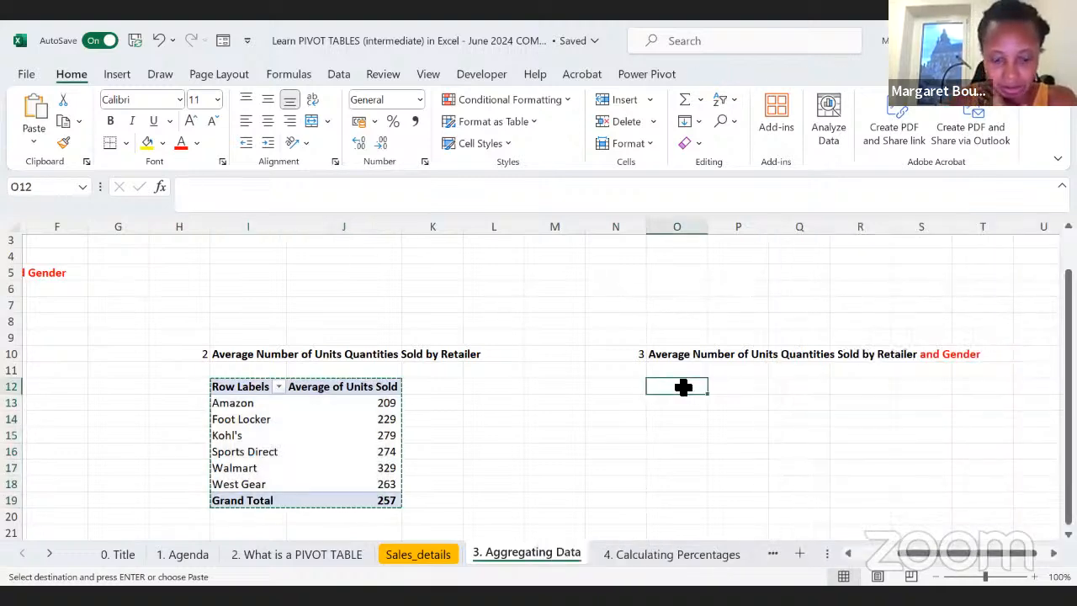
pyautogui.hotkey('ctrl', 'v')
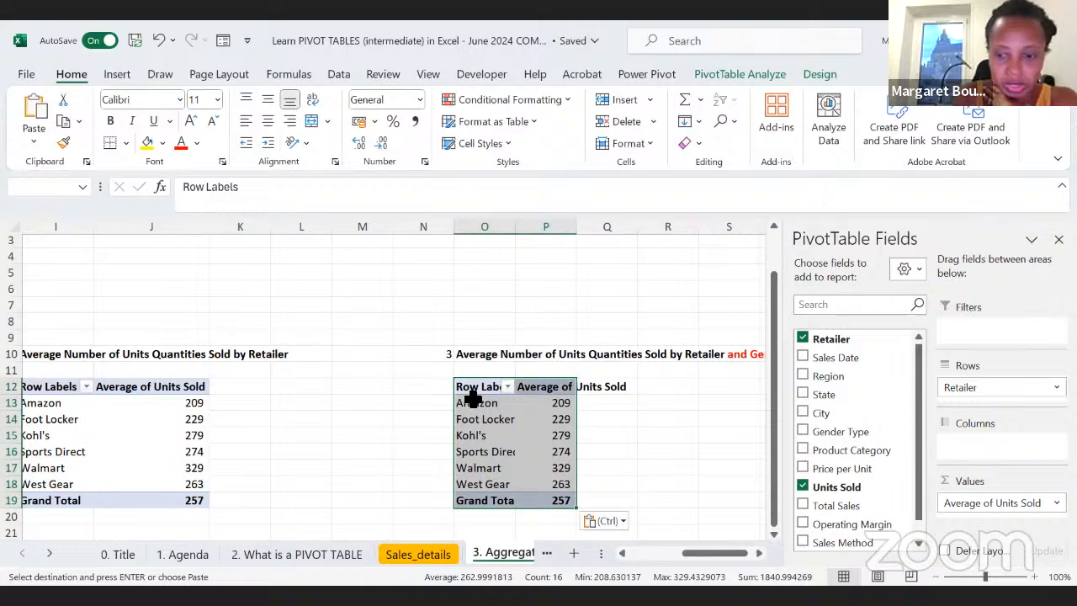
pyautogui.press('Delete')
# Step: Copy the question 2 PivotTable from I12:J19 to cell O14 under question 3
pyautogui.hscroll(-1, 150, 484)
pyautogui.moveTo(222, 504); pyautogui.dragTo(94, 386)
pyautogui.hotkey('ctrl', 'c')
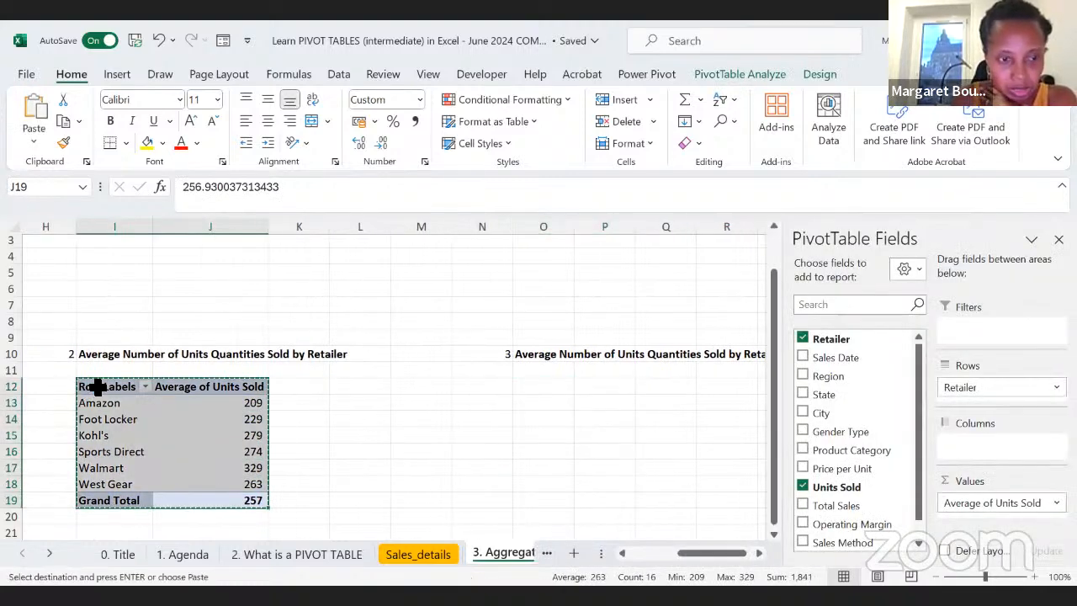
pyautogui.click(541, 419)
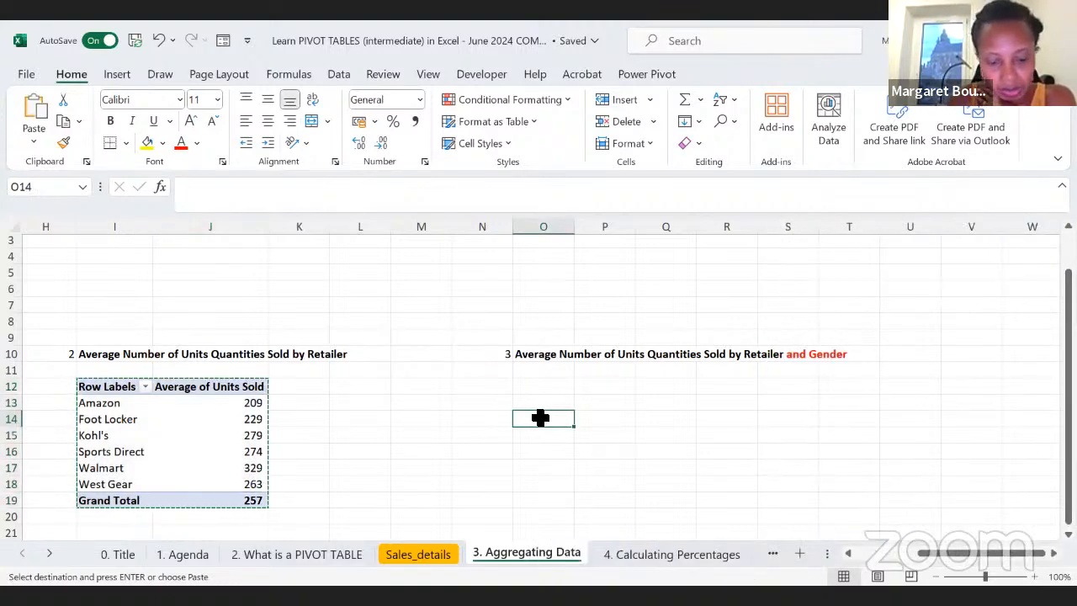
pyautogui.hotkey('ctrl', 'v')
# Step: Add Gender Type as the column field of the question 3 PivotTable
pyautogui.click(606, 470)
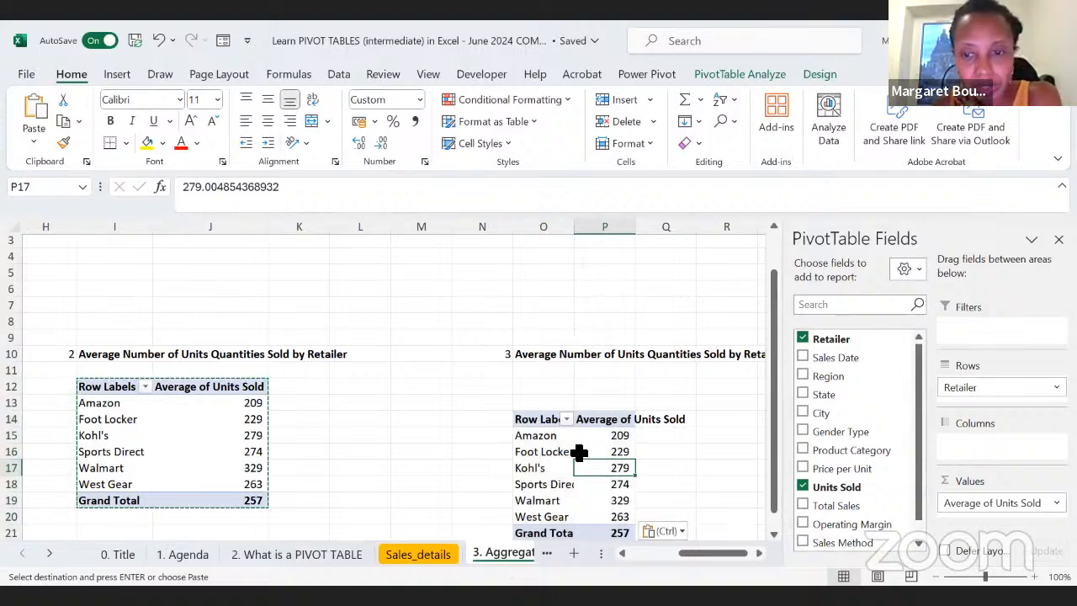
pyautogui.hscroll(3, 579, 453)
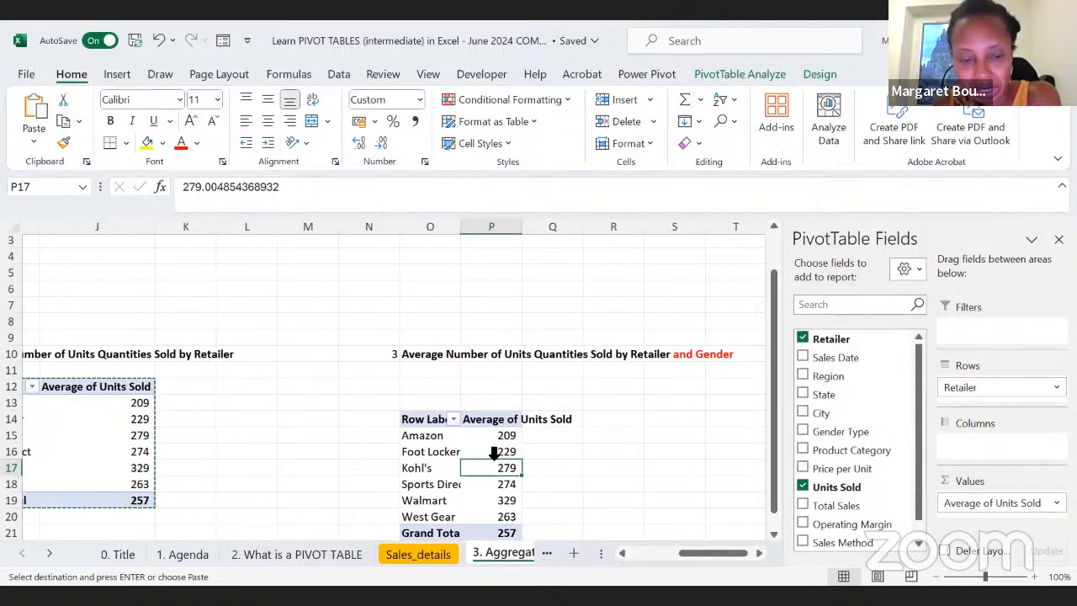
pyautogui.click(505, 502)
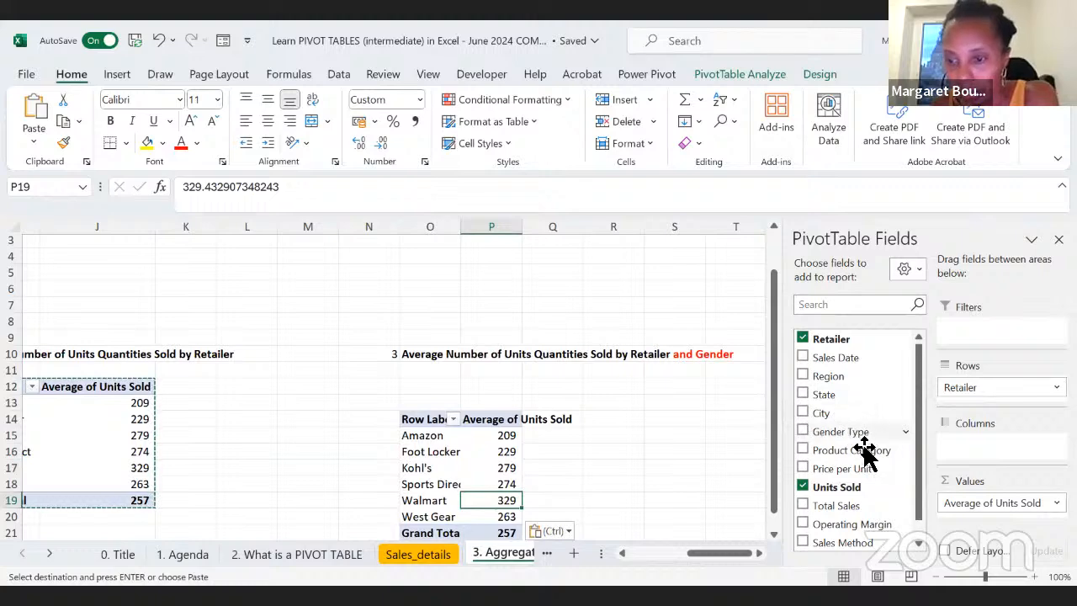
pyautogui.moveTo(839, 439); pyautogui.dragTo(983, 444)
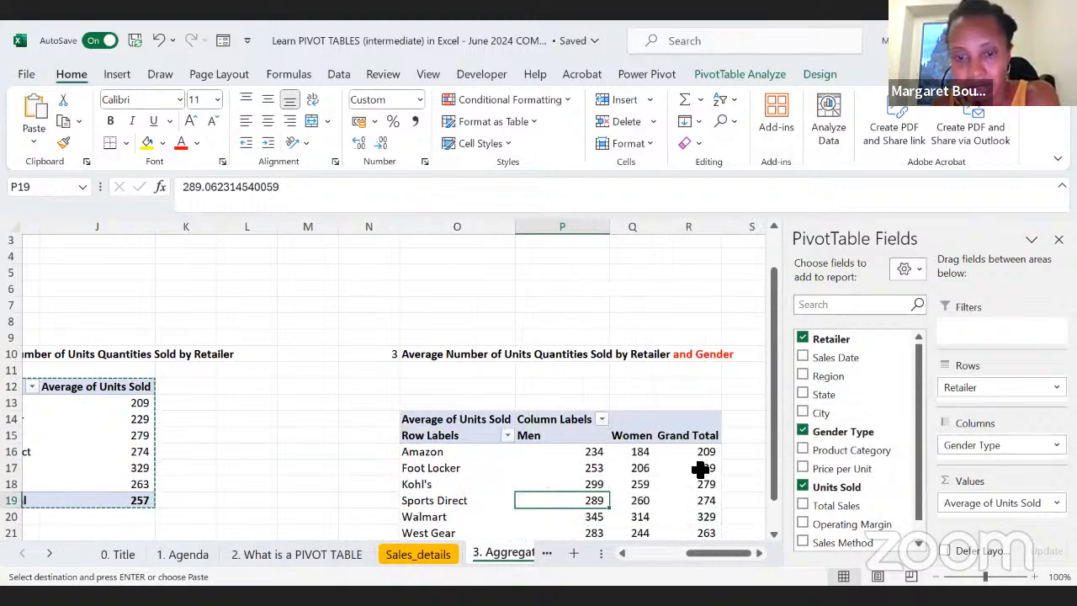
pyautogui.scroll(-2, 673, 471)
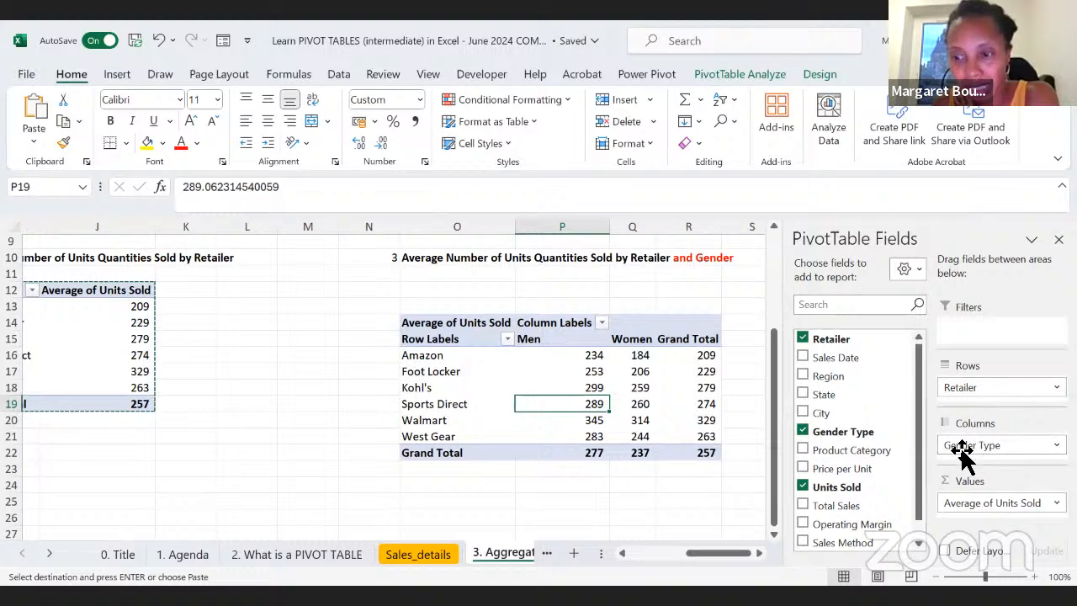
# Step: Try Gender Type as a report filter in the question 3 PivotTable, showing Men and Women separately, and return it to the columns
pyautogui.moveTo(980, 450); pyautogui.dragTo(980, 332)
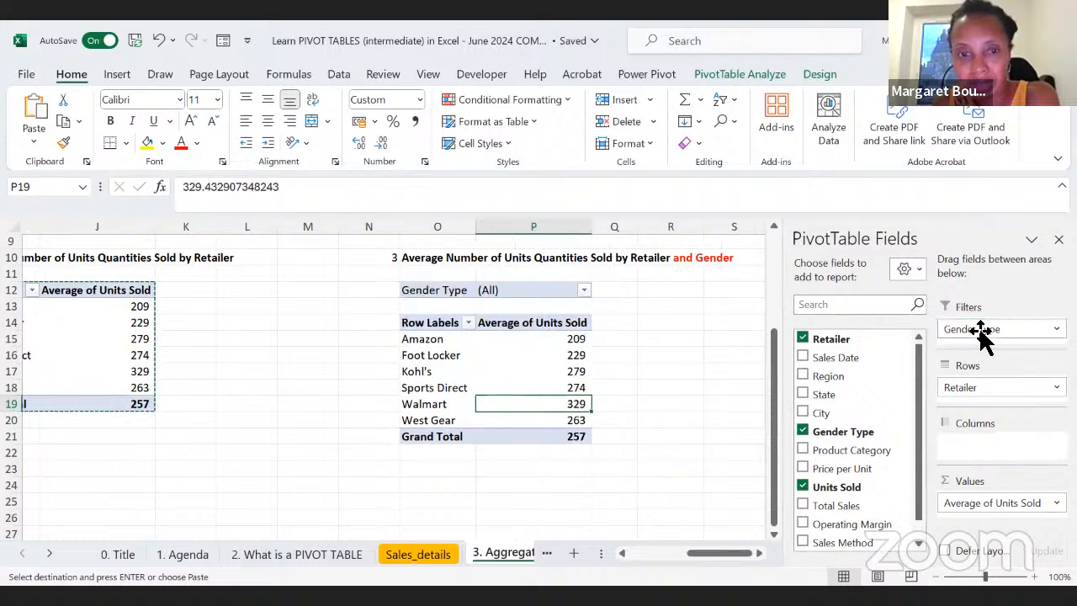
pyautogui.click(583, 291)
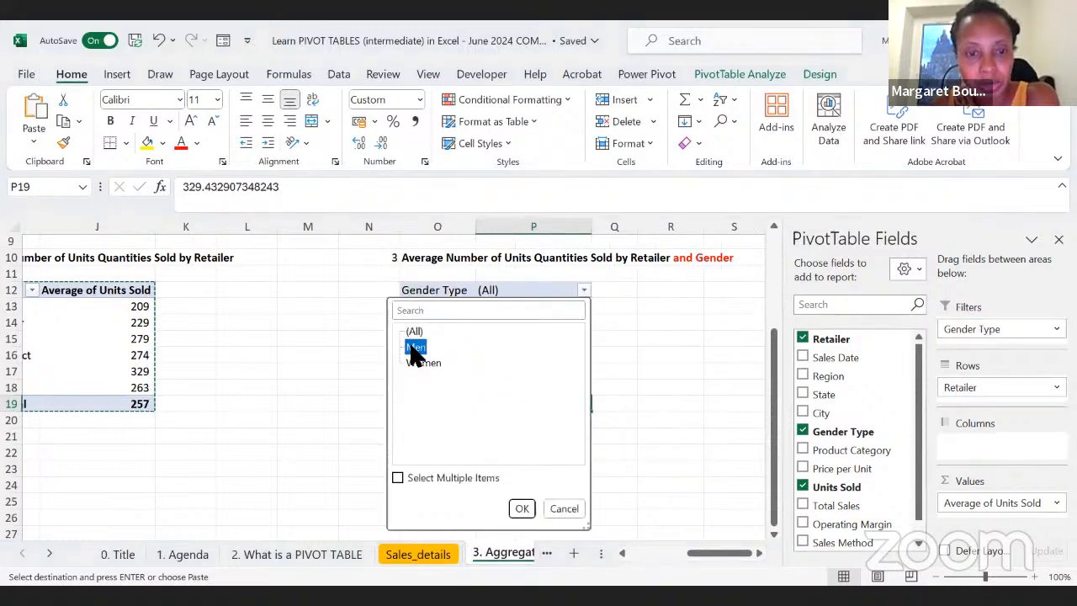
pyautogui.click(521, 508)
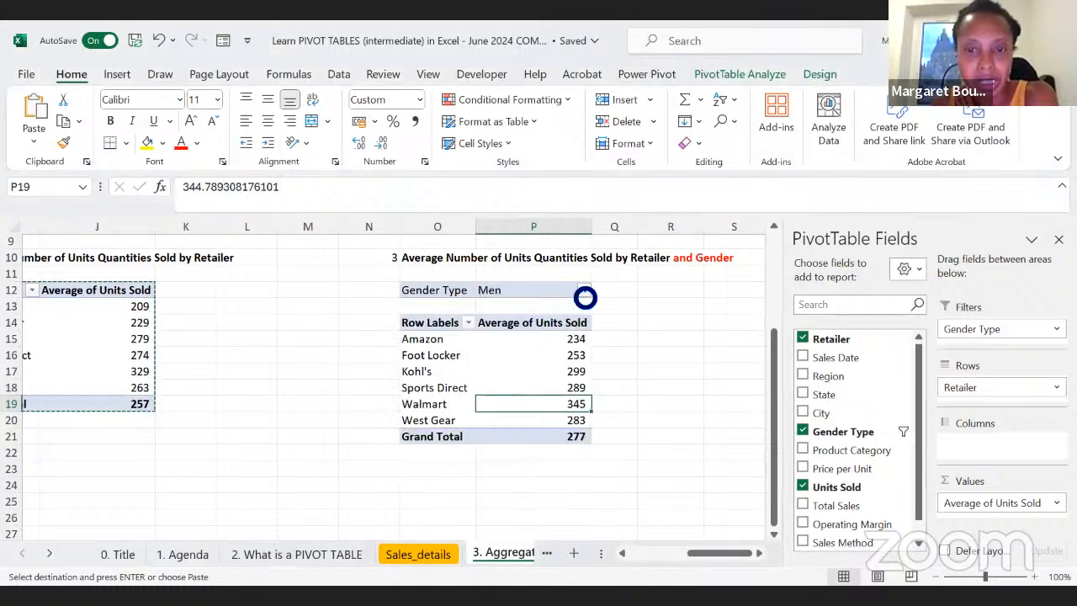
pyautogui.click(584, 294)
pyautogui.click(423, 363)
pyautogui.click(523, 508)
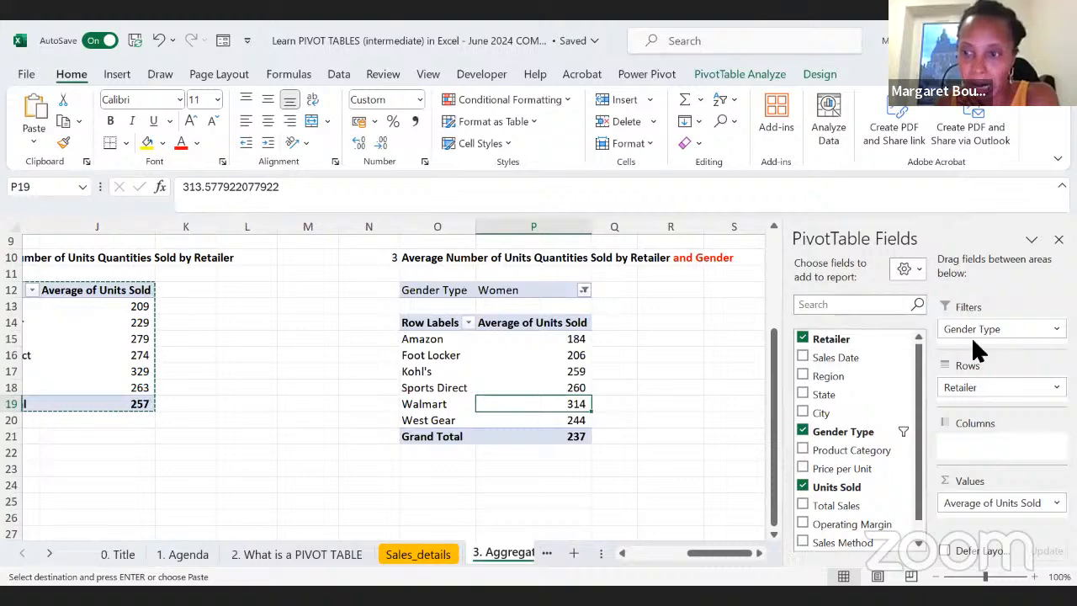
pyautogui.moveTo(974, 330); pyautogui.dragTo(985, 447)
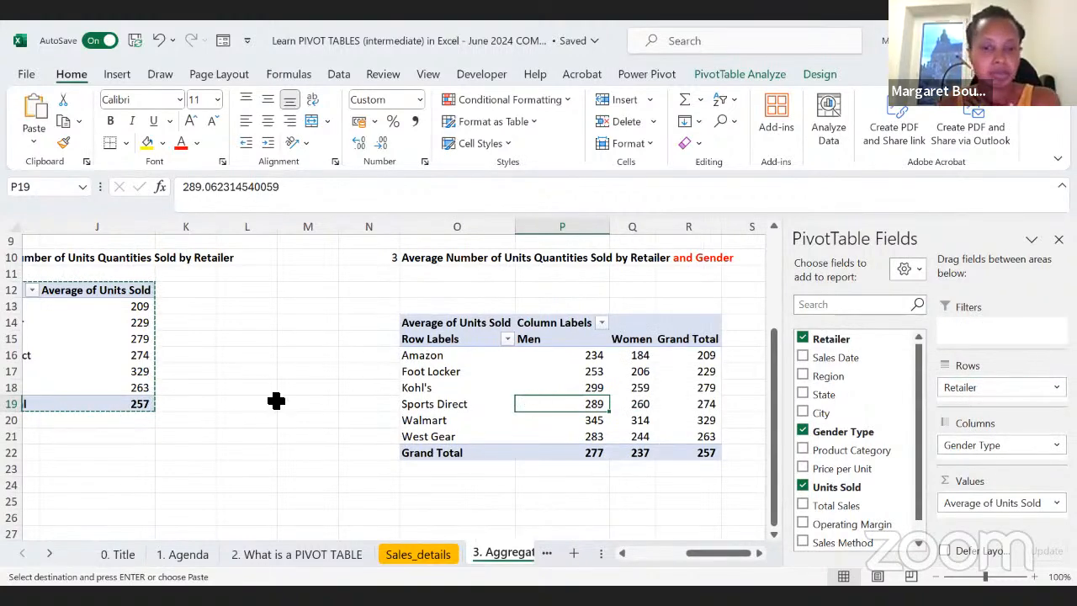
# Step: View the questions on the 4. Calculating Percentages sheet
pyautogui.hscroll(-6, 276, 401)
pyautogui.scroll(3, 276, 401)
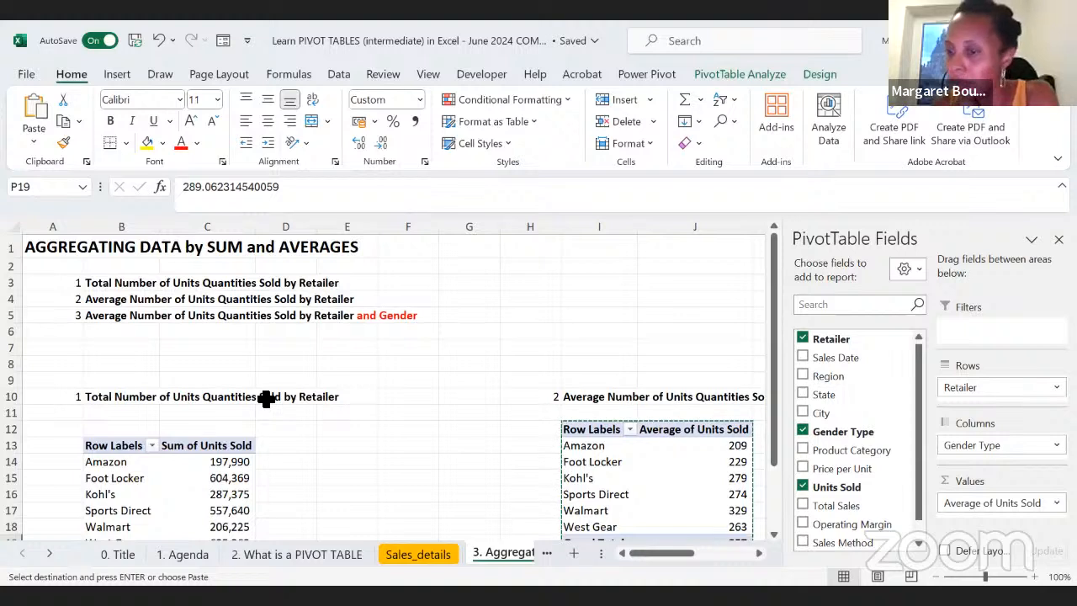
pyautogui.click(49, 555)
pyautogui.click(49, 555)
pyautogui.click(48, 556)
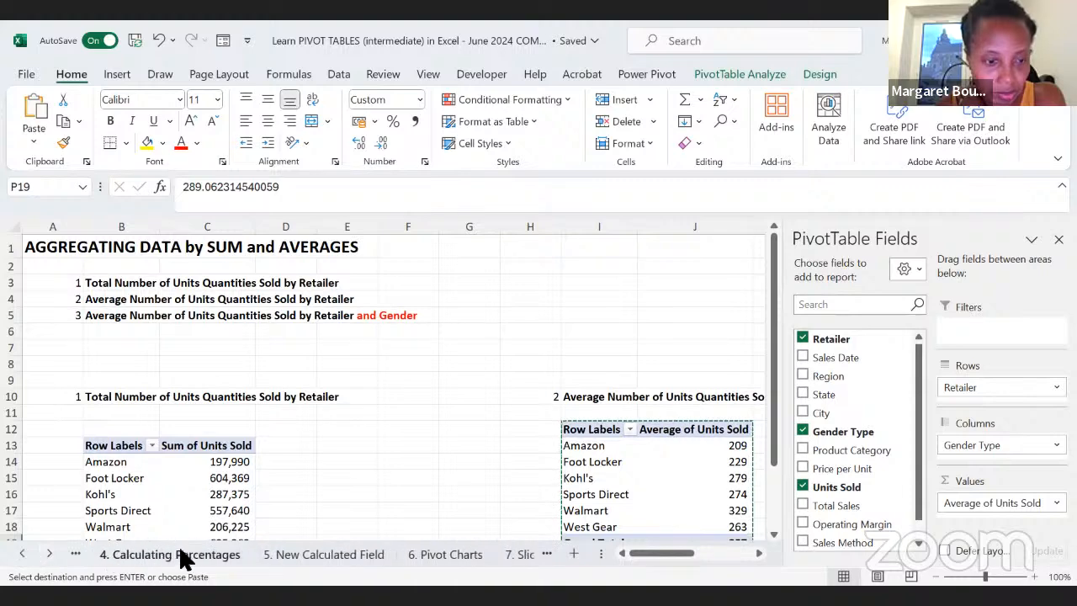
pyautogui.click(22, 554)
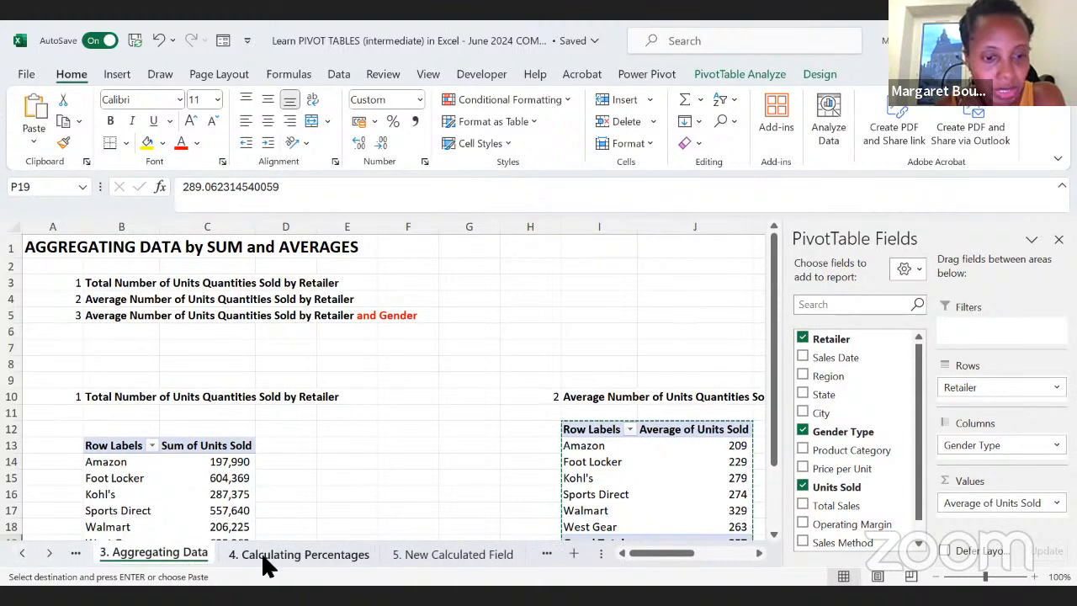
pyautogui.click(266, 555)
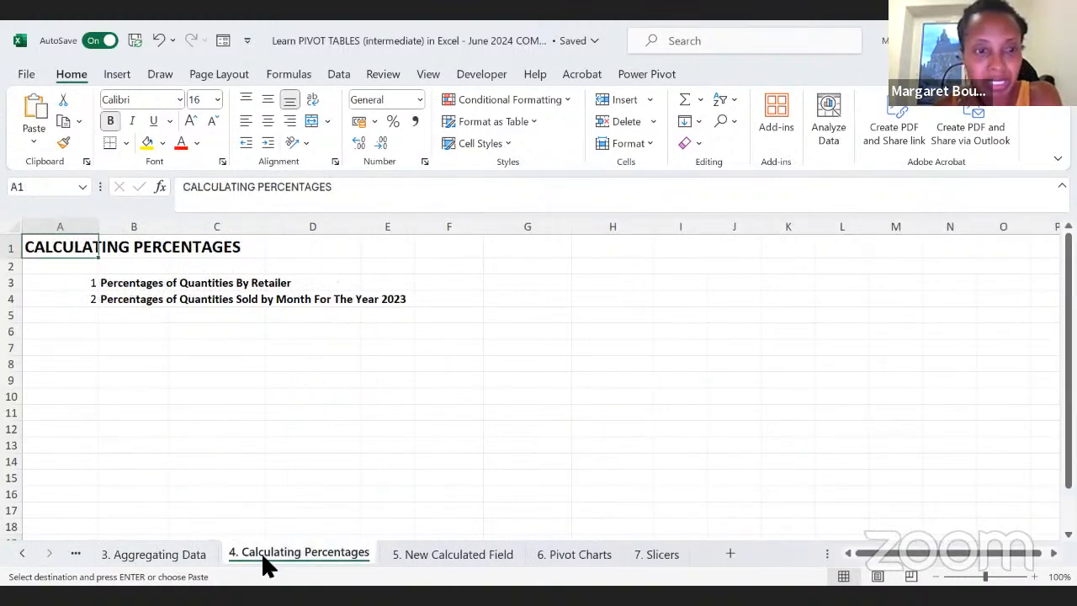
# Step: Copy the question 1 PivotTable, B13:C20 on the 3. Aggregating Data sheet, to cell B8 of the 4. Calculating Percentages sheet
pyautogui.click(165, 562)
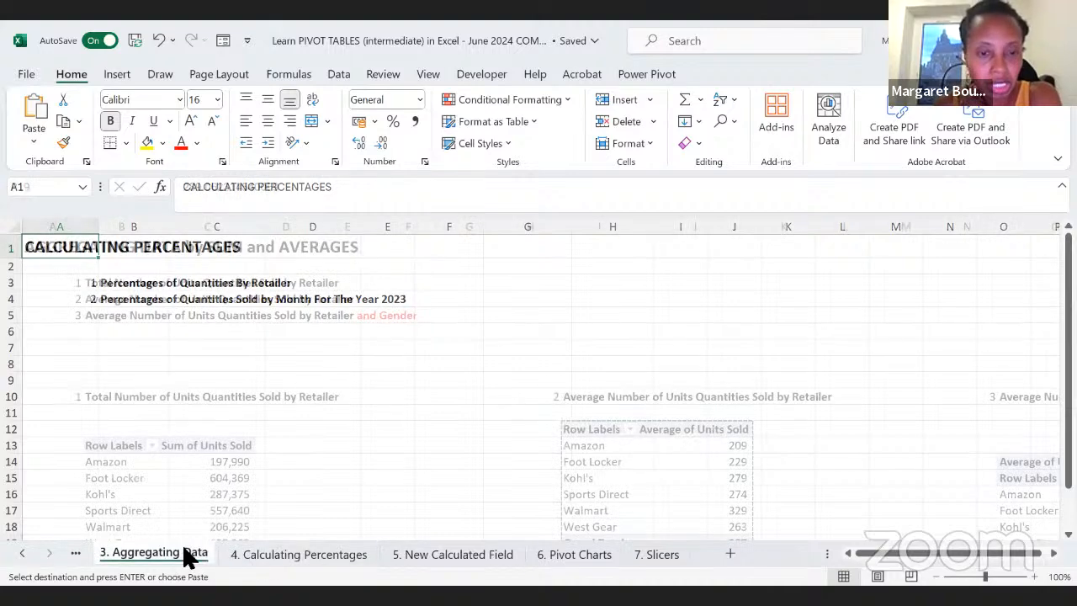
pyautogui.scroll(-1, 313, 483)
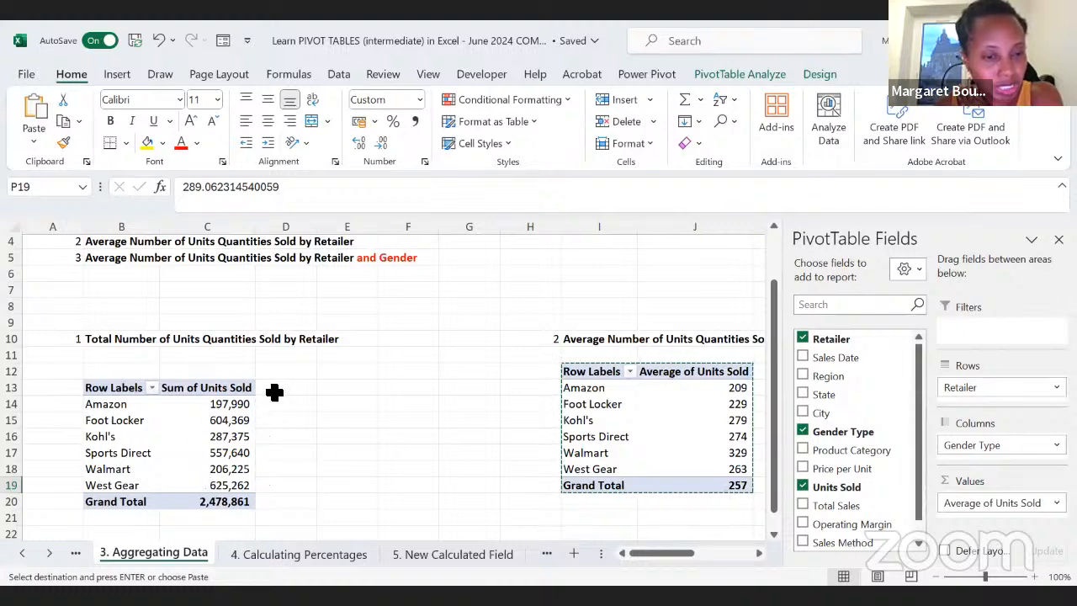
pyautogui.moveTo(244, 510); pyautogui.dragTo(116, 389)
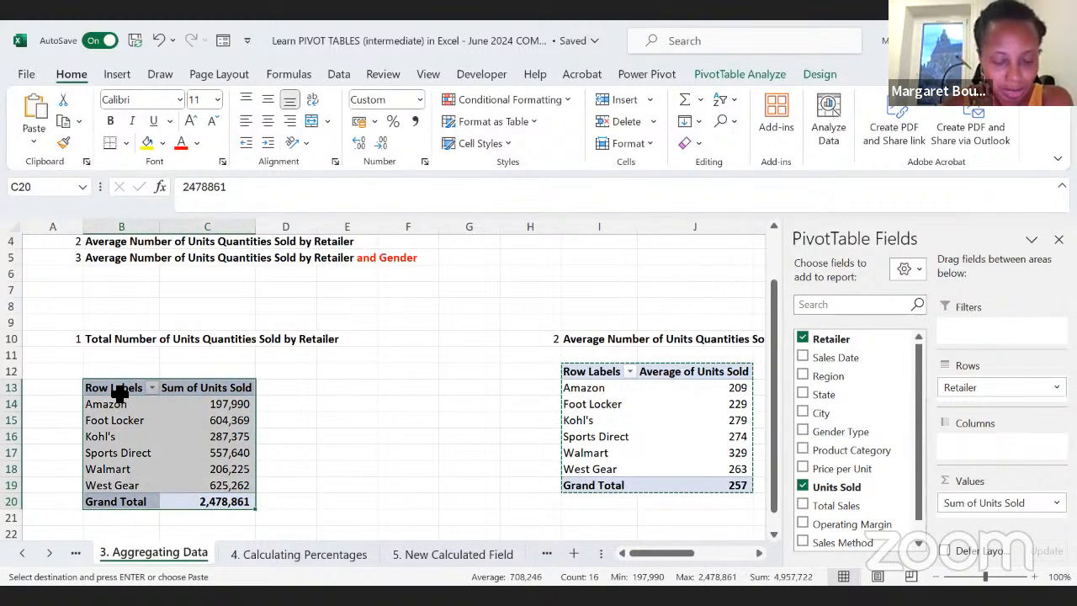
pyautogui.hotkey('ctrl', 'c')
pyautogui.click(297, 555)
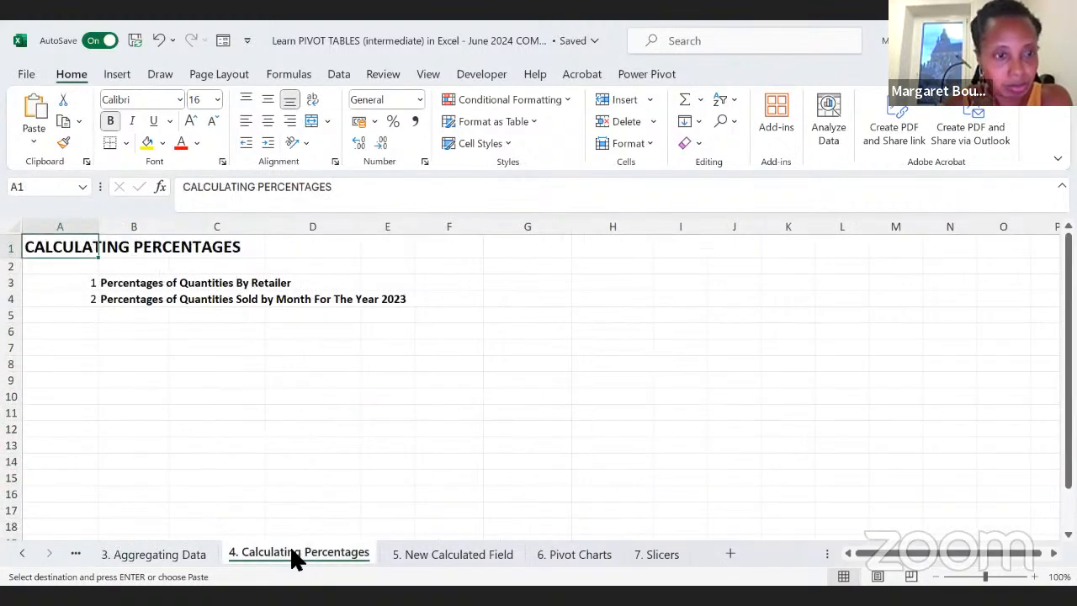
pyautogui.click(119, 360)
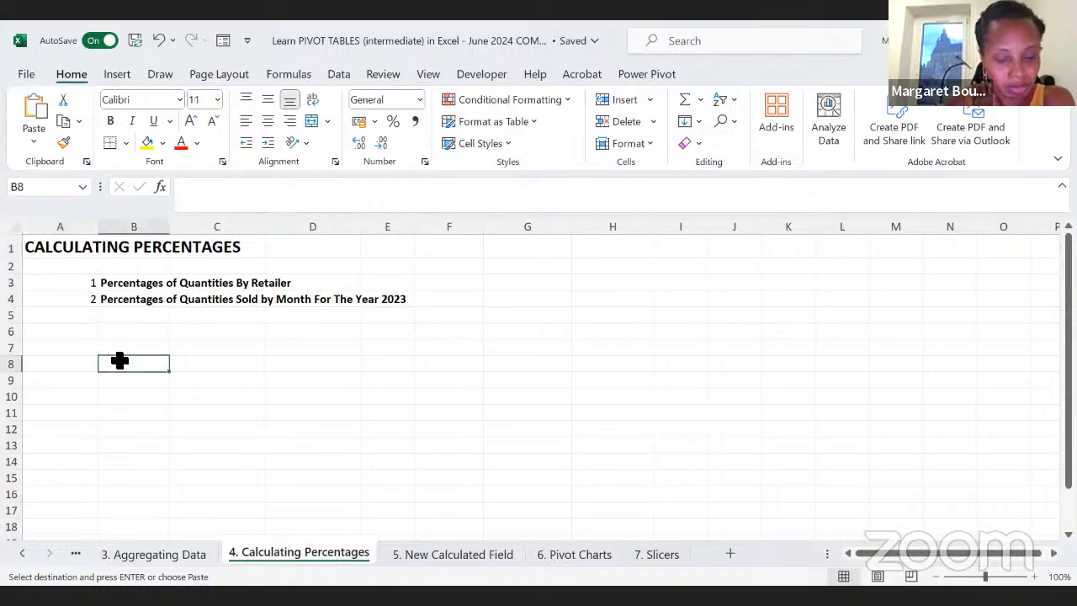
pyautogui.hotkey('ctrl', 'v')
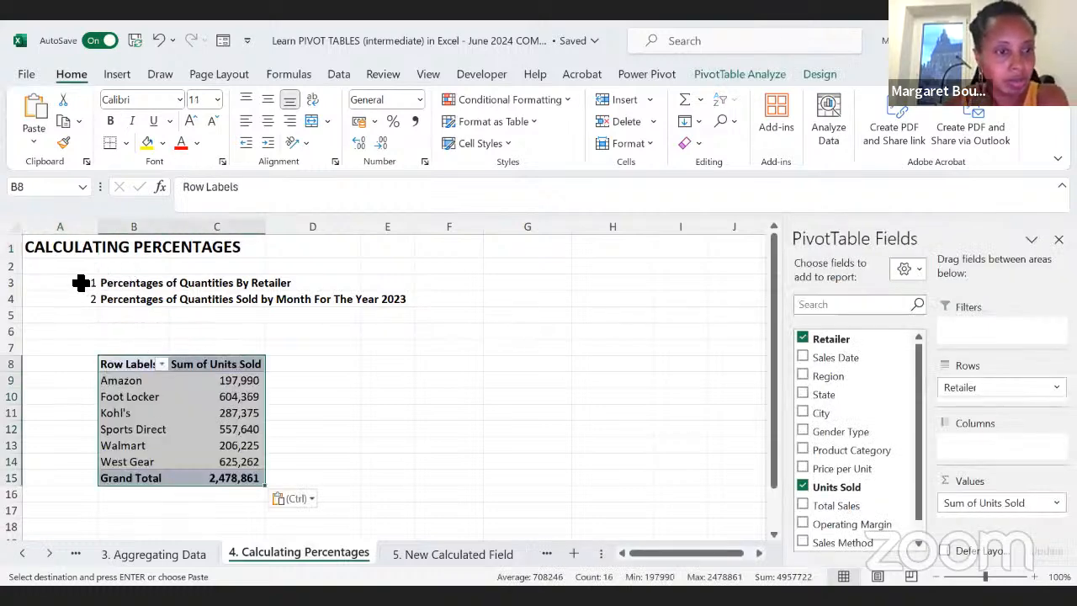
# Step: Copy question 1 from A3:B3, "Percentages of Quantities By Retailer", to cell A7 above the PivotTable
pyautogui.moveTo(79, 281); pyautogui.dragTo(112, 283)
pyautogui.hotkey('ctrl', 'c')
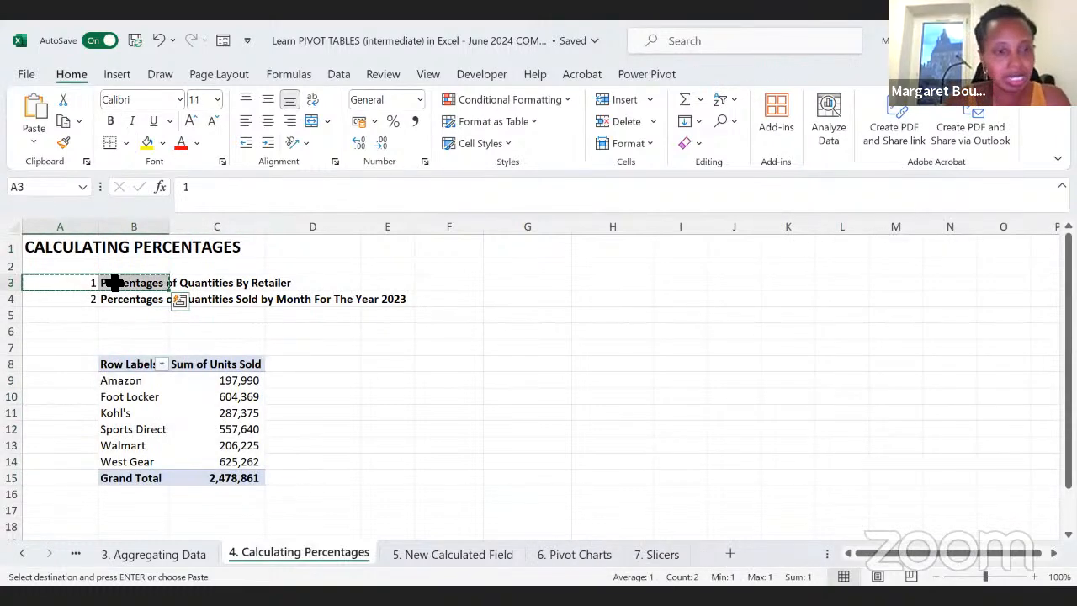
pyautogui.click(73, 349)
pyautogui.hotkey('ctrl', 'v')
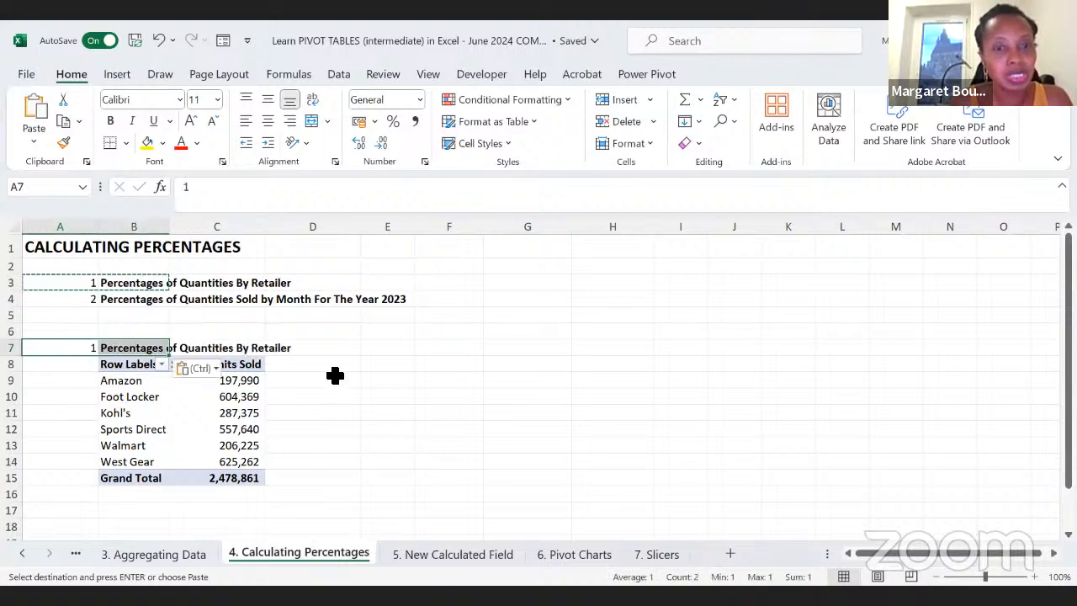
# Step: Calculate Amazon's share of the grand total in D9 with =C9/C15 and format the cell as a percentage
pyautogui.click(332, 377)
pyautogui.press('Escape')
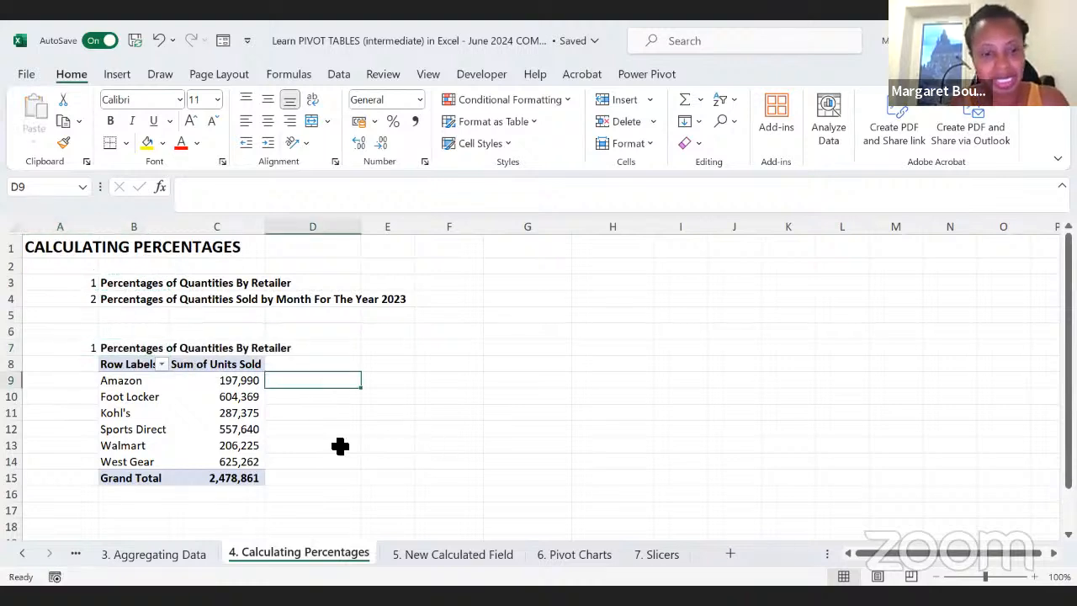
pyautogui.write('=')
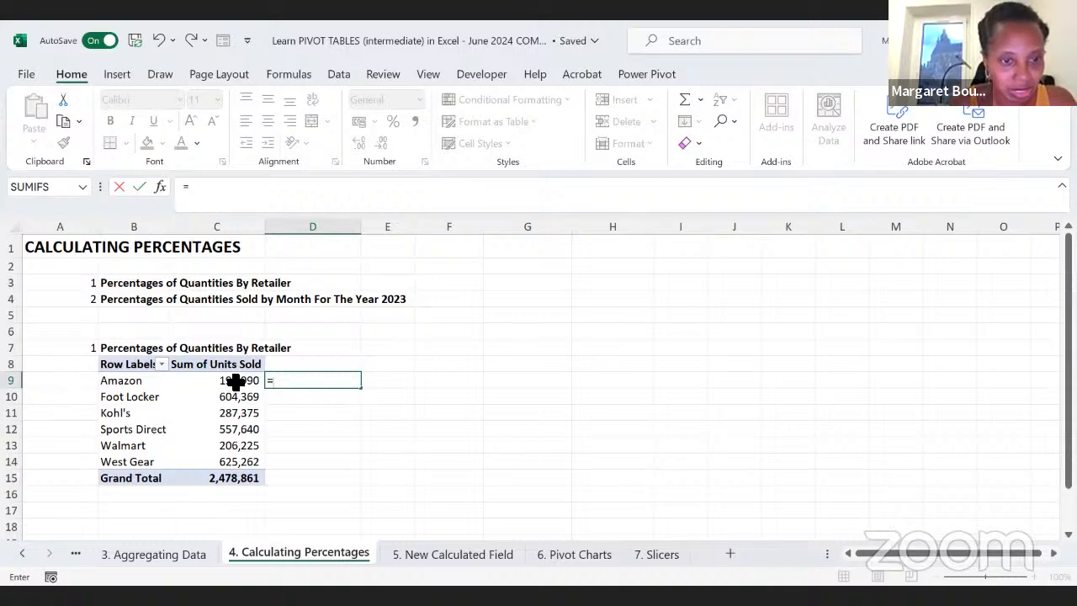
pyautogui.write('c')
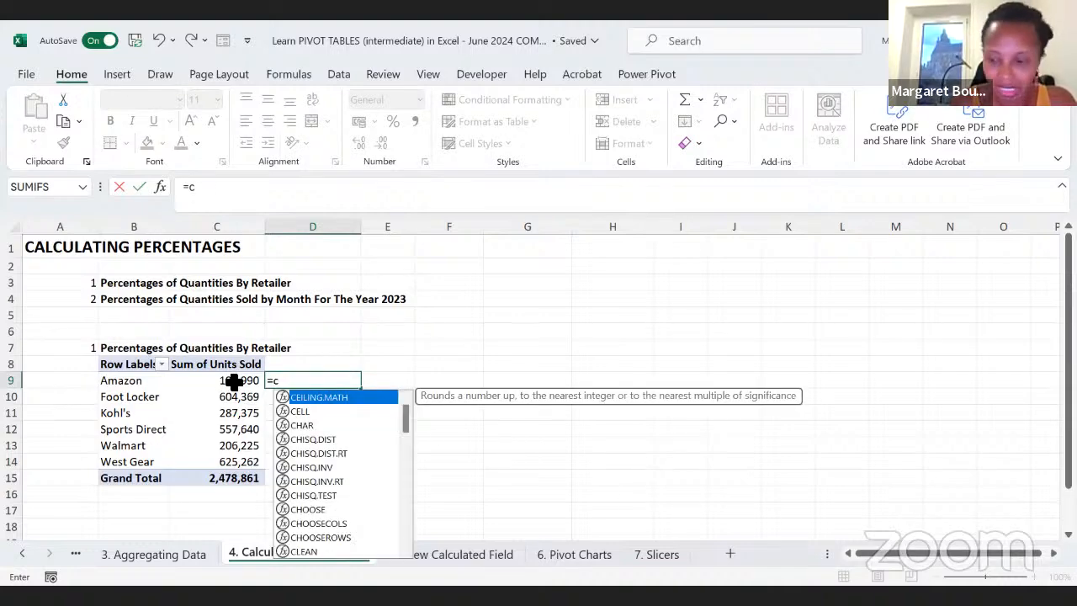
pyautogui.write('9/')
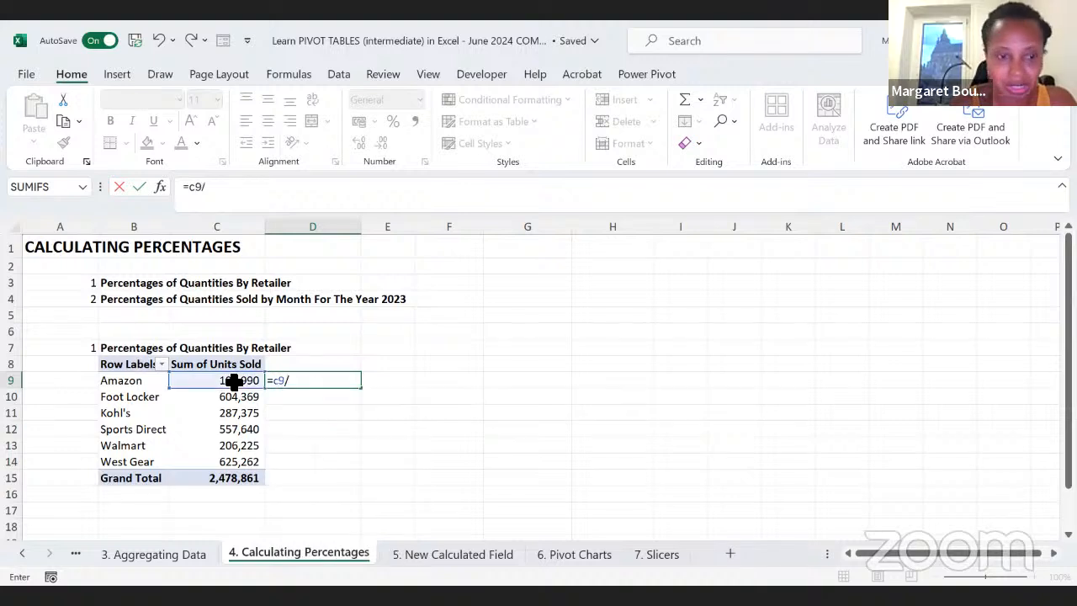
pyautogui.click(216, 481)
pyautogui.press('Return')
pyautogui.click(330, 383)
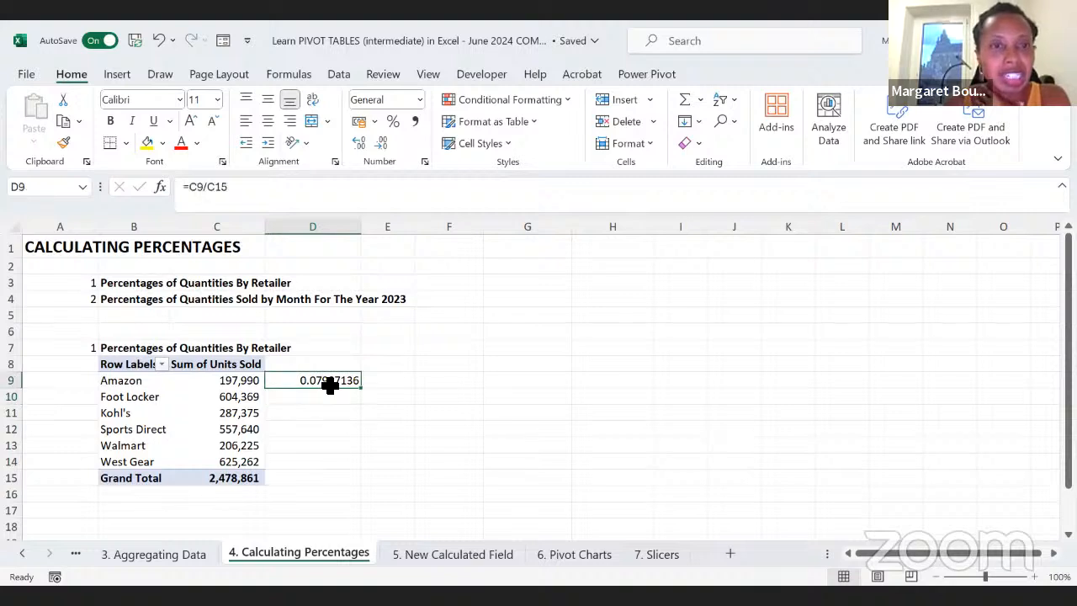
pyautogui.click(392, 121)
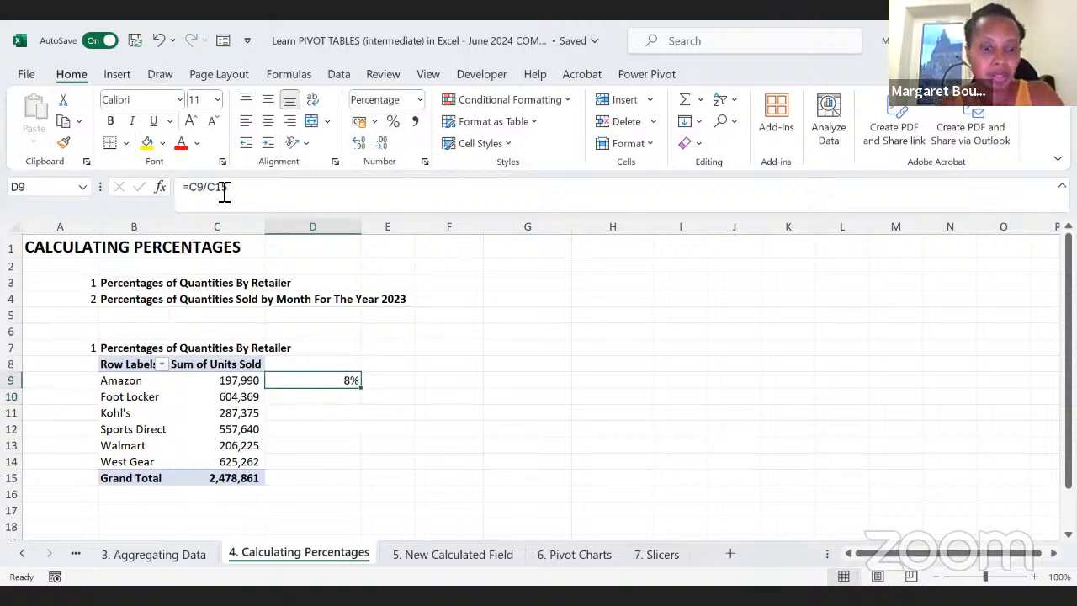
# Step: Make the grand total reference in D9 absolute (=C9/$C$15) and fill the formula down to D15
pyautogui.press('Return')
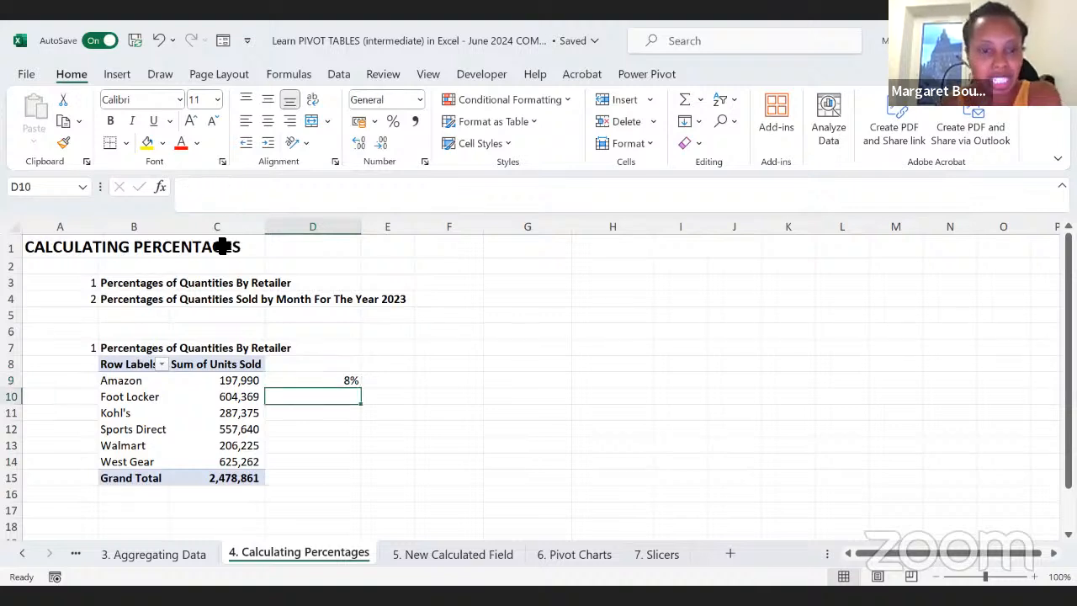
pyautogui.click(309, 380)
pyautogui.moveTo(366, 393); pyautogui.dragTo(346, 483)
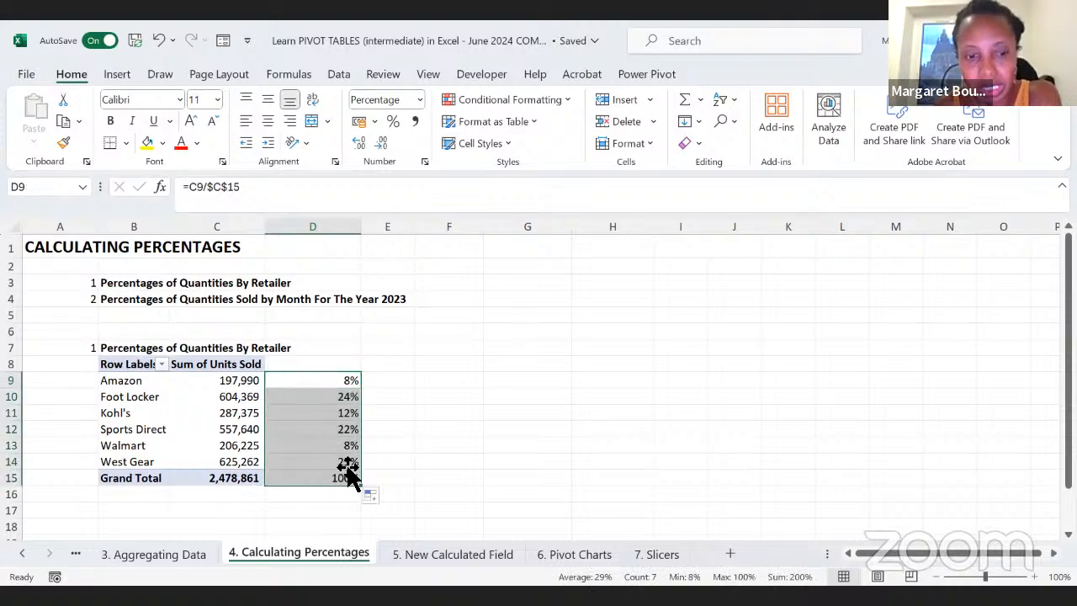
# Step: Label the calculated percentage column beside the PivotTable by entering the heading "Percentages" in D8
pyautogui.click(212, 396)
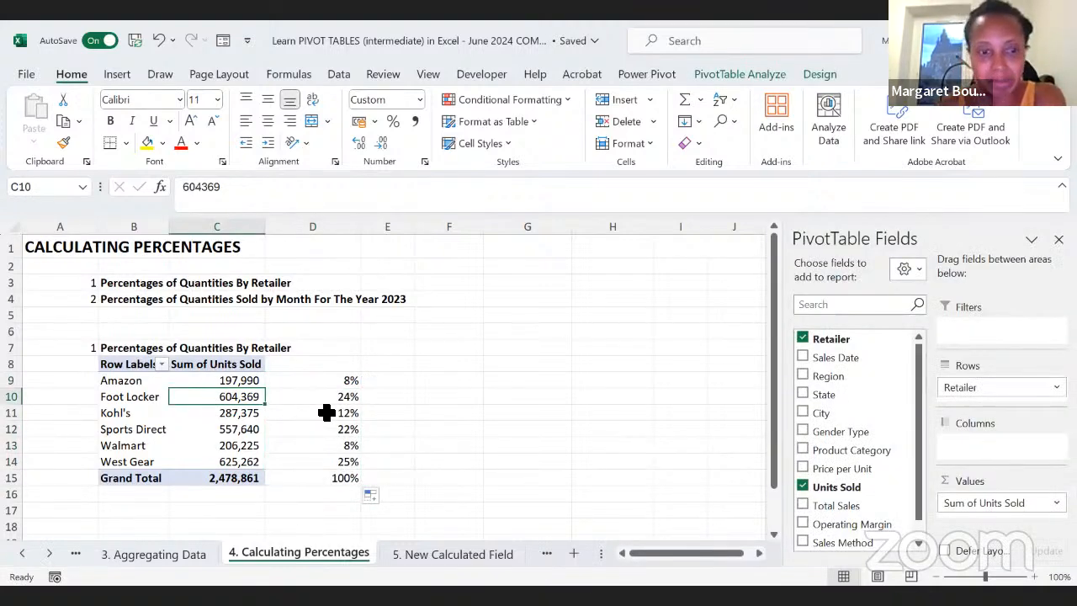
pyautogui.scroll(-1, 286, 485)
pyautogui.moveTo(312, 433); pyautogui.dragTo(154, 333)
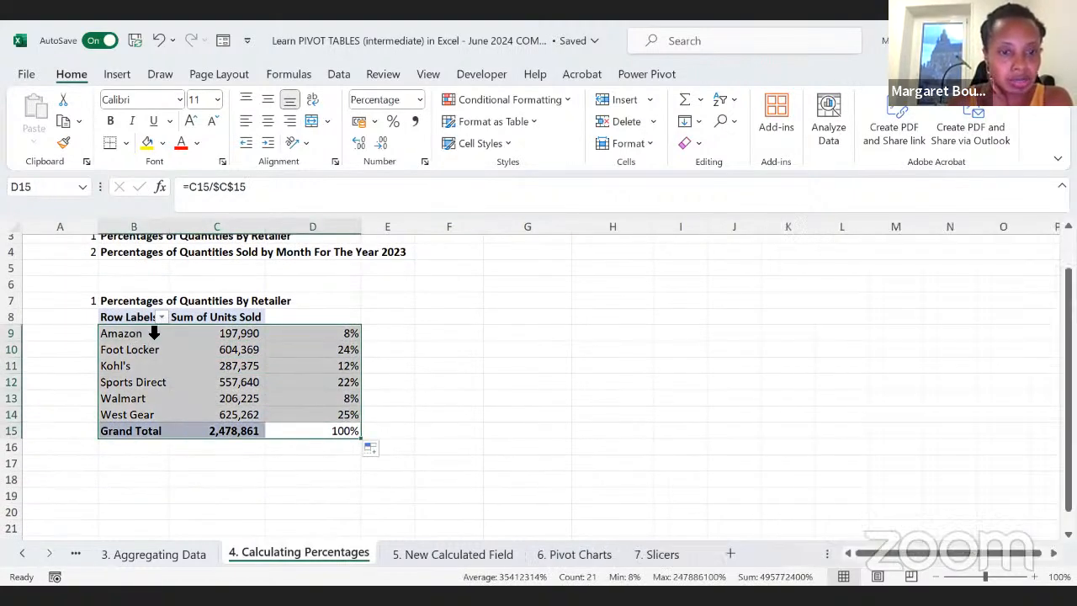
pyautogui.click(297, 321)
pyautogui.write('Percent')
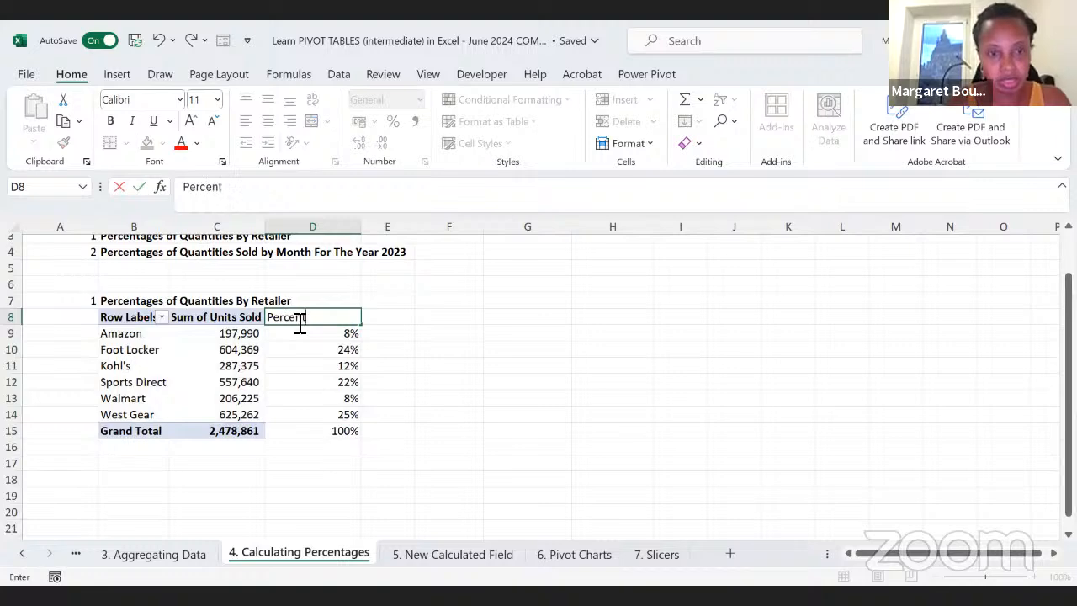
pyautogui.write('ages')
pyautogui.press('Return')
# Step: Copy the retailer PivotTable, B8:C15, to cell G8 on the same sheet
pyautogui.moveTo(126, 317); pyautogui.dragTo(251, 433)
pyautogui.hotkey('ctrl', 'c')
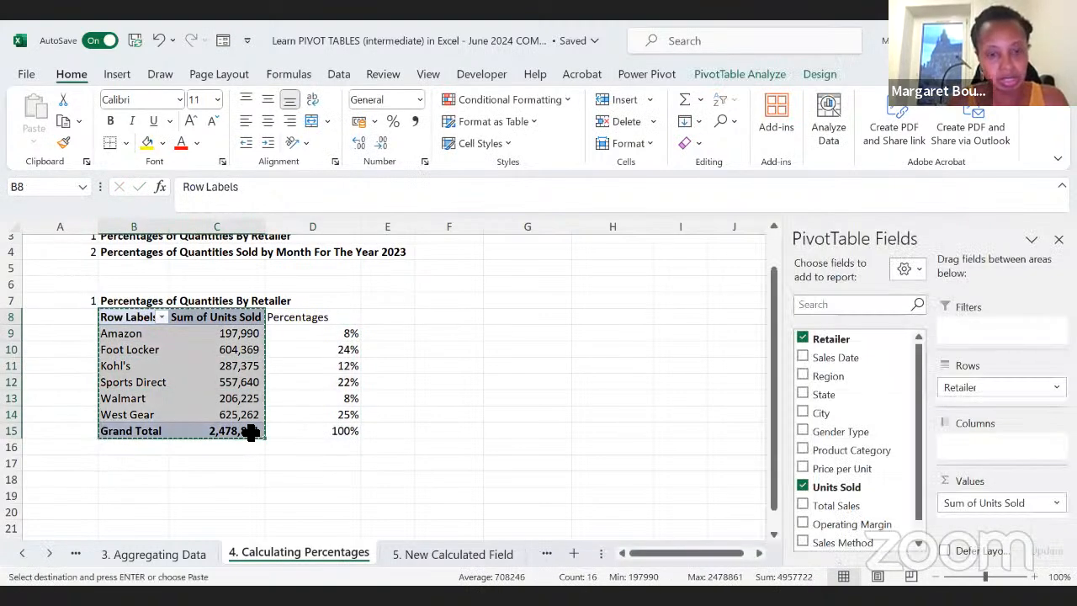
pyautogui.click(457, 322)
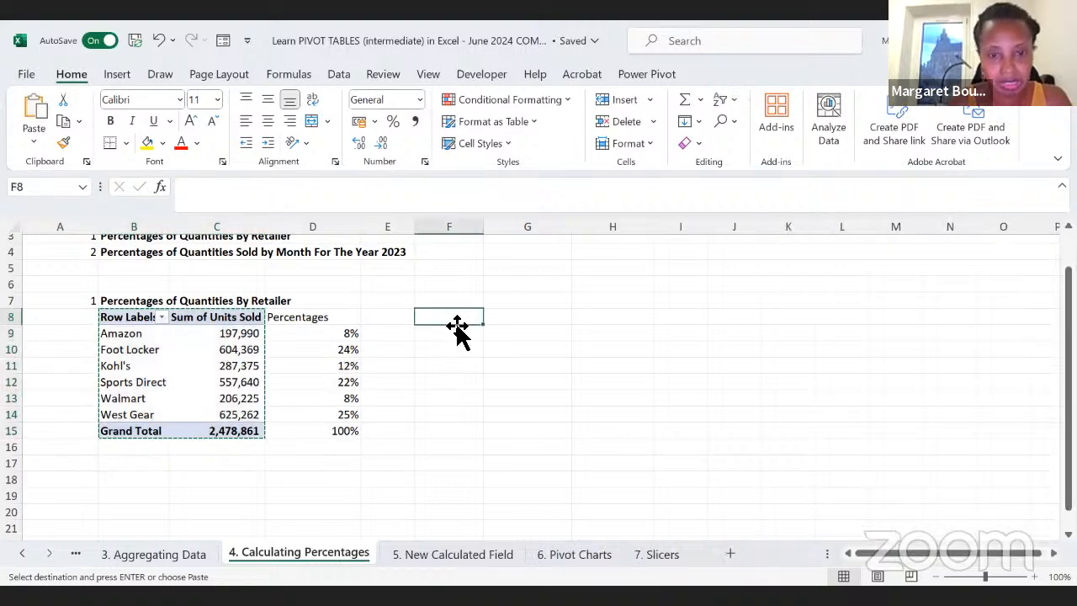
pyautogui.click(508, 317)
pyautogui.hotkey('ctrl', 'v')
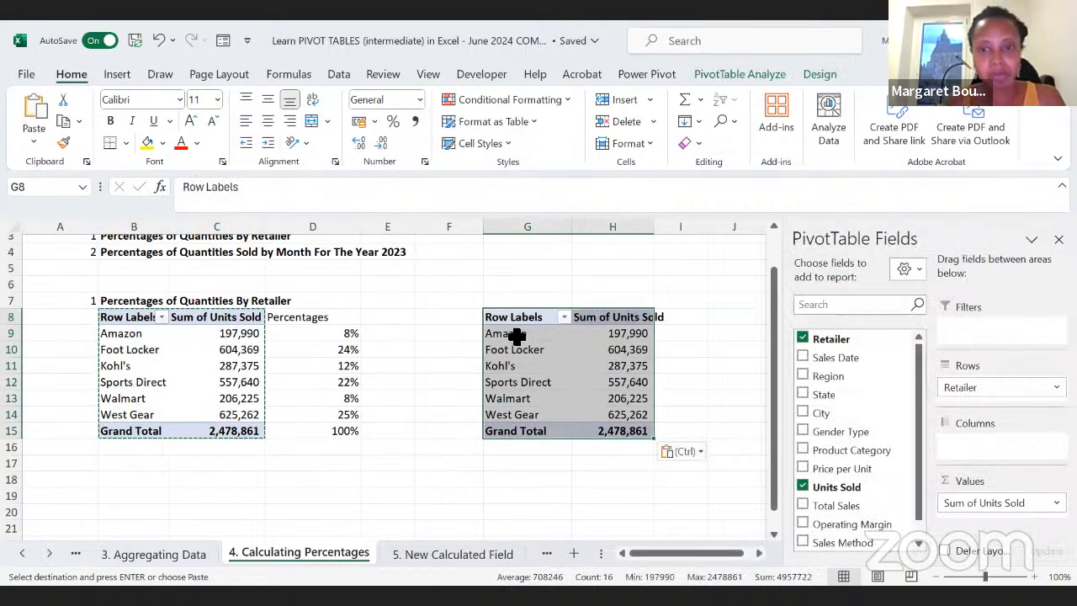
# Step: Add Units Sold a second time to the values of the copied PivotTable at G8
pyautogui.click(621, 399)
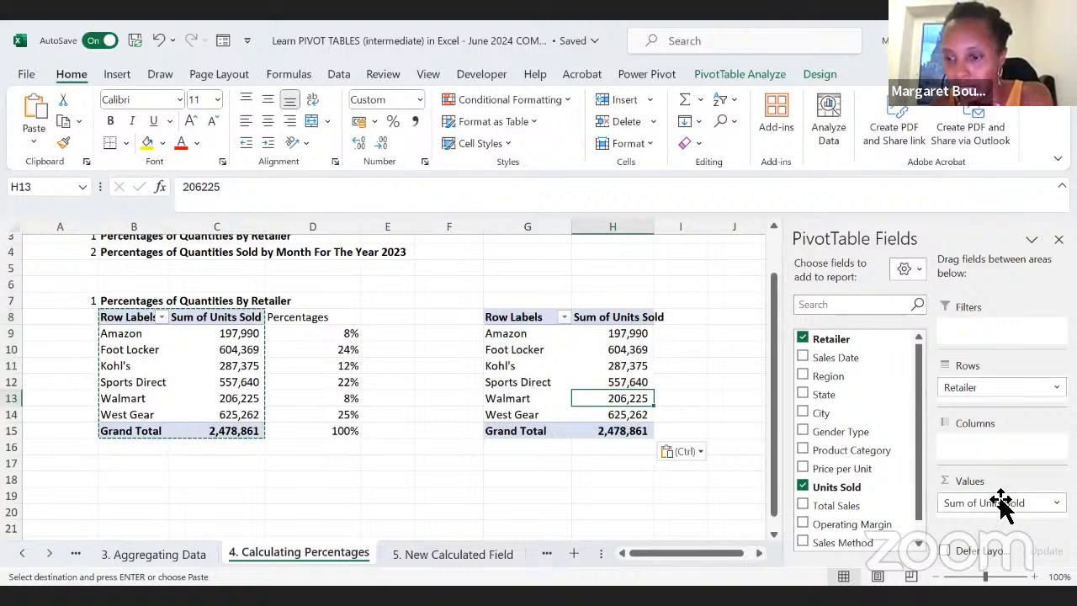
pyautogui.moveTo(852, 491); pyautogui.dragTo(991, 512)
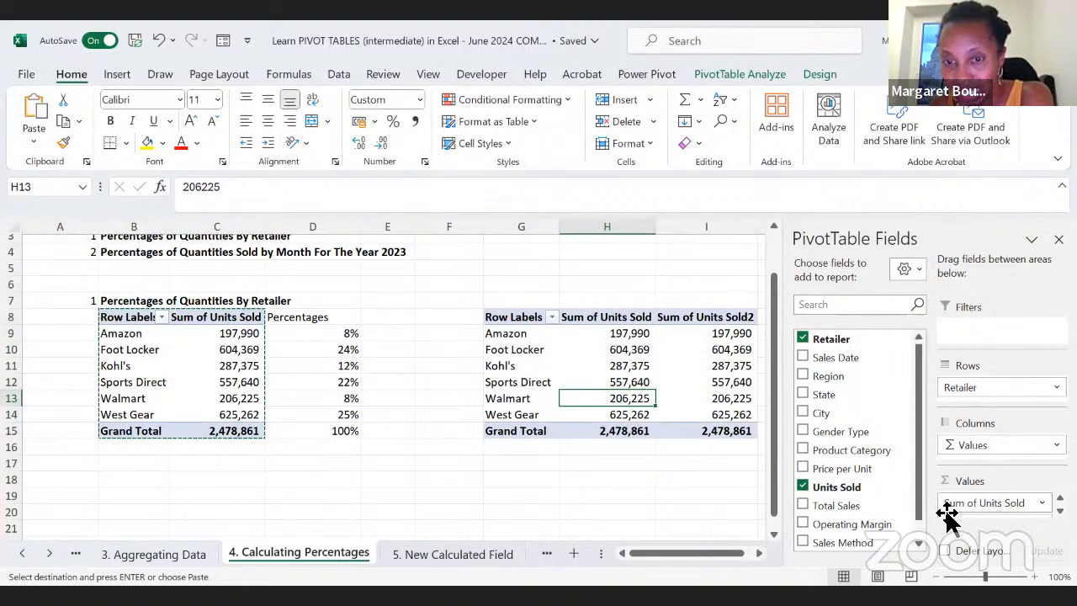
pyautogui.hscroll(3, 644, 519)
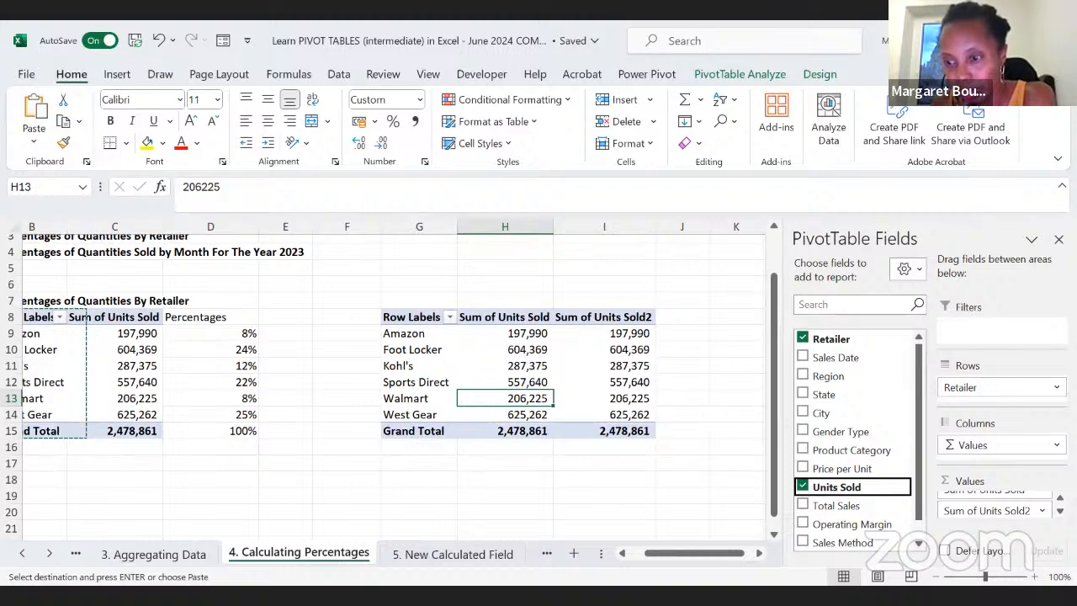
# Step: In the value field settings of Sum of Units Sold2, show the values as % of Column Total
pyautogui.click(1042, 511)
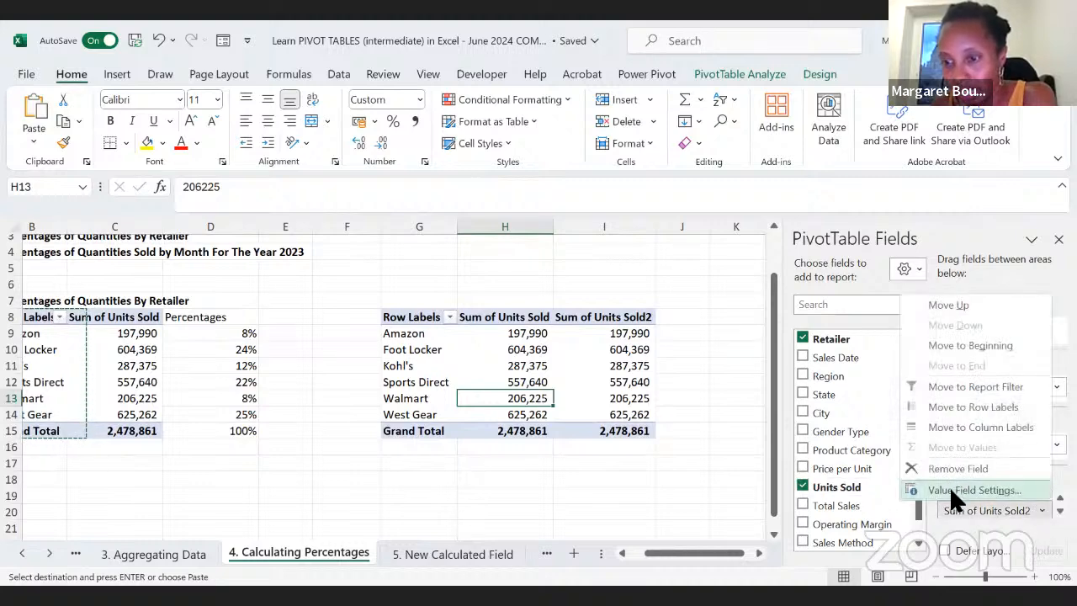
pyautogui.click(949, 490)
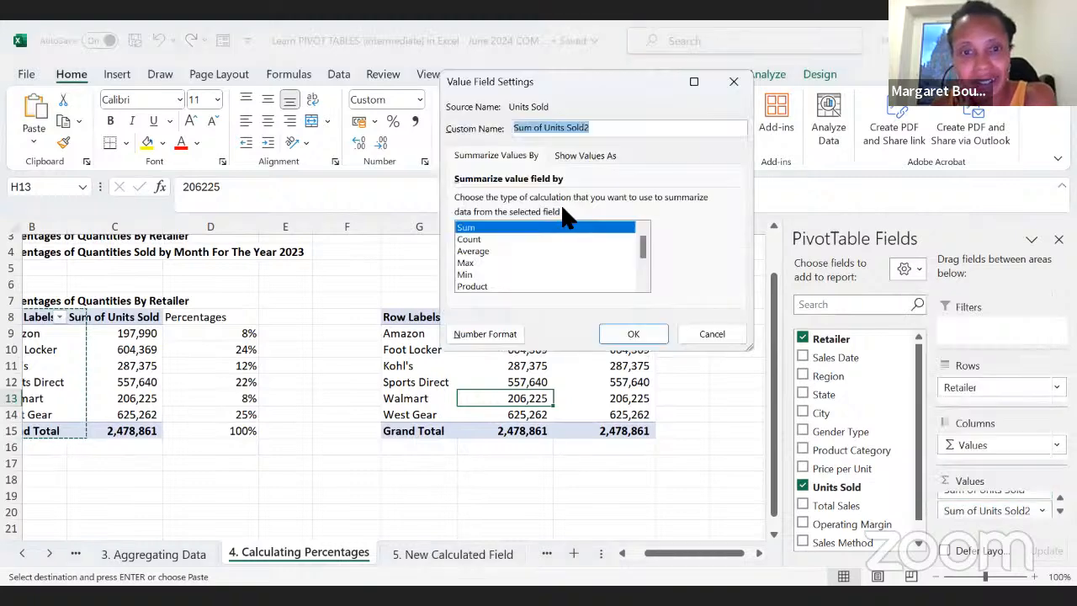
pyautogui.click(589, 157)
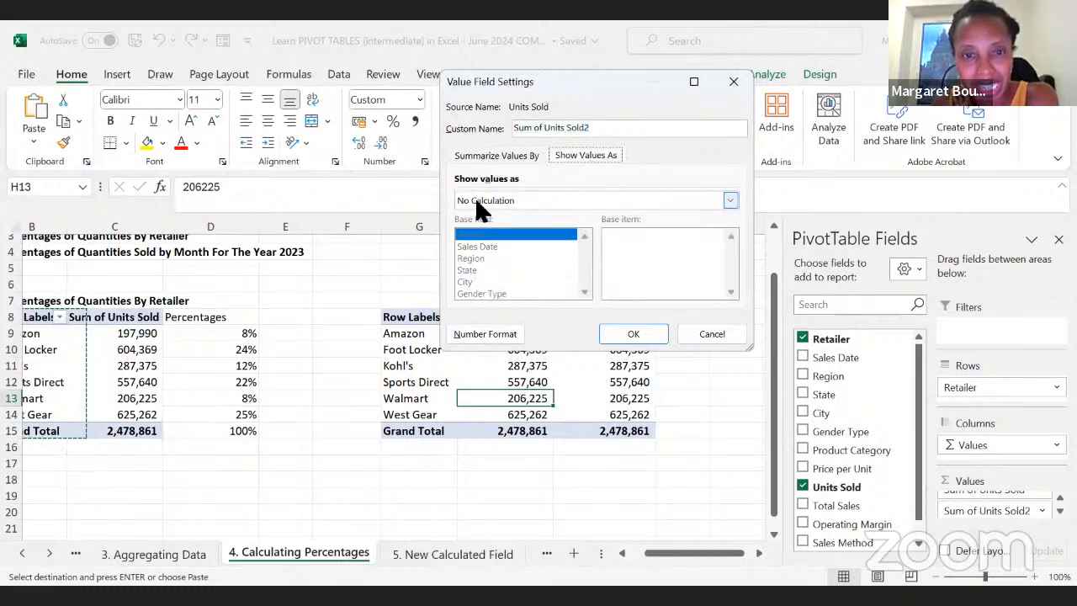
pyautogui.click(731, 202)
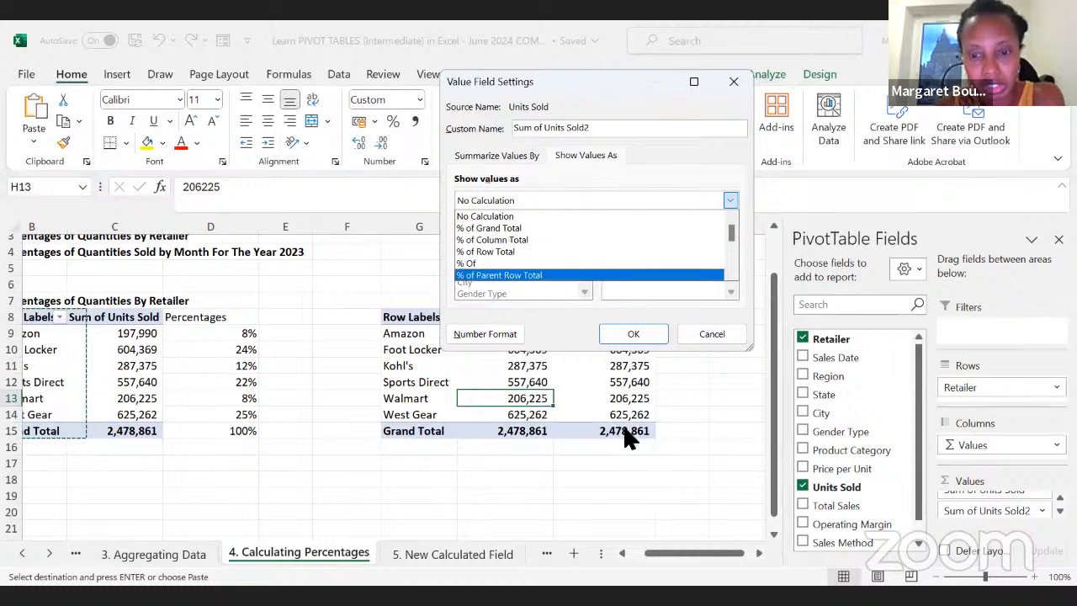
pyautogui.click(502, 239)
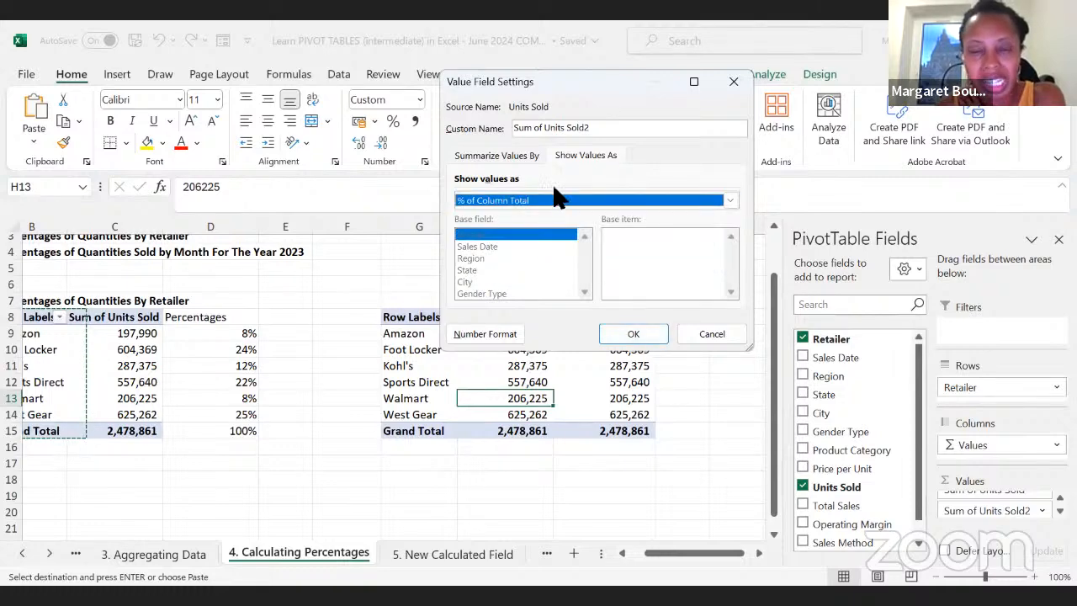
pyautogui.moveTo(593, 78); pyautogui.dragTo(792, 70)
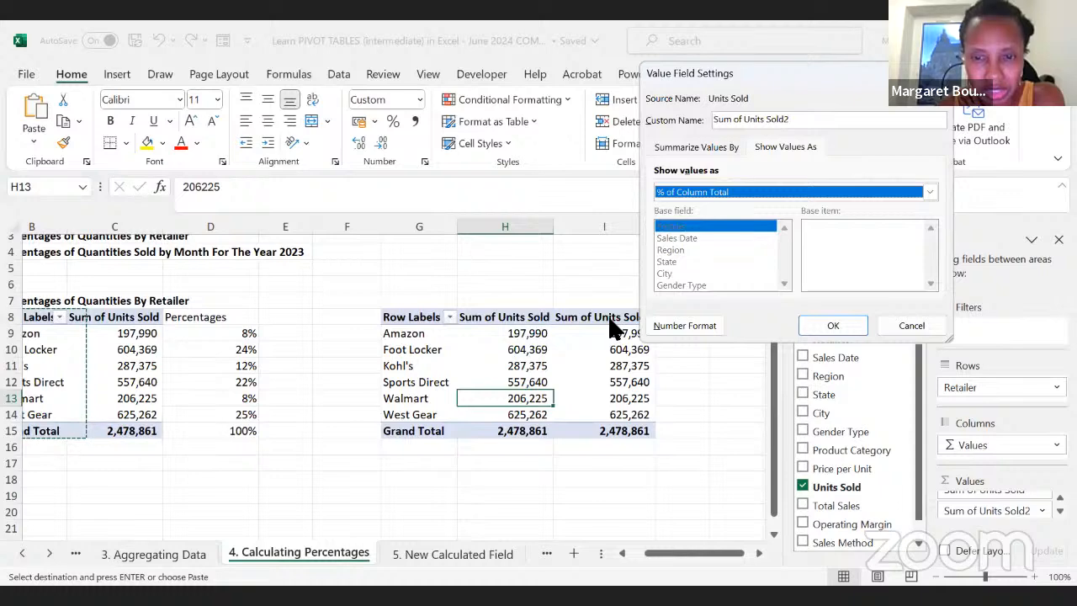
# Step: Give the second Units Sold value field the custom name "Percentage of Units Sold" and apply the field settings
pyautogui.click(793, 121)
pyautogui.moveTo(734, 120); pyautogui.dragTo(690, 133)
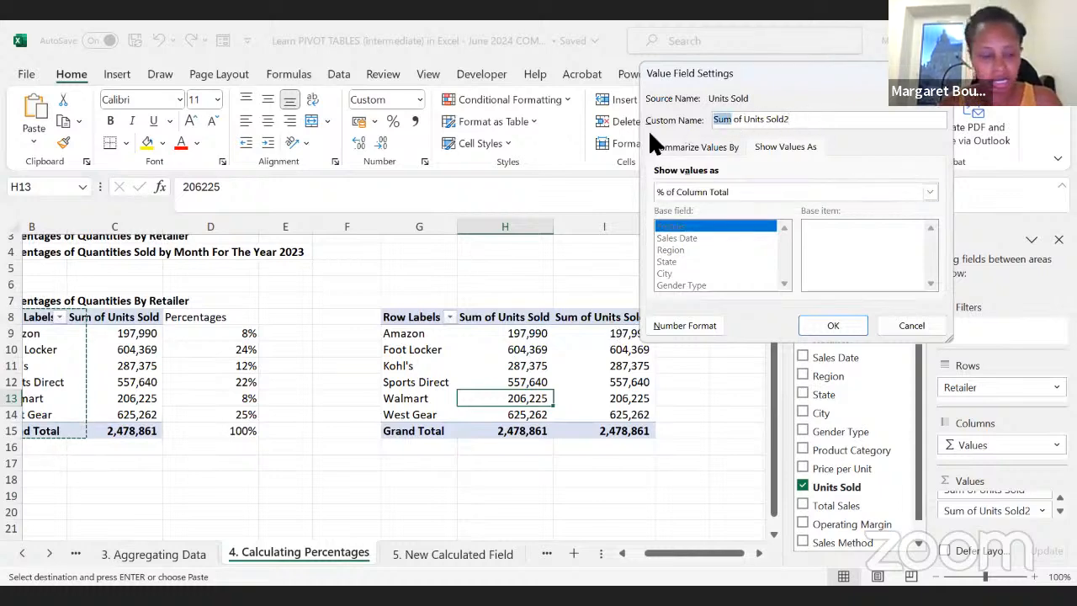
pyautogui.write('Percentage')
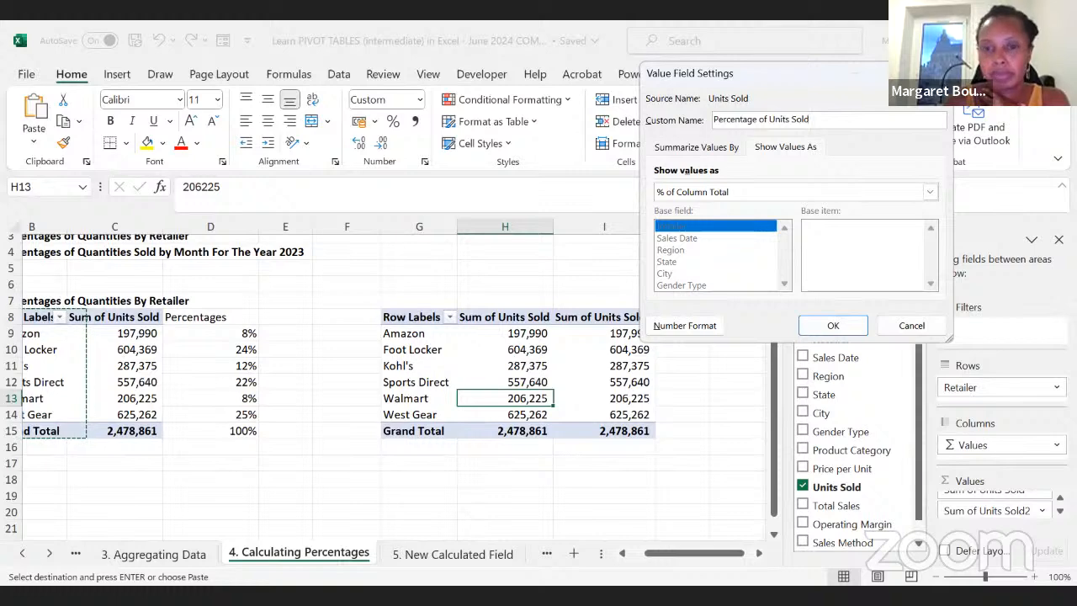
pyautogui.press('Return')
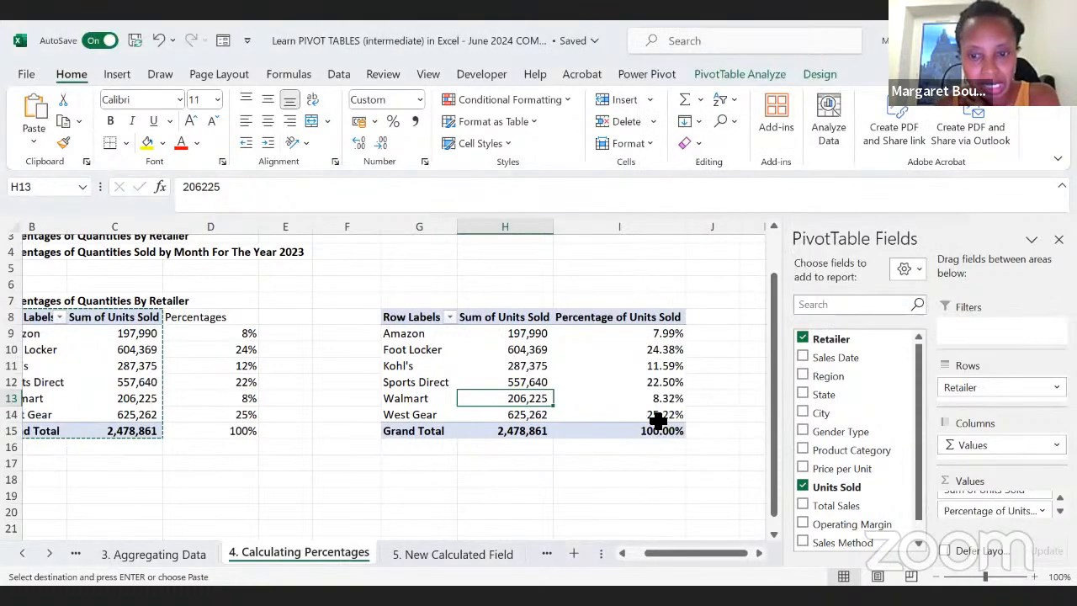
# Step: Reduce the percentages in I9:I15 to zero decimal places and narrow column I
pyautogui.moveTo(635, 333); pyautogui.dragTo(620, 433)
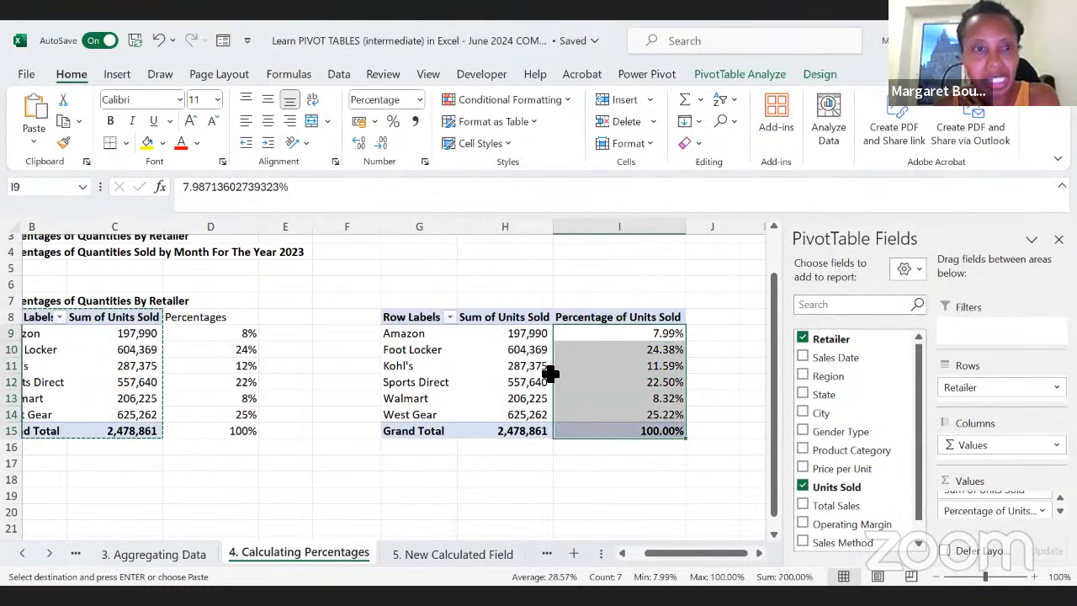
pyautogui.click(382, 144)
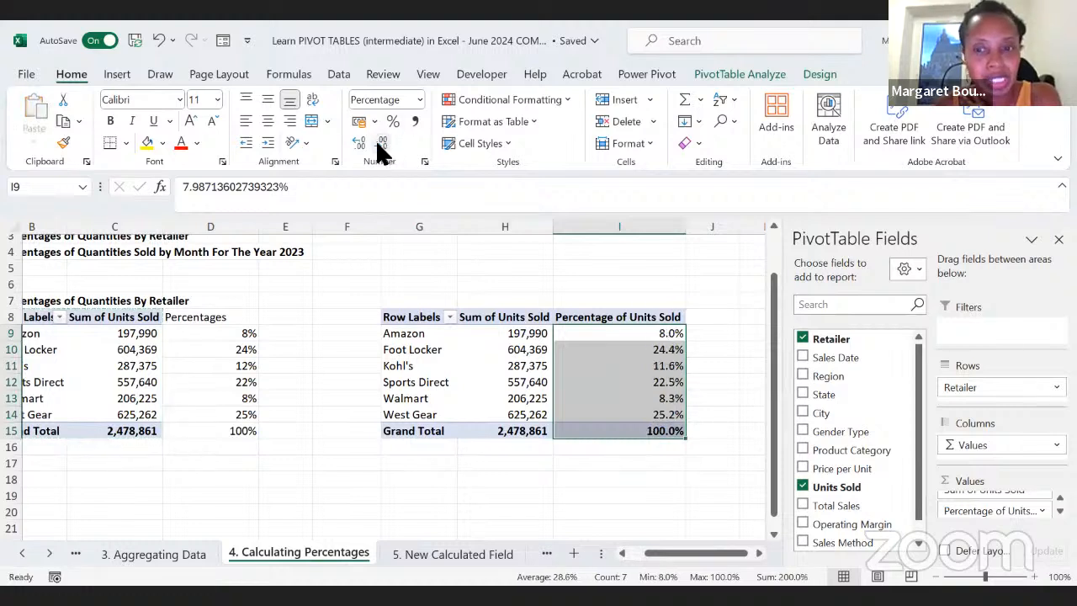
pyautogui.click(381, 145)
pyautogui.click(548, 476)
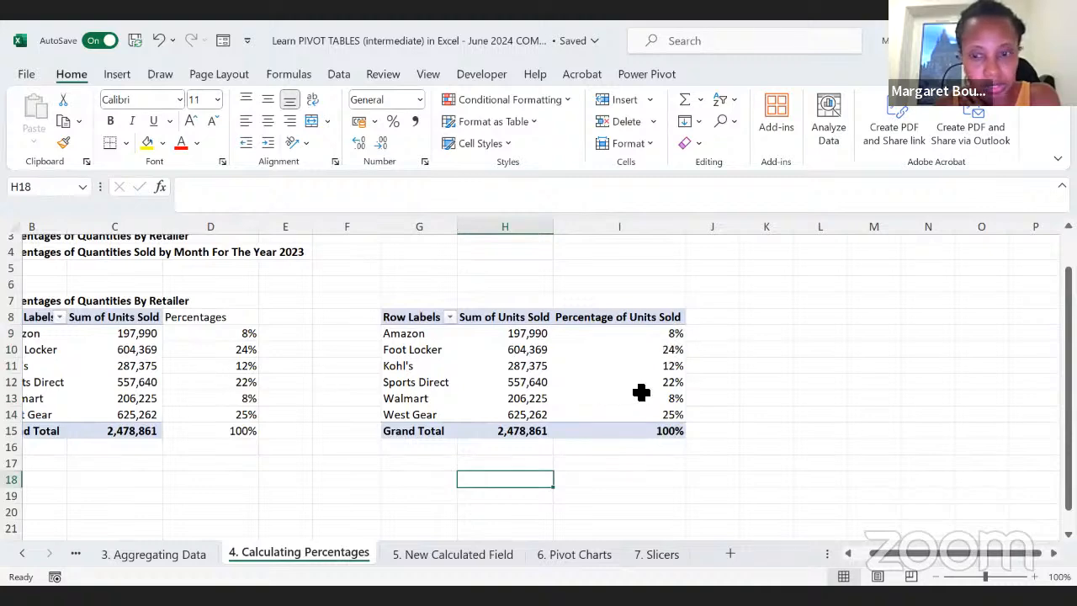
pyautogui.moveTo(688, 228); pyautogui.dragTo(646, 233)
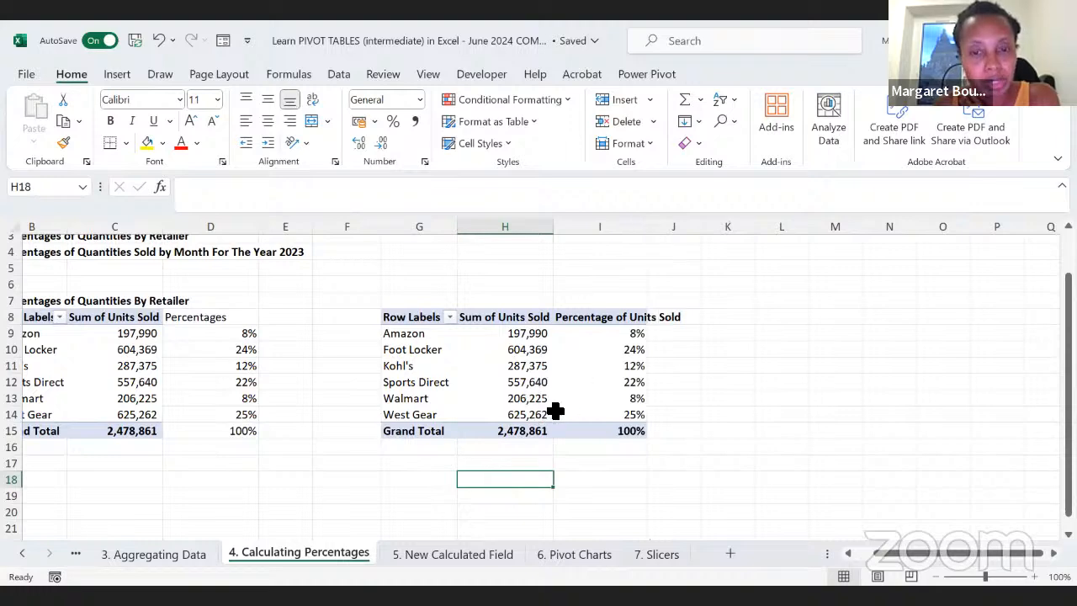
pyautogui.hscroll(-2, 361, 435)
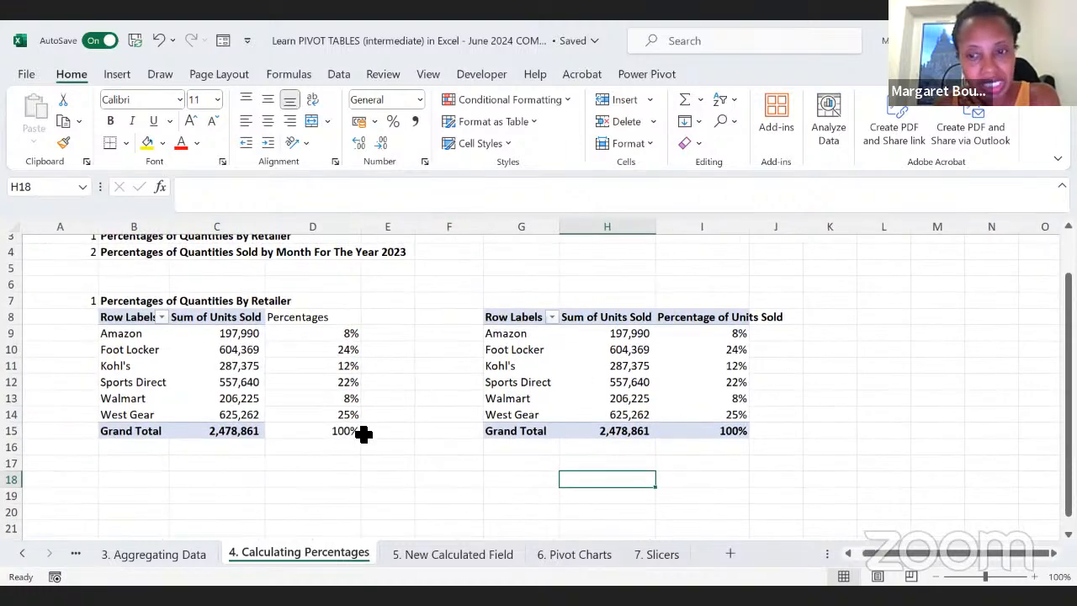
# Step: Add Gender Type as a report filter to the first PivotTable and filter it to Men
pyautogui.click(198, 396)
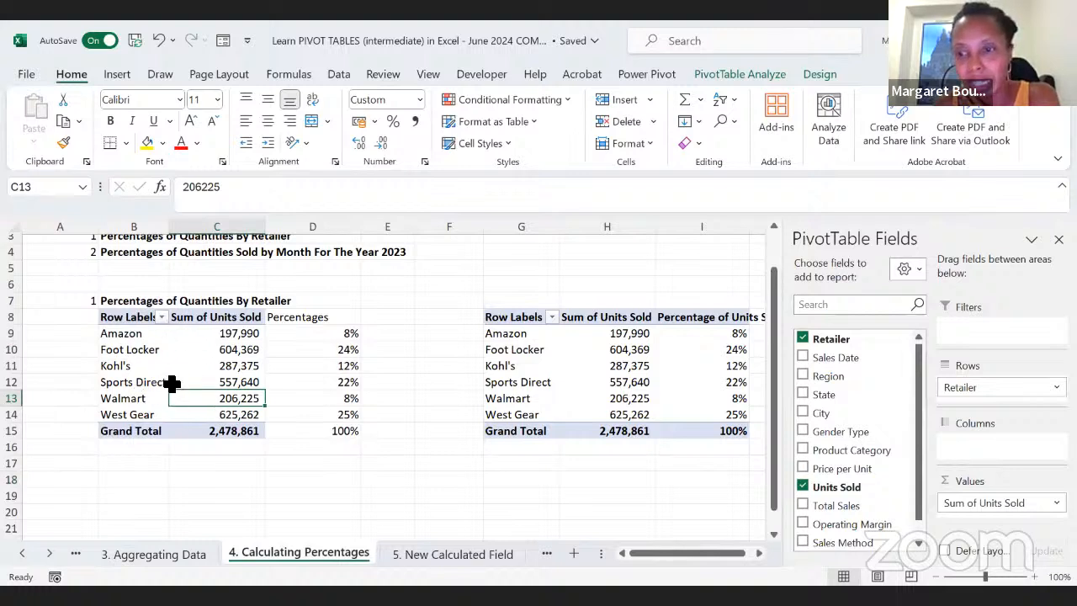
pyautogui.moveTo(172, 383)
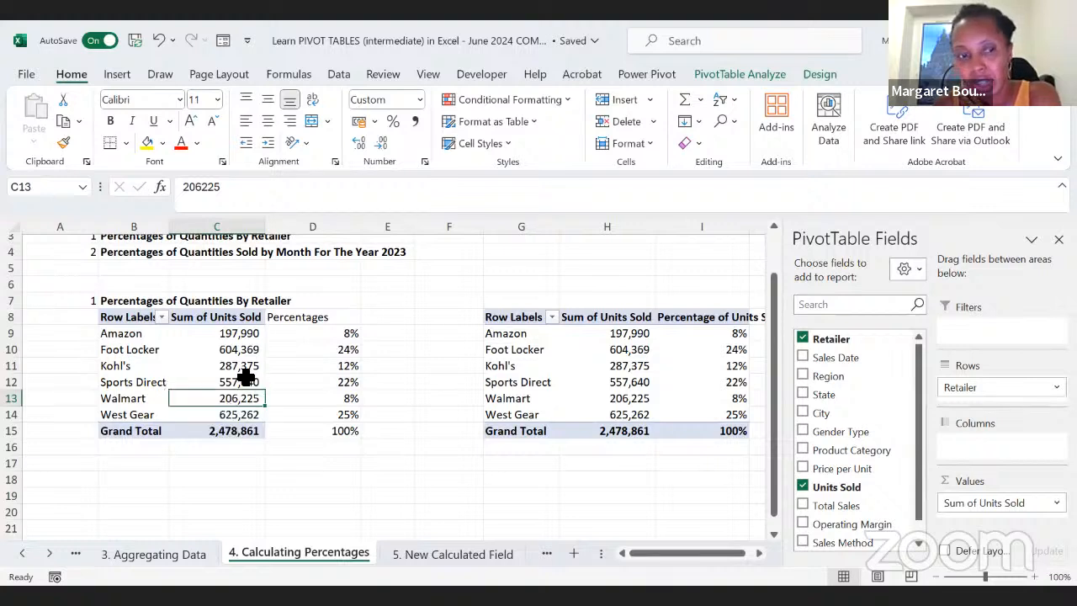
pyautogui.moveTo(239, 387)
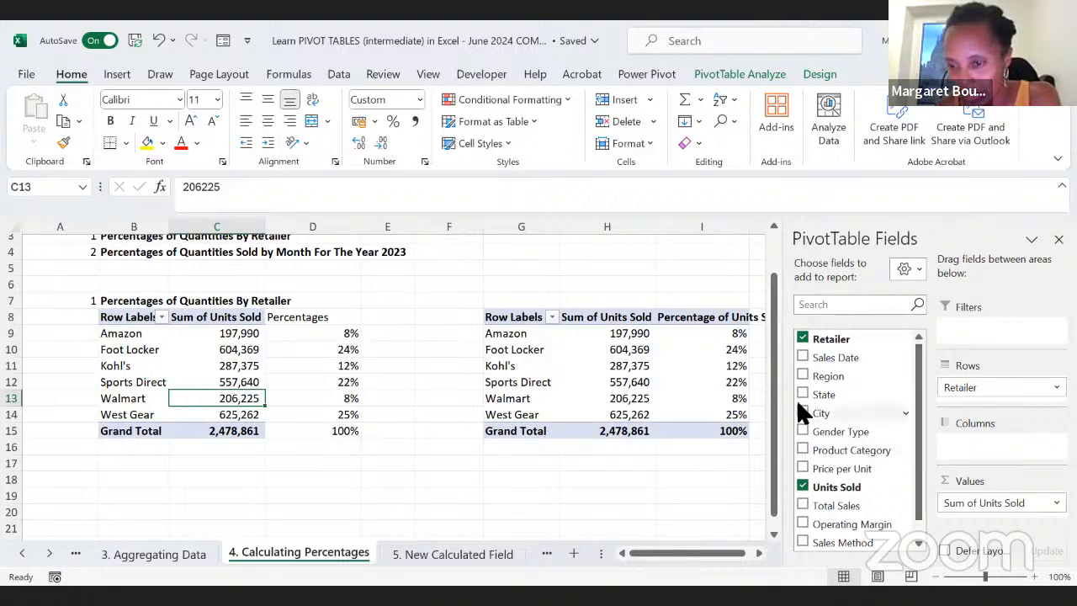
pyautogui.moveTo(850, 440); pyautogui.dragTo(985, 332)
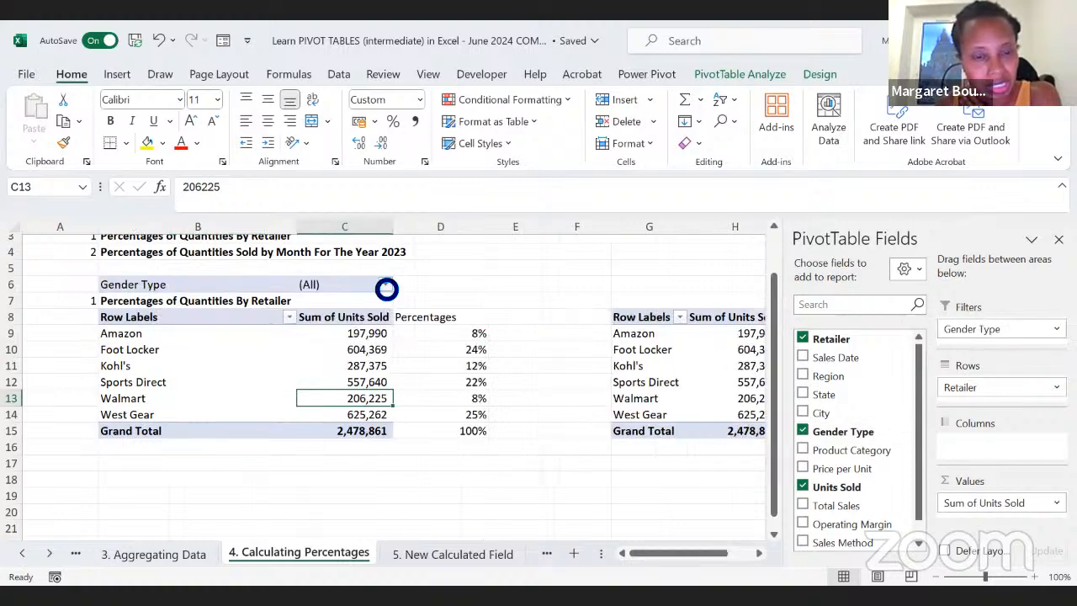
pyautogui.click(384, 286)
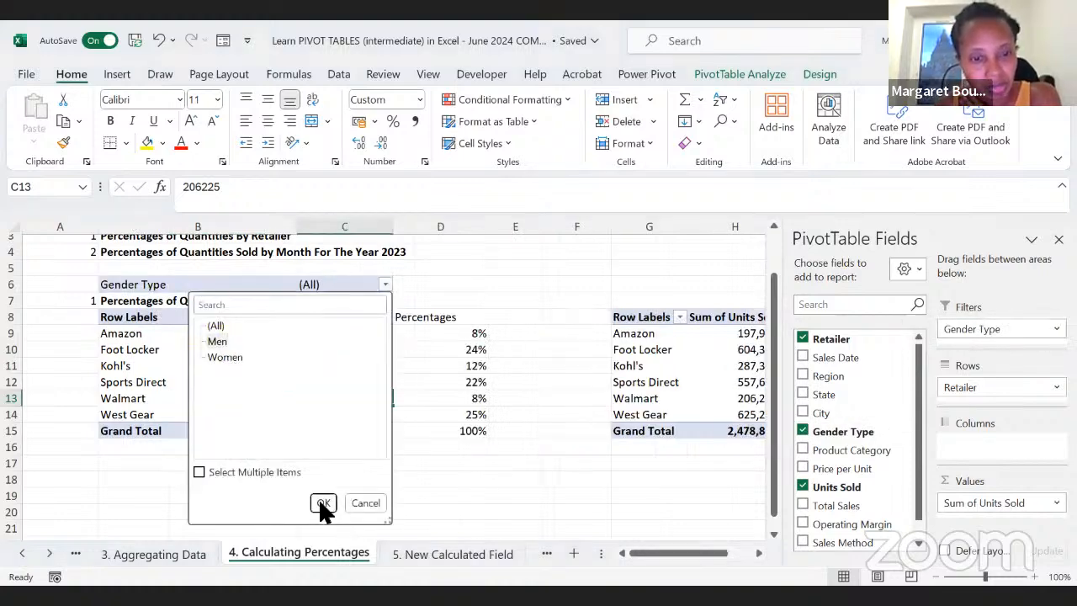
pyautogui.click(324, 503)
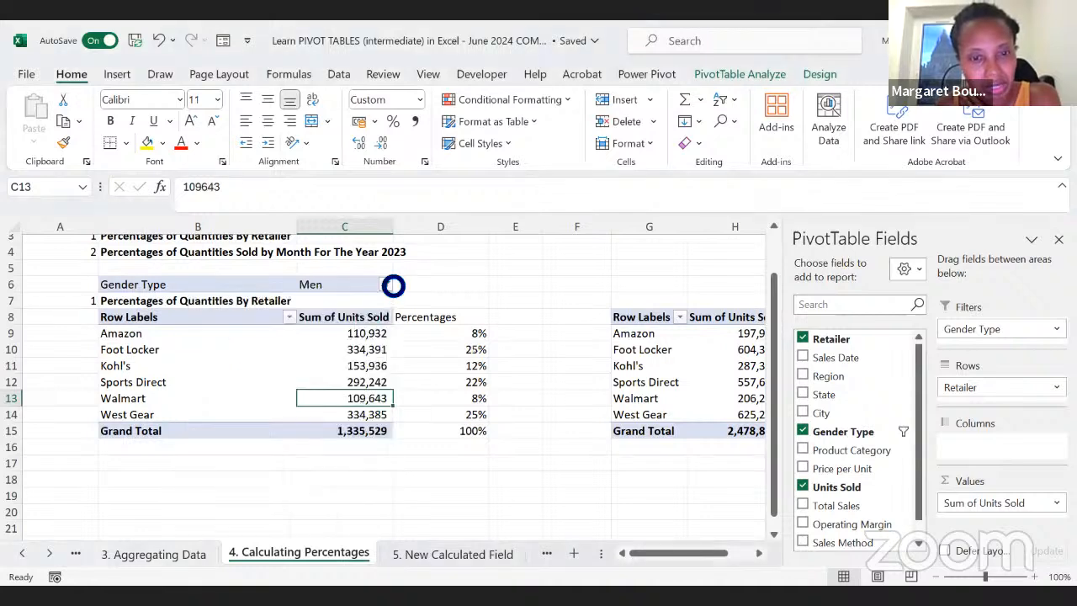
pyautogui.click(386, 286)
pyautogui.click(225, 358)
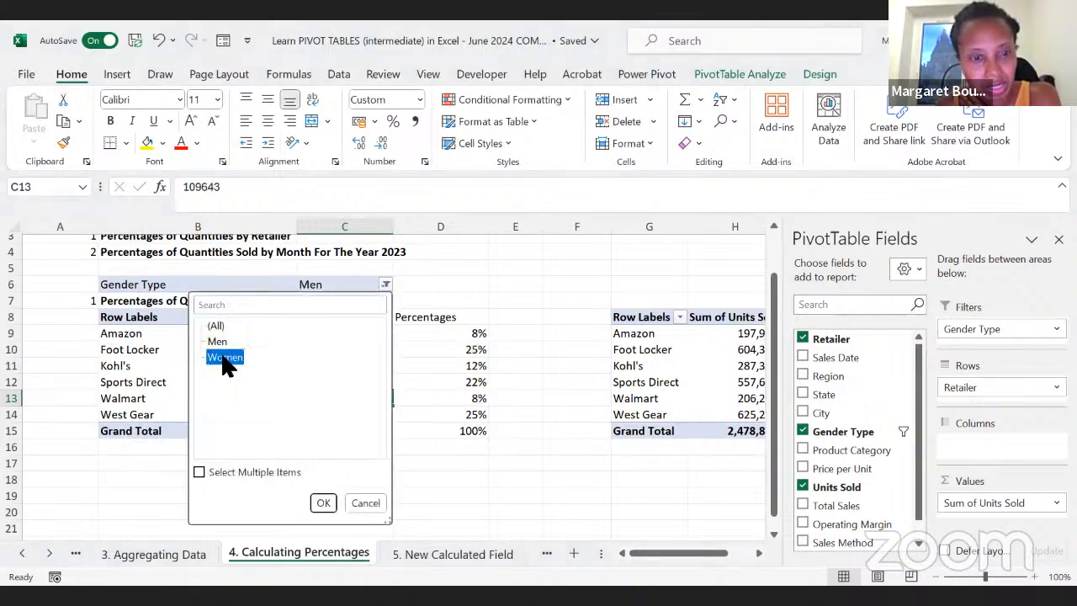
pyautogui.click(385, 285)
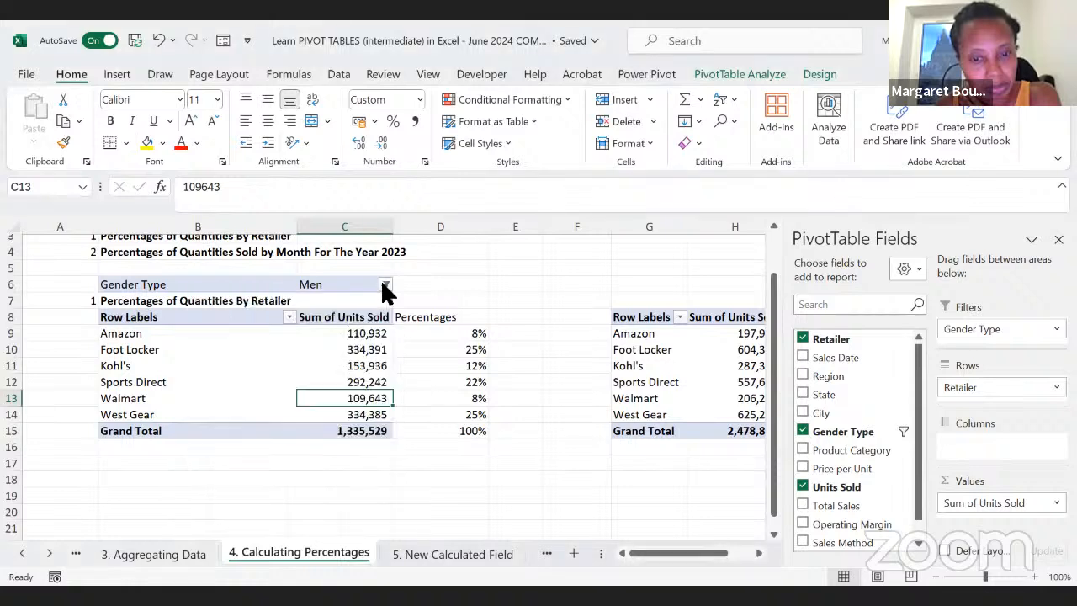
pyautogui.click(386, 285)
pyautogui.click(367, 505)
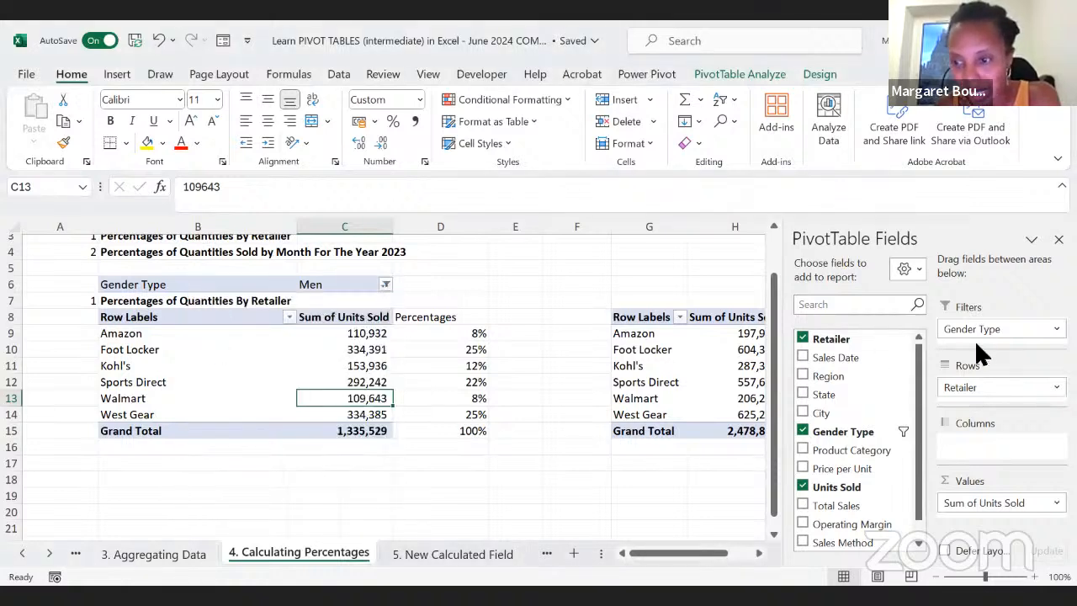
# Step: Move Gender Type from the filters to the rows above Retailer in the first PivotTable, and remove the field again
pyautogui.moveTo(981, 330); pyautogui.dragTo(974, 387)
pyautogui.scroll(-1, 330, 463)
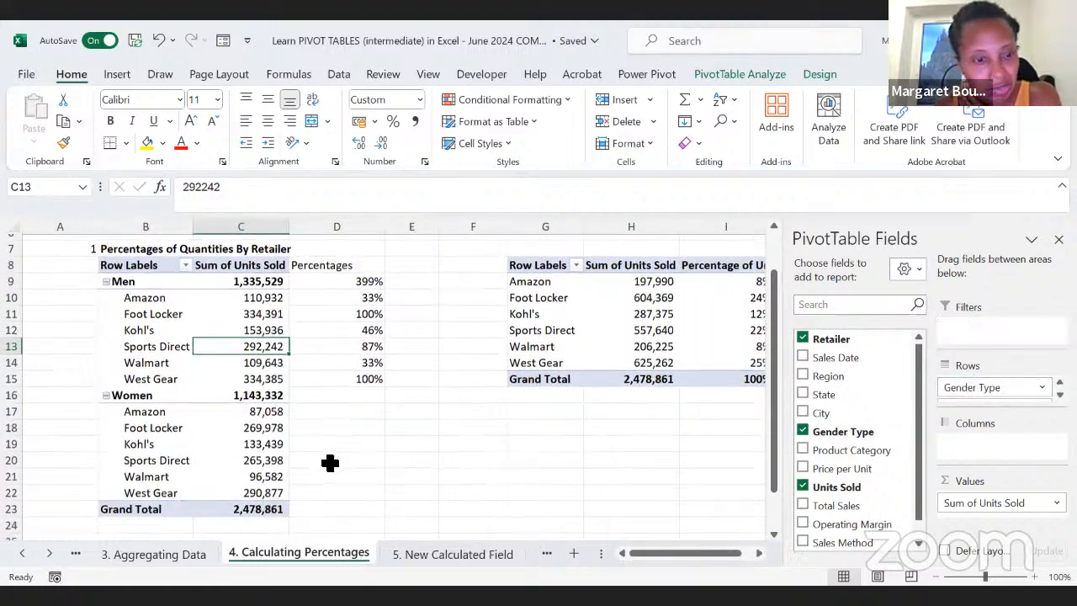
pyautogui.click(315, 411)
pyautogui.click(169, 425)
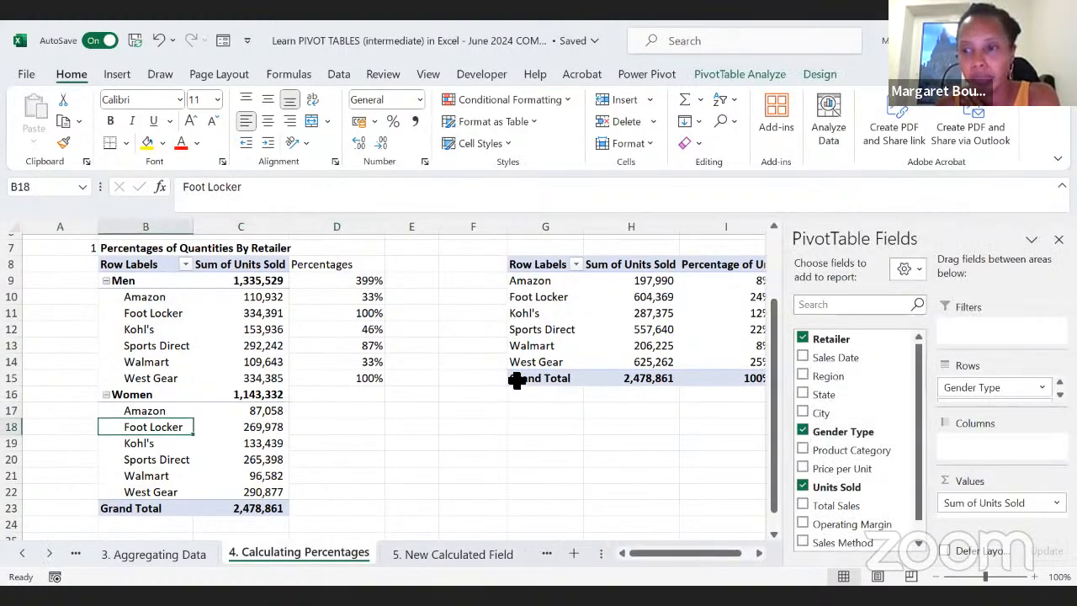
pyautogui.moveTo(1028, 384); pyautogui.dragTo(834, 396)
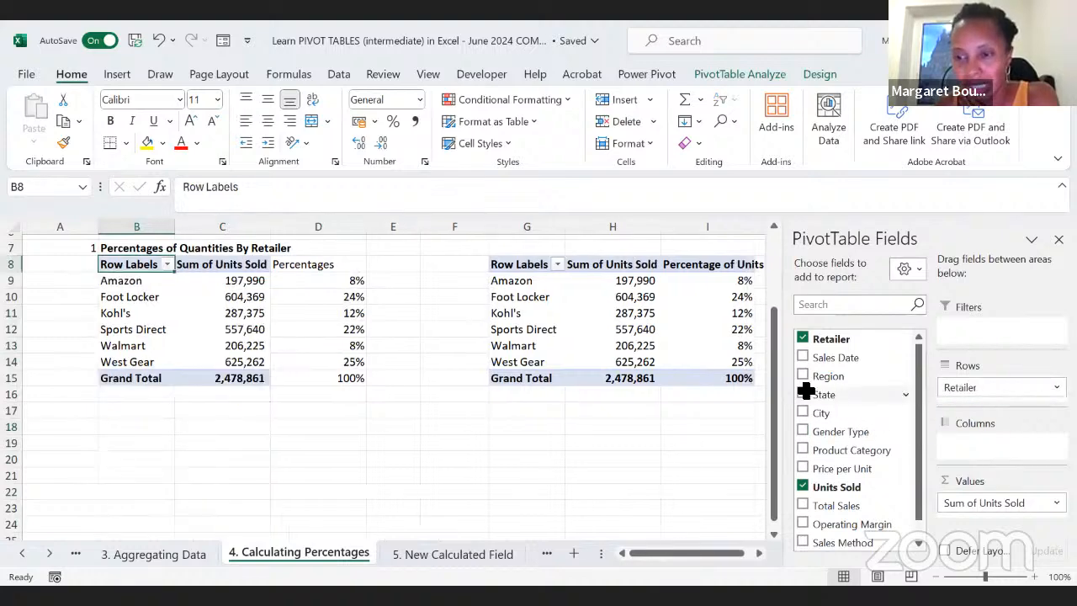
# Step: Add Gender Type to the rows above Retailer in the second PivotTable
pyautogui.hscroll(3, 550, 445)
pyautogui.click(565, 314)
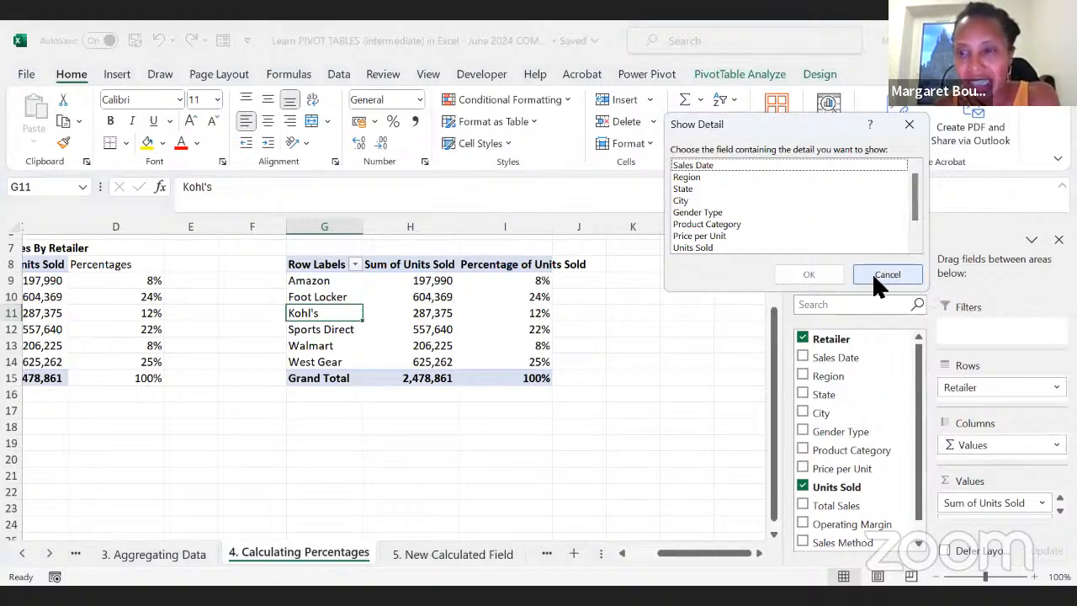
pyautogui.click(899, 126)
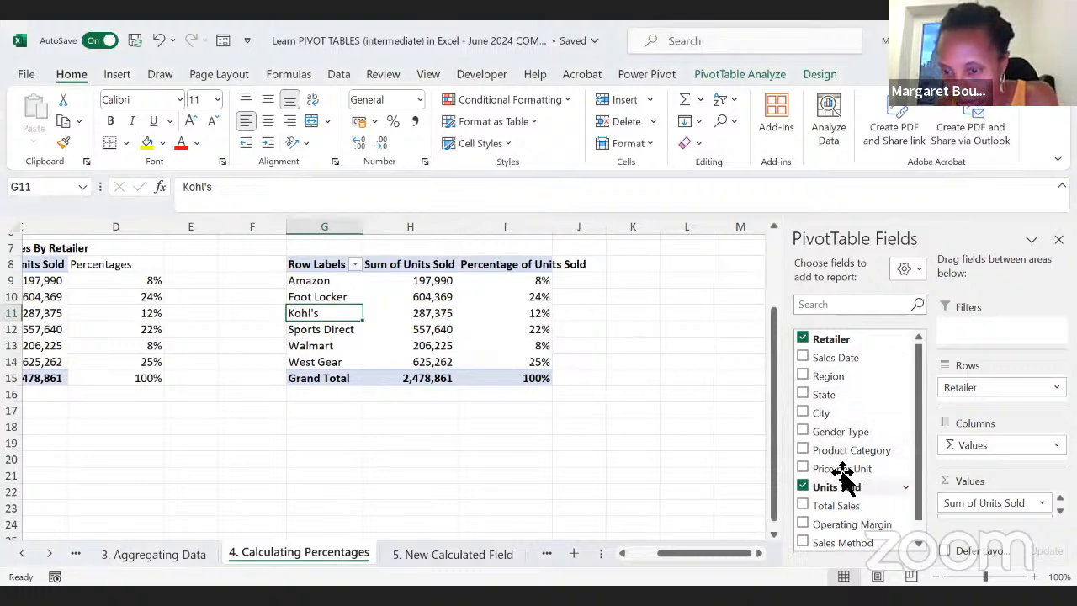
pyautogui.moveTo(828, 434); pyautogui.dragTo(984, 381)
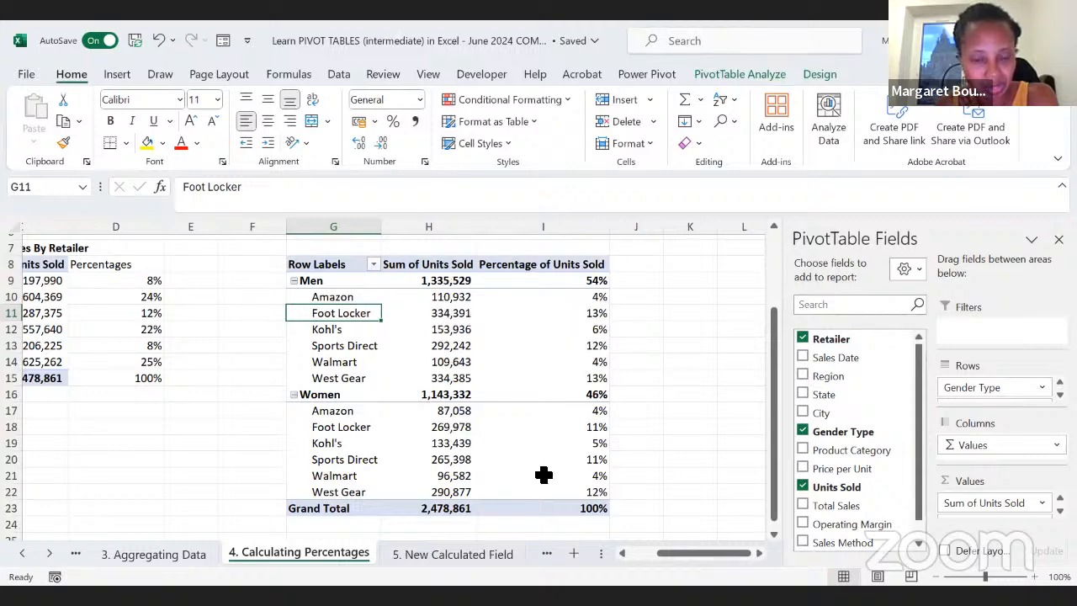
# Step: Compare the manually calculated percentages beside the first PivotTable with the Percentage of Units Sold column in the second PivotTable
pyautogui.hscroll(-4, 93, 404)
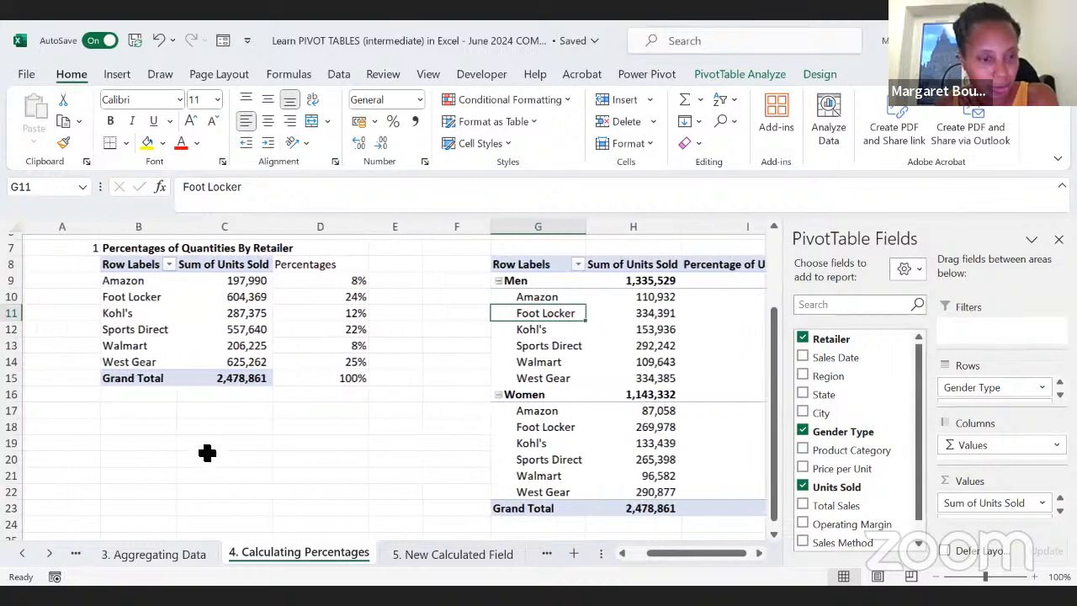
pyautogui.scroll(1, 233, 495)
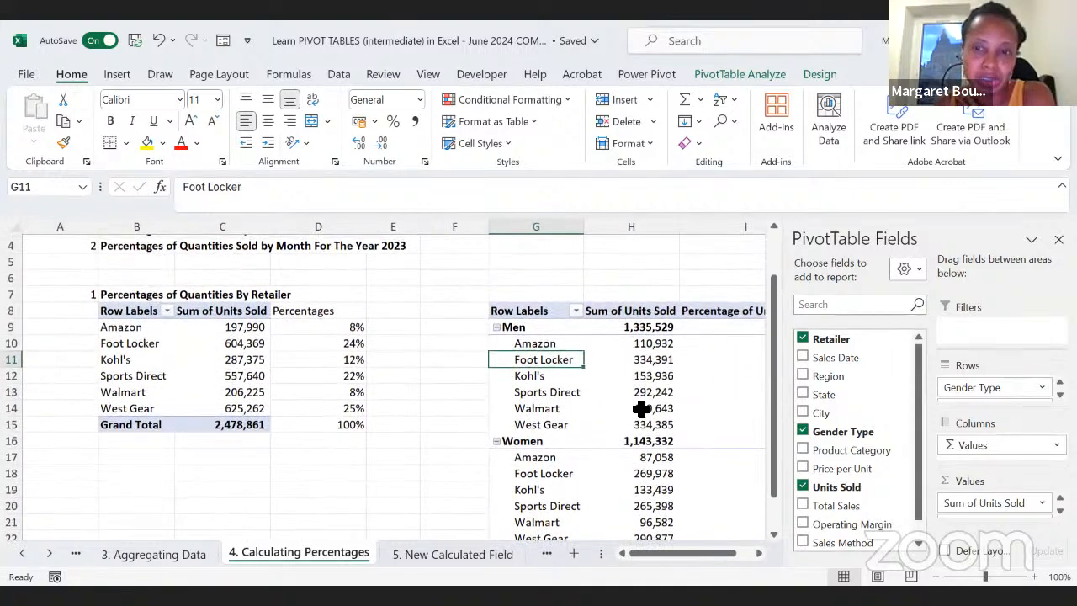
pyautogui.hscroll(2, 667, 372)
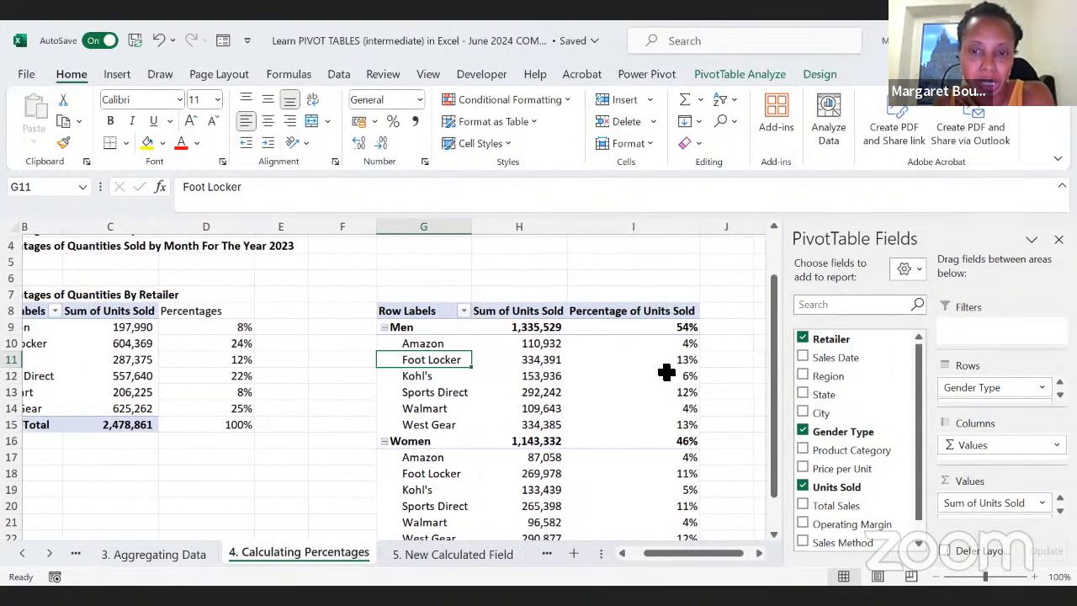
pyautogui.hscroll(-2, 666, 372)
pyautogui.scroll(1, 667, 378)
pyautogui.hscroll(2, 667, 379)
pyautogui.click(307, 459)
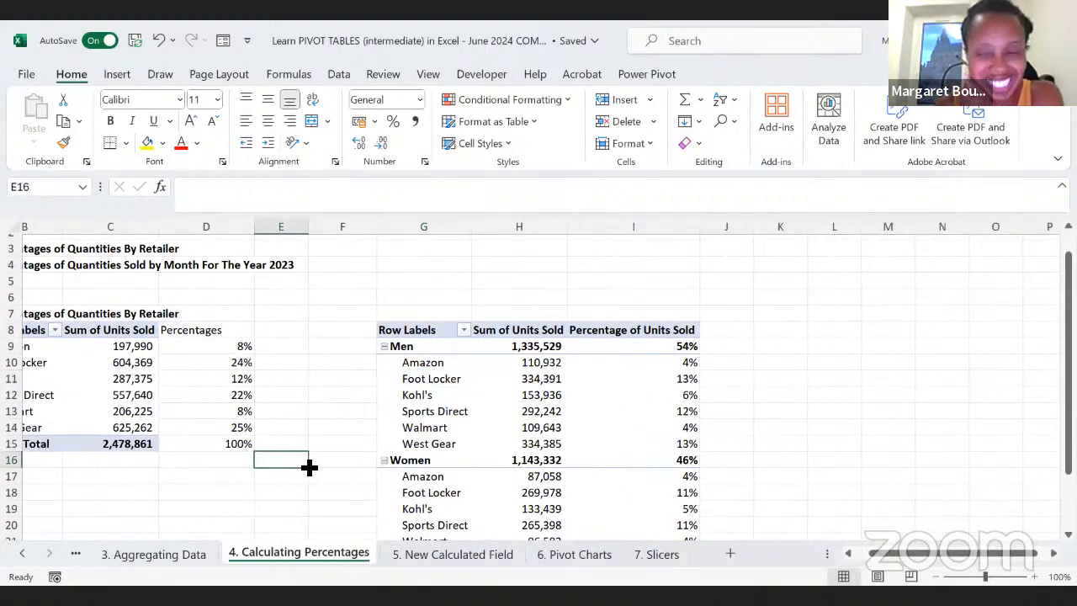
pyautogui.hscroll(-2, 308, 466)
pyautogui.scroll(1, 308, 467)
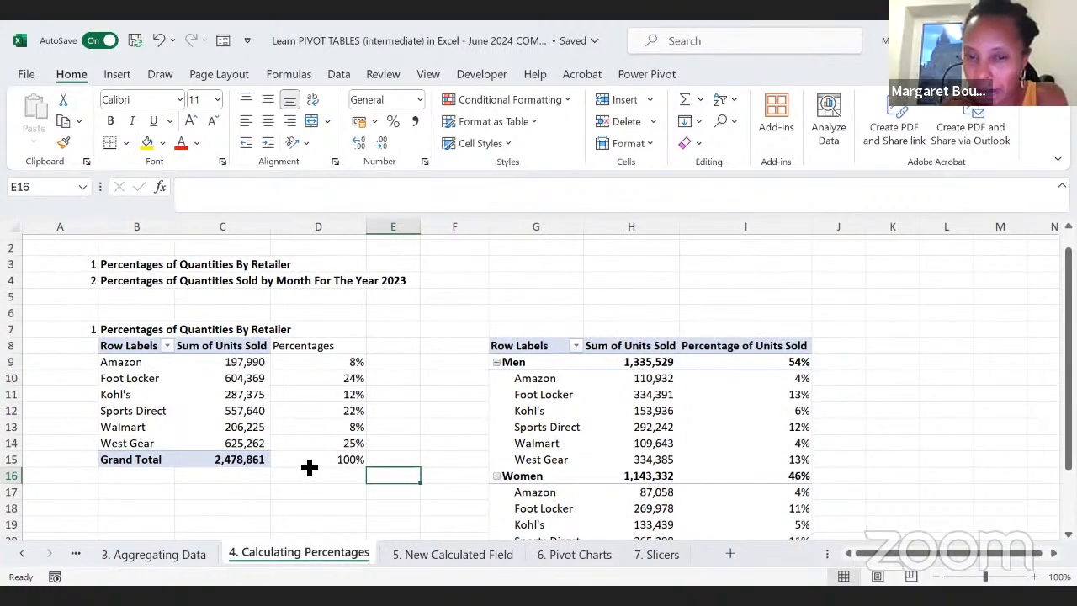
# Step: Check the columns of the Sales_details source table and return to its header row in the Sales Method column
pyautogui.click(405, 553)
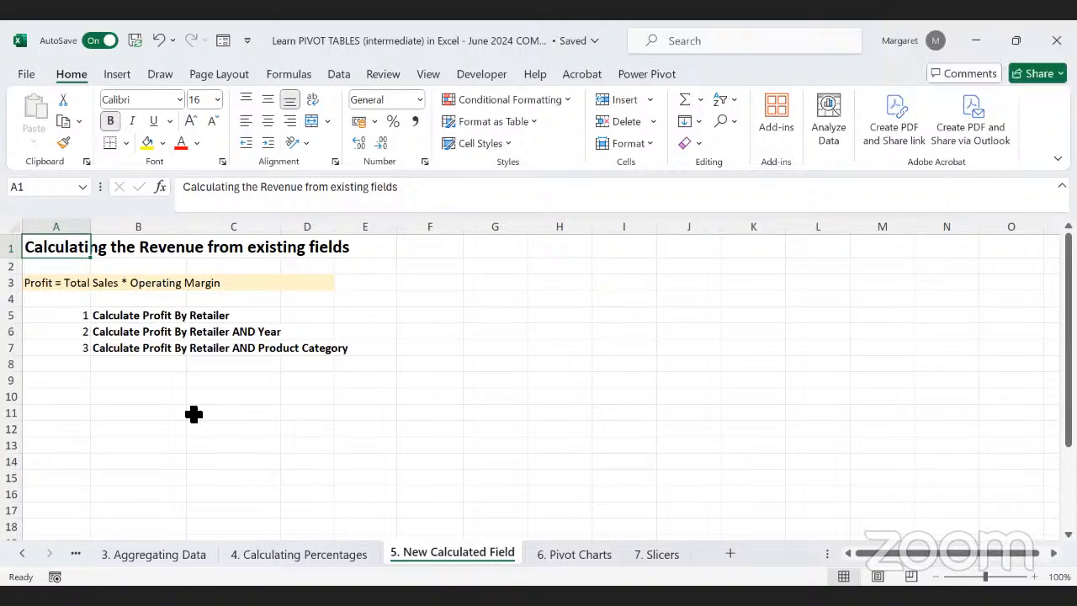
pyautogui.click(23, 553)
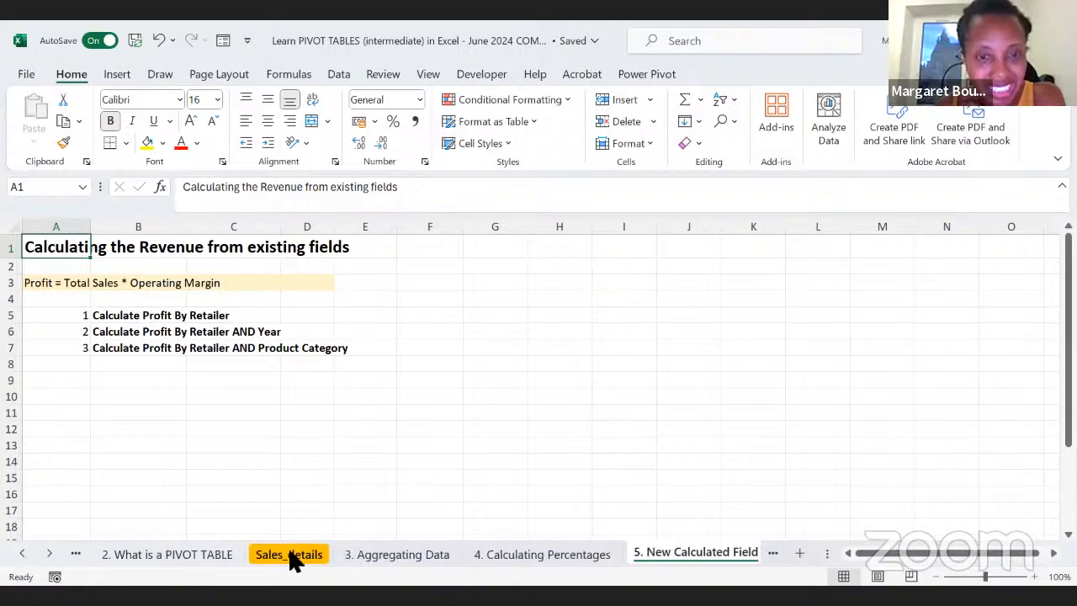
pyautogui.click(294, 556)
pyautogui.hscroll(3, 762, 344)
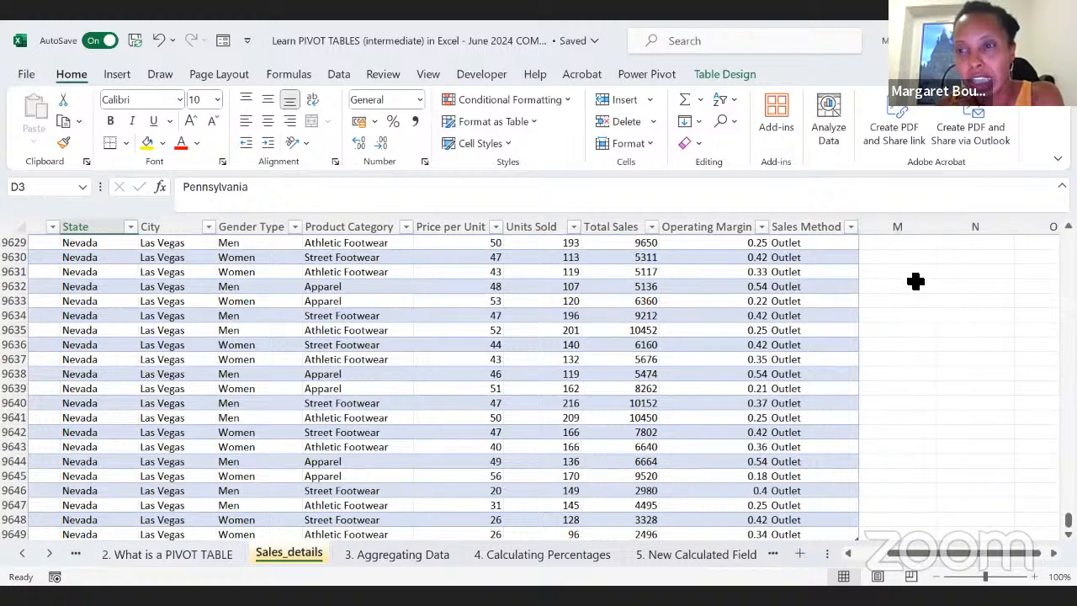
pyautogui.click(895, 241)
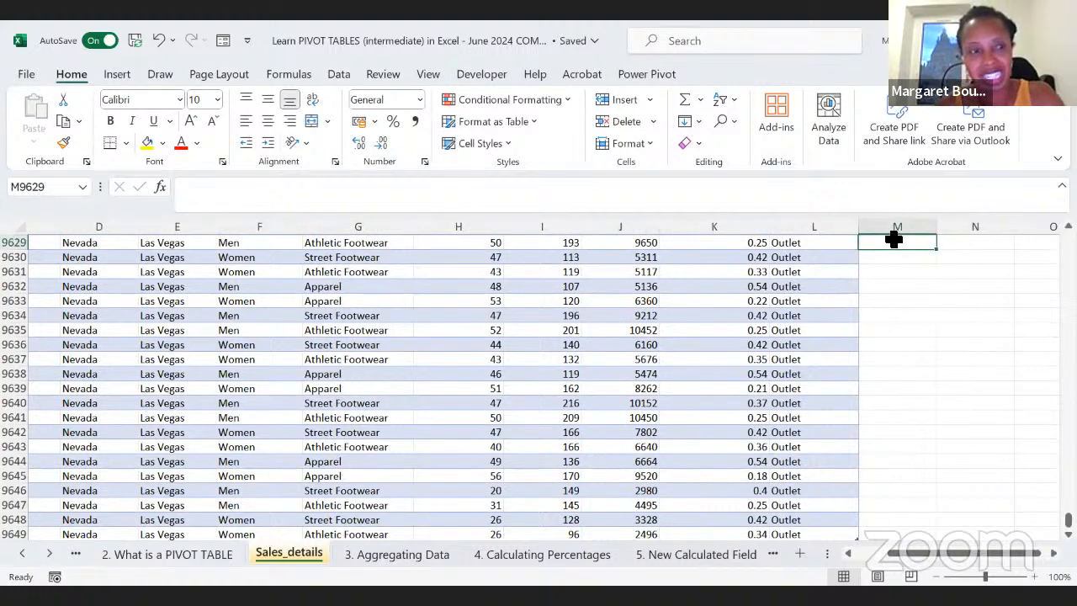
pyautogui.scroll(18, 820, 310)
pyautogui.click(802, 283)
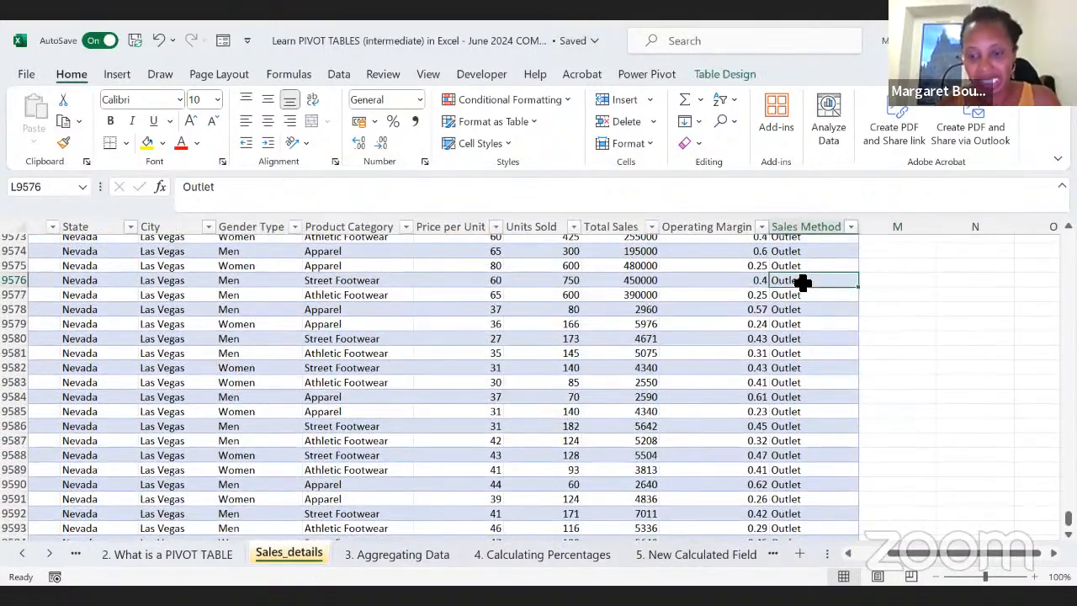
pyautogui.hotkey('ctrl', 'Up')
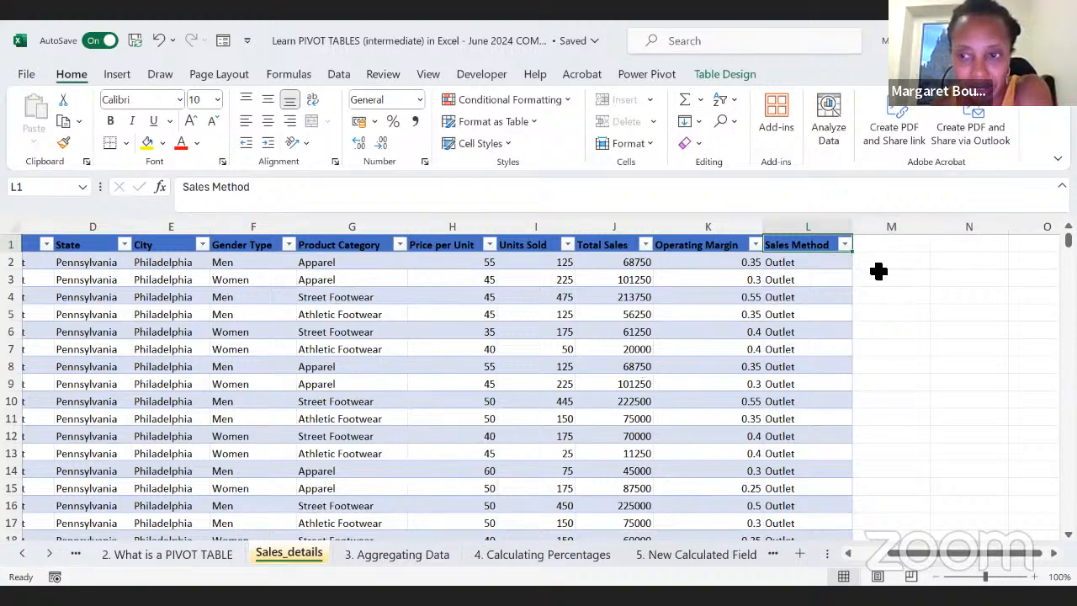
# Step: Copy the numbered heading "Calculate Profit By Retailer" from A5:B5 to A11 on the 5. New Calculated Field sheet
pyautogui.click(548, 554)
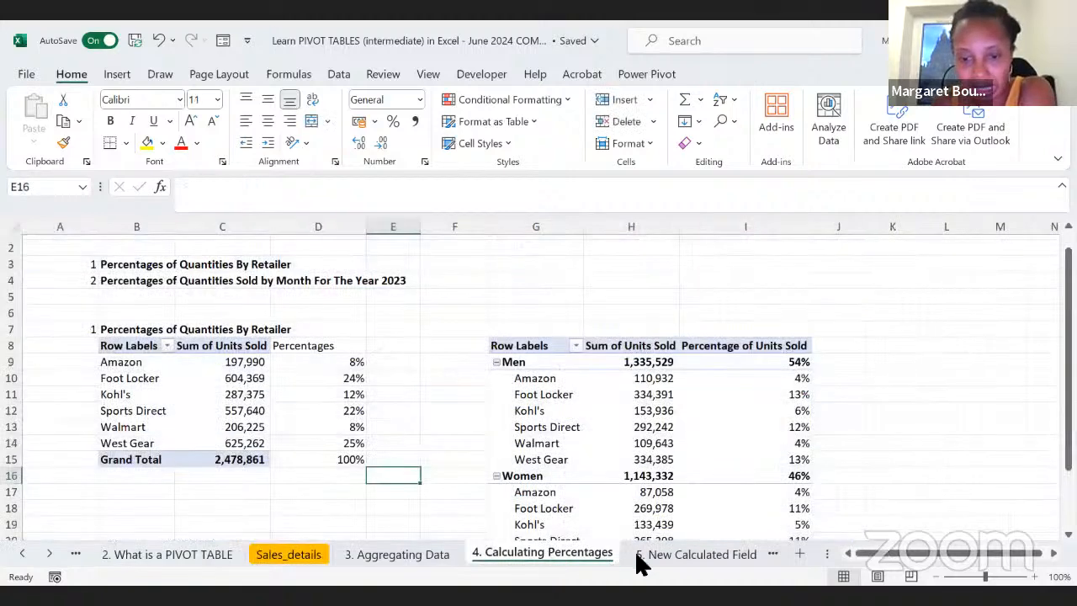
pyautogui.click(670, 555)
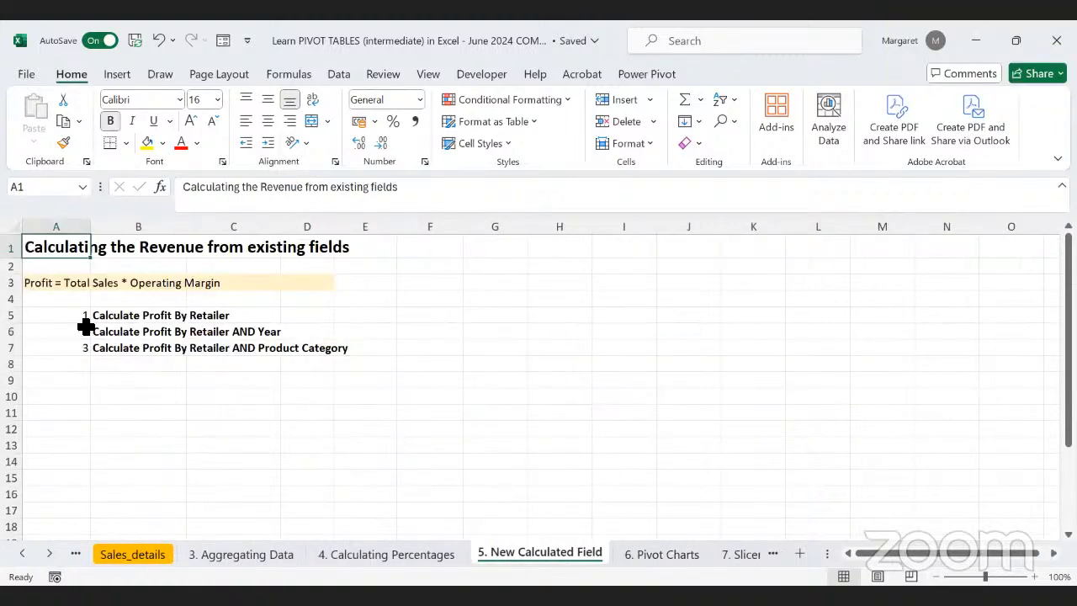
pyautogui.moveTo(79, 313); pyautogui.dragTo(111, 320)
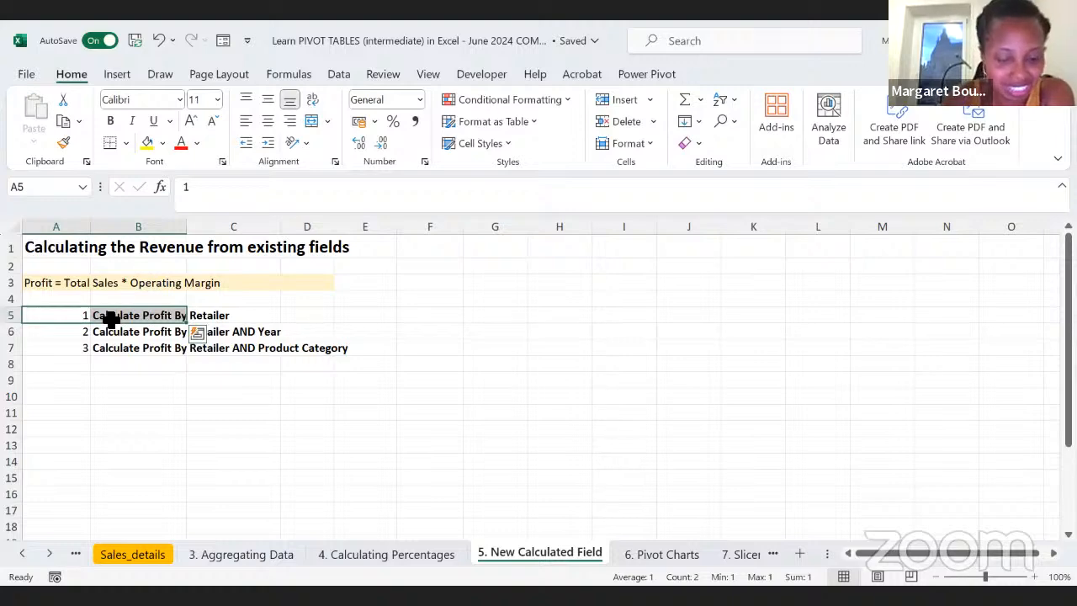
pyautogui.hotkey('ctrl', 'c')
pyautogui.click(80, 413)
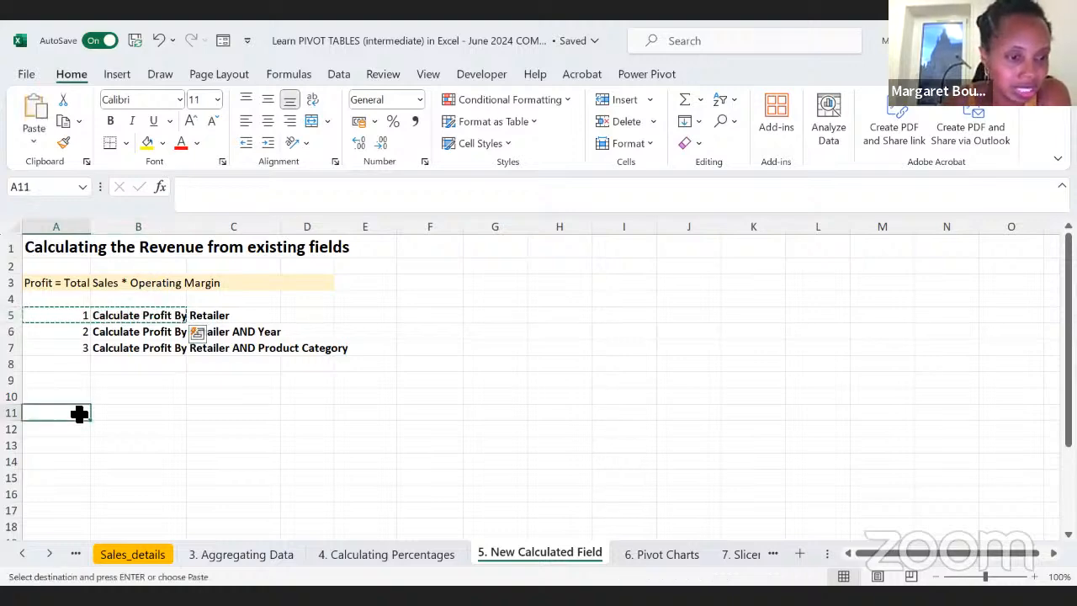
pyautogui.hotkey('ctrl', 'v')
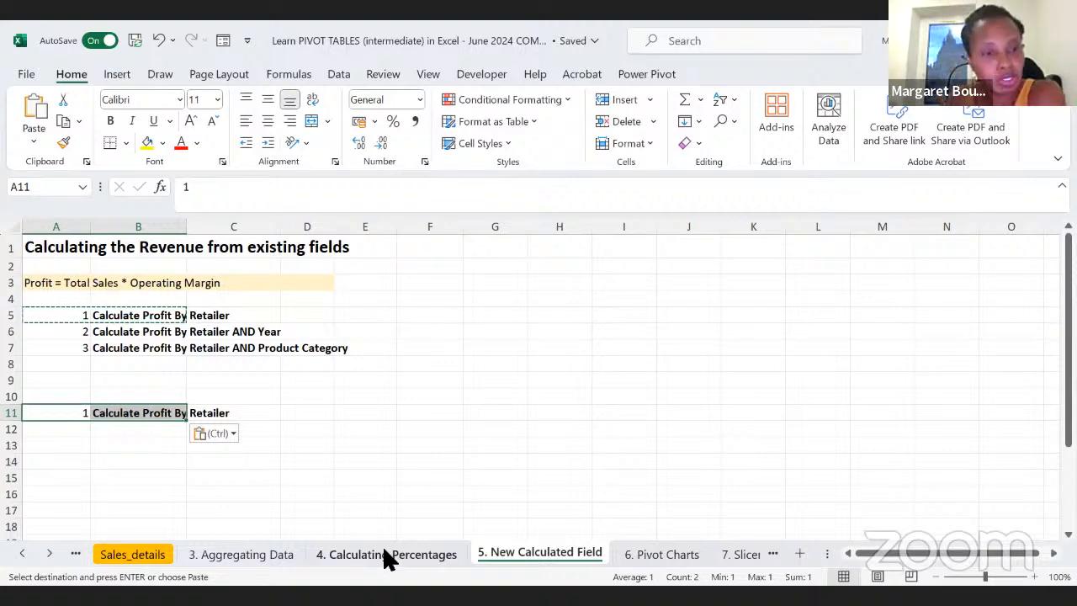
# Step: Examine the Profit formula in A3 and the Total Sales and Operating Margin columns it uses in Sales_details
pyautogui.click(43, 282)
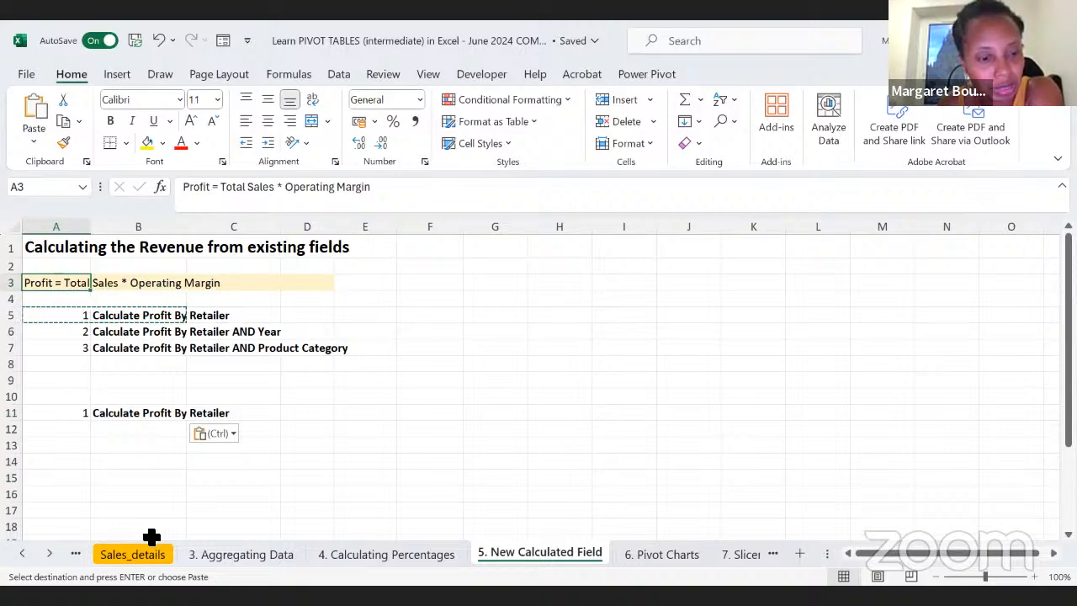
pyautogui.click(137, 557)
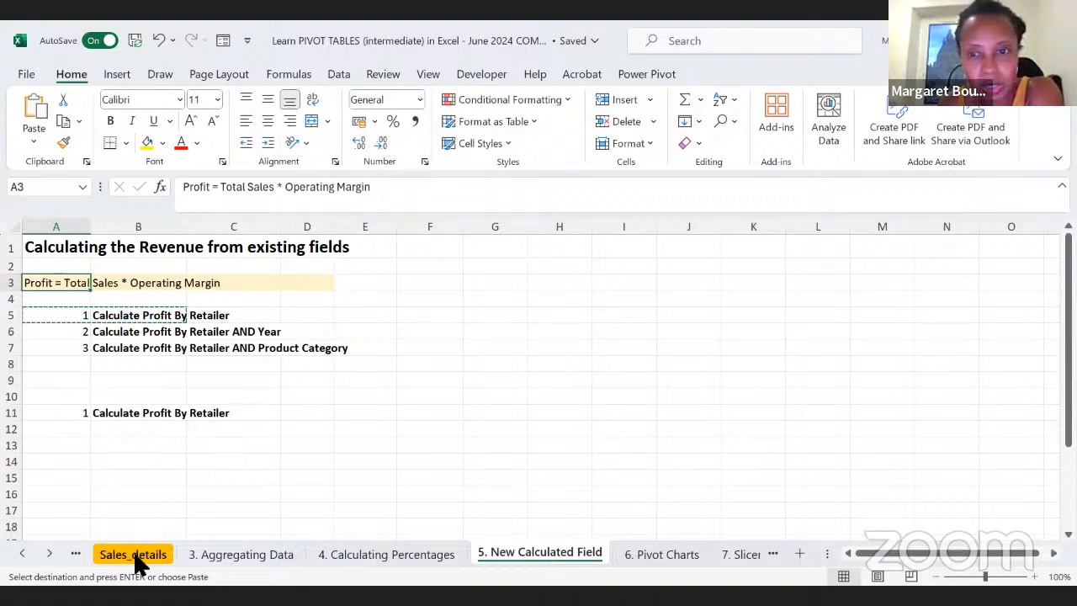
pyautogui.click(607, 227)
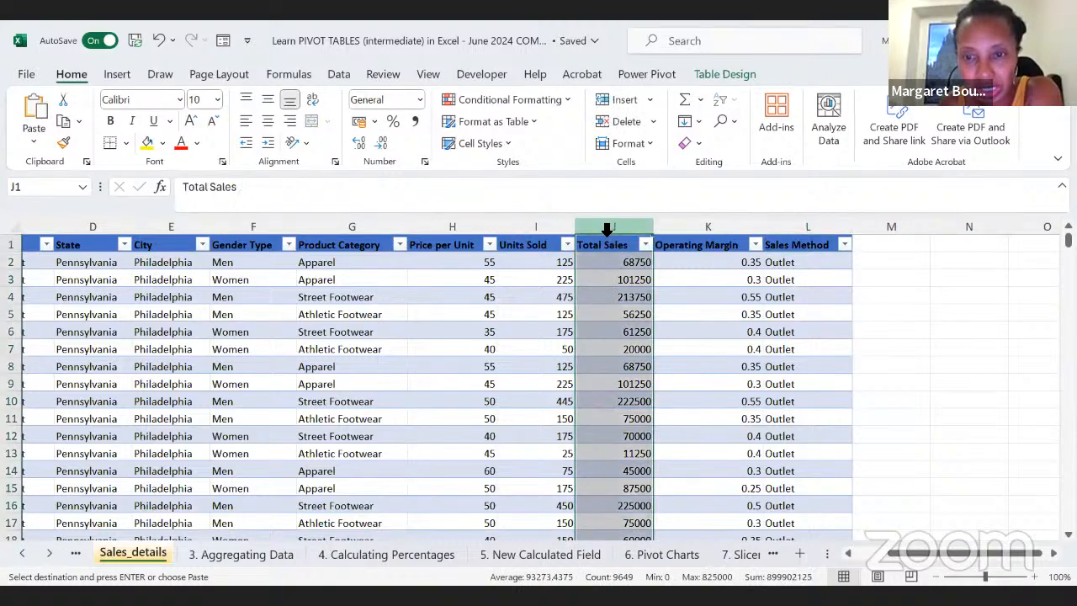
pyautogui.click(679, 227)
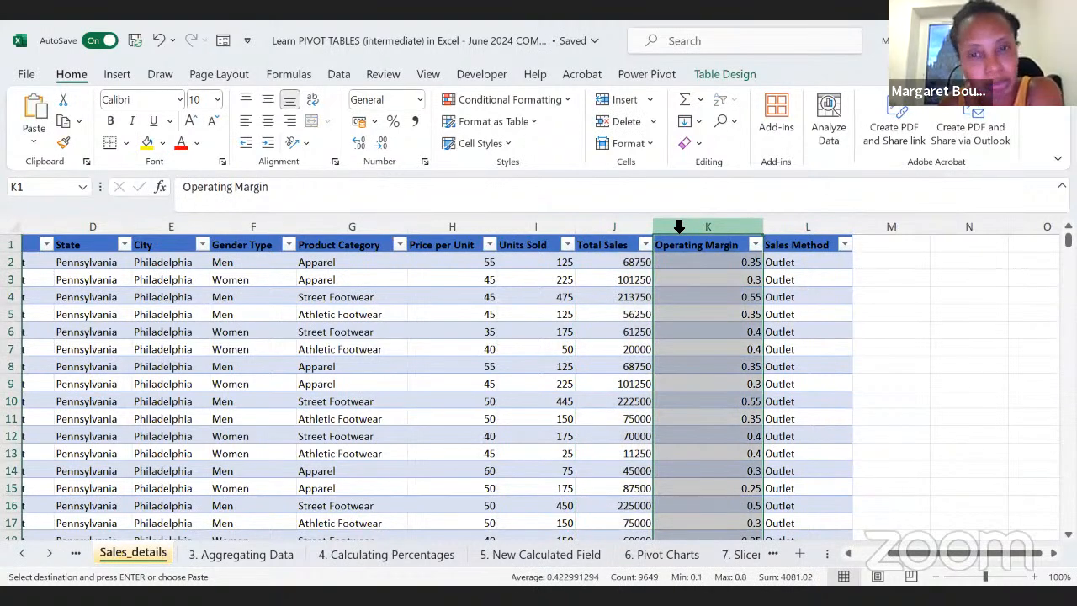
pyautogui.click(607, 240)
pyautogui.click(694, 228)
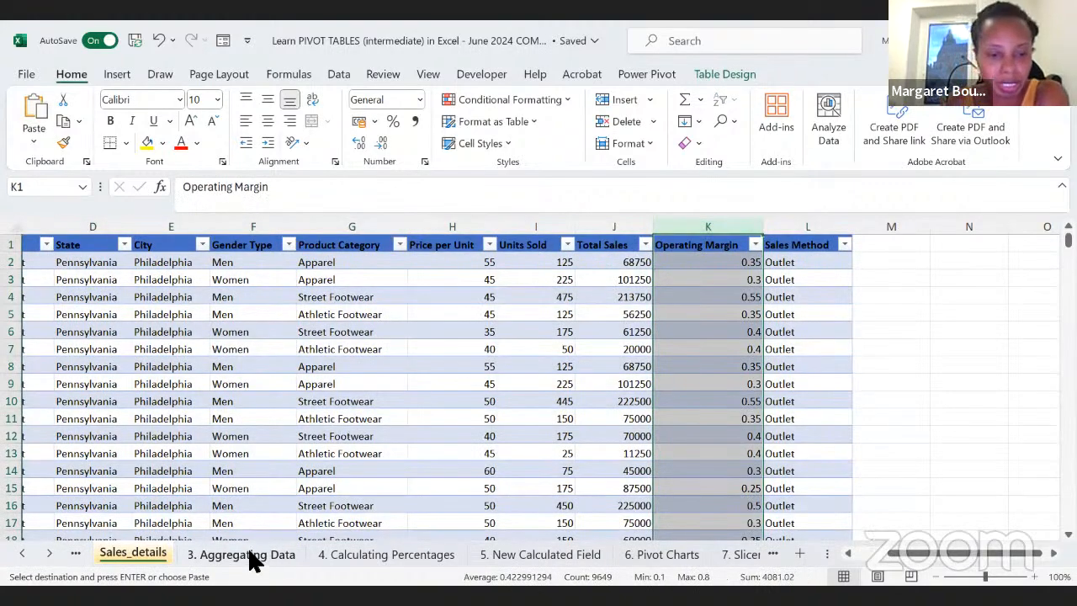
# Step: Copy the PivotTable of total units sold by retailer, B13:C20, from the 3. Aggregating Data sheet
pyautogui.click(255, 560)
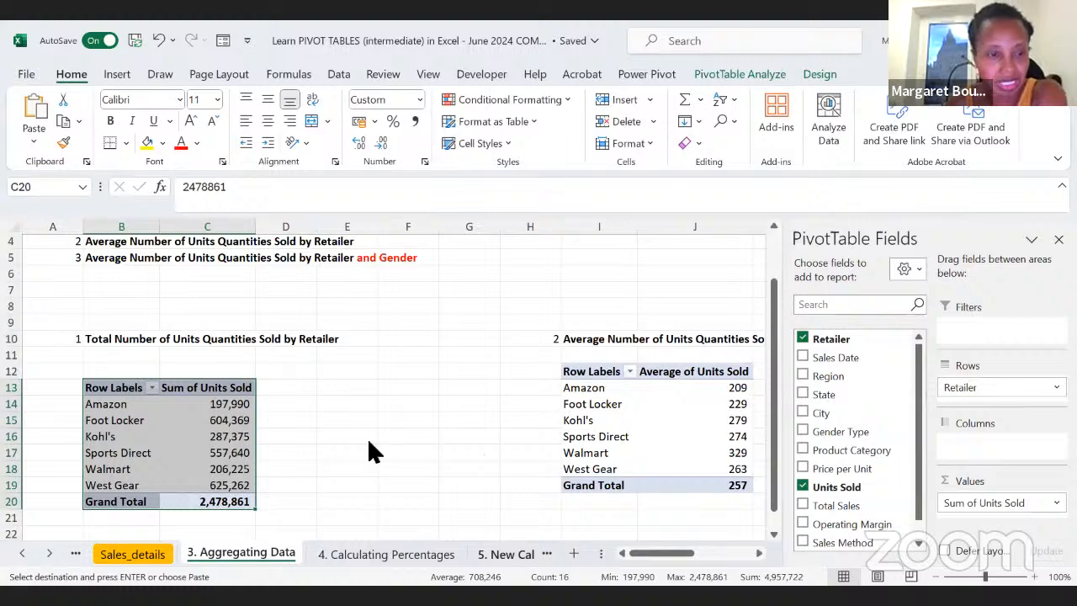
pyautogui.rightClick(519, 552)
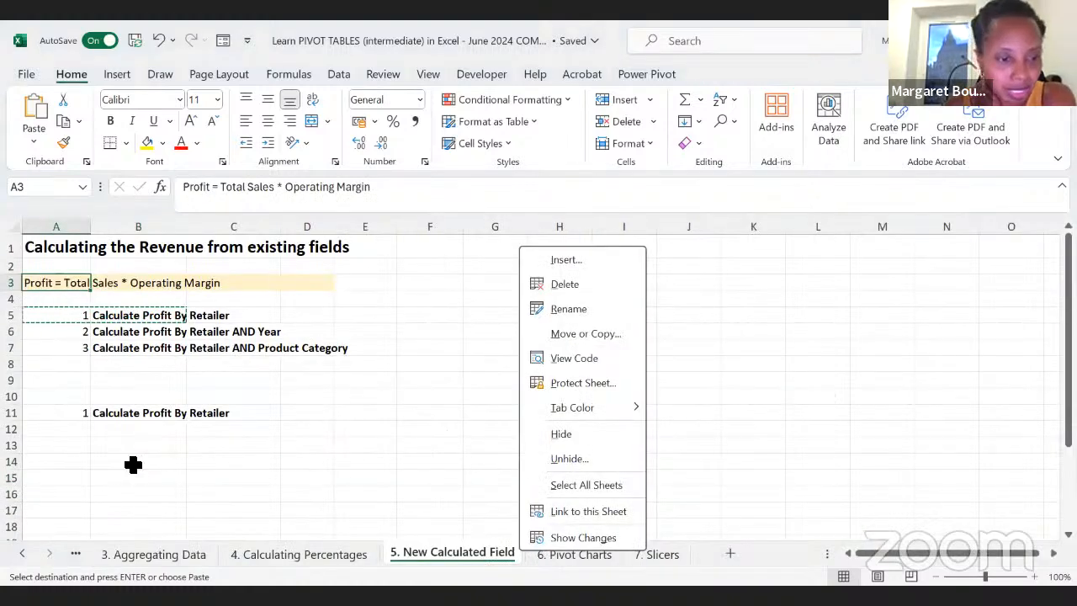
pyautogui.click(122, 455)
pyautogui.click(118, 449)
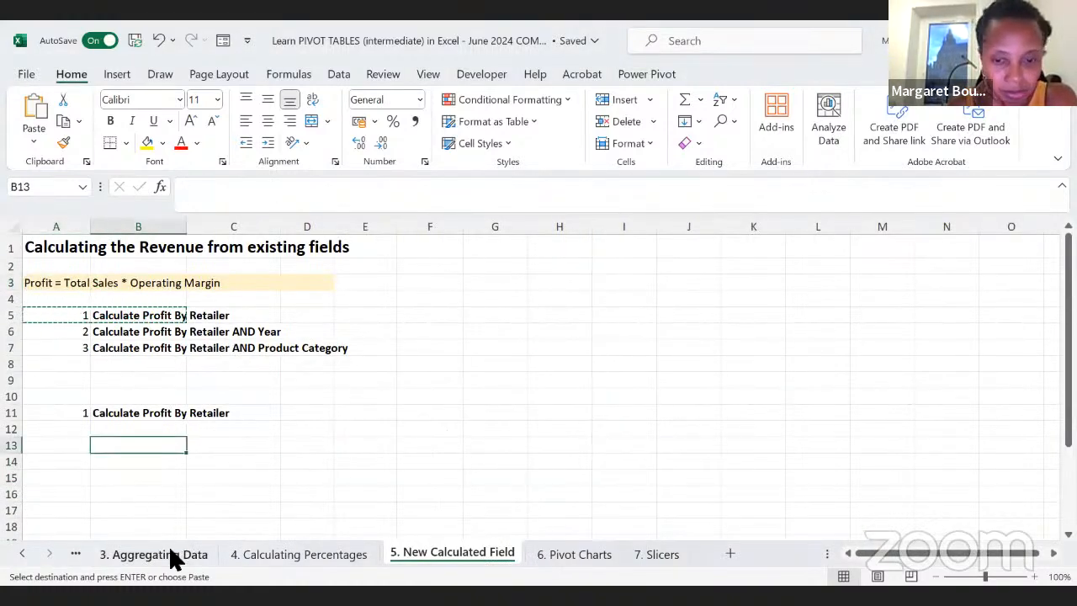
pyautogui.click(169, 554)
pyautogui.click(290, 486)
pyautogui.moveTo(236, 503); pyautogui.dragTo(94, 383)
pyautogui.hotkey('ctrl', 'c')
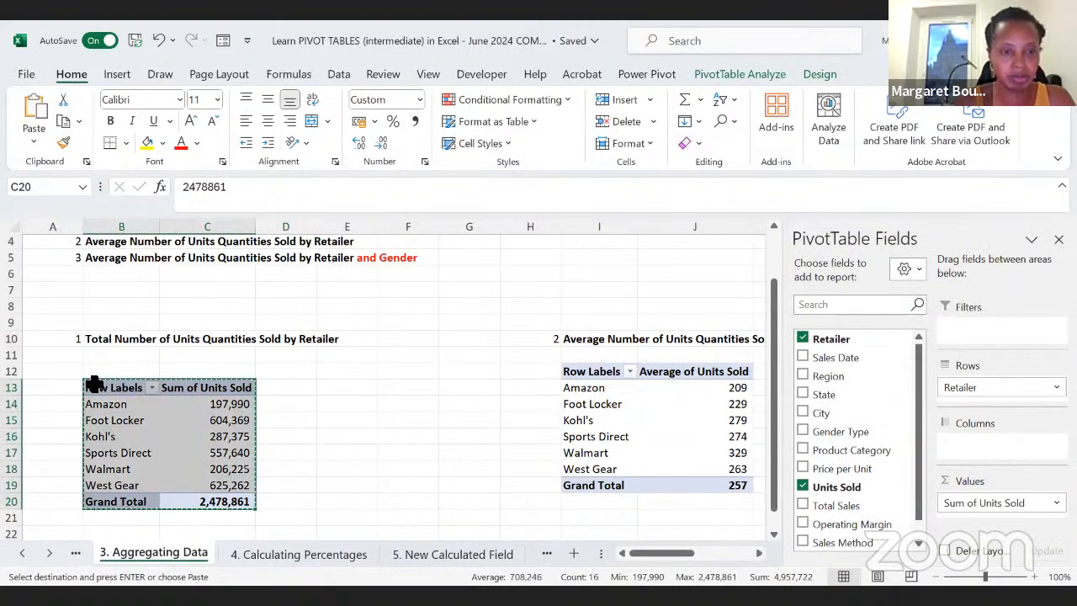
# Step: Paste the PivotTable at B14 of the 5. New Calculated Field sheet and remove Sum of Units Sold from its values
pyautogui.click(428, 547)
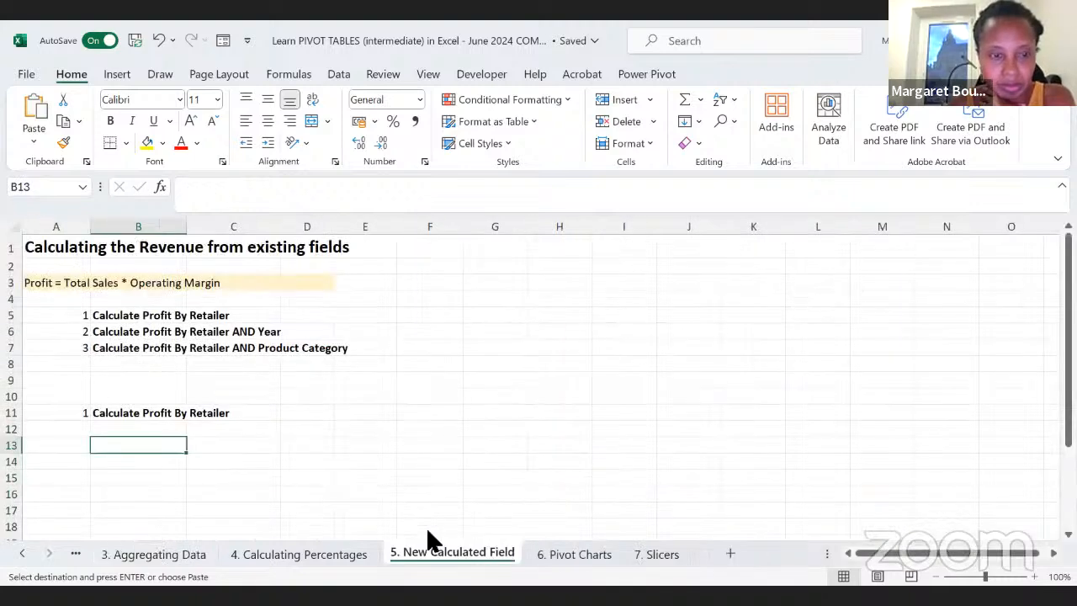
pyautogui.click(121, 462)
pyautogui.hotkey('ctrl', 'v')
pyautogui.scroll(-2, 368, 438)
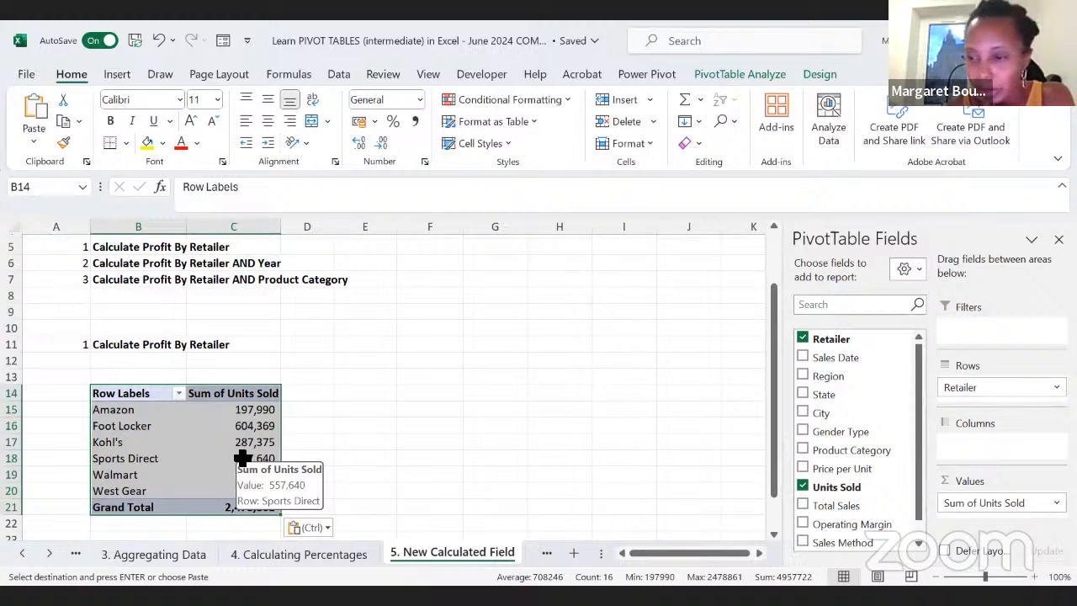
pyautogui.moveTo(1002, 503); pyautogui.dragTo(753, 469)
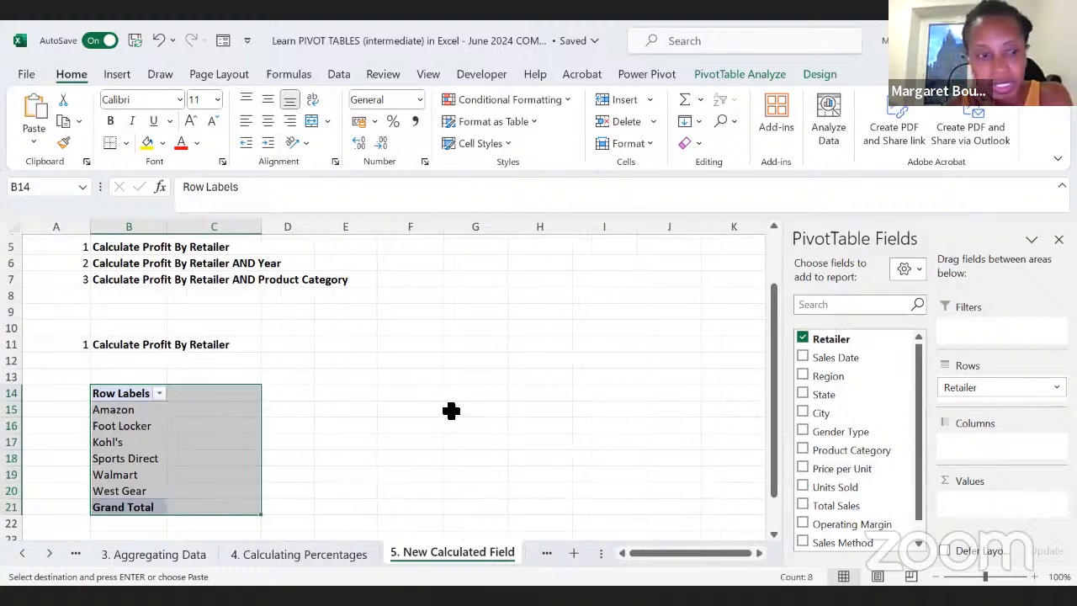
# Step: Start a new calculated field named PROFIT for the retailer PivotTable at B14
pyautogui.click(125, 459)
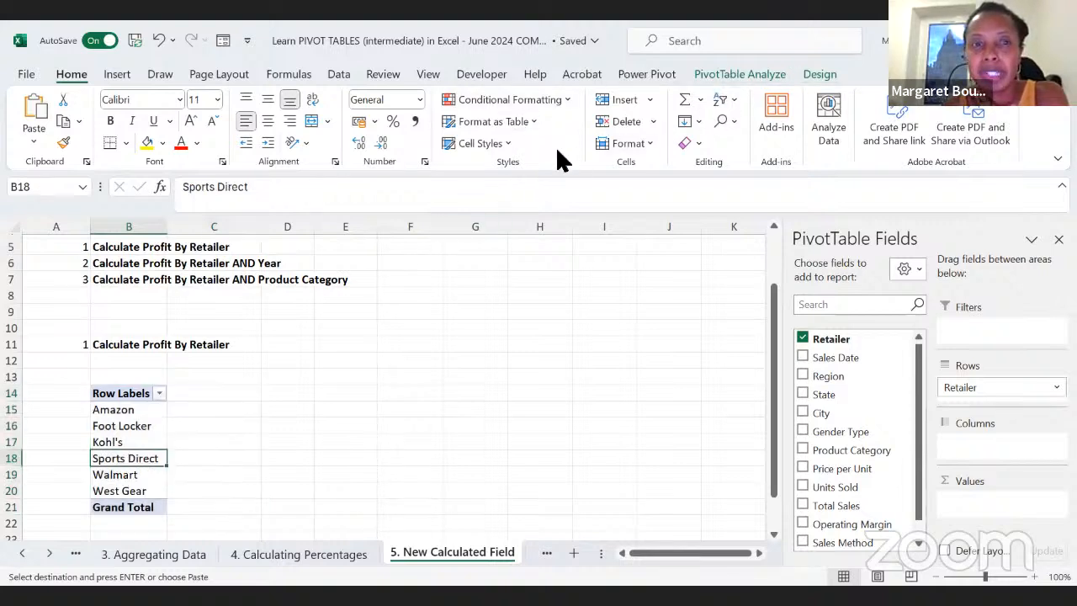
pyautogui.click(724, 73)
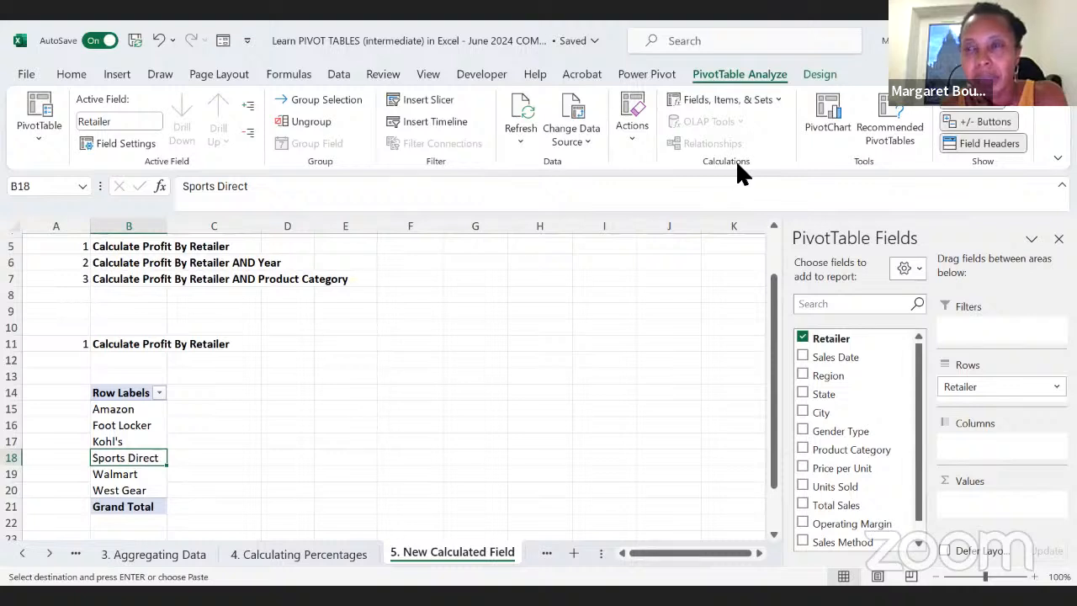
pyautogui.click(756, 97)
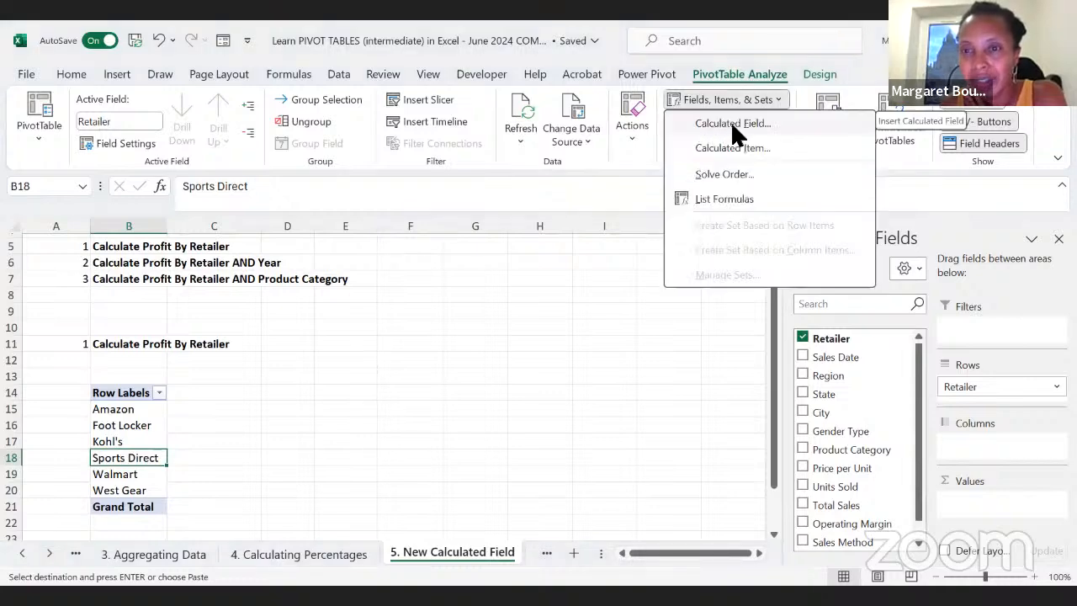
pyautogui.click(732, 125)
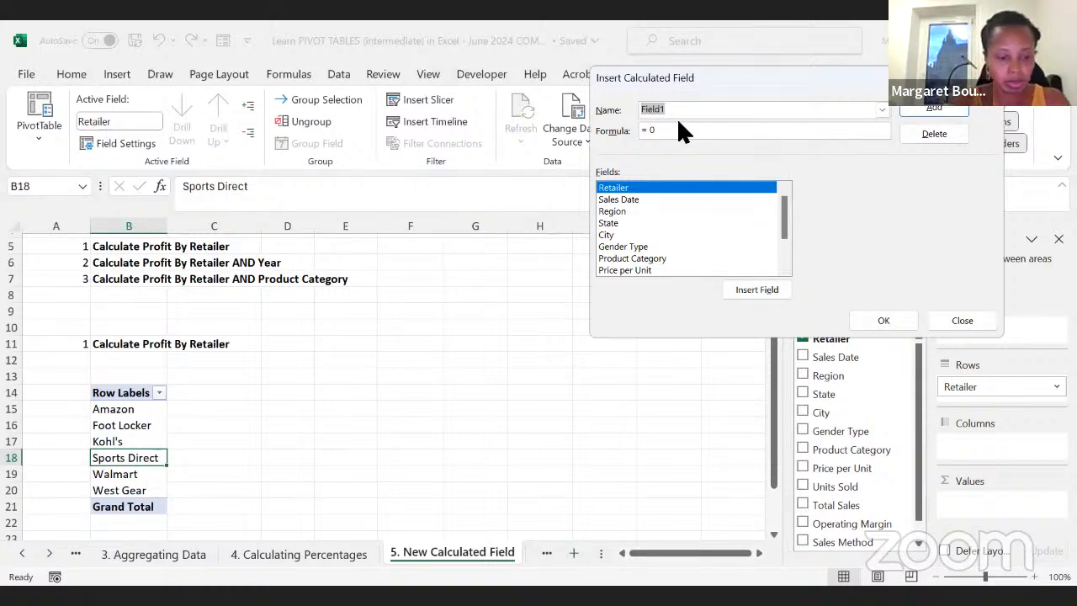
pyautogui.write('Pro')
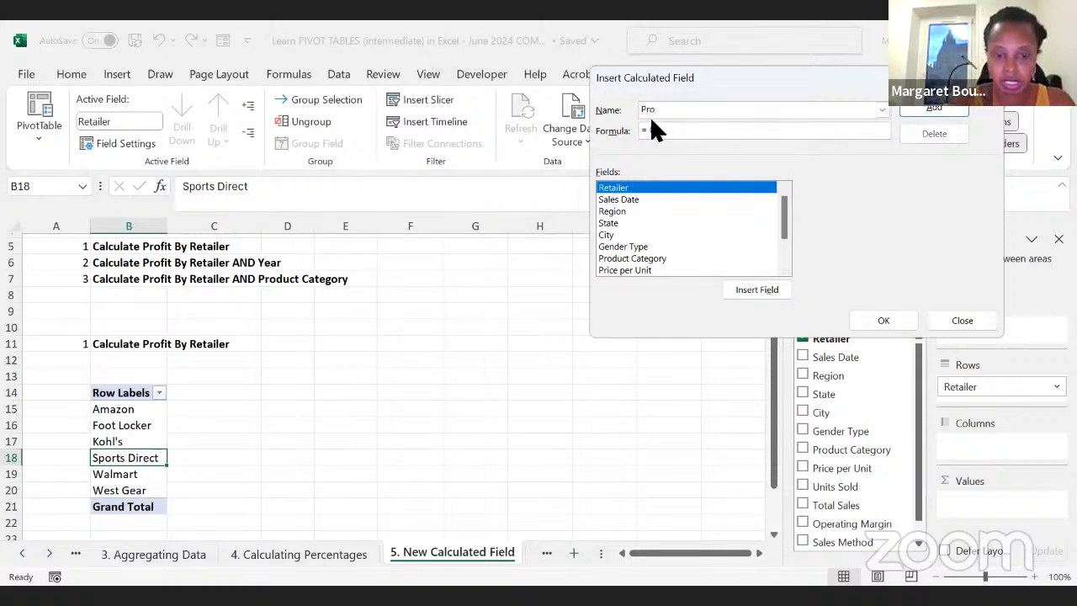
pyautogui.press('BackSpace')
pyautogui.press('BackSpace')
pyautogui.press('BackSpace')
pyautogui.press('BackSpace')
pyautogui.press('BackSpace')
pyautogui.write('PROFIT')
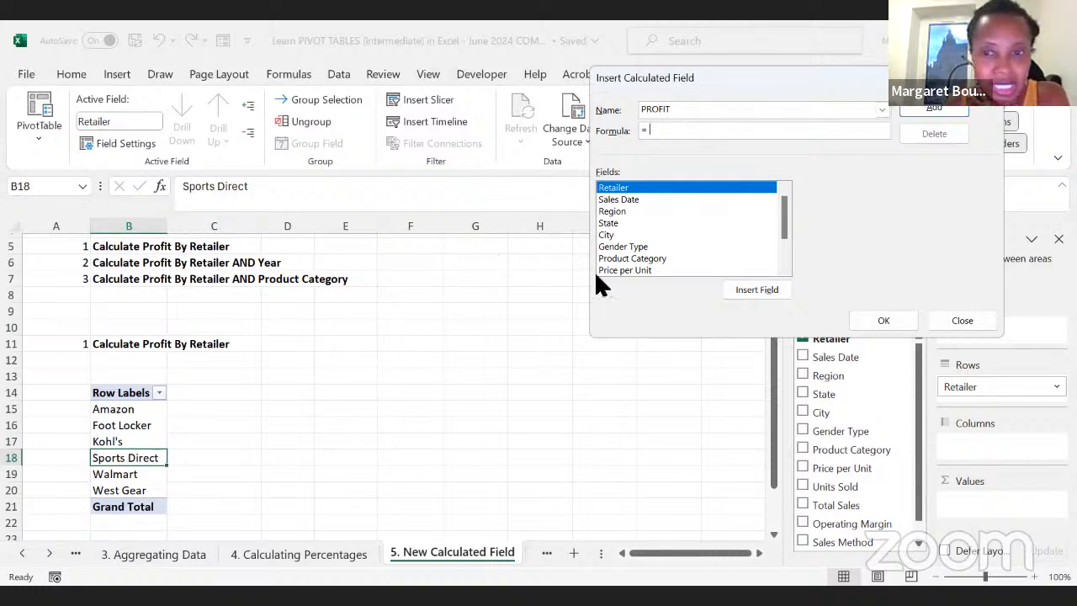
# Step: Define the PROFIT formula as 'Total Sales' * 'Operating Margin' and add the calculated field to the PivotTable
pyautogui.moveTo(779, 221); pyautogui.dragTo(784, 264)
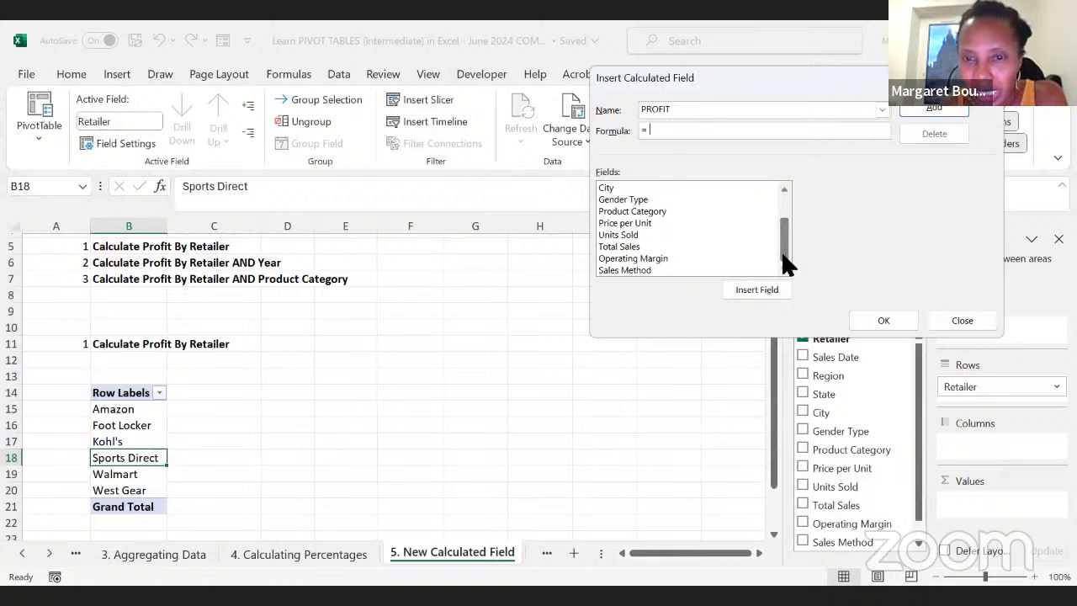
pyautogui.click(614, 247)
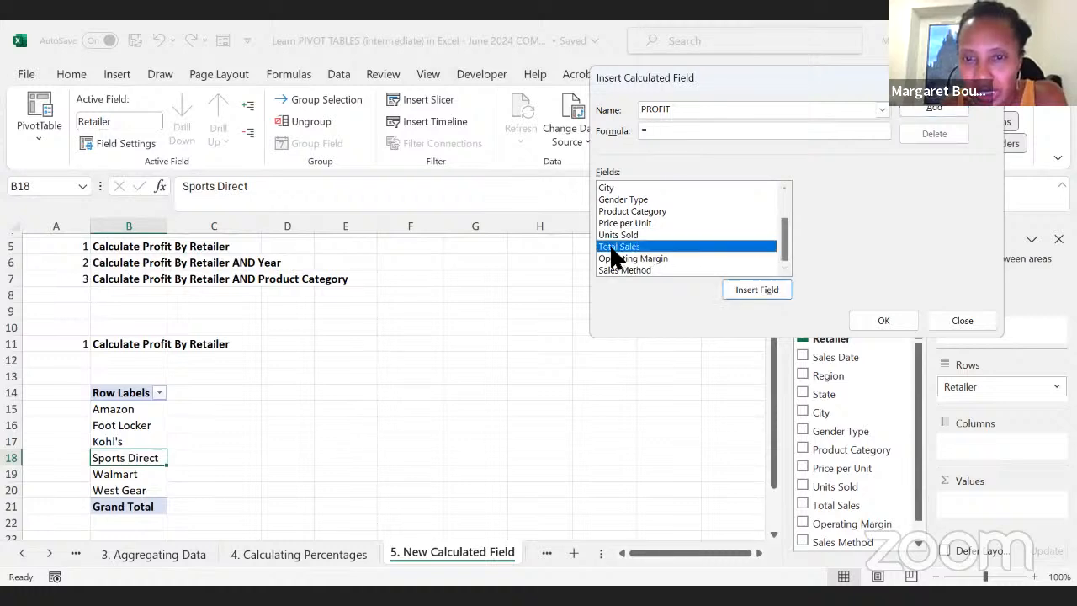
pyautogui.click(749, 289)
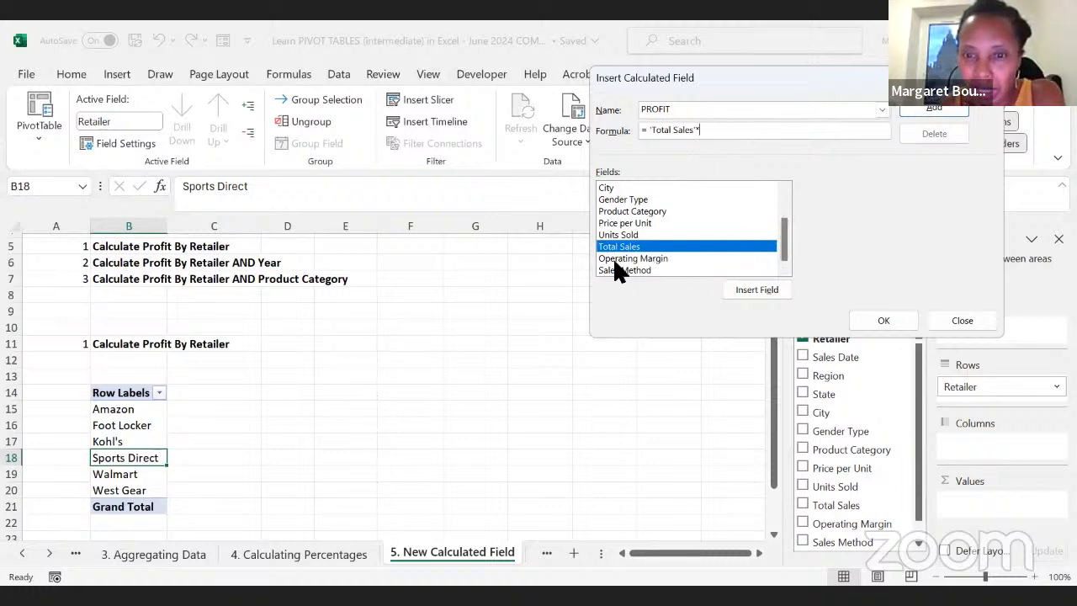
pyautogui.click(644, 258)
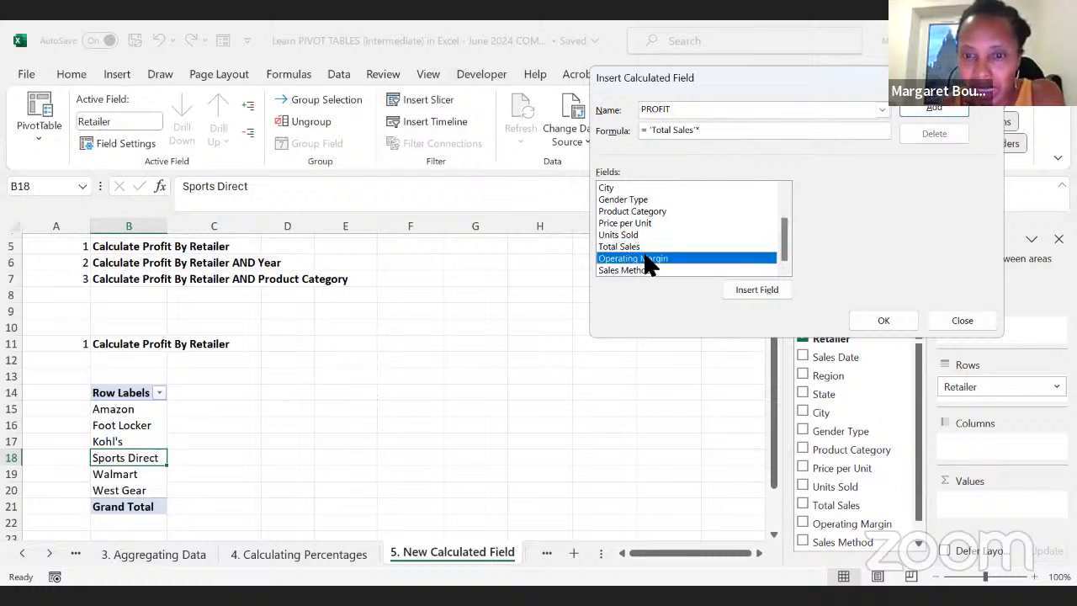
pyautogui.click(754, 289)
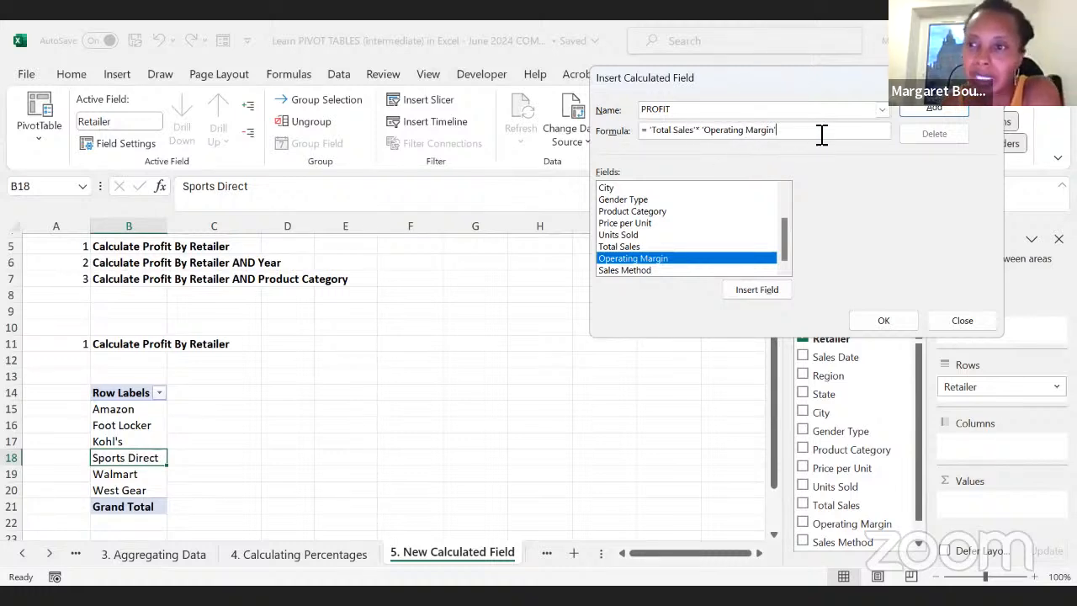
pyautogui.click(921, 102)
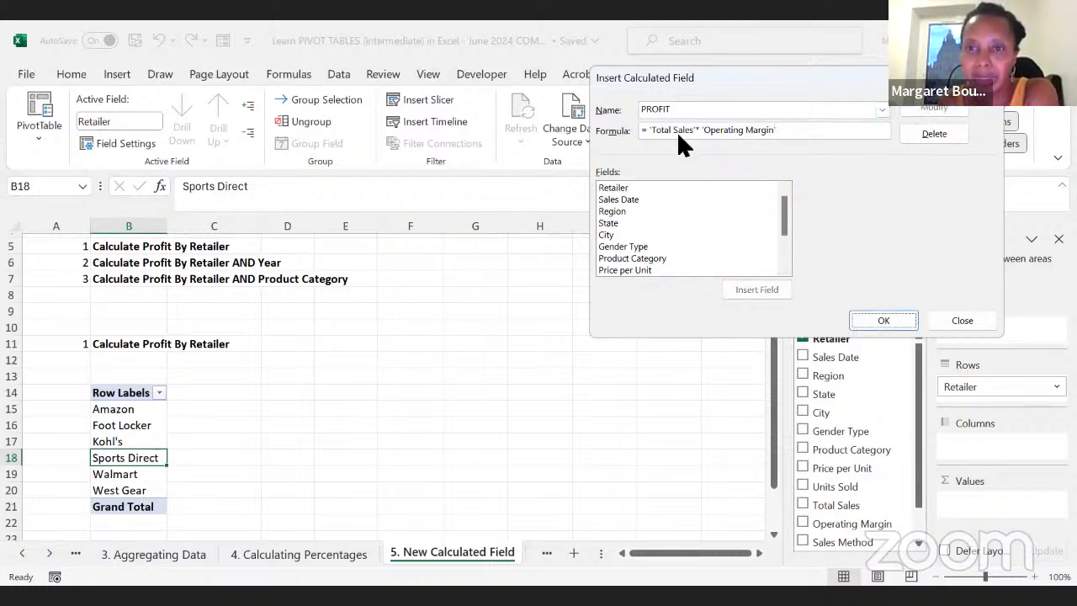
pyautogui.click(877, 320)
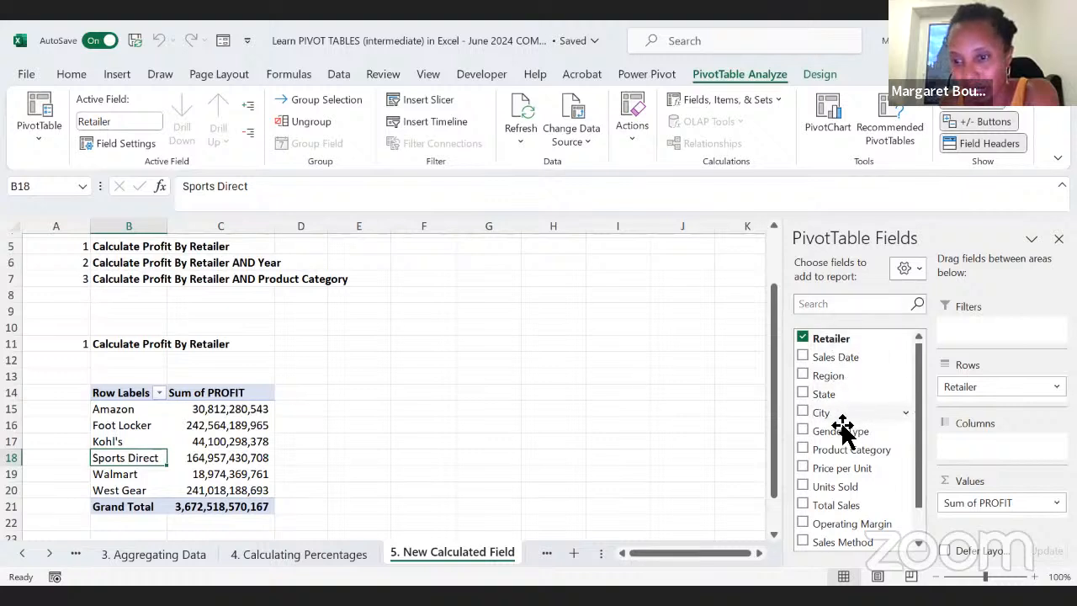
# Step: Make Retailer a report filter and use Region as the row field of the profit PivotTable
pyautogui.scroll(-1, 918, 371)
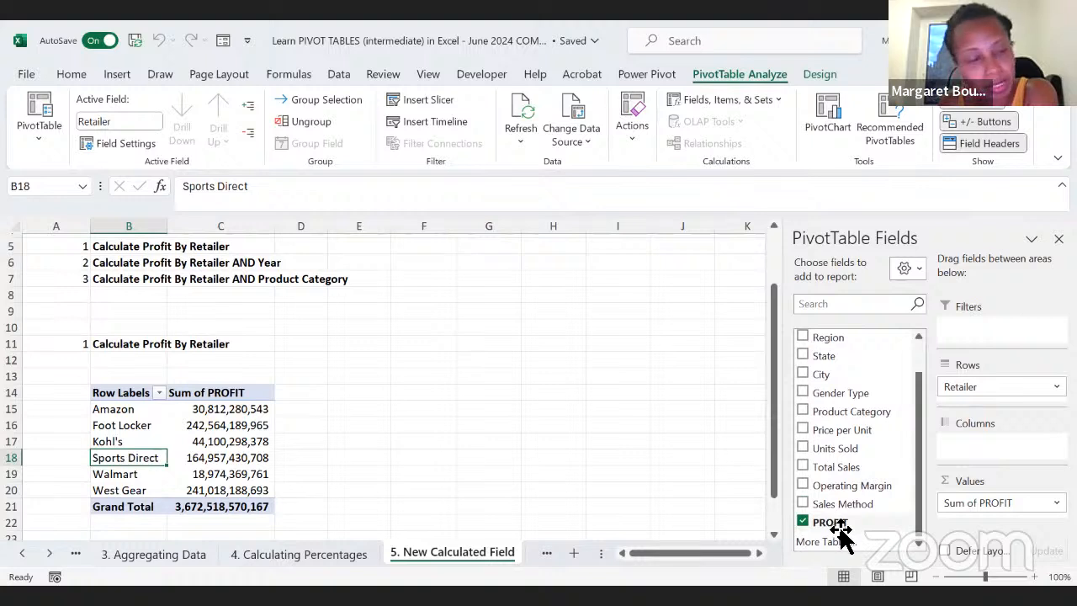
pyautogui.click(206, 471)
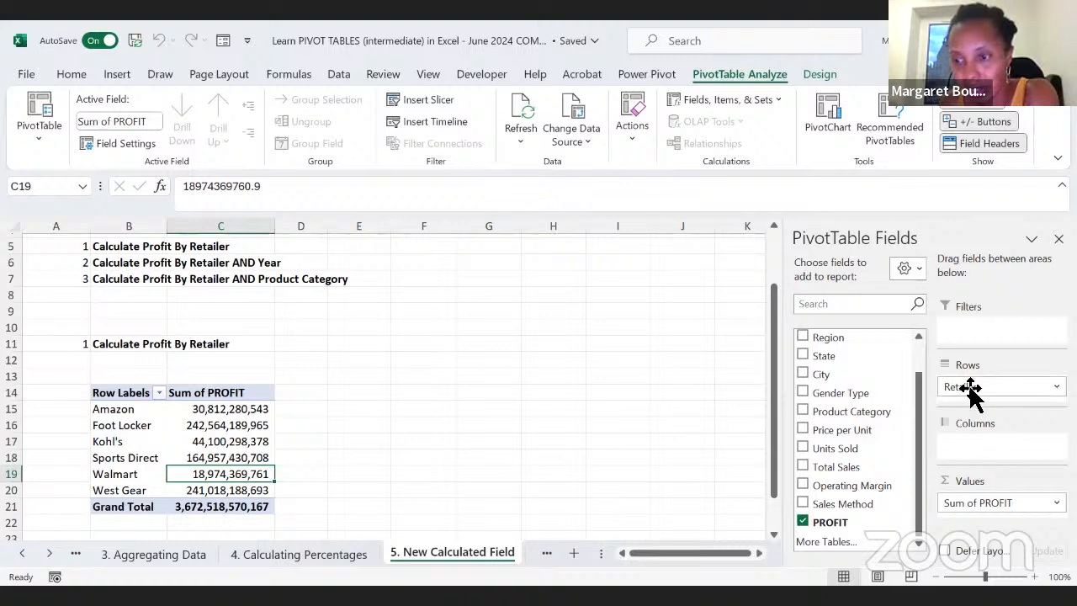
pyautogui.moveTo(970, 386); pyautogui.dragTo(985, 335)
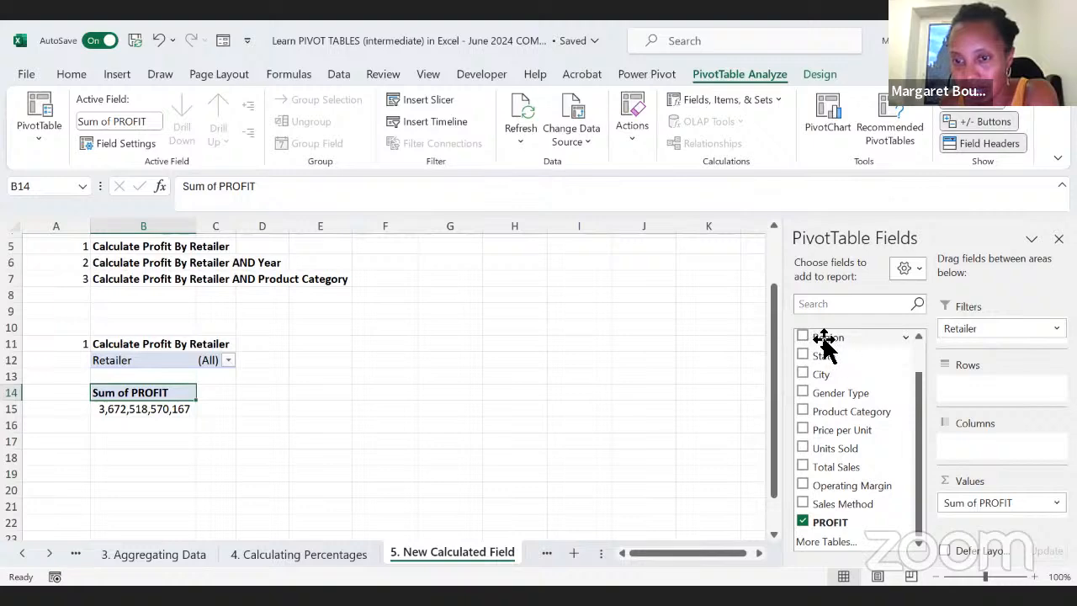
pyautogui.moveTo(824, 345); pyautogui.dragTo(968, 389)
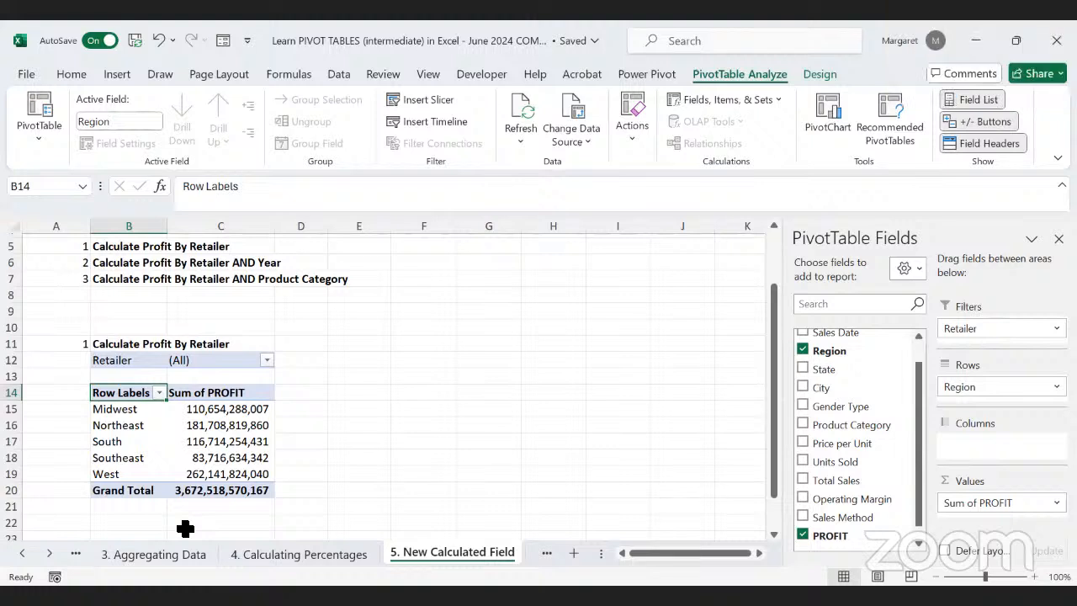
# Step: Examine the Sales_details table down to its last row and the empty column M beside Sales Method
pyautogui.click(23, 554)
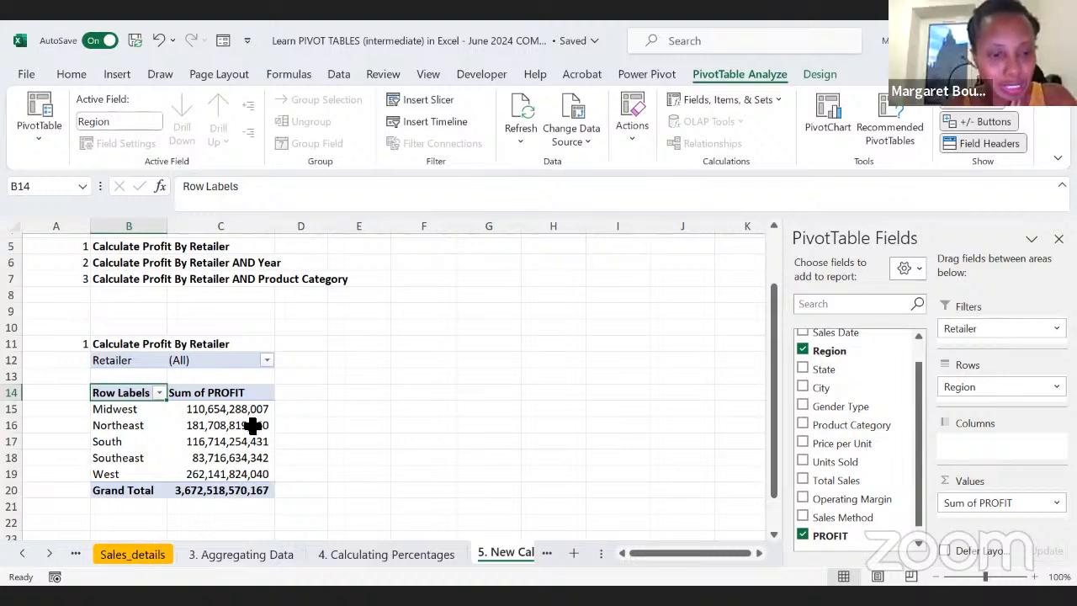
pyautogui.click(148, 553)
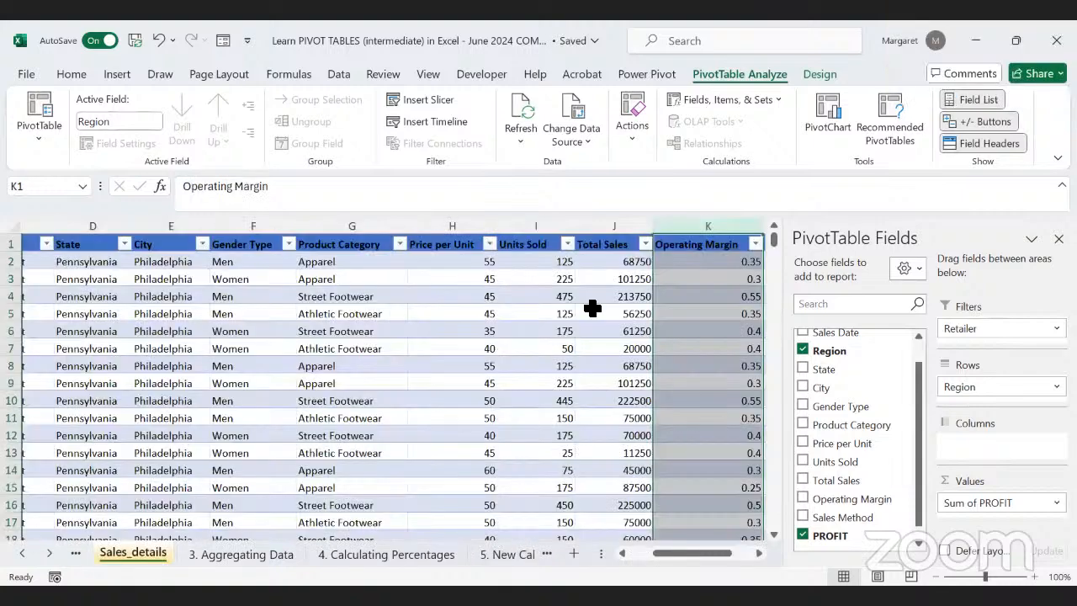
pyautogui.click(875, 261)
pyautogui.click(792, 332)
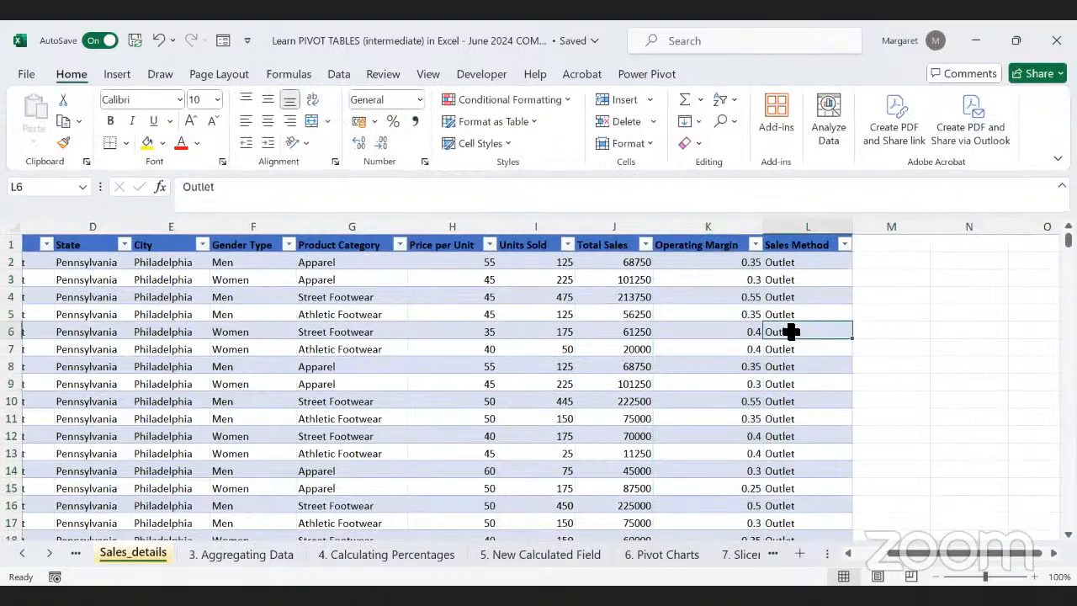
pyautogui.hotkey('ctrl', 'Down')
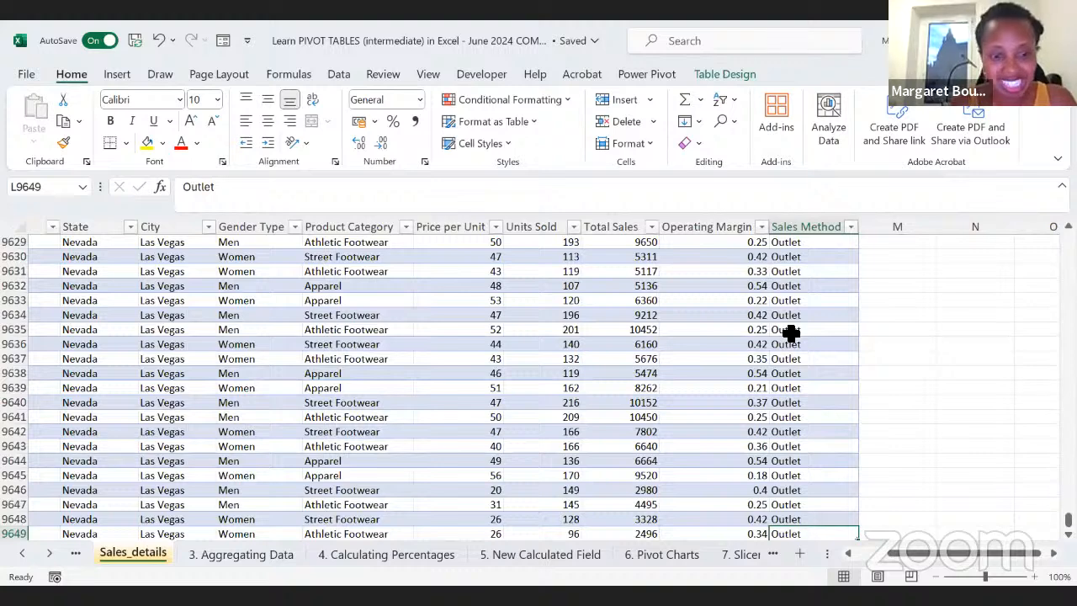
pyautogui.hotkey('ctrl', 'Up')
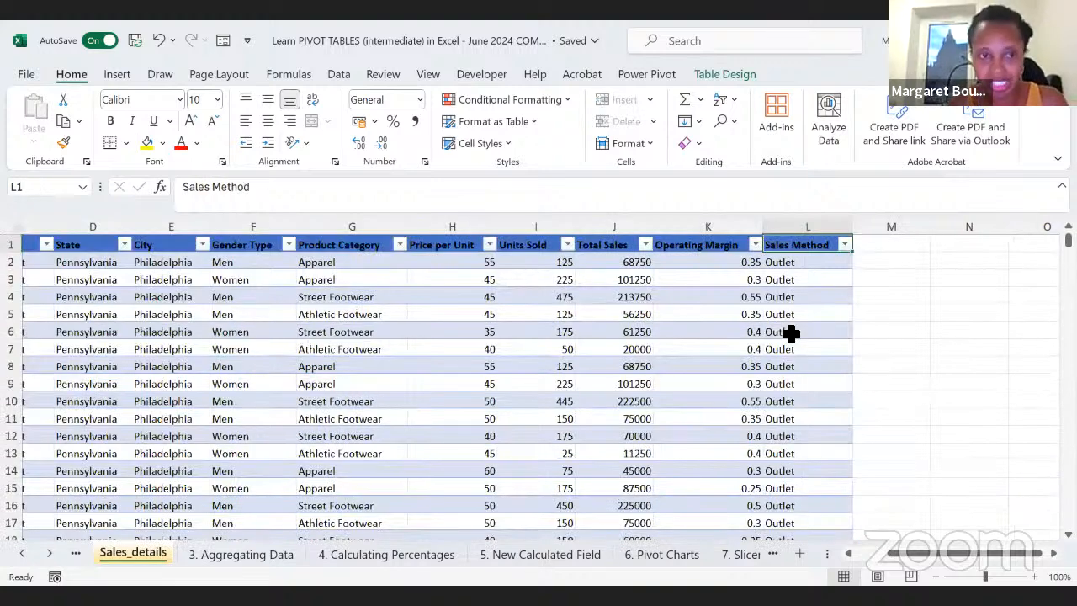
pyautogui.click(889, 243)
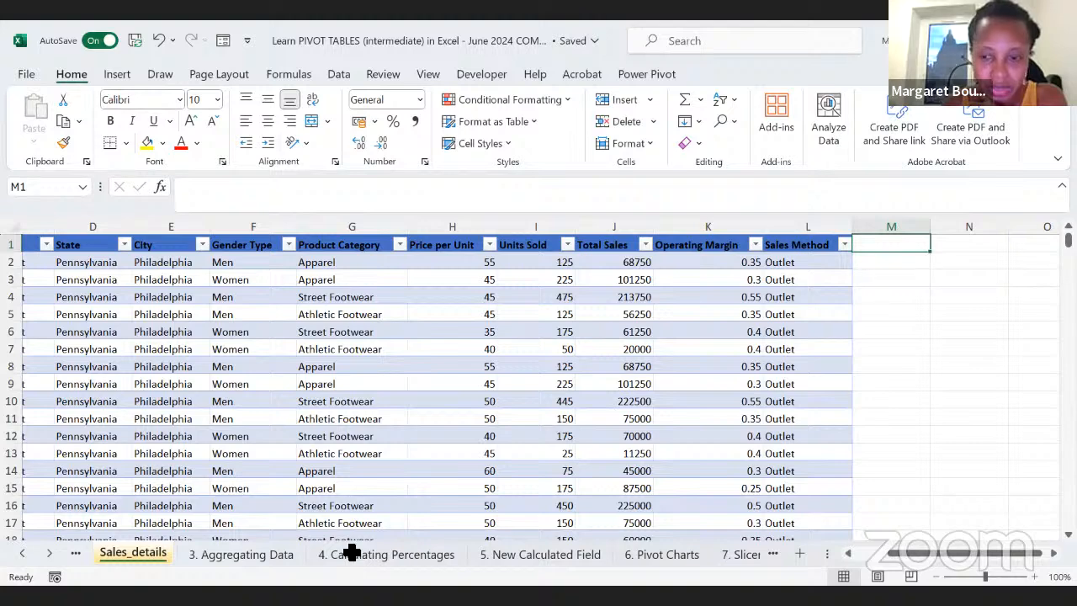
pyautogui.click(926, 432)
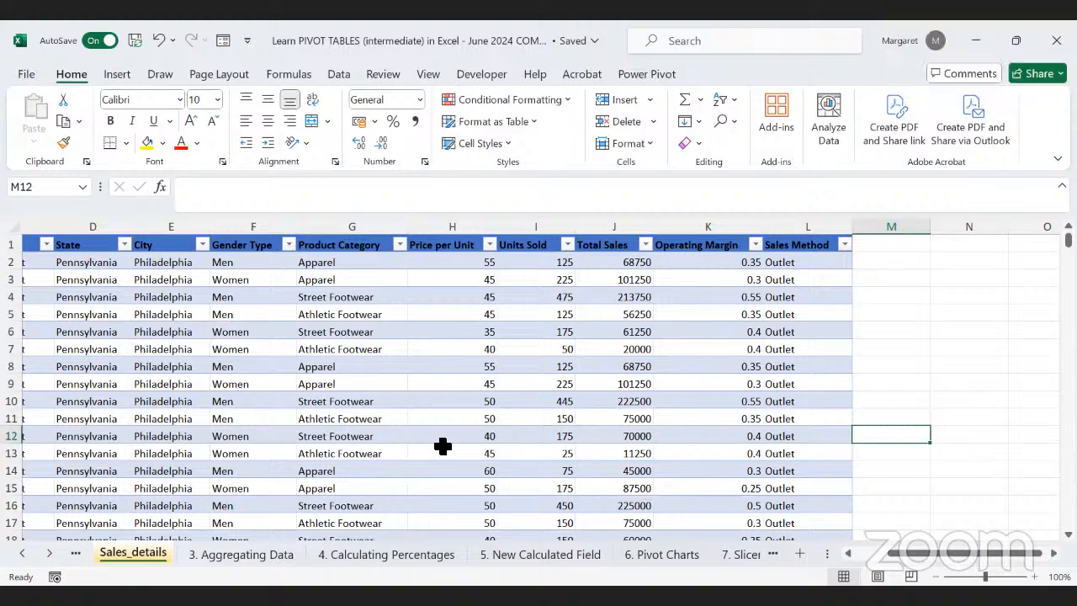
# Step: Copy the numbered heading "Calculate Profit By Retailer AND Year" from A6:B6 to A23 on the 5. New Calculated Field sheet
pyautogui.click(526, 553)
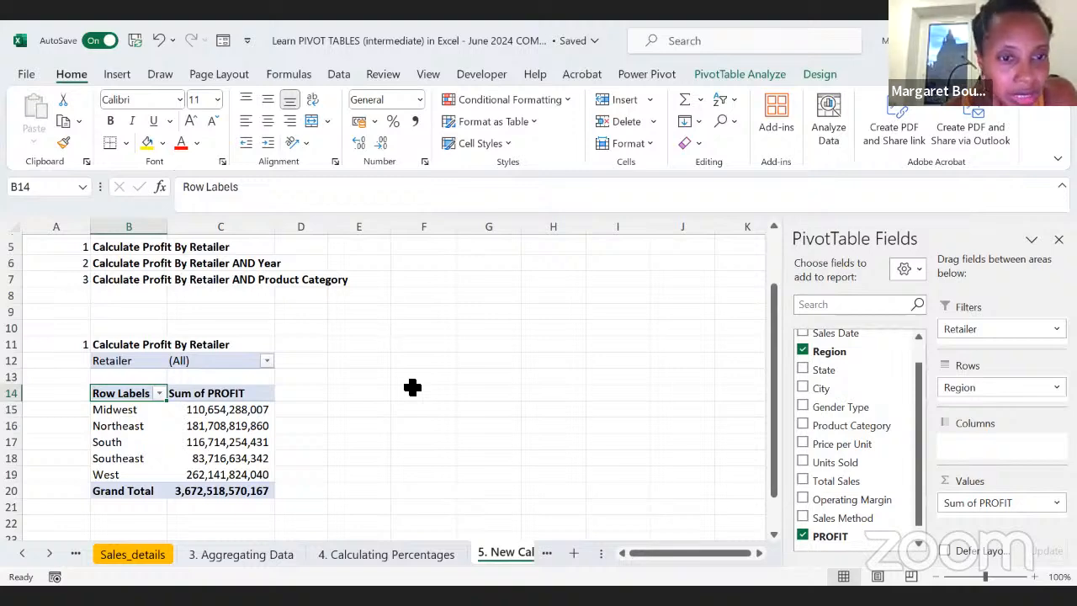
pyautogui.scroll(1, 412, 387)
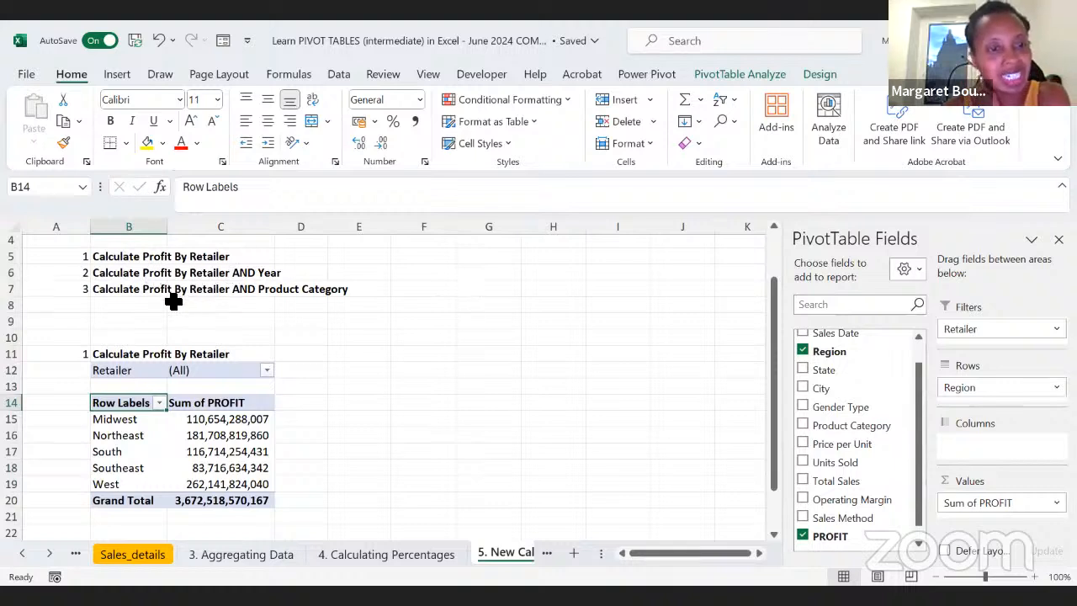
pyautogui.moveTo(88, 273); pyautogui.dragTo(103, 277)
pyautogui.hotkey('ctrl', 'c')
pyautogui.scroll(-1, 243, 416)
pyautogui.scroll(-2, 127, 414)
pyautogui.click(72, 434)
pyautogui.hotkey('shift', 'Right')
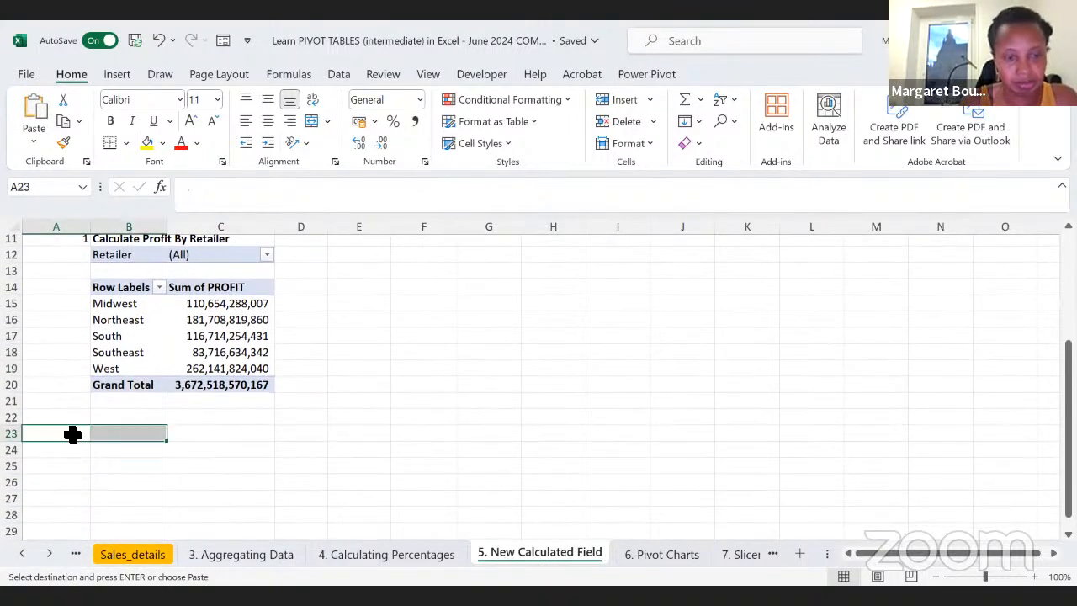
pyautogui.hotkey('ctrl', 'v')
# Step: Copy the profit PivotTable with its Retailer filter, B12:C20, and paste it at B25
pyautogui.scroll(1, 372, 452)
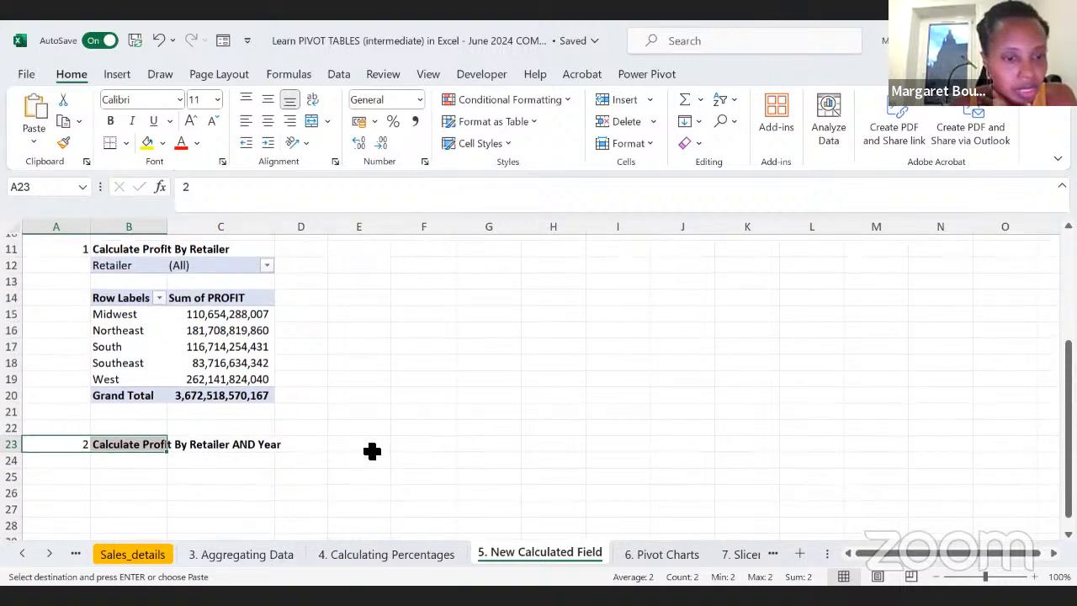
pyautogui.moveTo(226, 440); pyautogui.dragTo(110, 311)
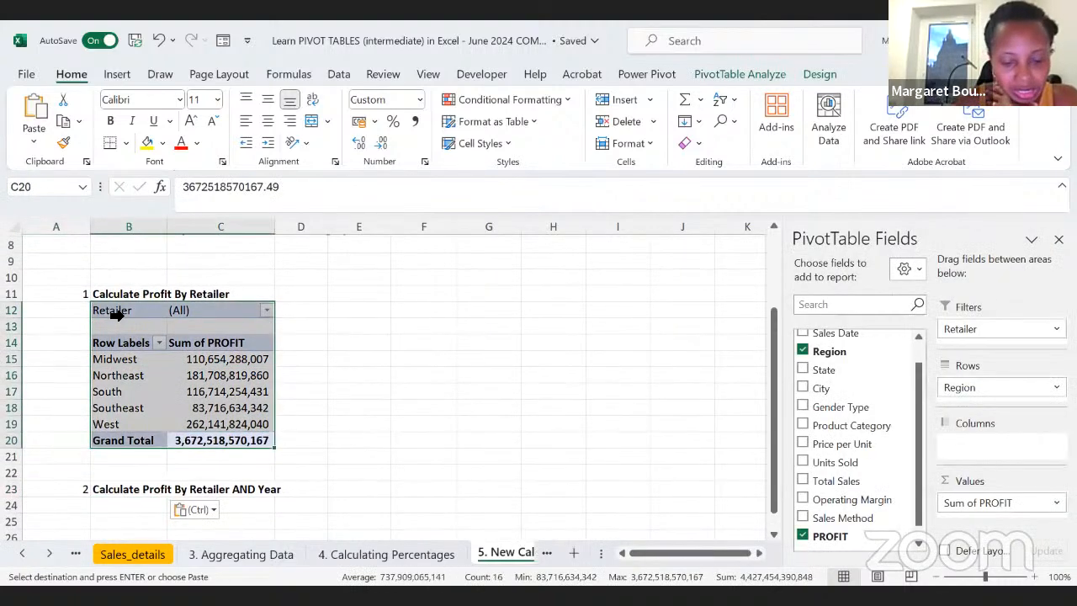
pyautogui.hotkey('ctrl', 'c')
pyautogui.click(133, 520)
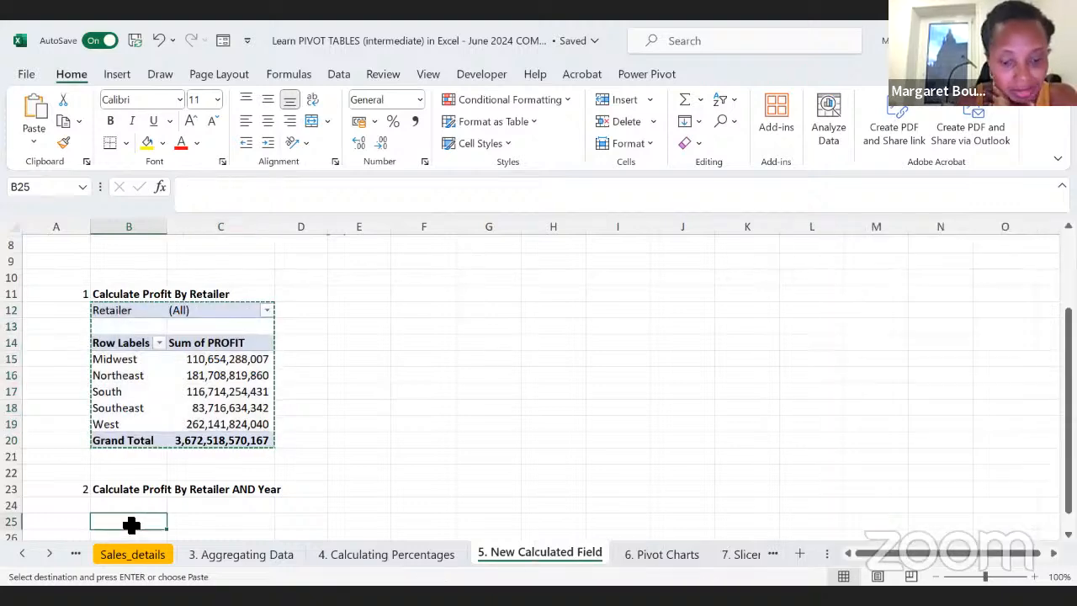
pyautogui.hotkey('ctrl', 'v')
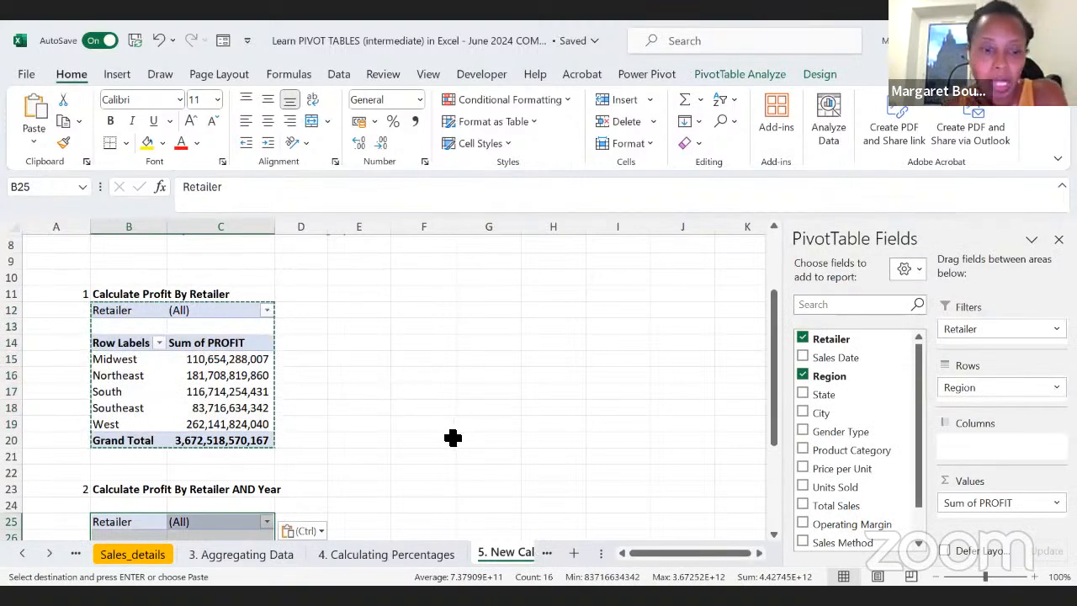
# Step: Examine the Sales Date values in column B of the Sales_details table
pyautogui.click(131, 557)
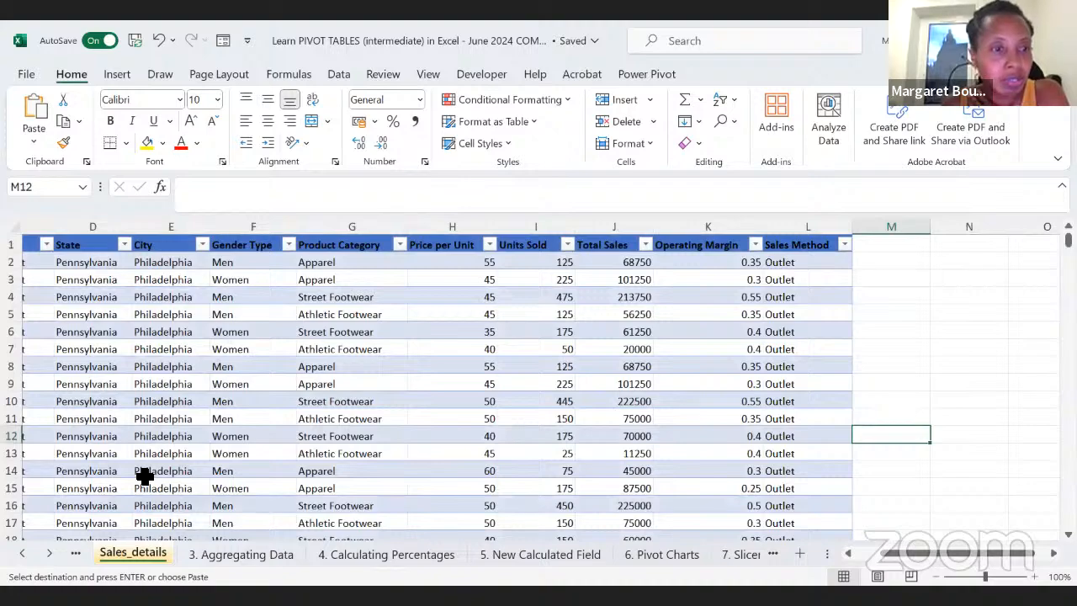
pyautogui.hscroll(-5, 145, 476)
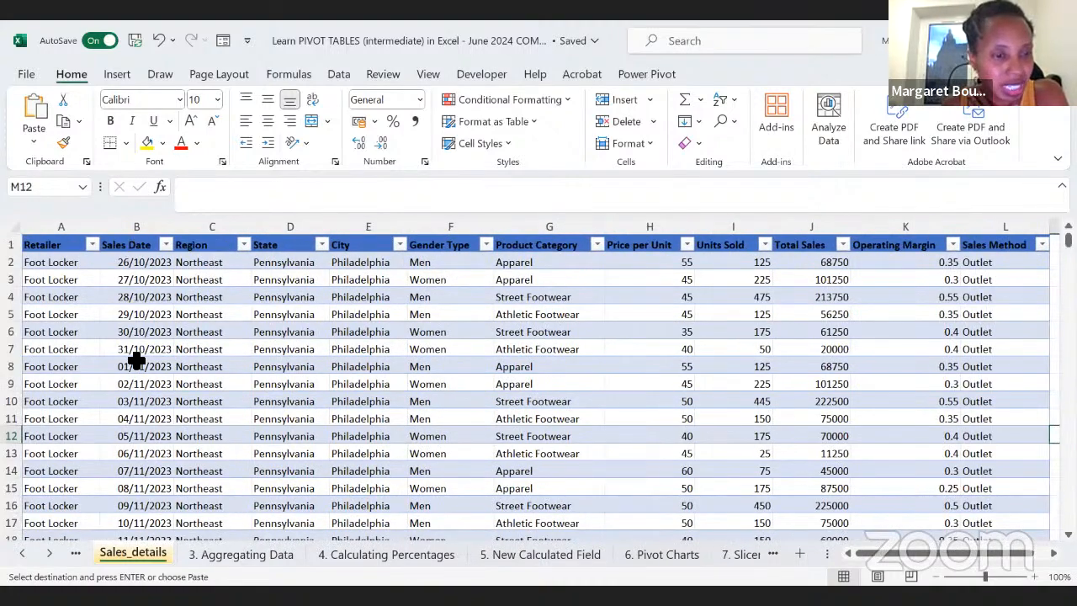
pyautogui.click(136, 364)
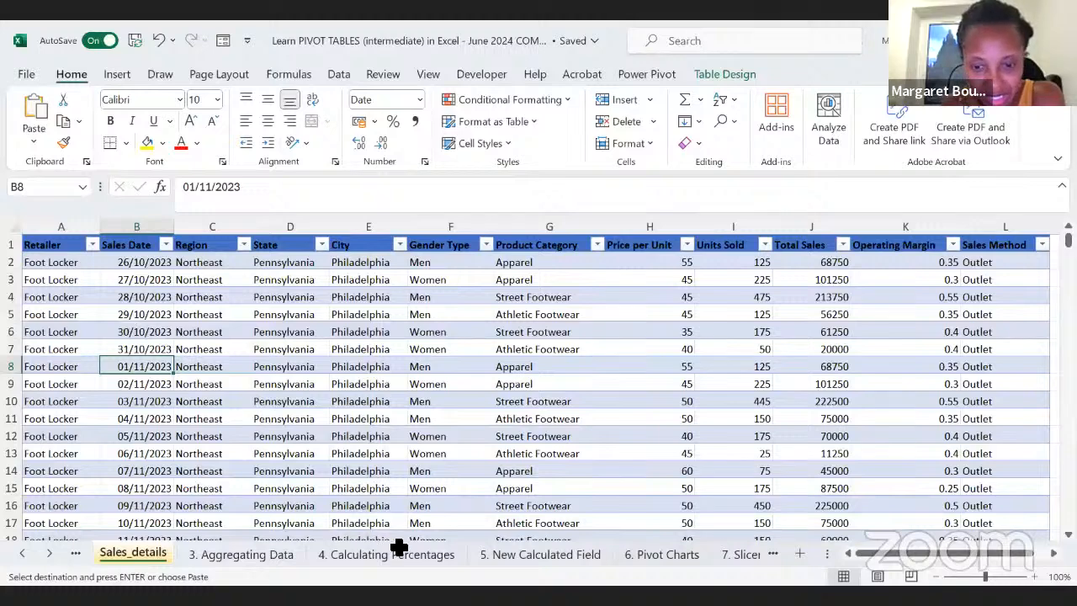
pyautogui.click(731, 380)
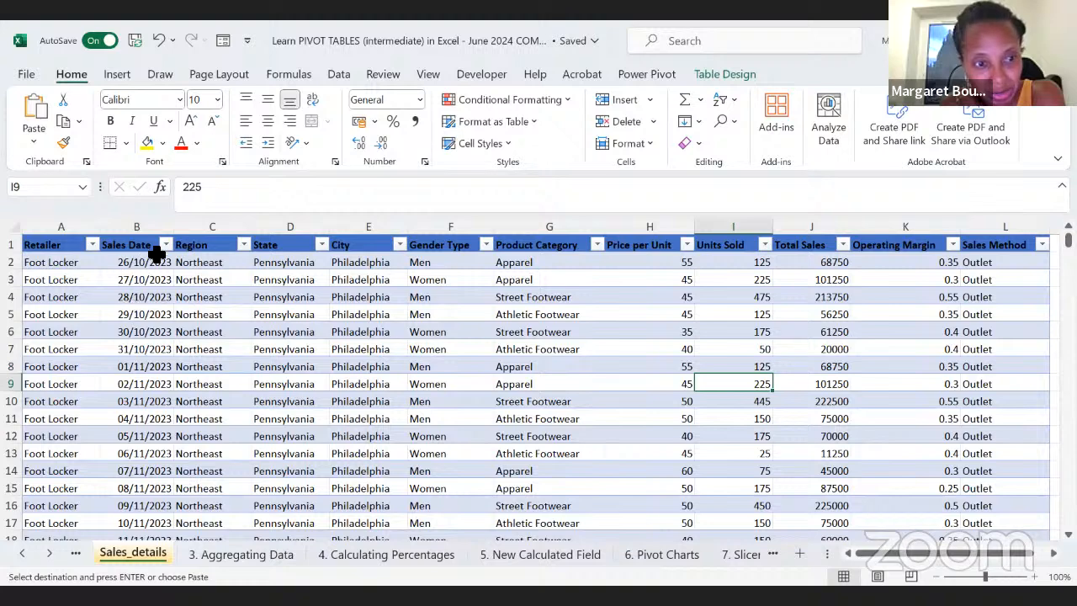
# Step: Add Sales Date to the columns of the profit PivotTable under heading 2 on the 5. New Calculated Field sheet
pyautogui.click(141, 297)
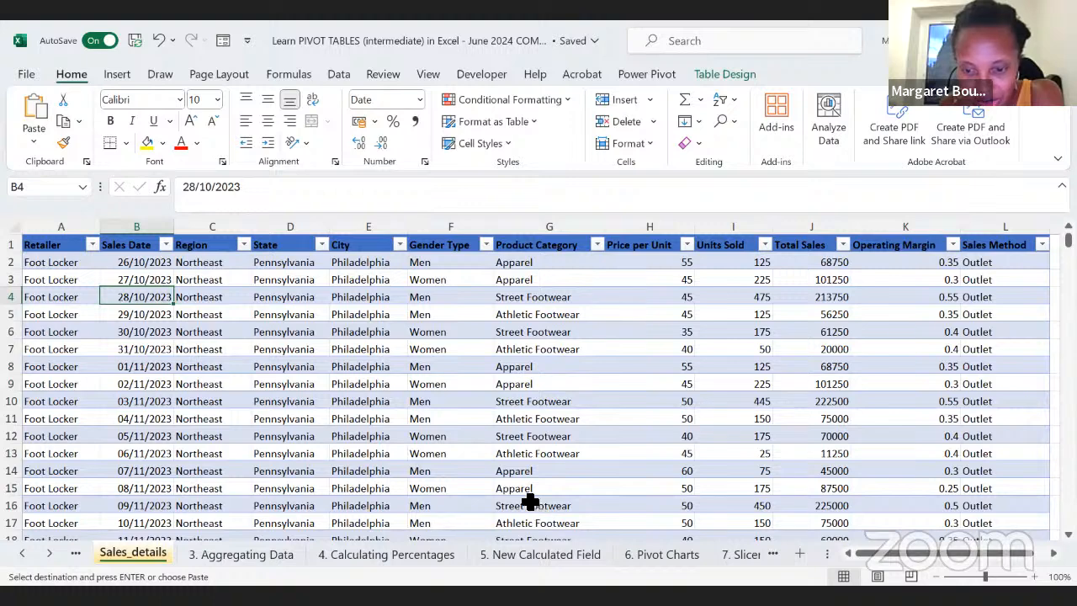
pyautogui.click(639, 554)
pyautogui.click(548, 556)
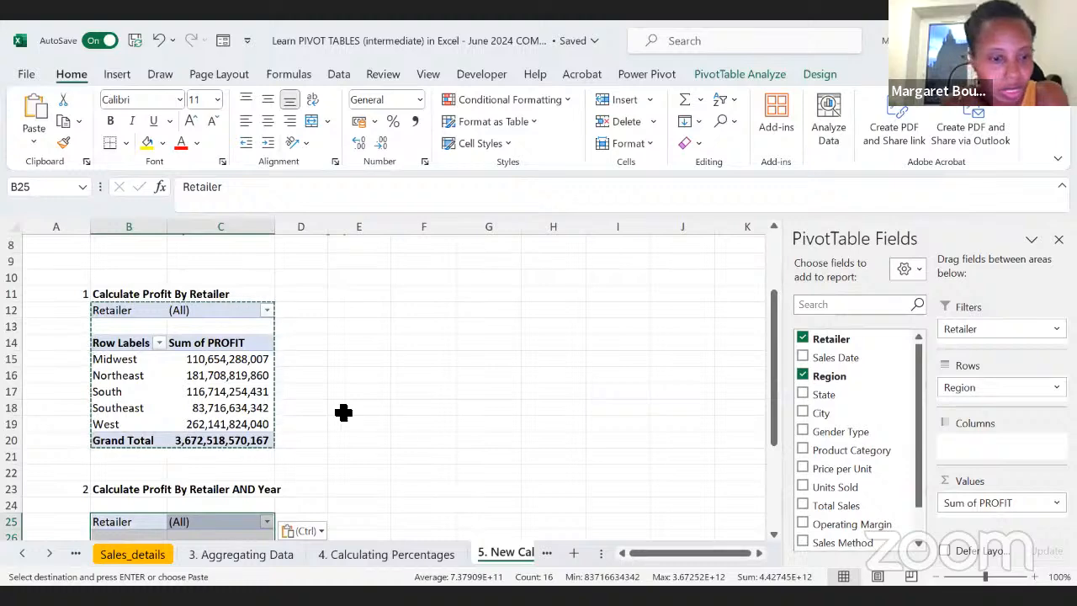
pyautogui.scroll(-3, 343, 413)
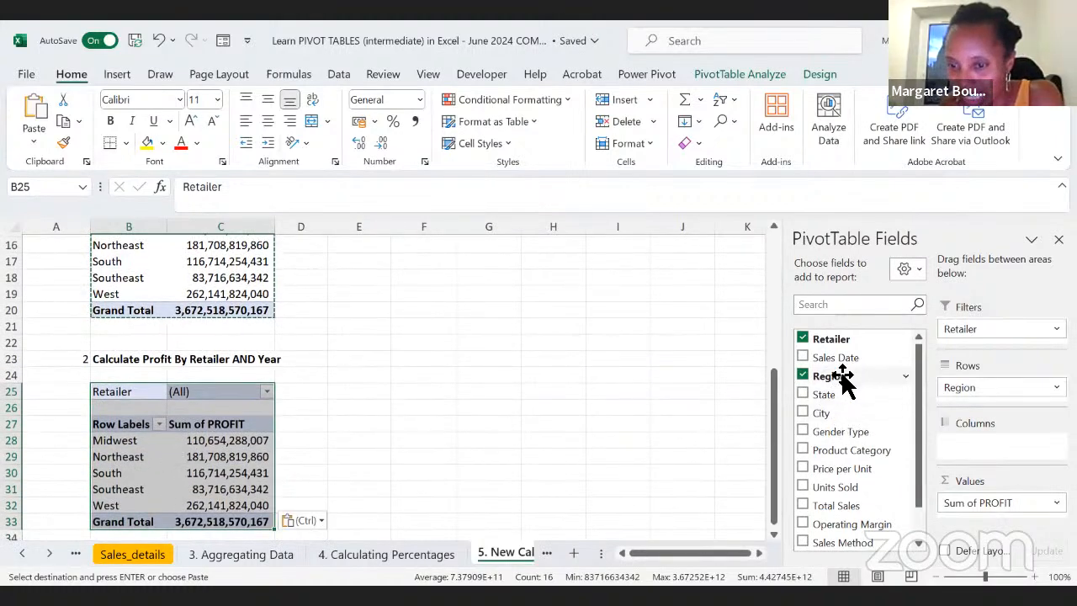
pyautogui.moveTo(825, 412); pyautogui.dragTo(989, 452)
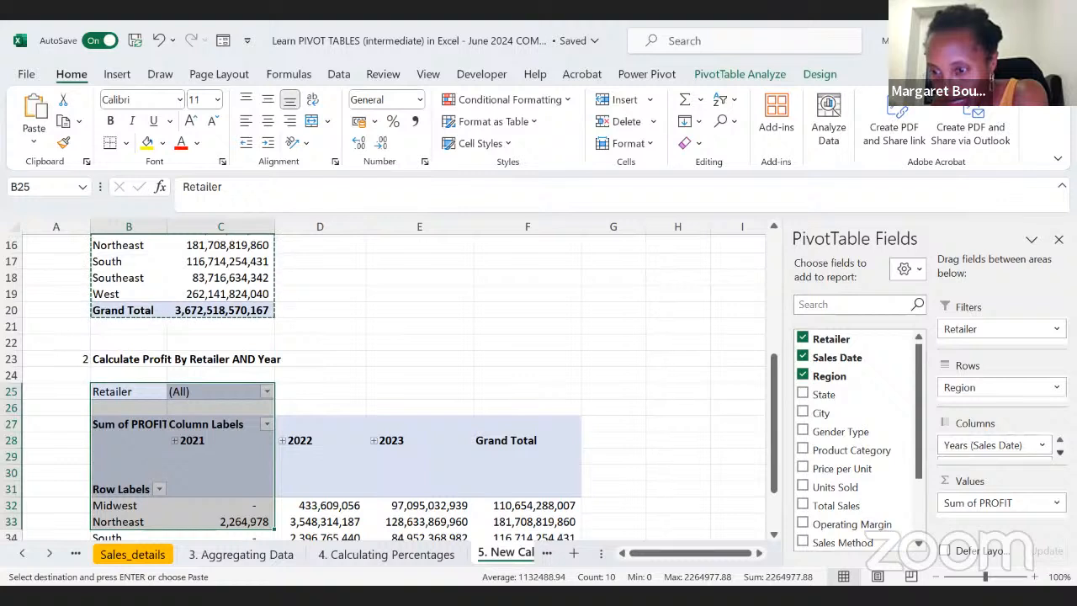
# Step: Examine the date fields in the PivotTable's Columns area and the resulting yearly profit columns
pyautogui.click(1060, 453)
pyautogui.click(1060, 453)
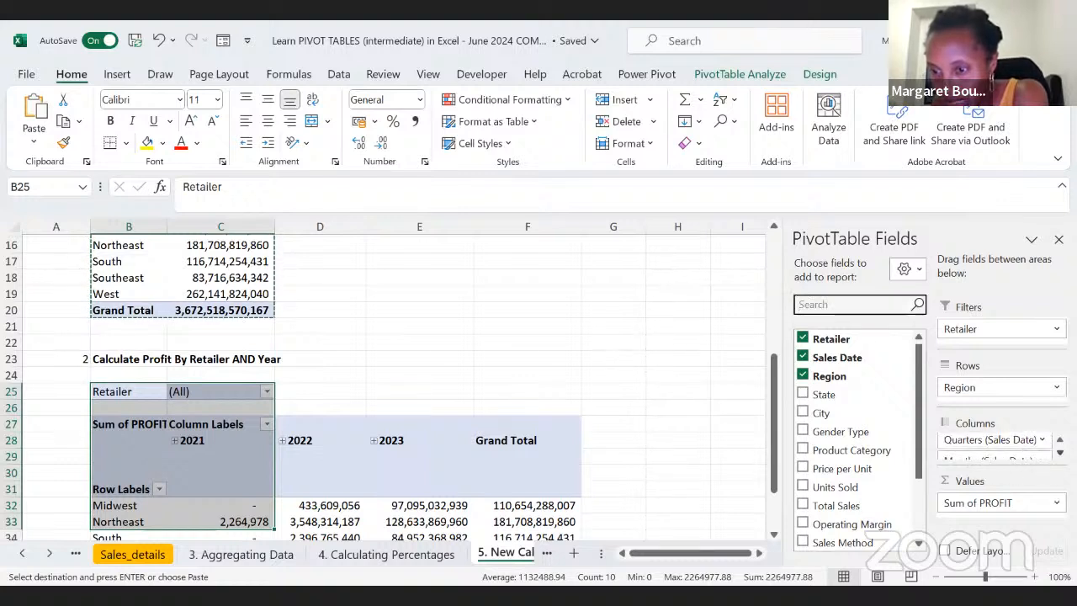
pyautogui.rightClick(1061, 453)
pyautogui.click(1001, 555)
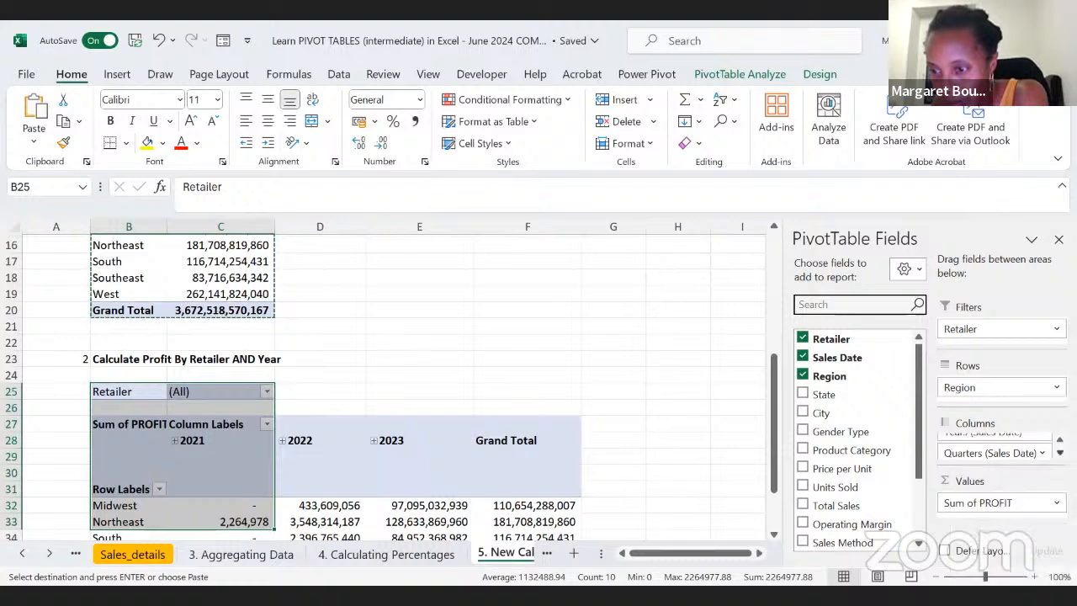
pyautogui.click(1042, 453)
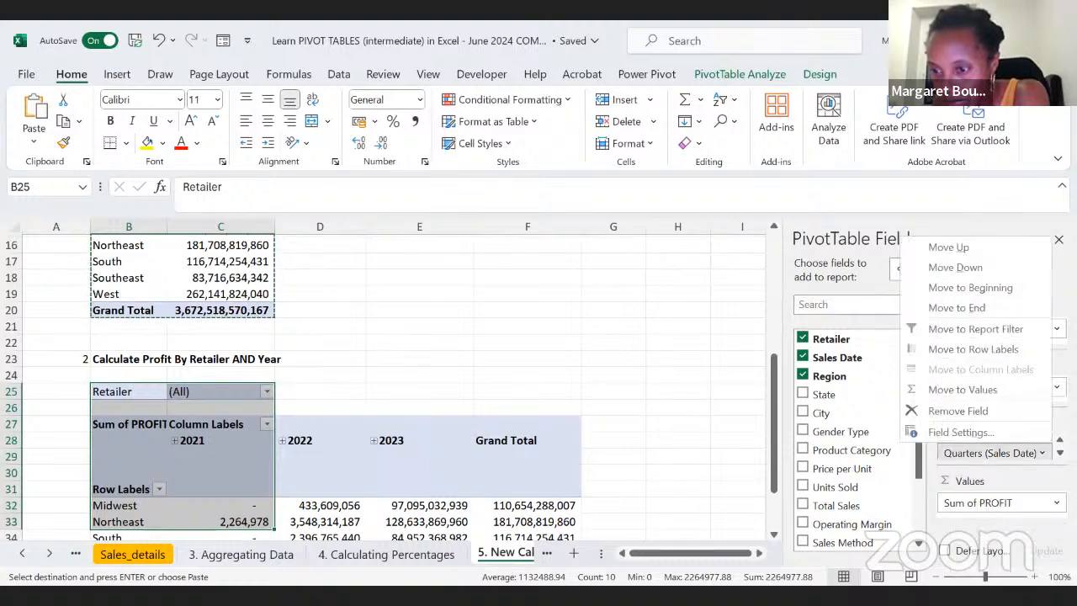
pyautogui.click(1060, 453)
pyautogui.click(1060, 453)
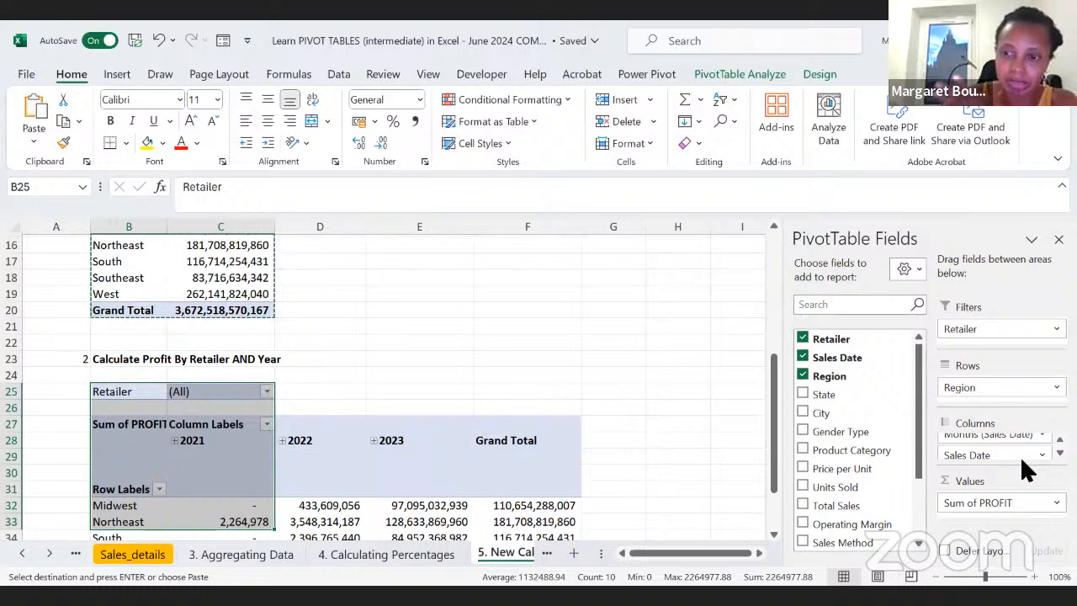
pyautogui.scroll(-2, 641, 481)
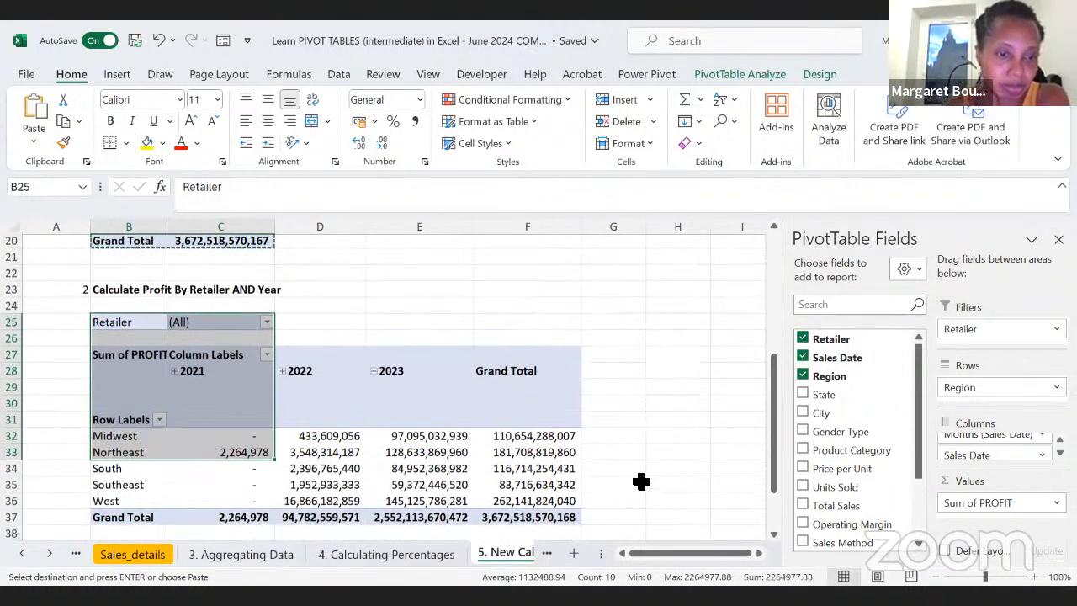
pyautogui.click(390, 431)
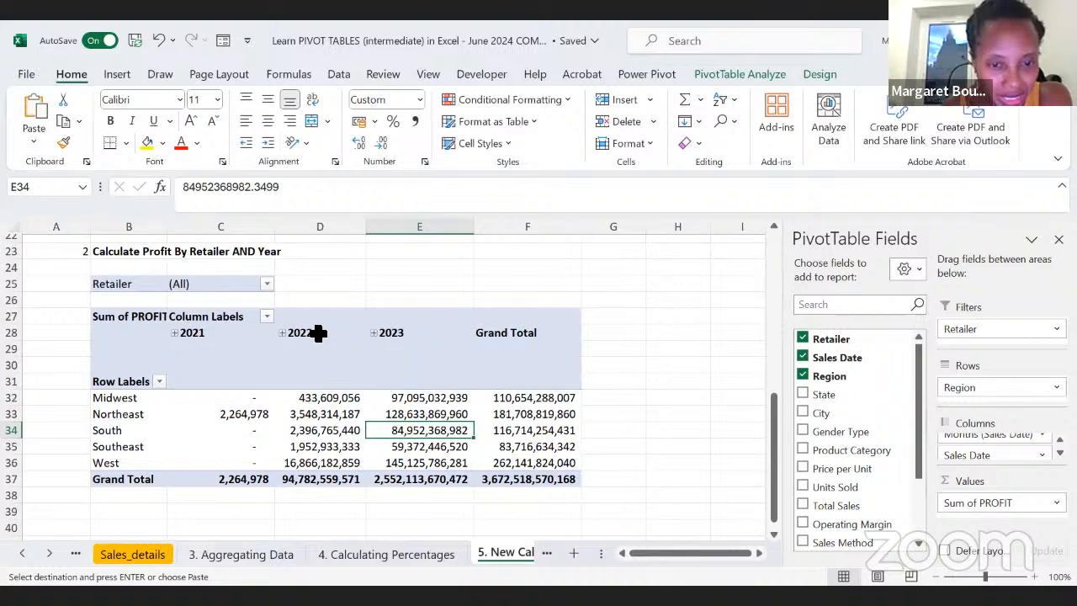
# Step: Expand 2021 through Qtr4 and Dec down to the single date, and collapse it back to the year
pyautogui.click(175, 333)
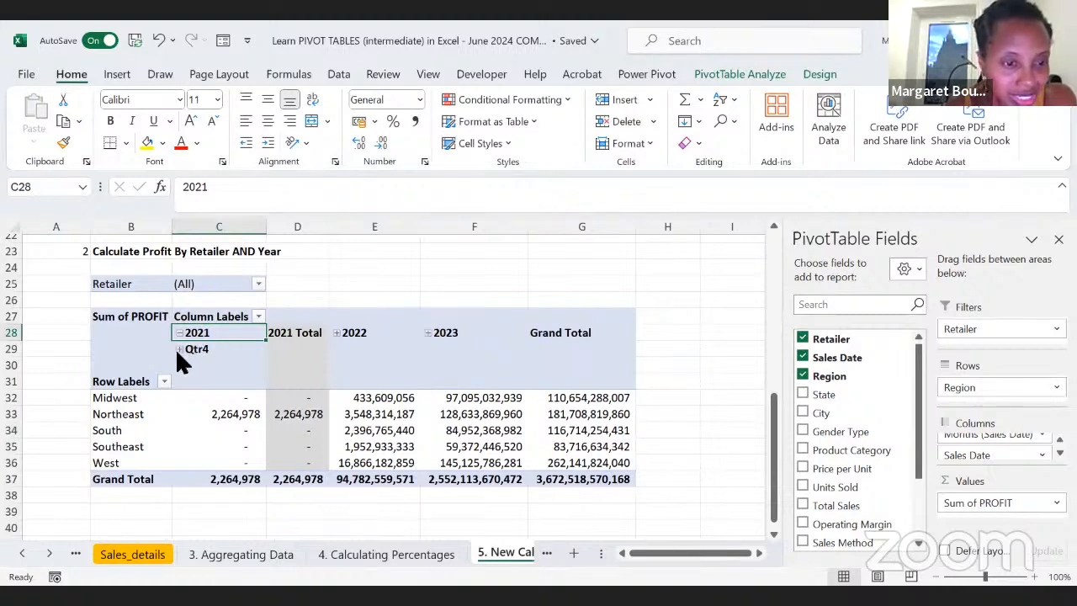
pyautogui.click(179, 348)
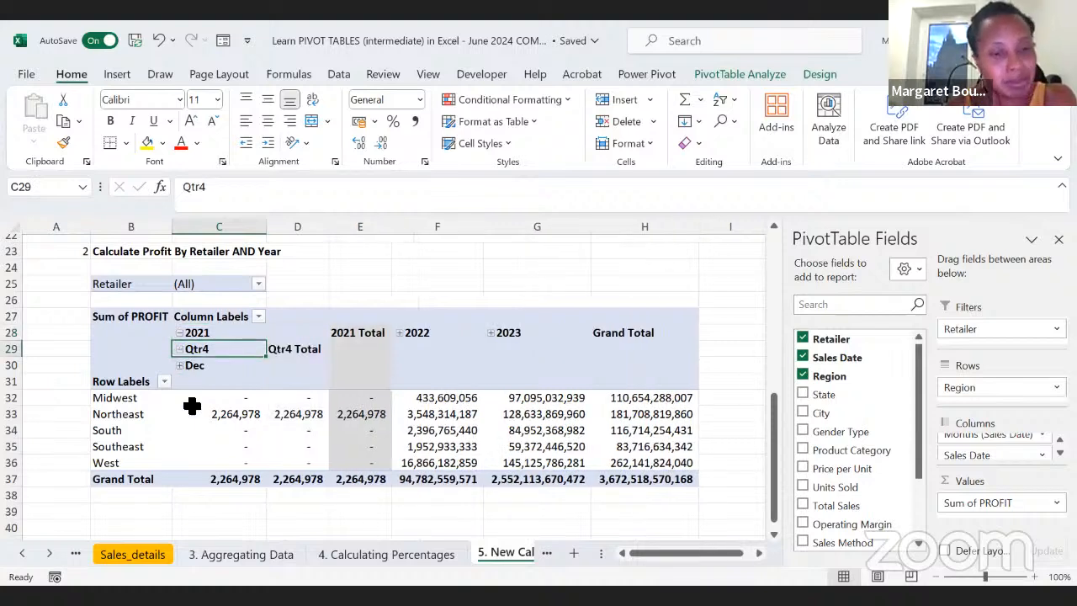
pyautogui.click(181, 366)
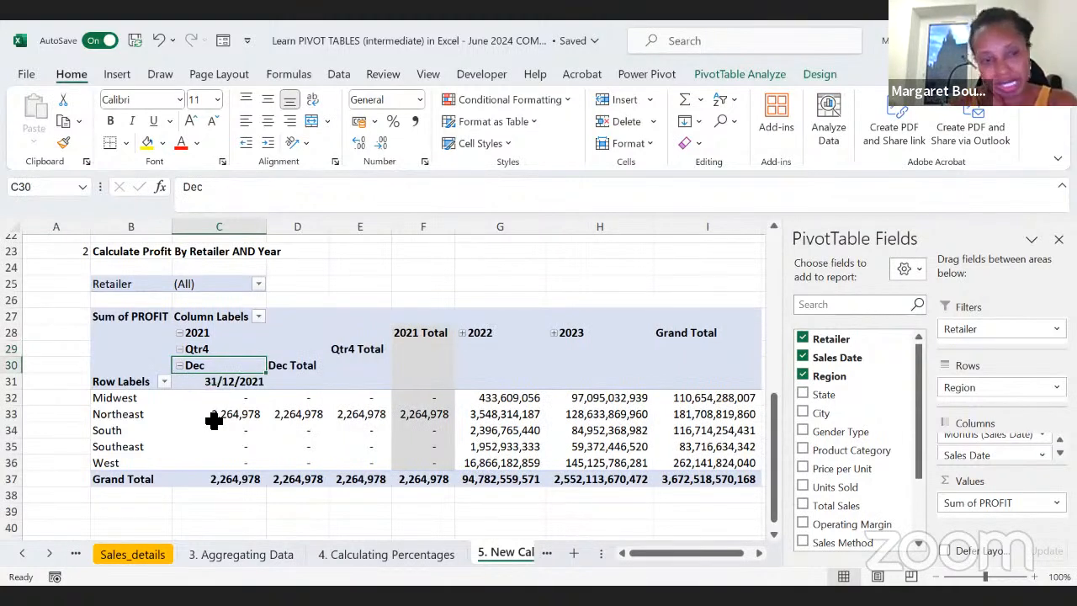
pyautogui.click(180, 367)
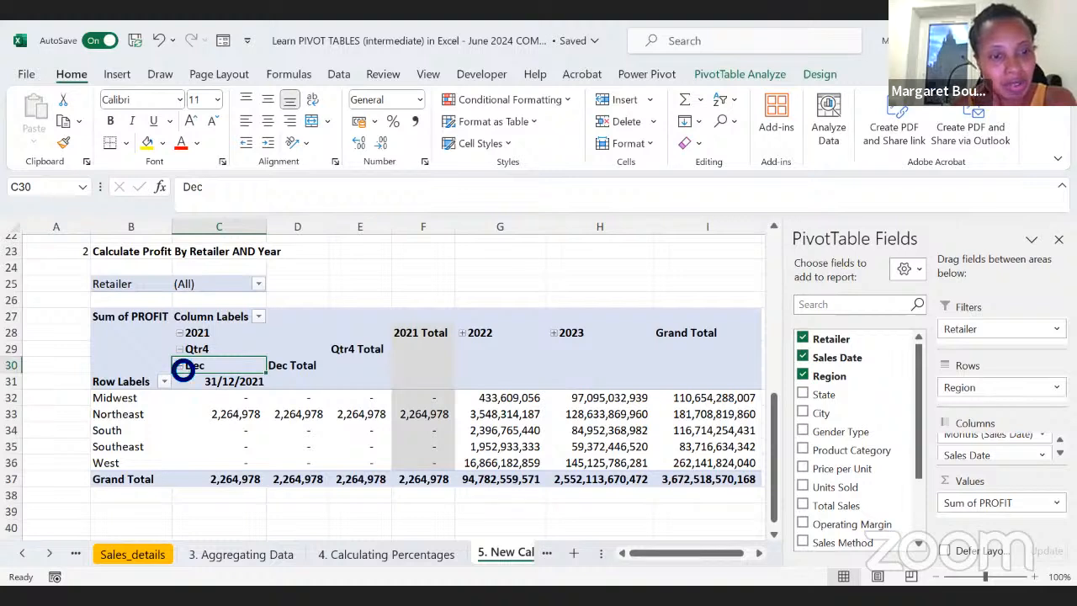
pyautogui.click(178, 348)
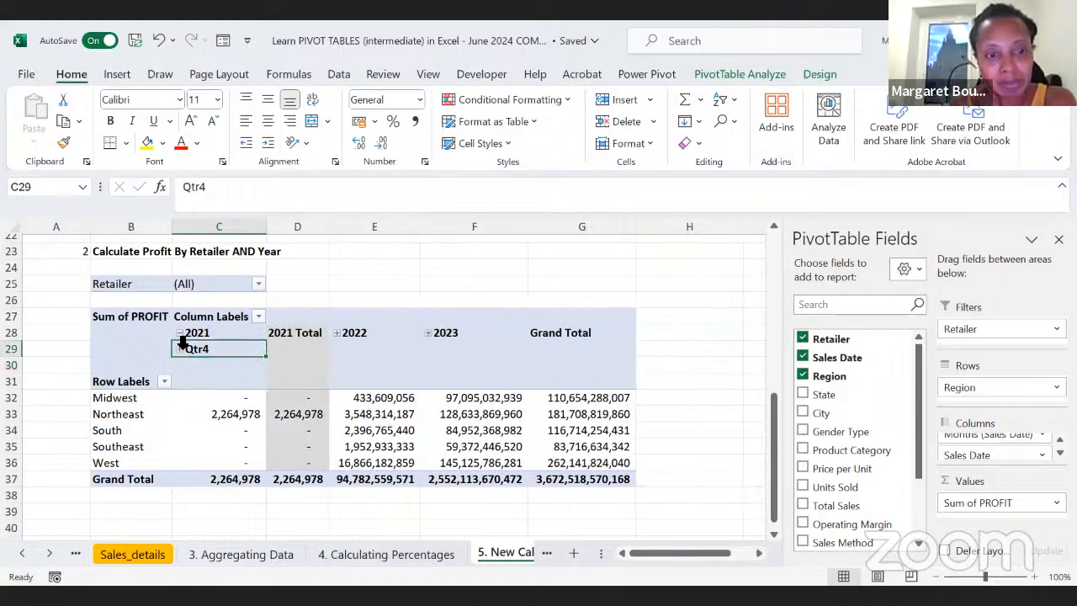
pyautogui.click(178, 348)
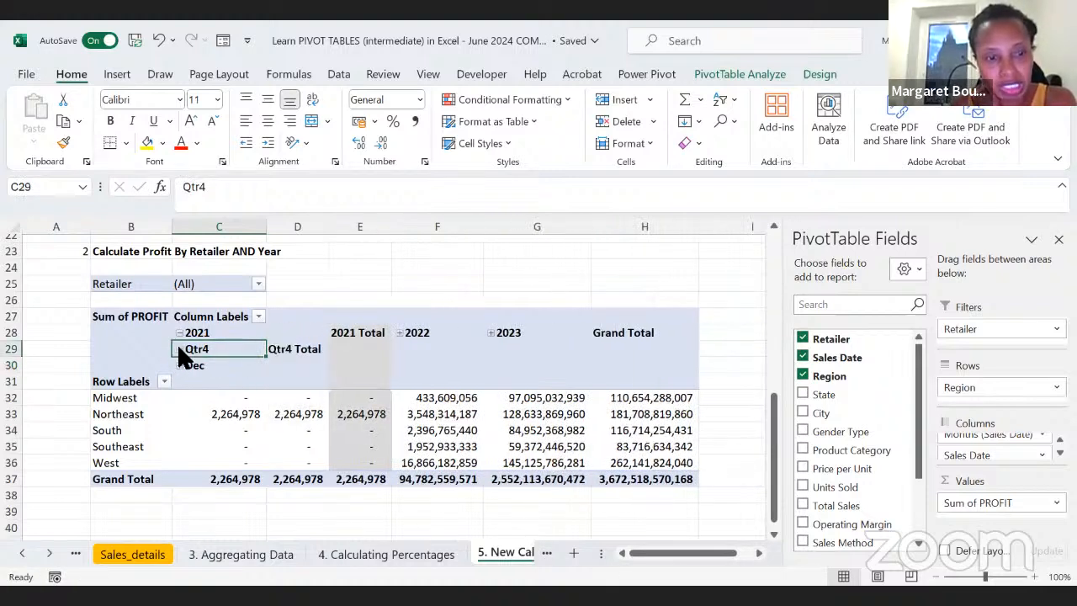
pyautogui.click(178, 348)
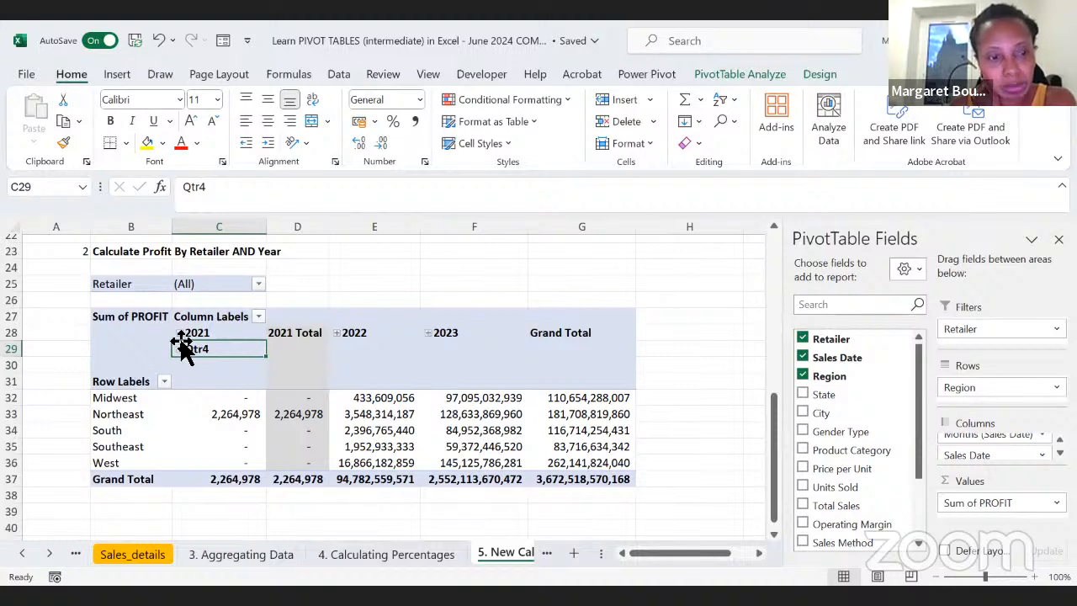
pyautogui.click(180, 334)
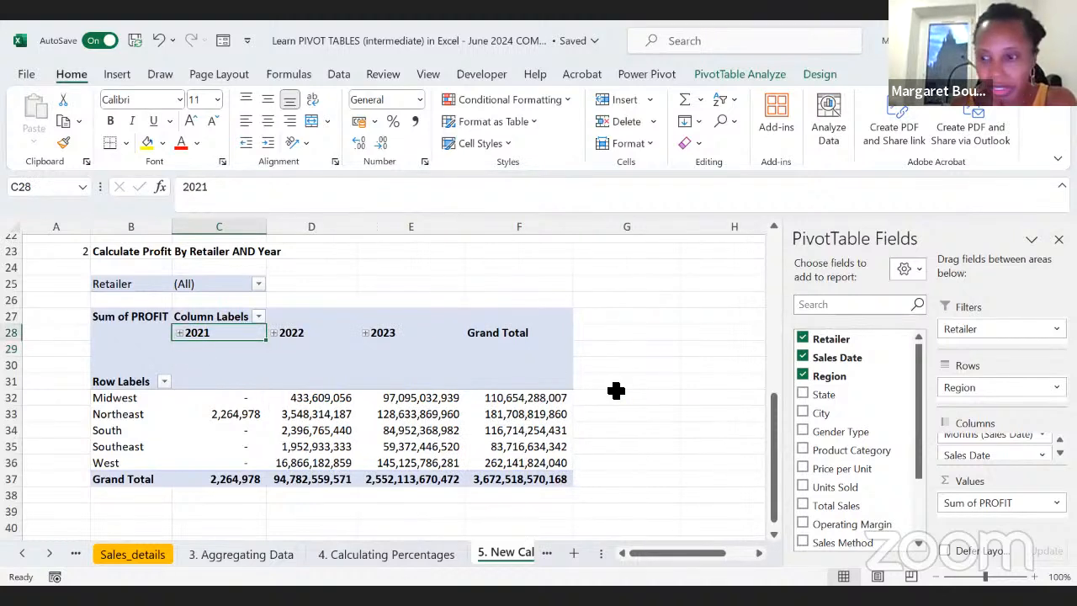
# Step: Remove the Quarters, Months and Sales Date fields from the PivotTable's columns, keeping only Years (Sales Date)
pyautogui.click(1061, 441)
pyautogui.click(1060, 440)
pyautogui.click(1061, 441)
pyautogui.click(1060, 440)
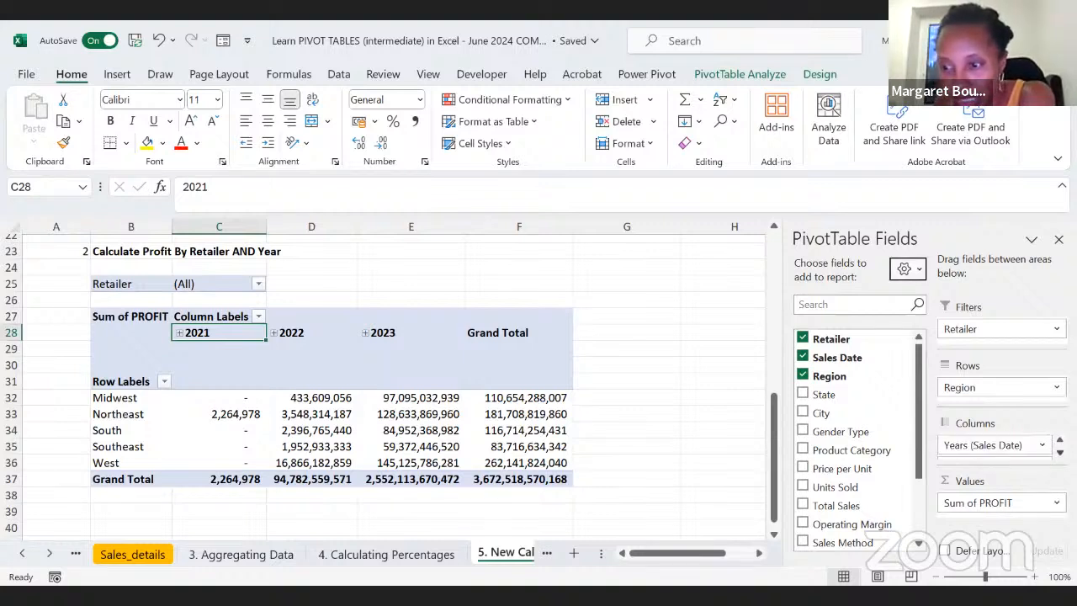
pyautogui.click(1060, 453)
pyautogui.click(1061, 453)
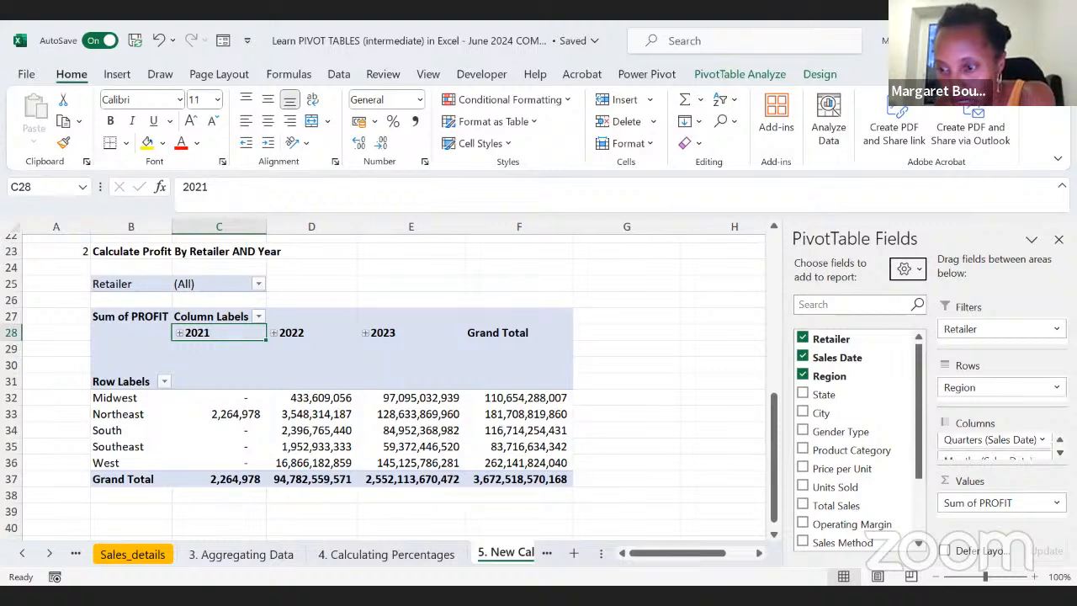
pyautogui.click(1042, 439)
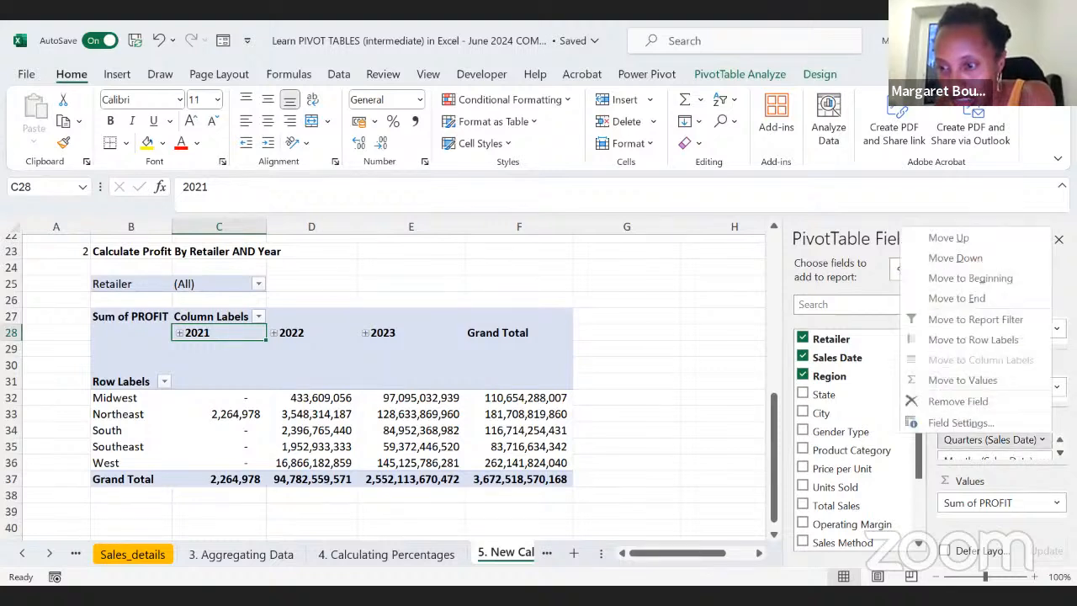
pyautogui.click(976, 402)
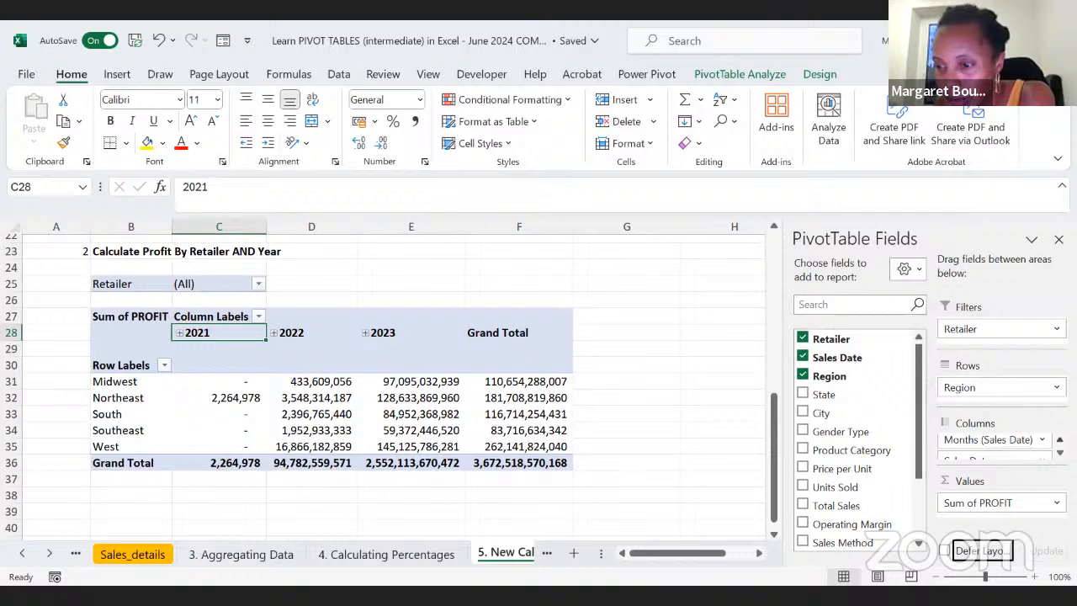
pyautogui.click(1019, 440)
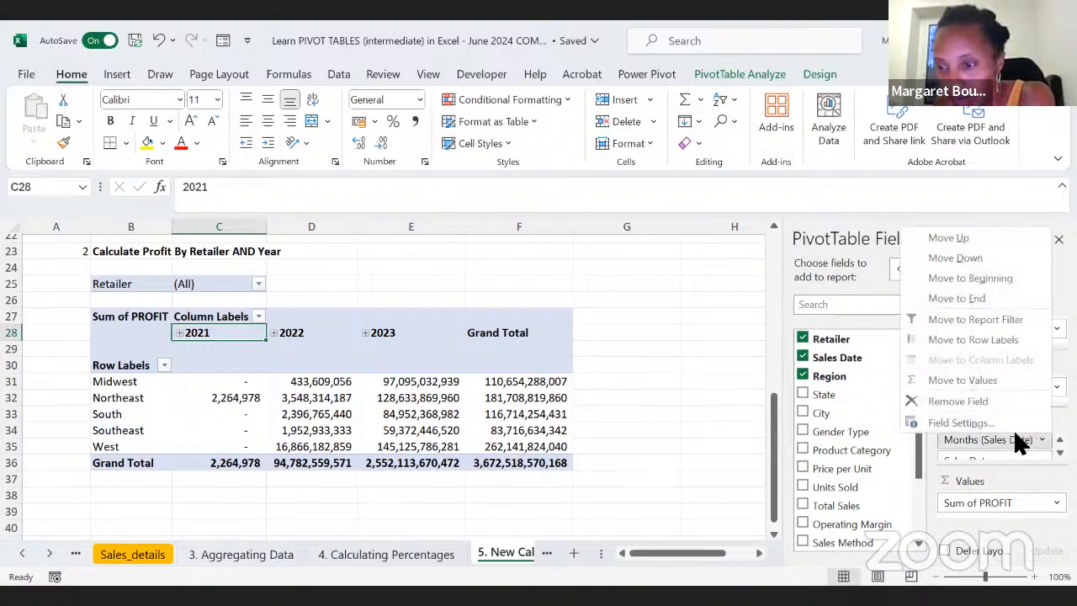
pyautogui.click(957, 399)
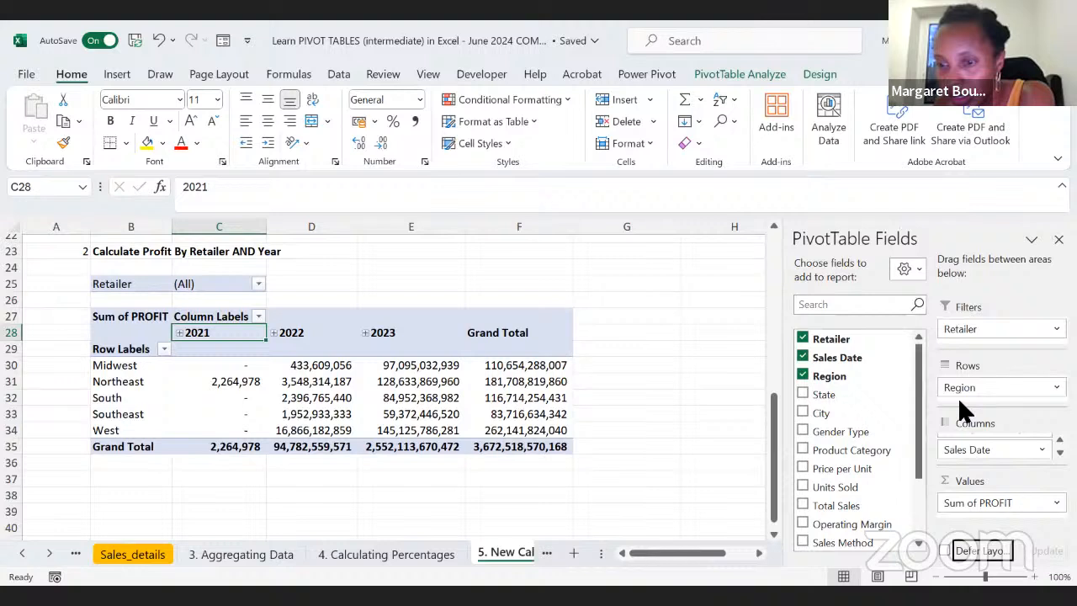
pyautogui.click(1042, 451)
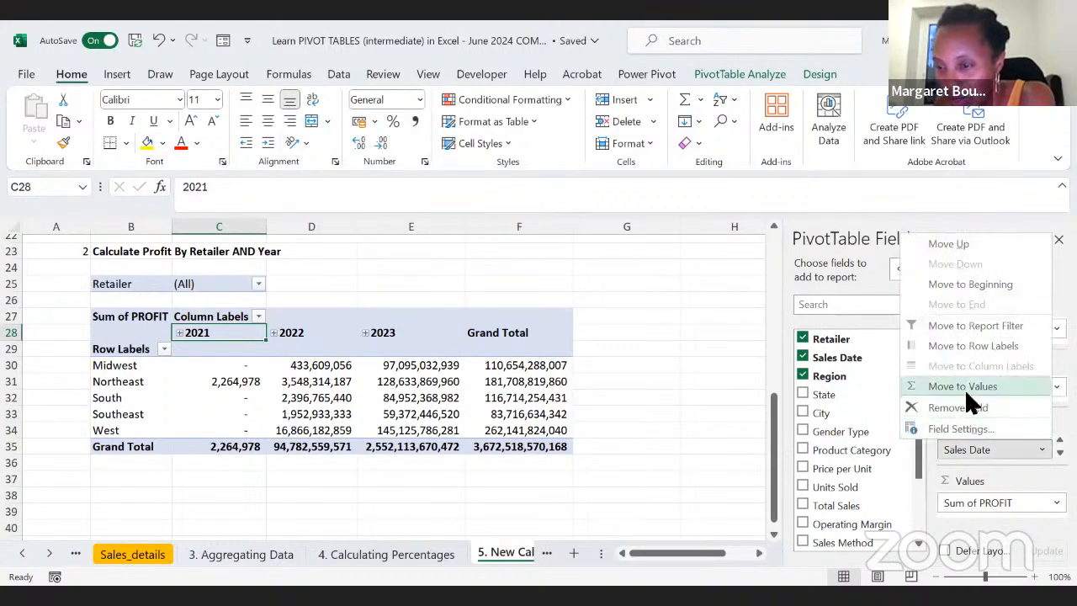
pyautogui.click(973, 405)
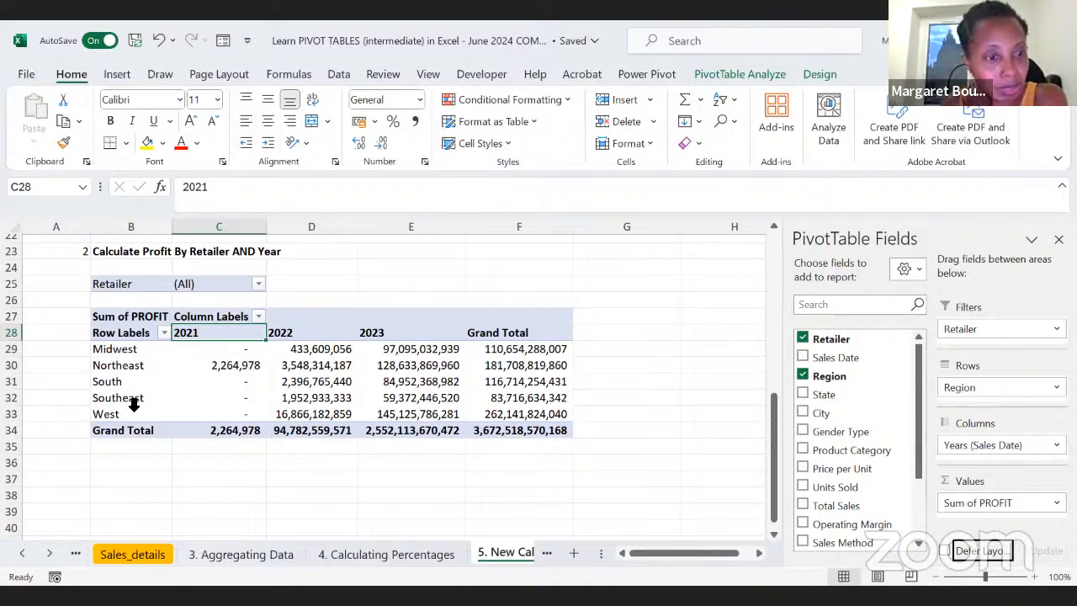
# Step: Replace Region with Retailer in the second PivotTable's rows by moving Retailer out of the filters
pyautogui.scroll(2, 131, 400)
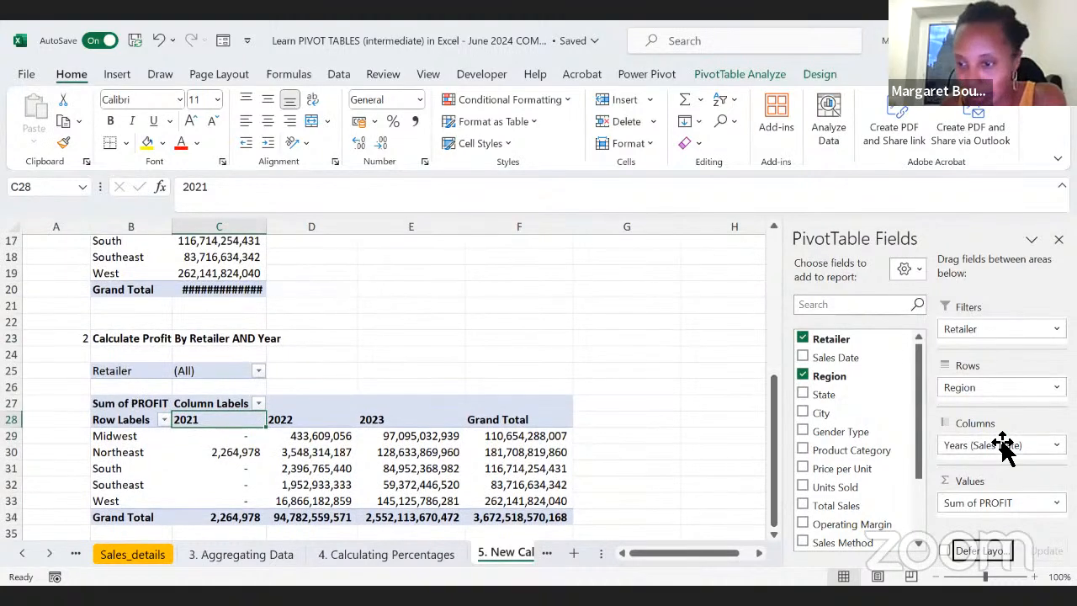
pyautogui.moveTo(974, 387); pyautogui.dragTo(773, 390)
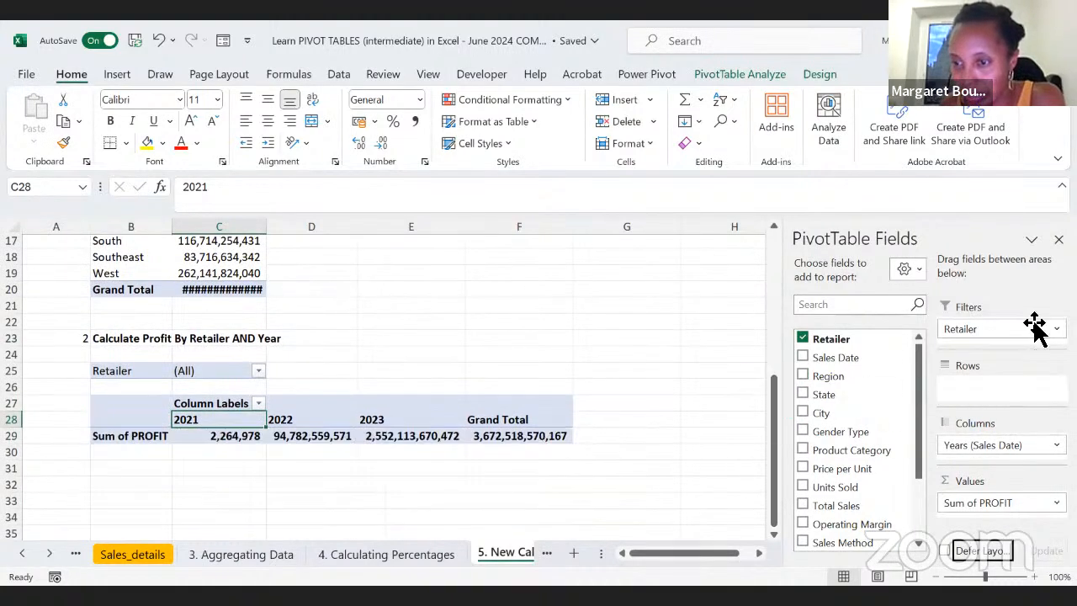
pyautogui.moveTo(1003, 334); pyautogui.dragTo(1002, 389)
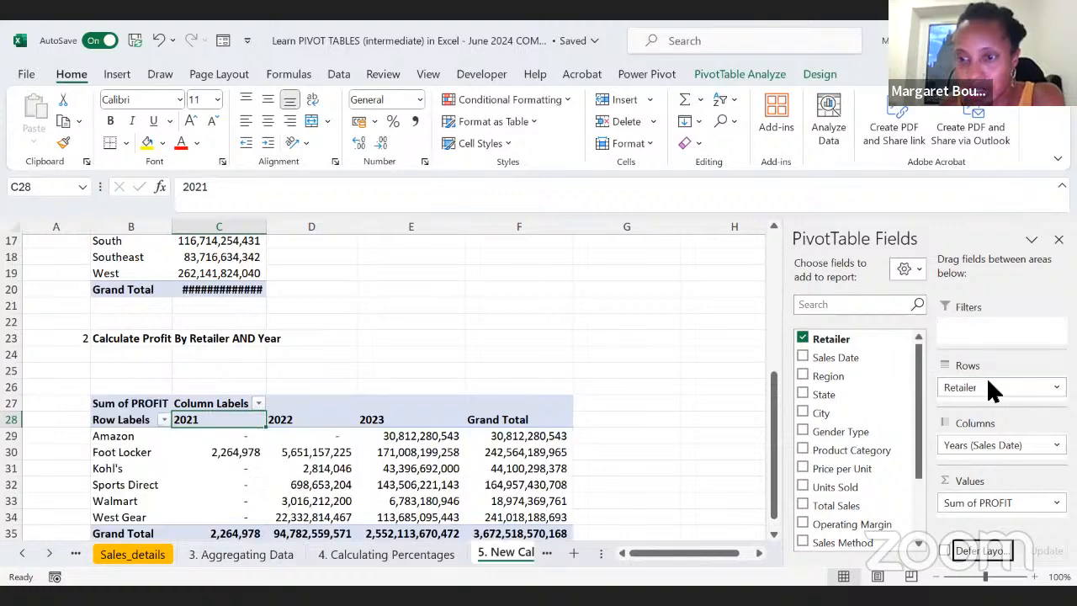
pyautogui.scroll(-2, 348, 474)
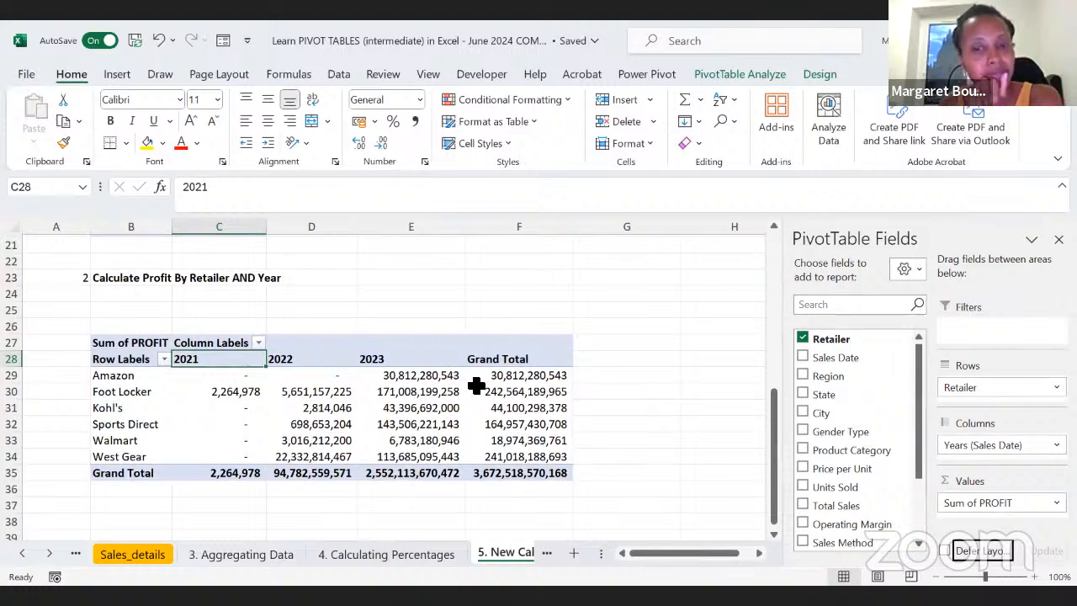
pyautogui.moveTo(476, 385)
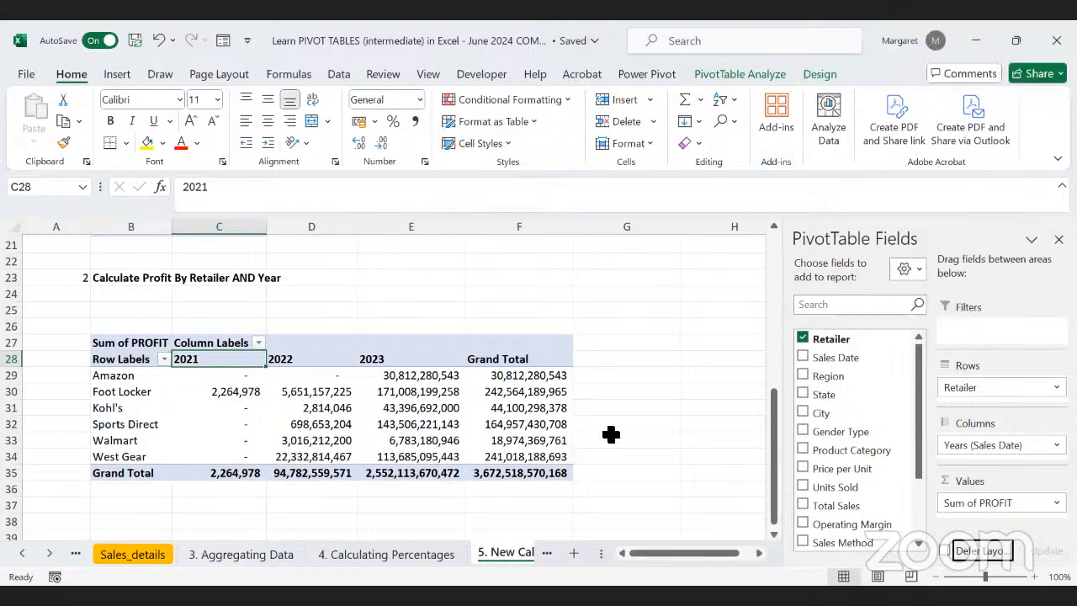
# Step: Open the 6. Pivot Charts sheet
pyautogui.scroll(1, 611, 434)
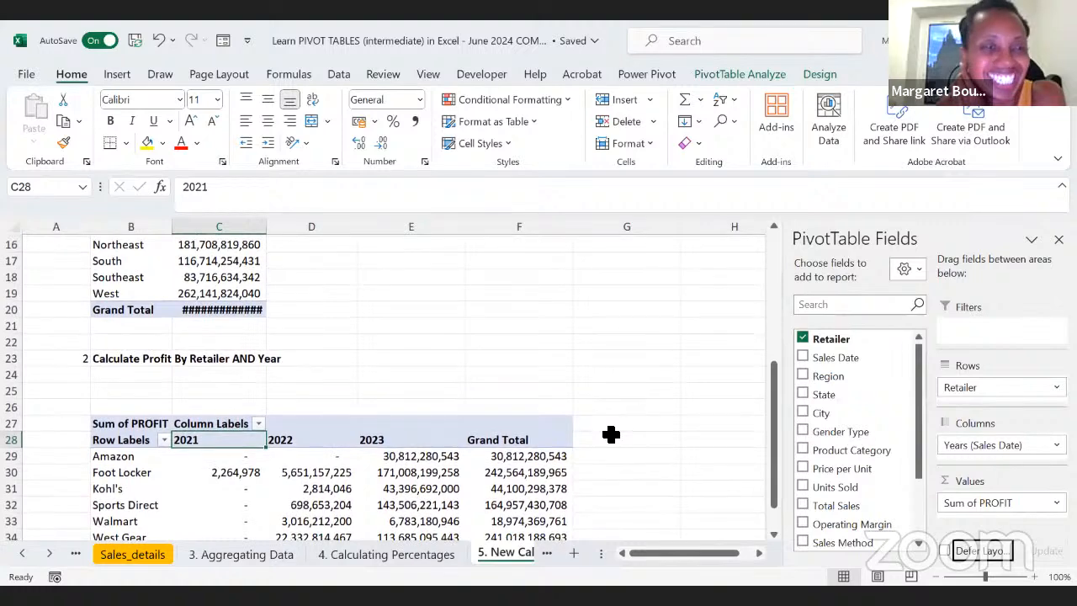
pyautogui.scroll(5, 611, 434)
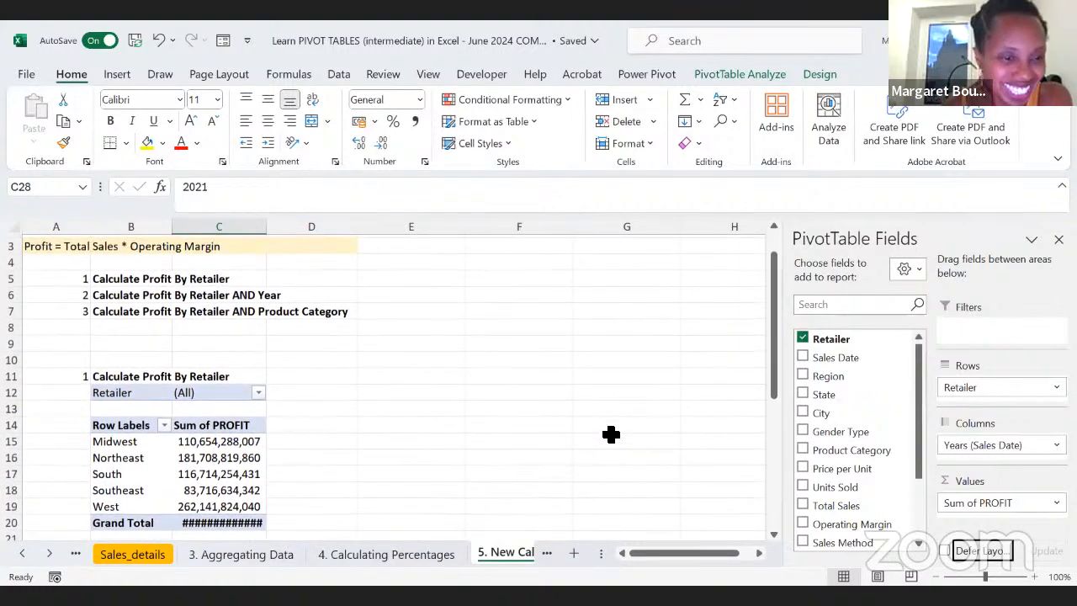
pyautogui.scroll(-3, 611, 435)
pyautogui.scroll(-2, 336, 474)
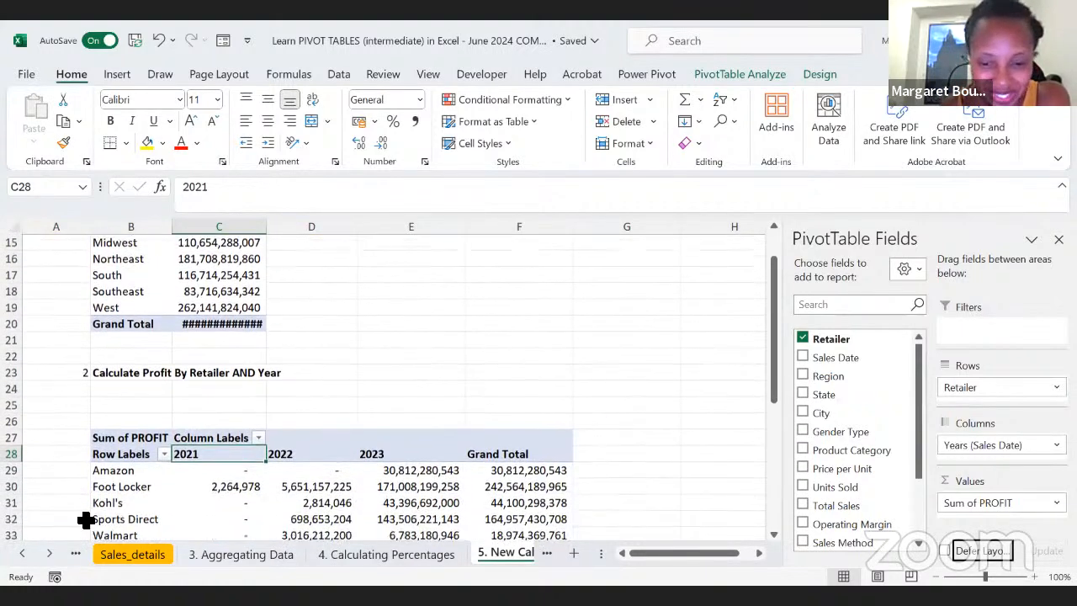
pyautogui.click(49, 555)
pyautogui.click(50, 555)
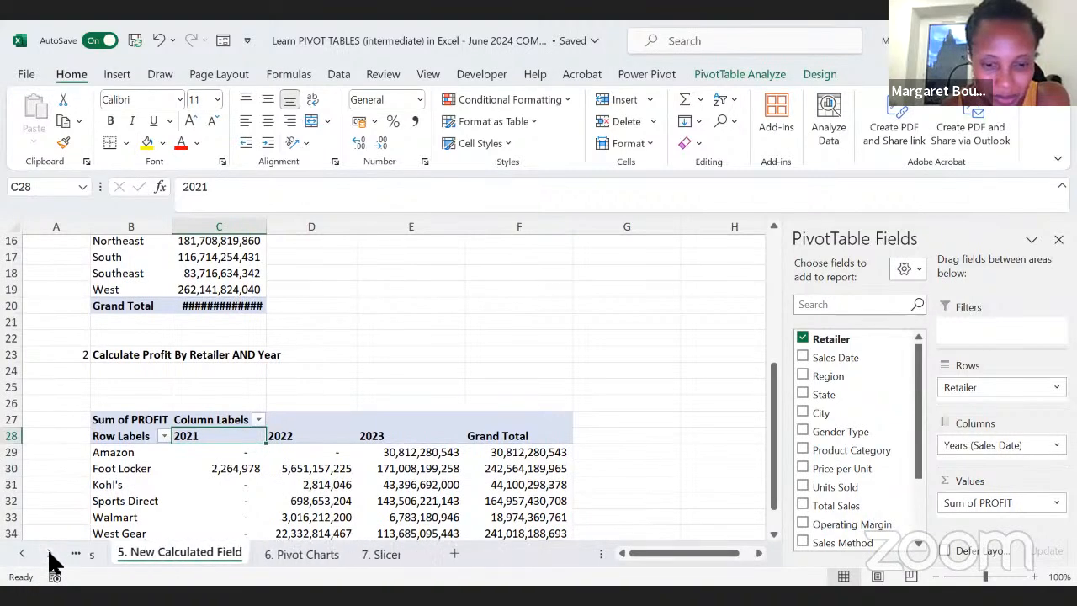
pyautogui.click(281, 553)
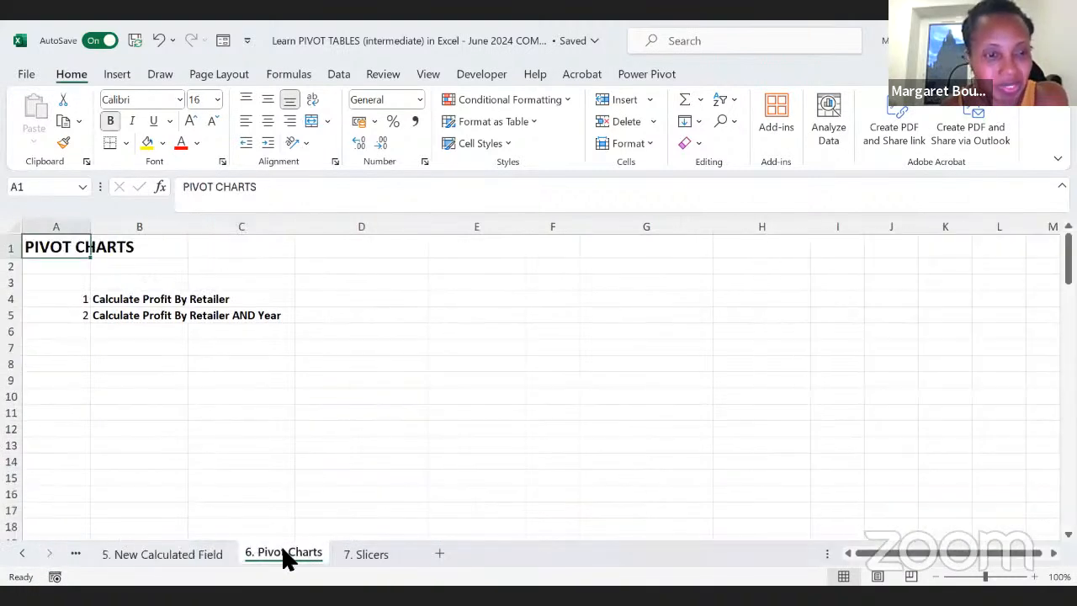
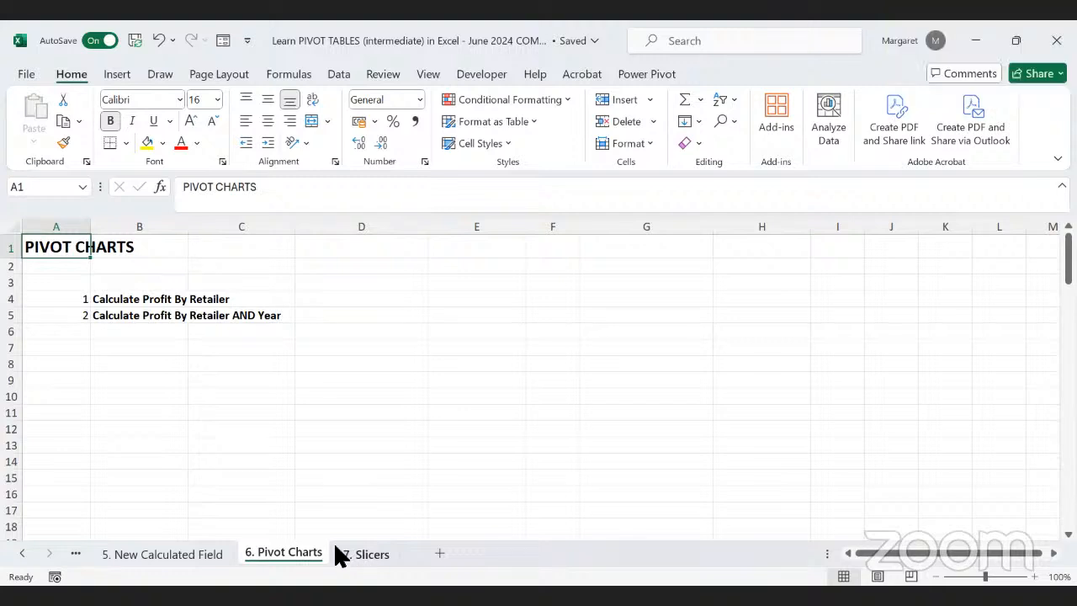
# Step: Return to the 5. New Calculated Field sheet and widen column C so the profit grand total fits
pyautogui.click(164, 557)
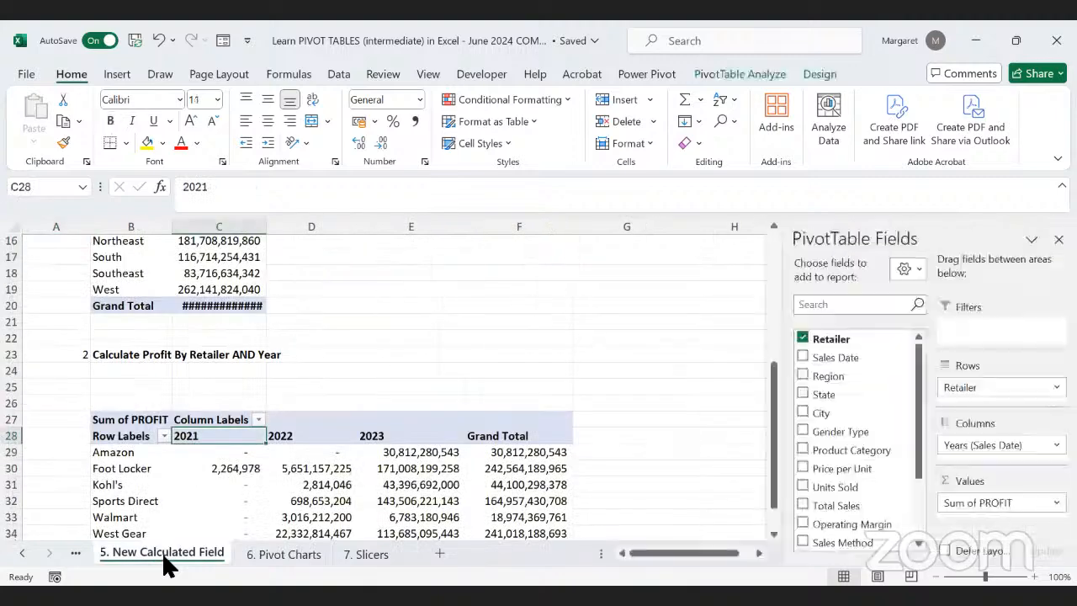
pyautogui.scroll(3, 257, 439)
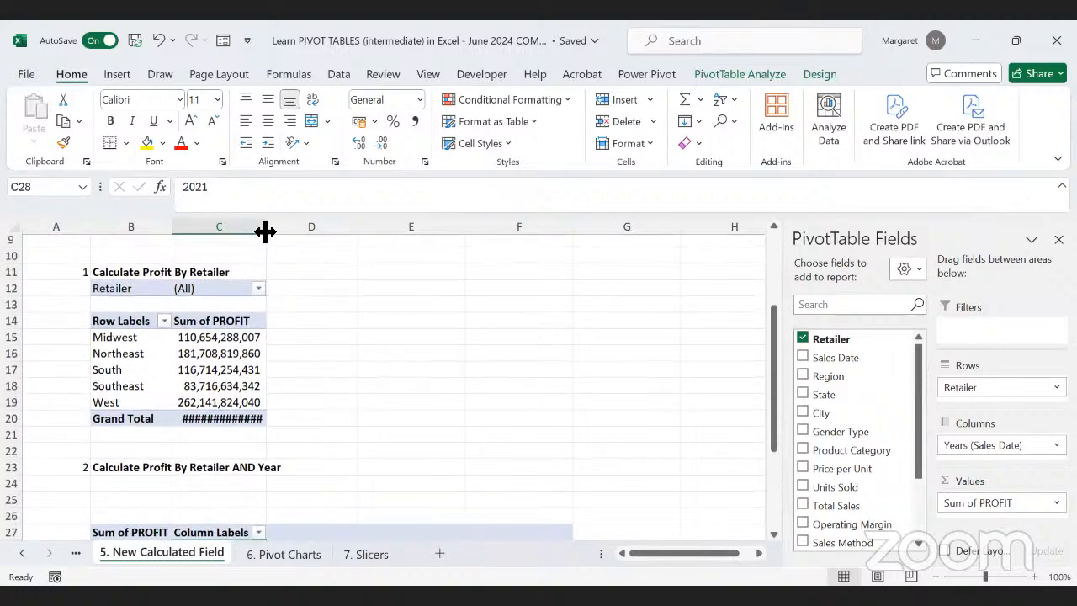
pyautogui.moveTo(267, 229); pyautogui.dragTo(281, 227)
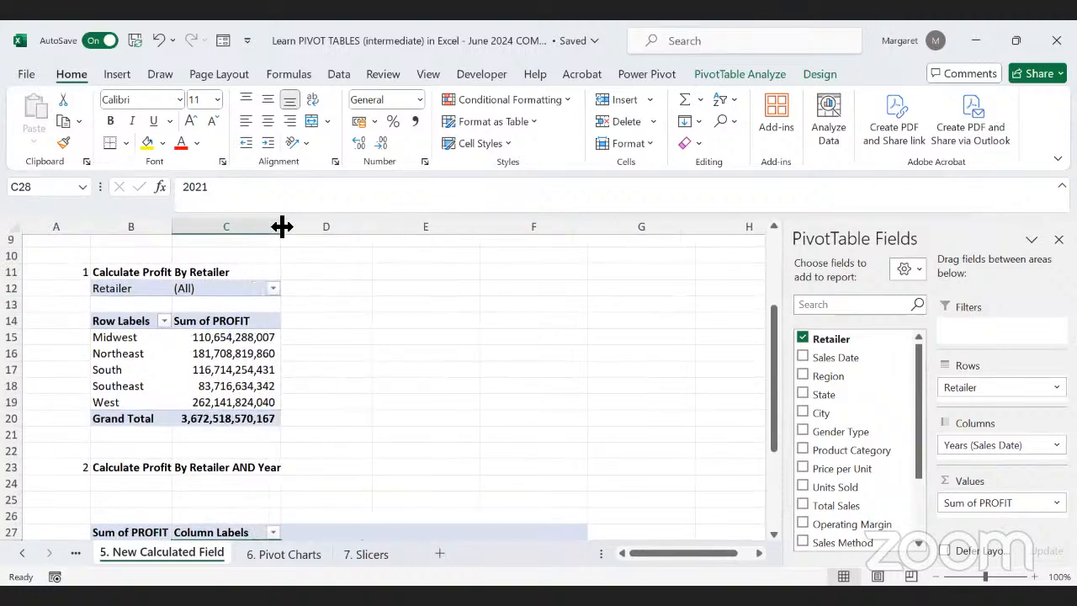
# Step: Examine the layout of the two profit PivotTables and their headings on the sheet
pyautogui.scroll(1, 337, 328)
pyautogui.scroll(2, 336, 328)
pyautogui.scroll(-4, 337, 327)
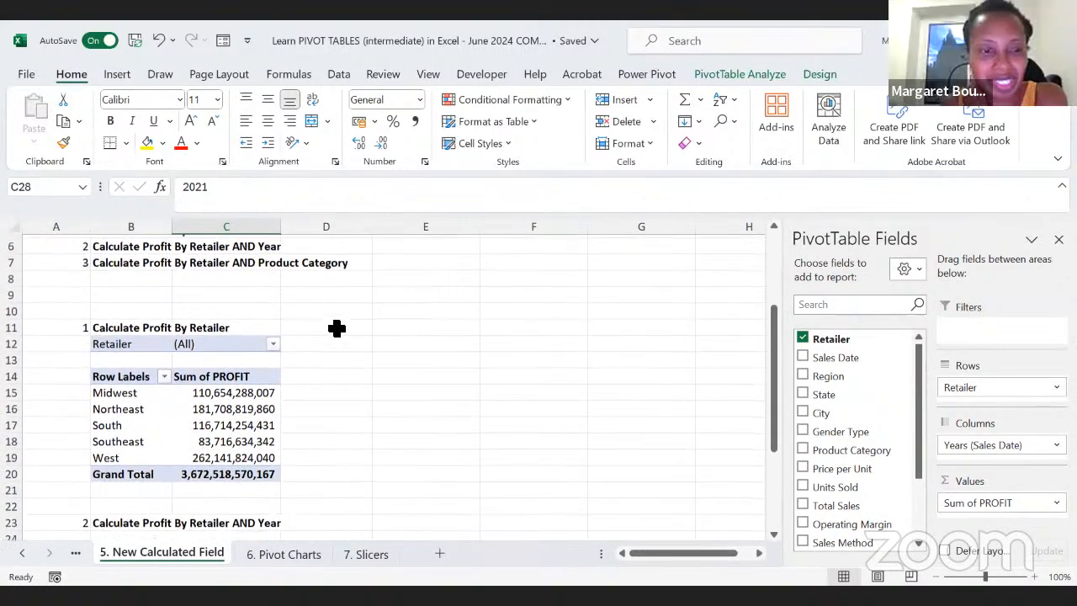
pyautogui.scroll(-2, 340, 337)
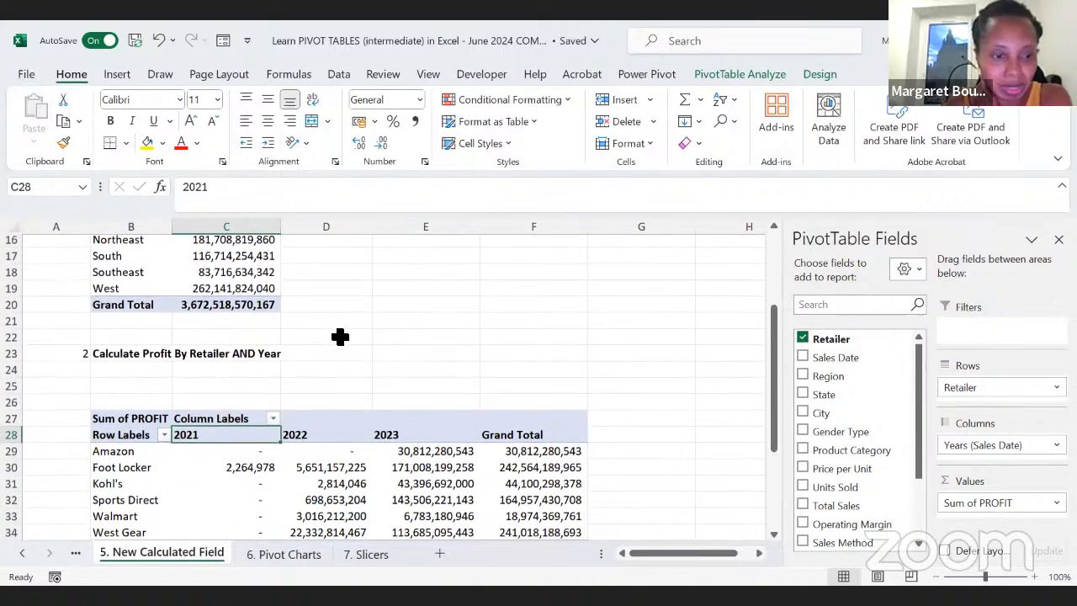
pyautogui.scroll(2, 340, 337)
pyautogui.scroll(1, 340, 336)
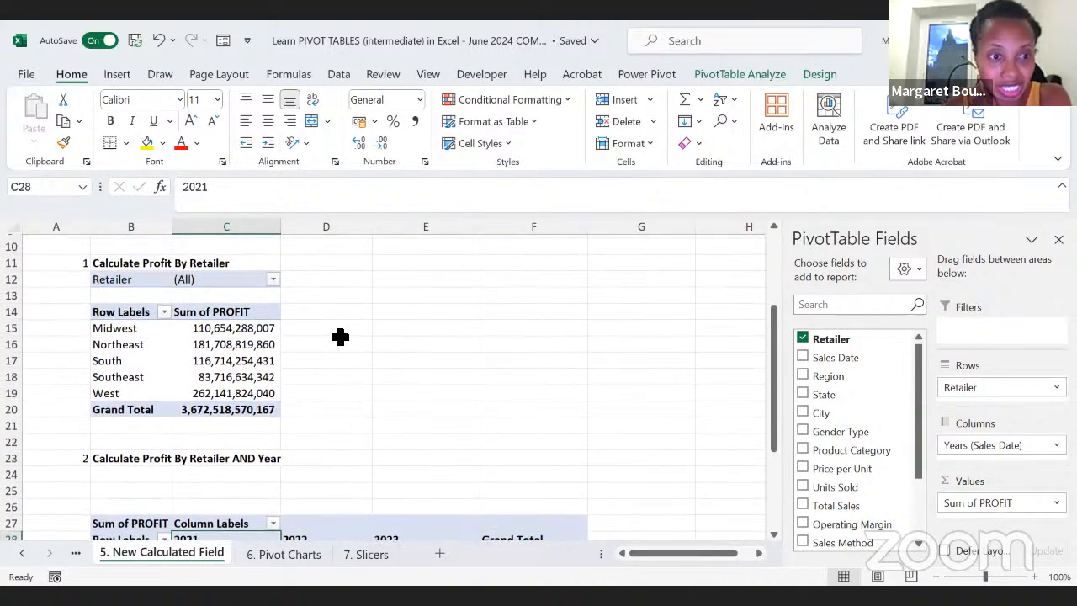
pyautogui.scroll(-3, 416, 377)
pyautogui.scroll(4, 415, 377)
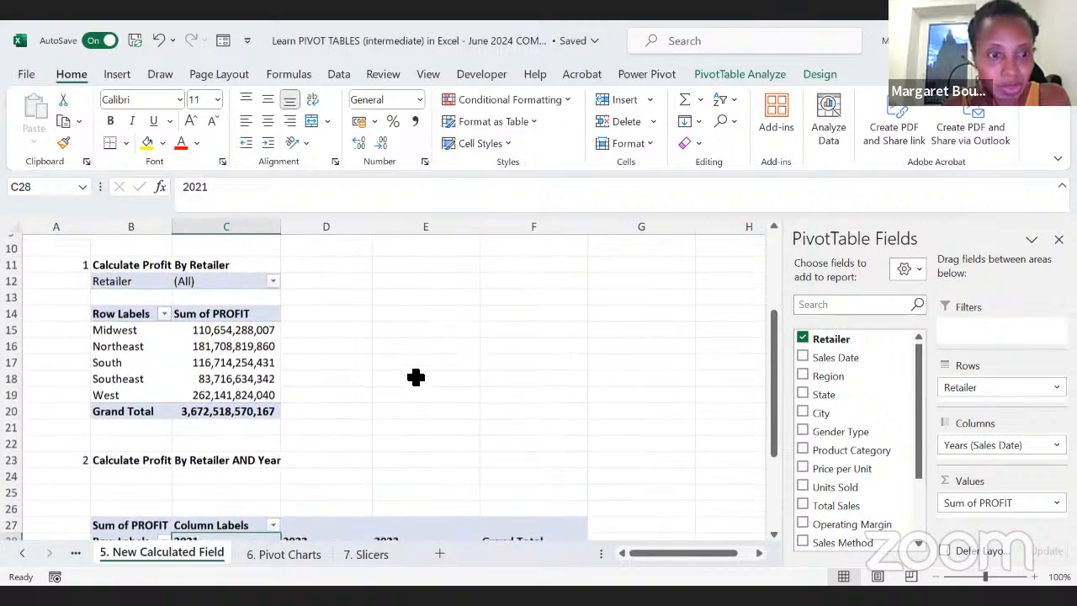
pyautogui.scroll(1, 416, 378)
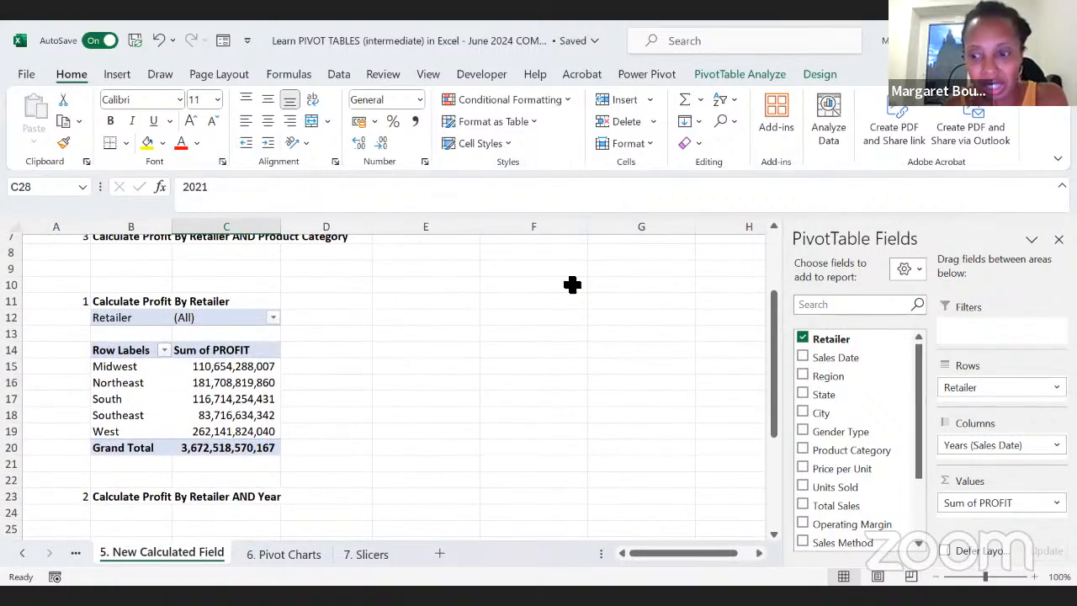
# Step: Delete the empty rows 24 and 25 above the second PivotTable
pyautogui.scroll(-2, 456, 478)
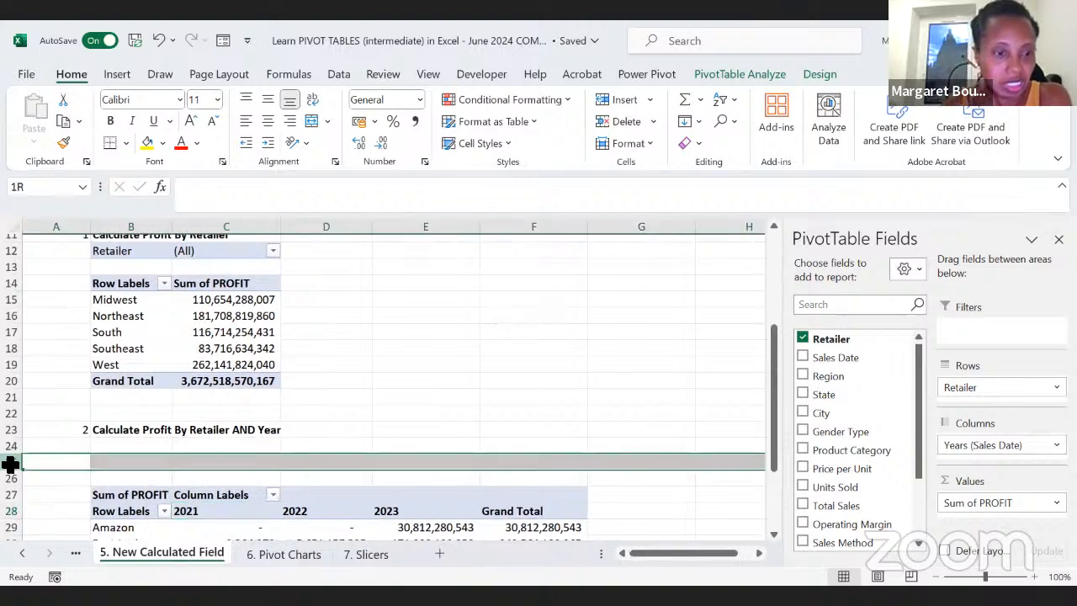
pyautogui.moveTo(10, 462); pyautogui.dragTo(10, 446)
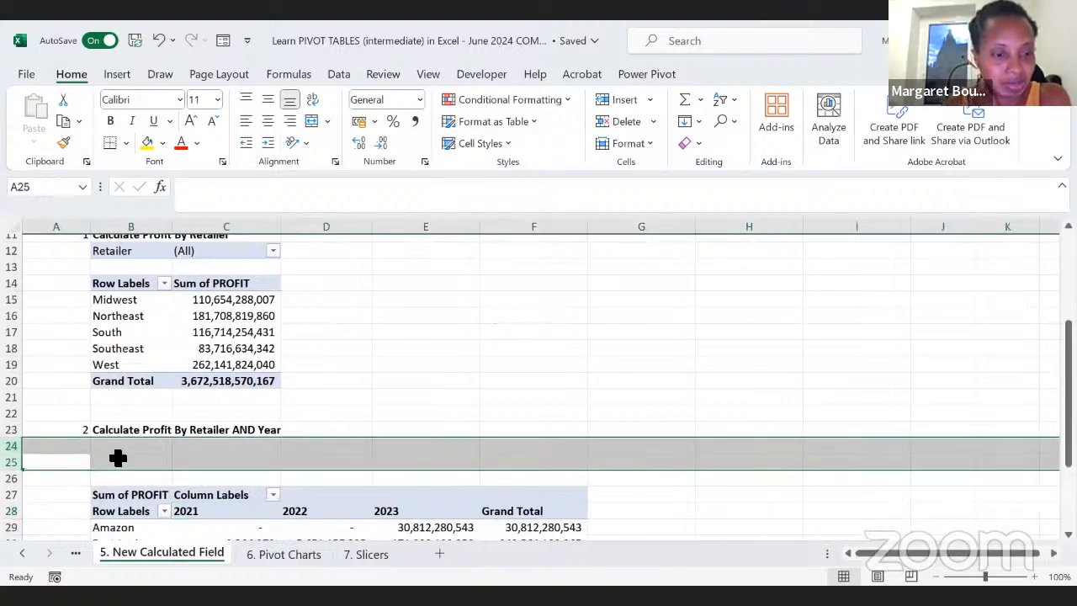
pyautogui.rightClick(116, 451)
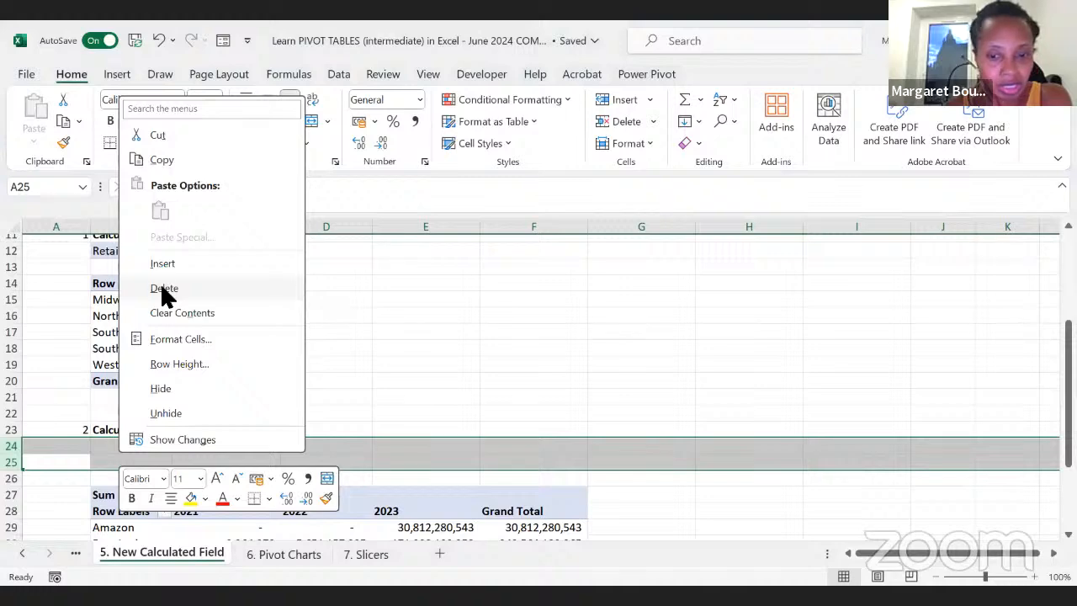
pyautogui.click(163, 289)
# Step: Move the Calculate Profit By Retailer AND Year heading and its PivotTable to cell E11, beside the first PivotTable
pyautogui.moveTo(558, 450); pyautogui.dragTo(75, 289)
pyautogui.hotkey('ctrl', 'c')
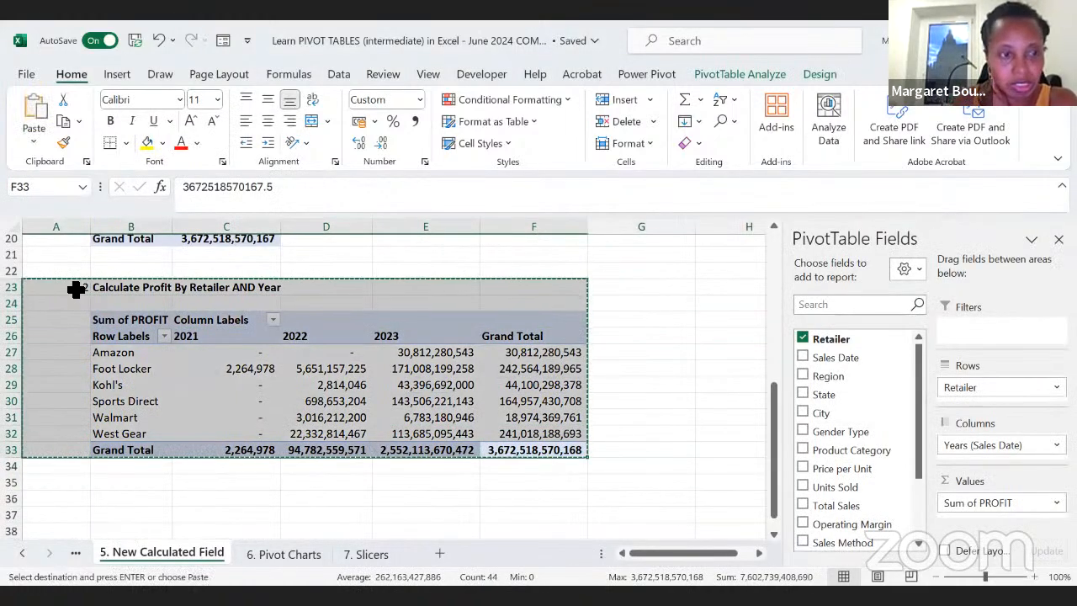
pyautogui.scroll(5, 376, 344)
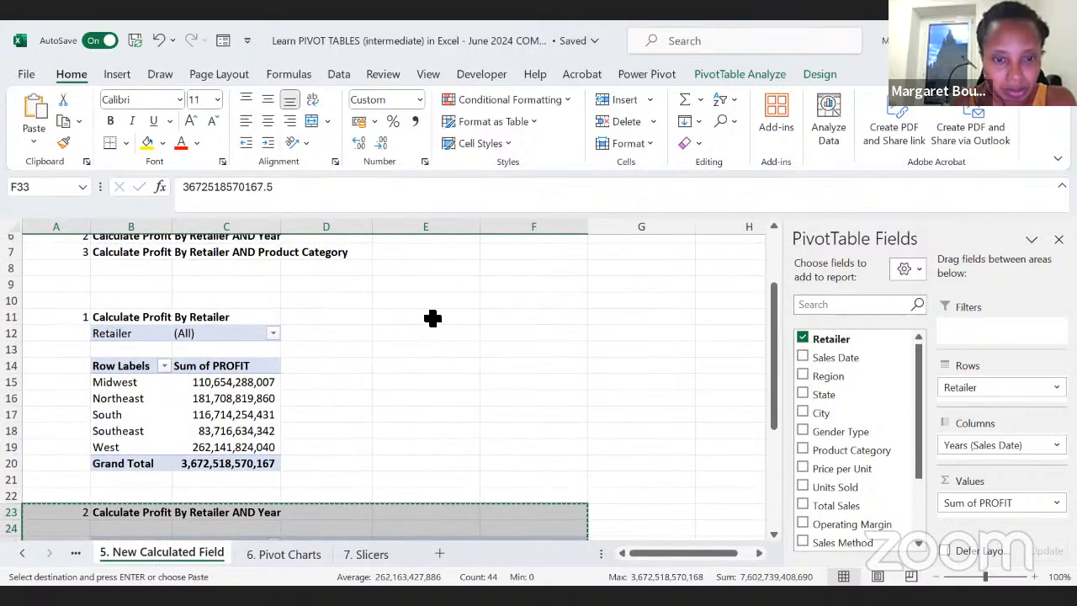
pyautogui.click(433, 317)
pyautogui.hotkey('ctrl', 'v')
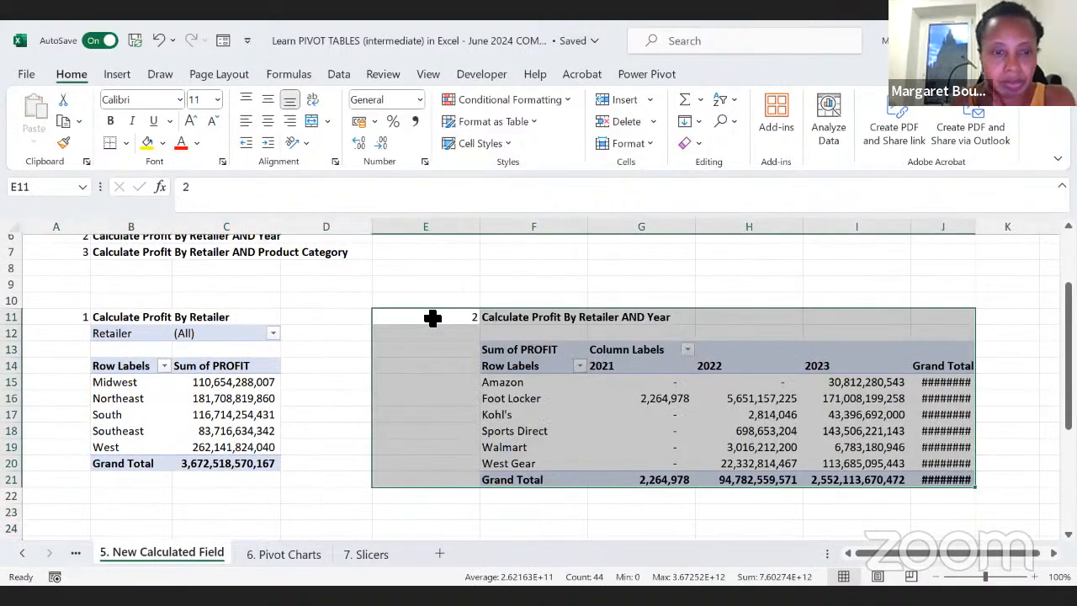
# Step: Insert a Clustered Column PivotChart based on the first PivotTable, Calculate Profit By Retailer
pyautogui.click(305, 496)
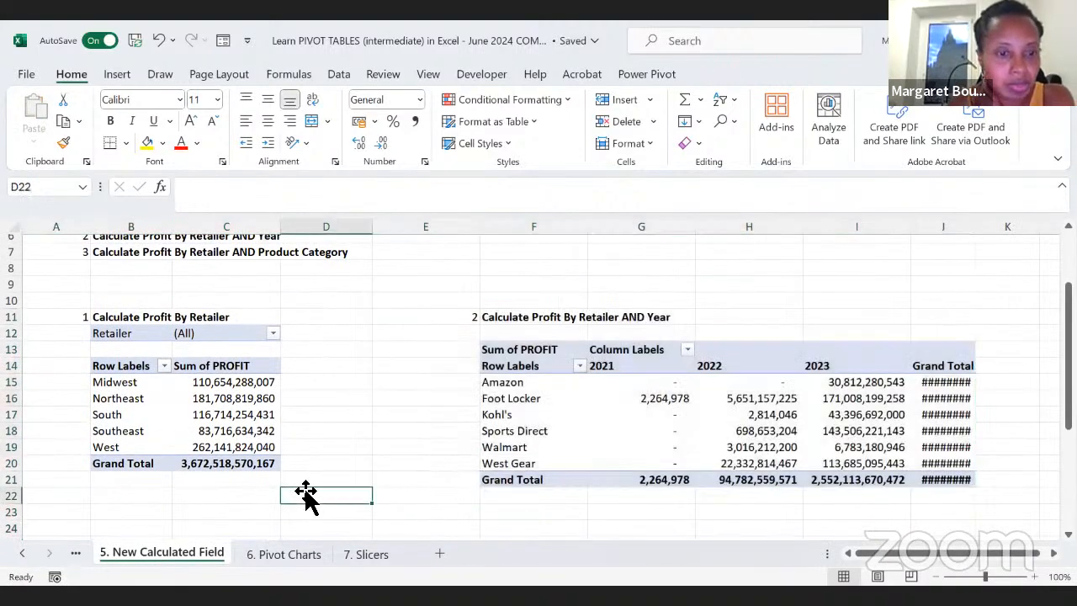
pyautogui.click(260, 463)
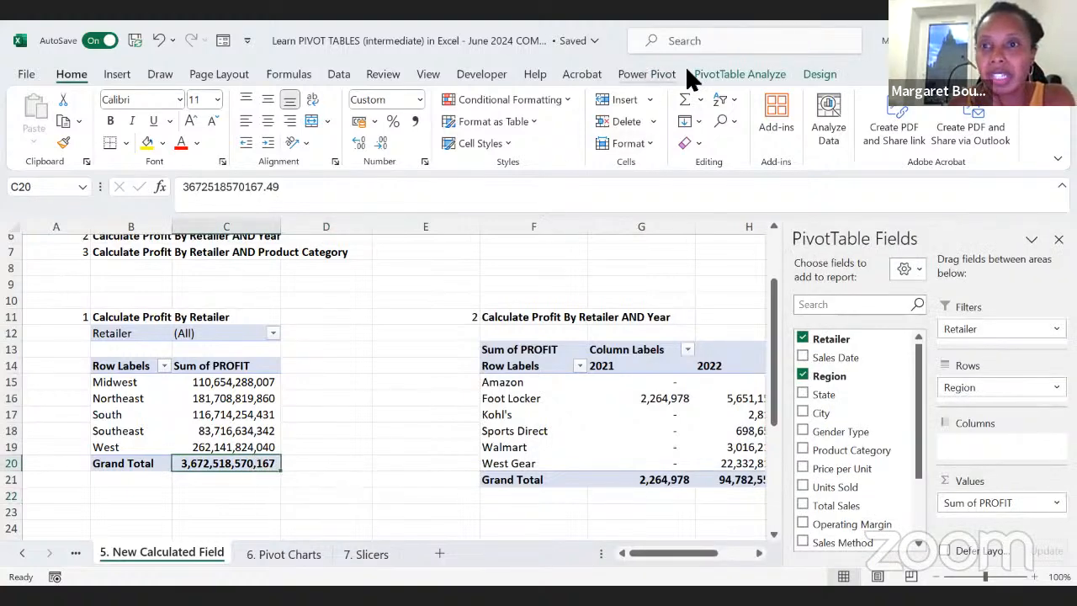
pyautogui.click(724, 72)
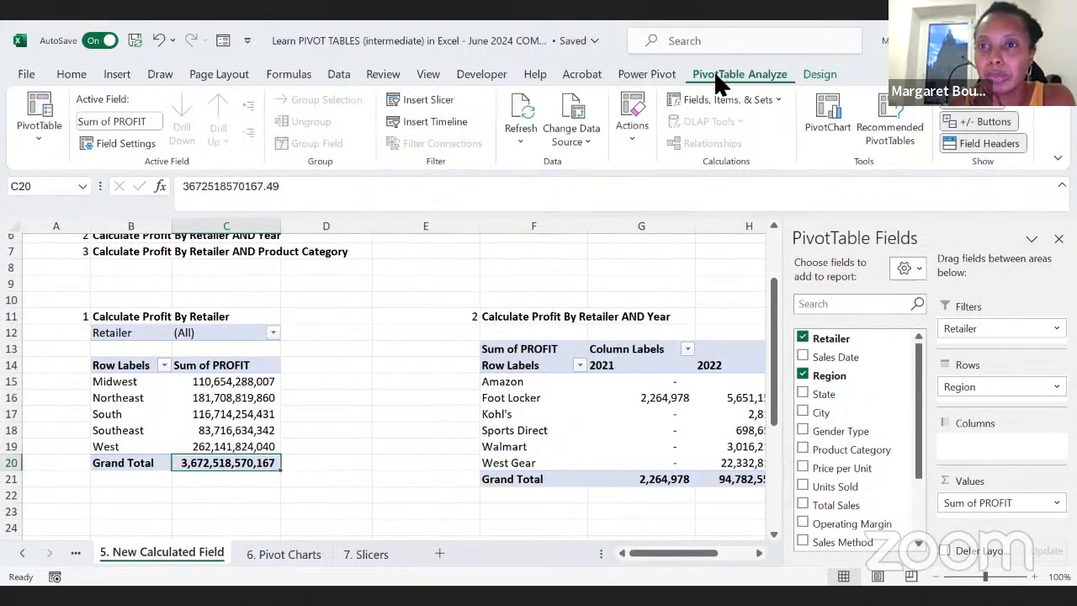
pyautogui.click(831, 117)
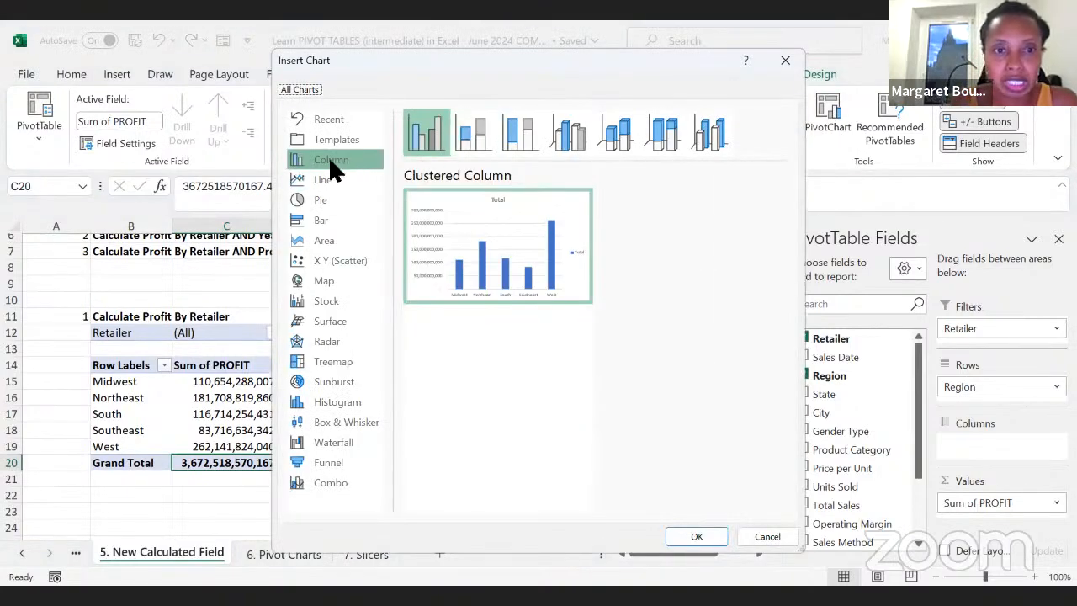
pyautogui.click(310, 177)
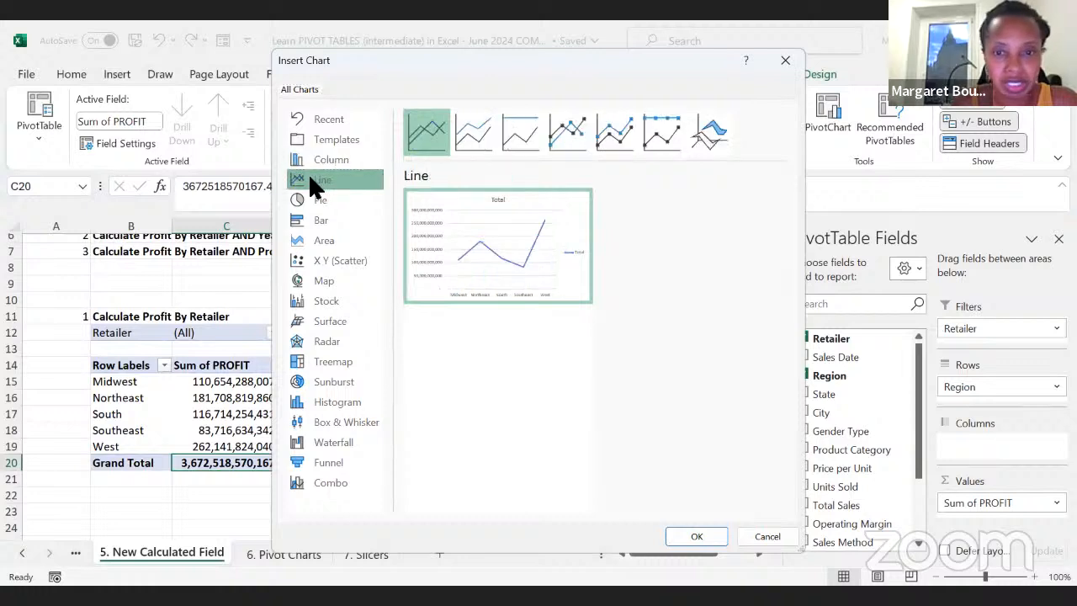
pyautogui.click(316, 160)
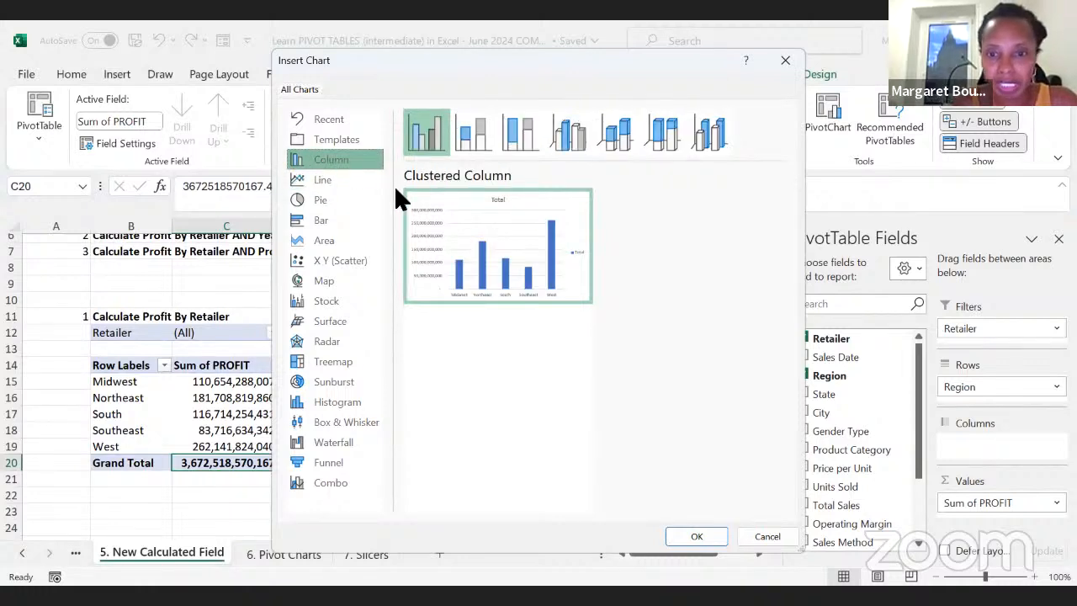
pyautogui.moveTo(436, 190)
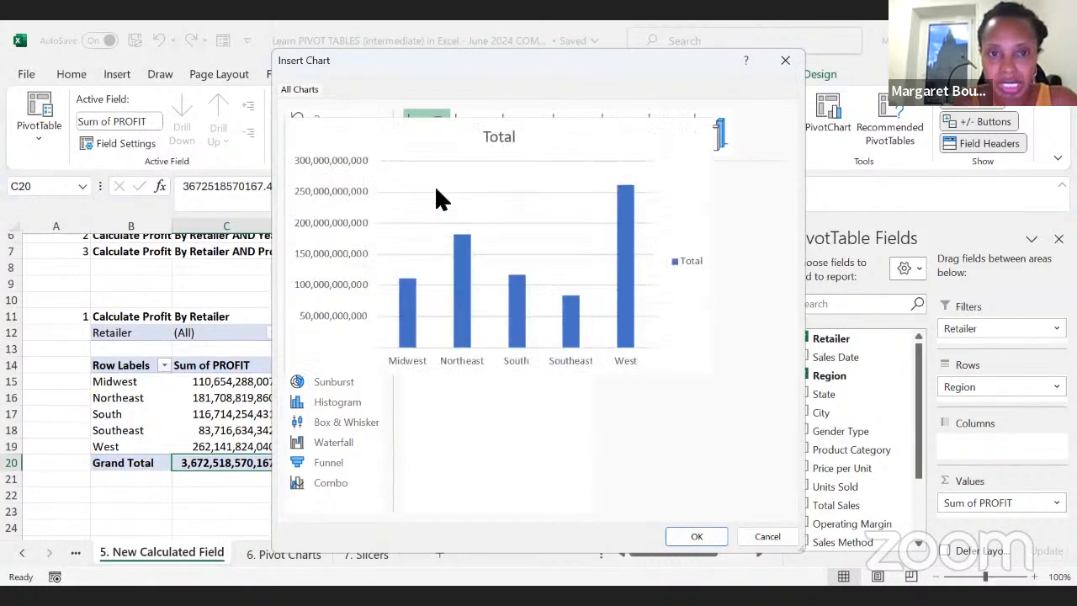
pyautogui.click(695, 539)
# Step: Move the PivotChart directly below the first PivotTable, with its upper edge at about row 23
pyautogui.scroll(2, 354, 493)
pyautogui.moveTo(393, 314); pyautogui.dragTo(373, 503)
pyautogui.scroll(-5, 556, 447)
pyautogui.scroll(-1, 552, 356)
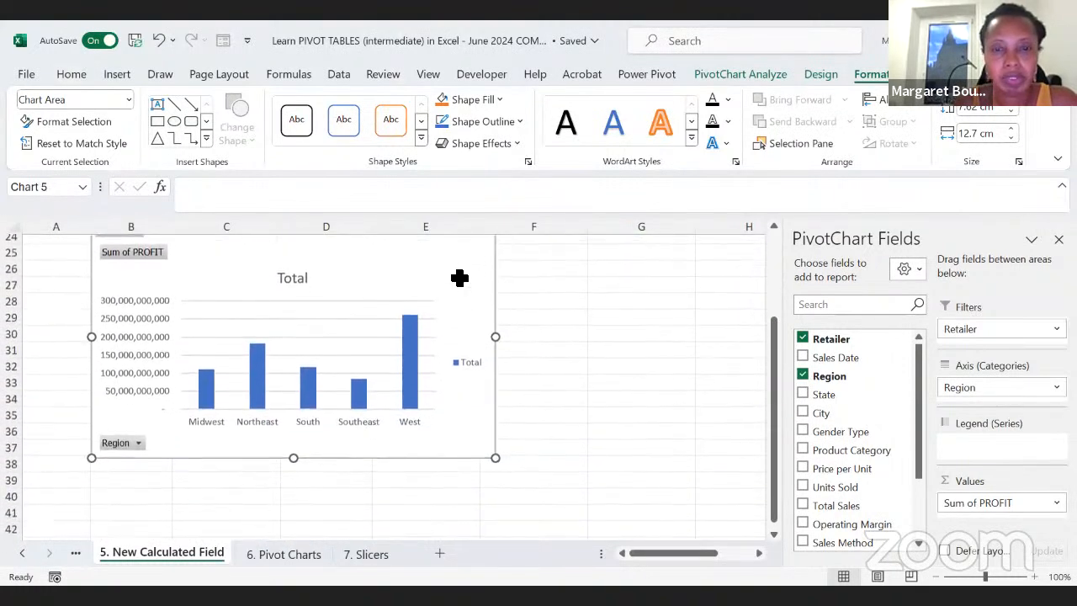
# Step: Apply the sixth chart style, with translucent outlined columns, and delete the chart's Total legend
pyautogui.click(820, 75)
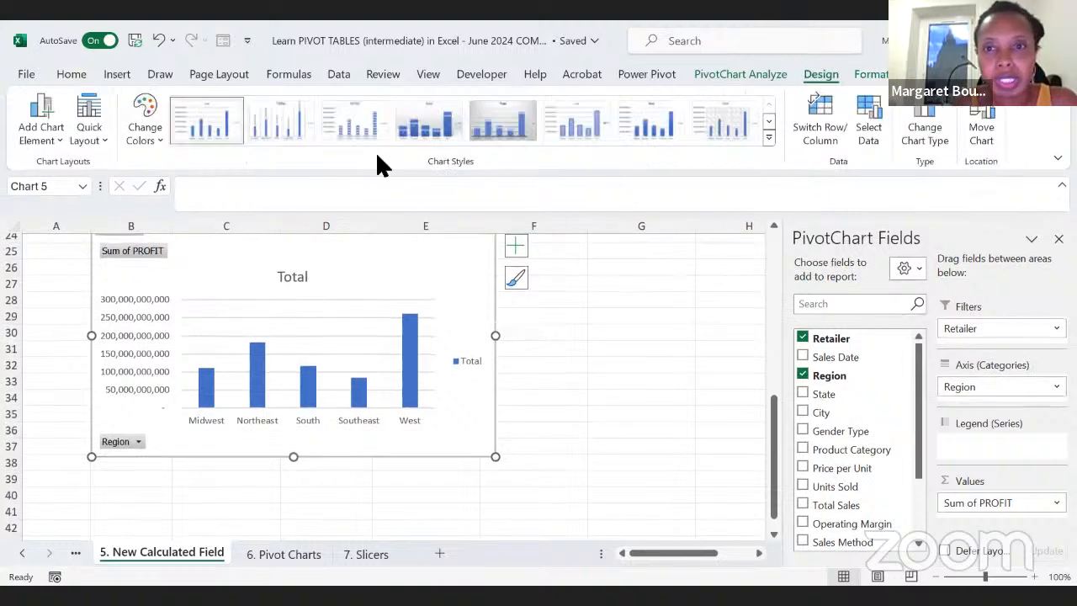
pyautogui.click(579, 137)
pyautogui.scroll(1, 512, 421)
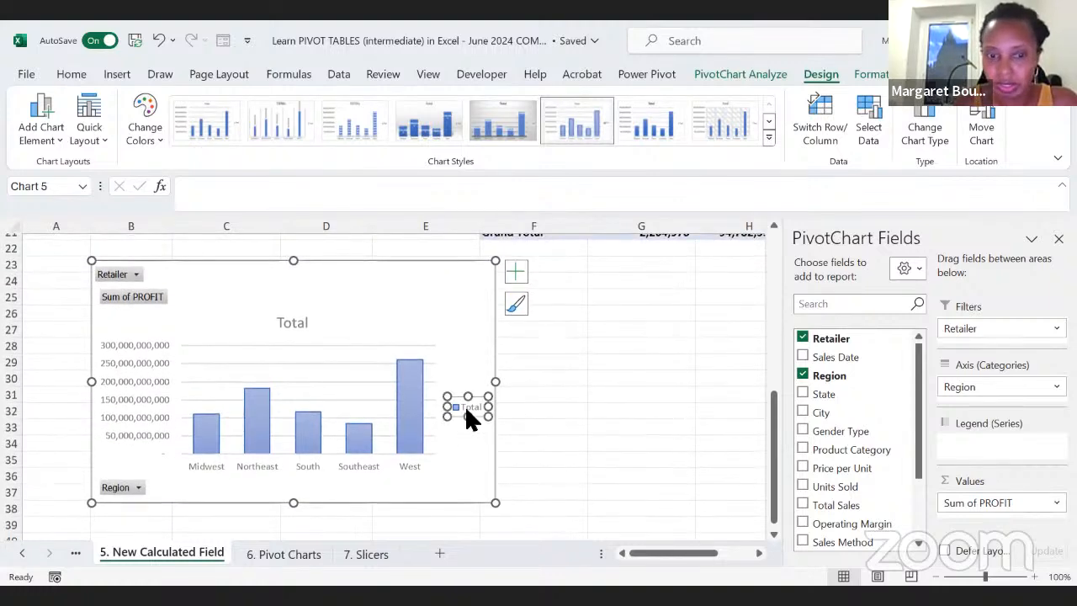
pyautogui.press('Delete')
# Step: Link the chart title to the heading in cell B11 with the formula ='5. New Calculated Field'!$B$11
pyautogui.click(295, 324)
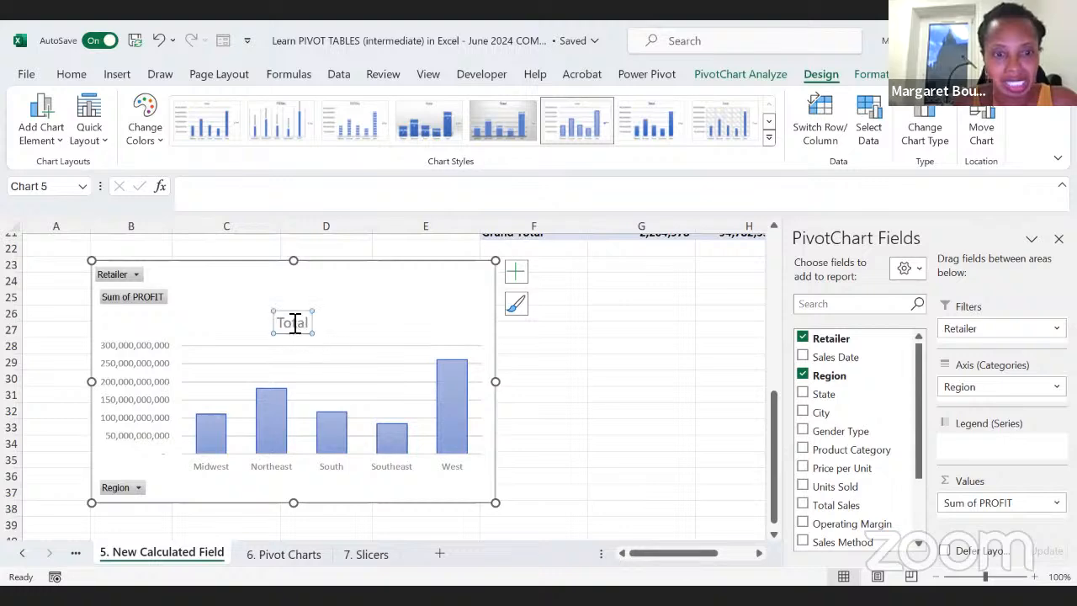
pyautogui.scroll(4, 304, 347)
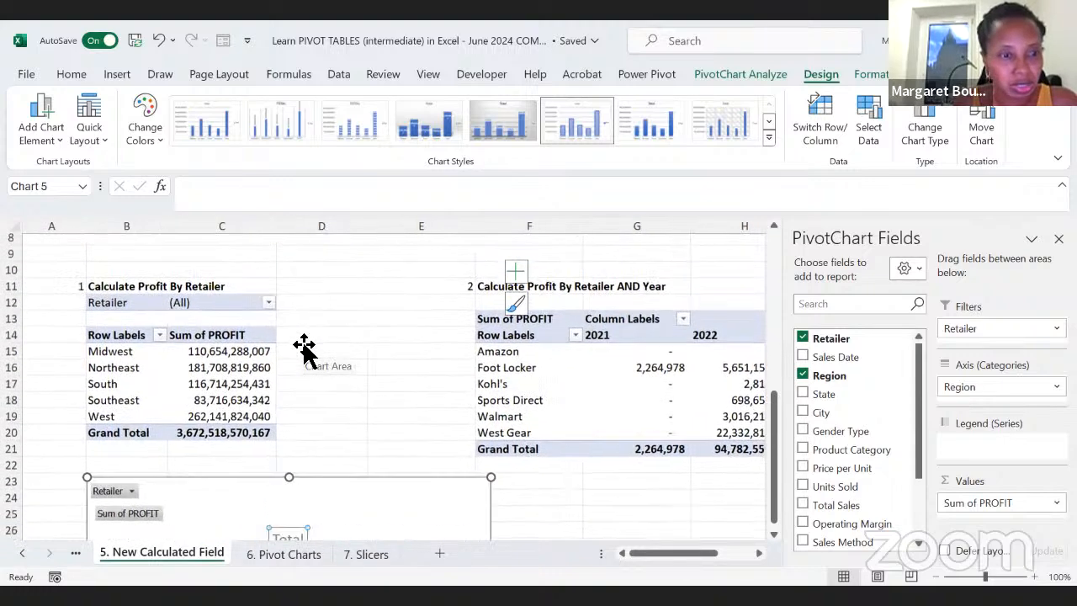
pyautogui.scroll(-1, 305, 346)
pyautogui.click(204, 202)
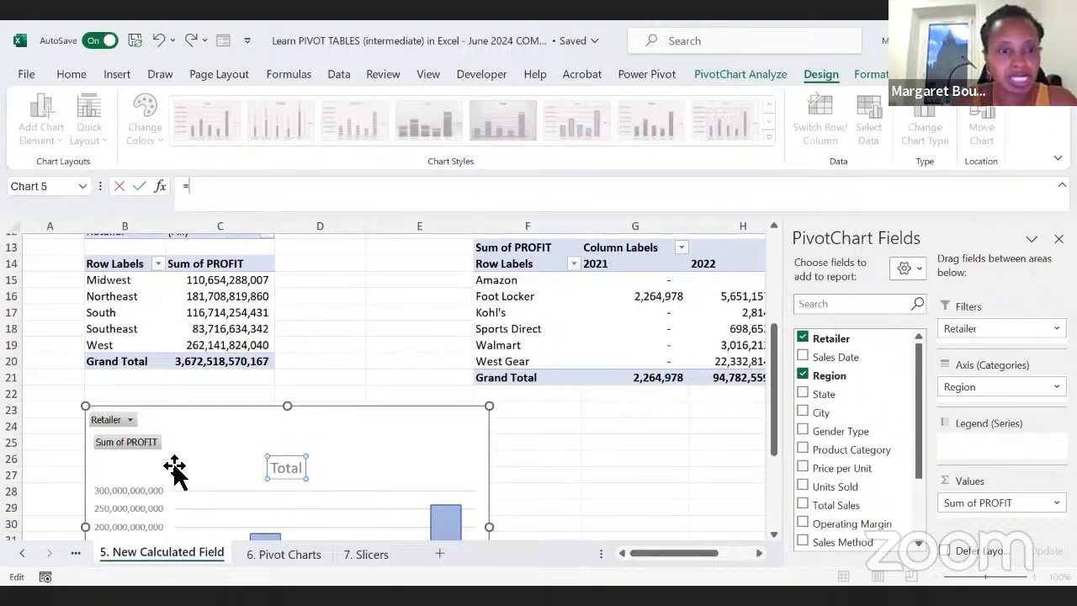
pyautogui.scroll(1, 186, 479)
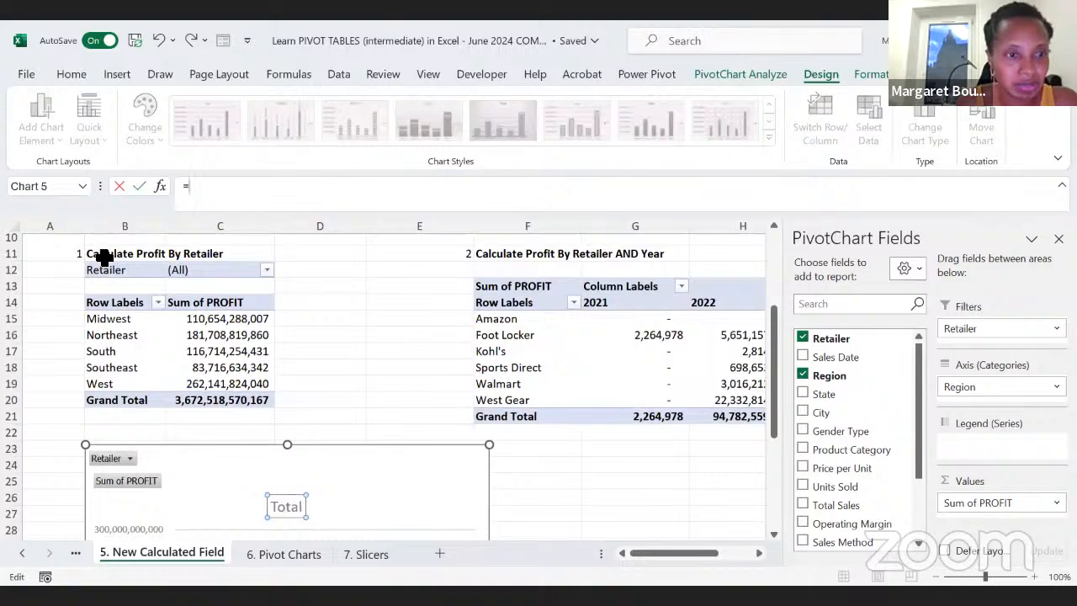
pyautogui.click(102, 253)
pyautogui.press('Return')
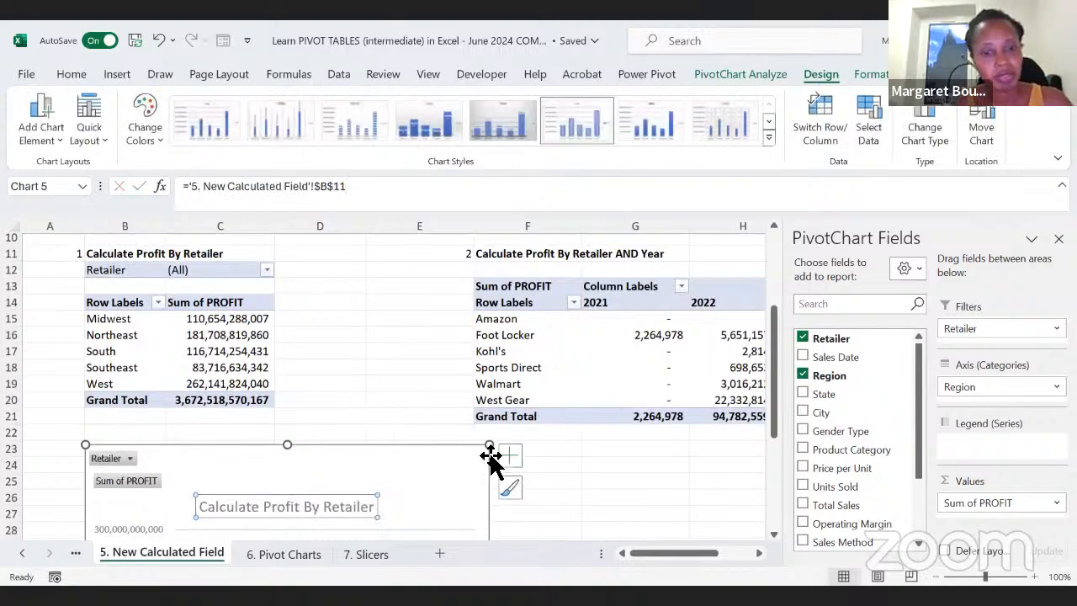
# Step: Compare the chart's title and columns with the heading in B11 and the first PivotTable
pyautogui.click(425, 403)
pyautogui.scroll(-2, 289, 532)
pyautogui.scroll(3, 289, 532)
pyautogui.click(114, 305)
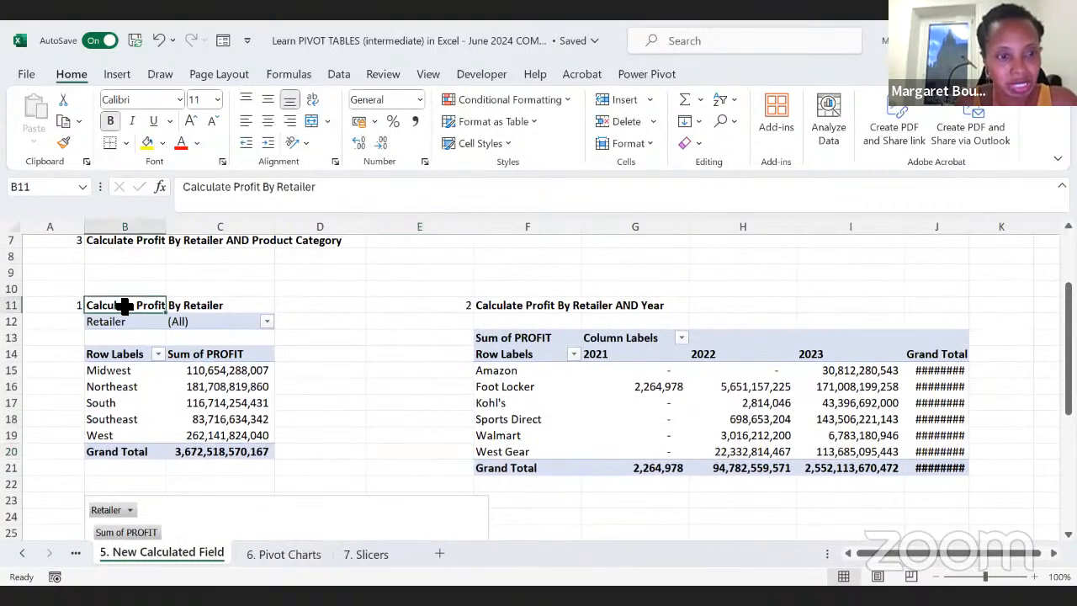
pyautogui.scroll(-4, 188, 380)
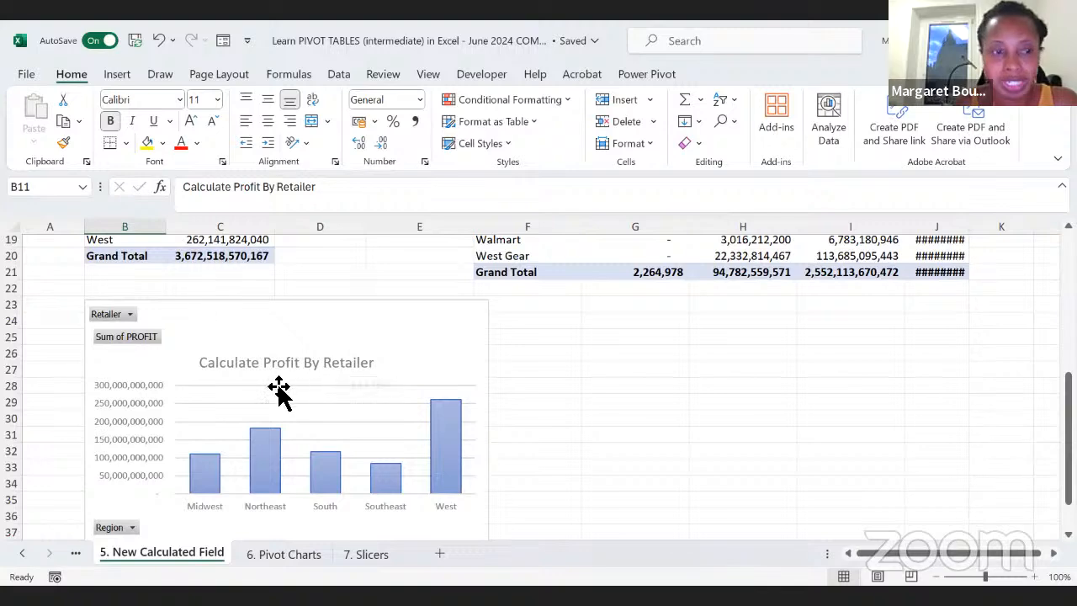
pyautogui.scroll(3, 278, 392)
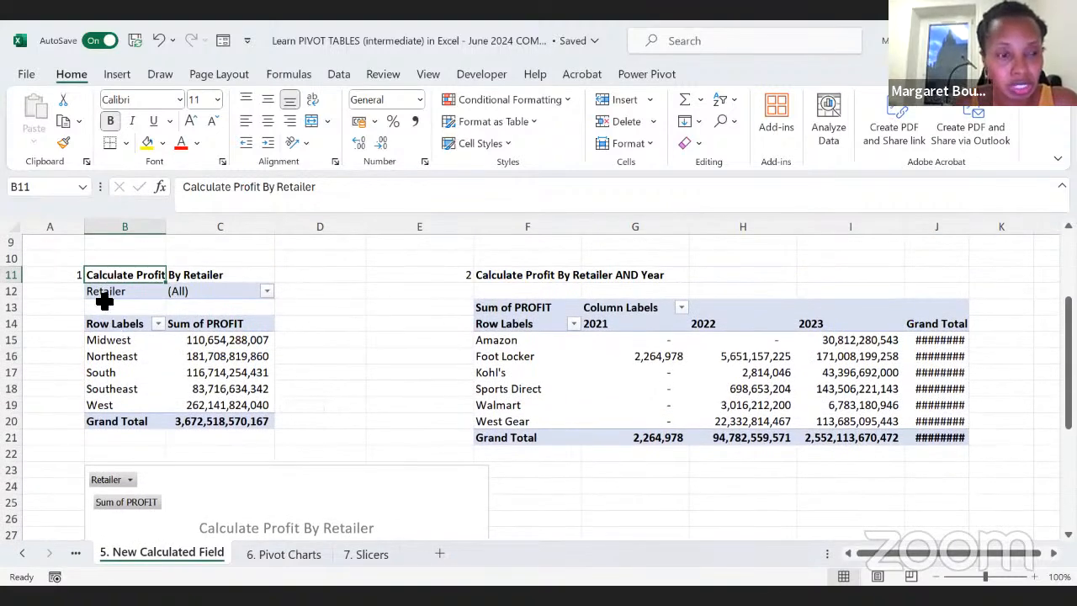
pyautogui.scroll(-4, 211, 362)
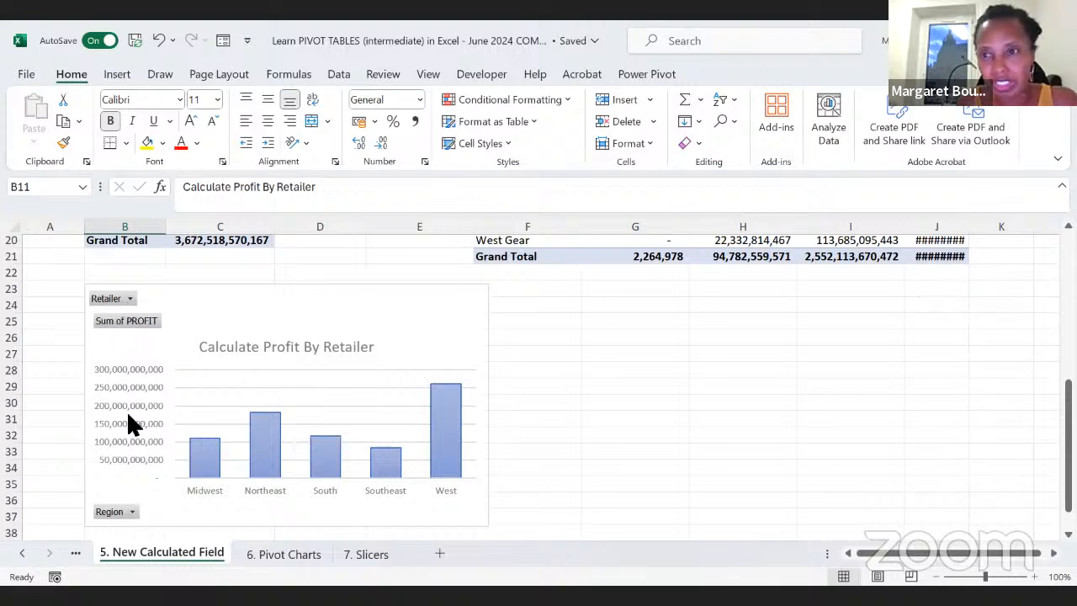
# Step: Hide all field buttons on the Calculate Profit By Retailer chart
pyautogui.click(348, 305)
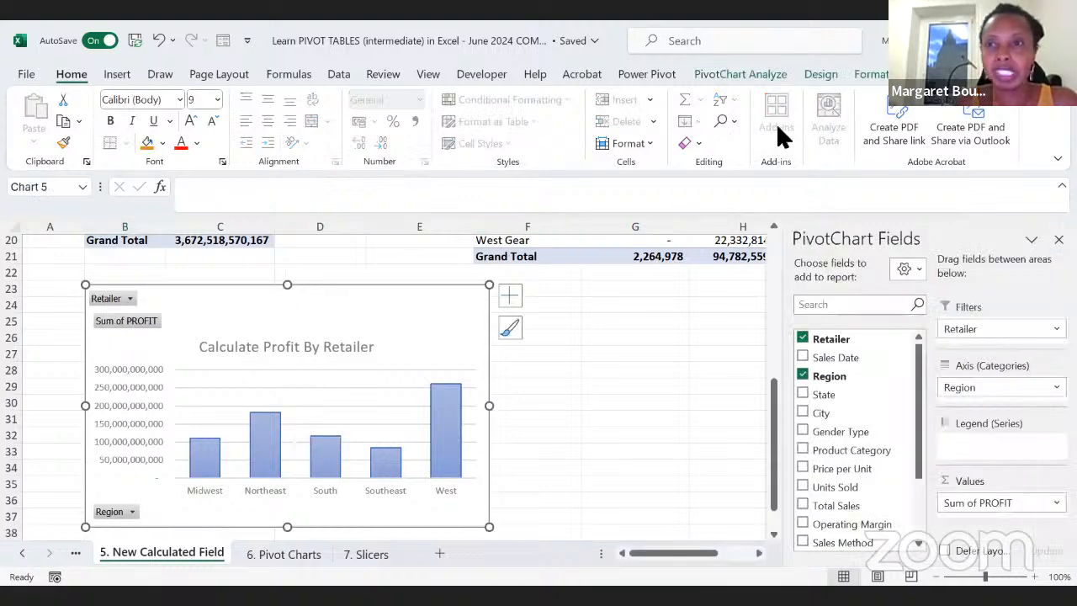
pyautogui.click(744, 75)
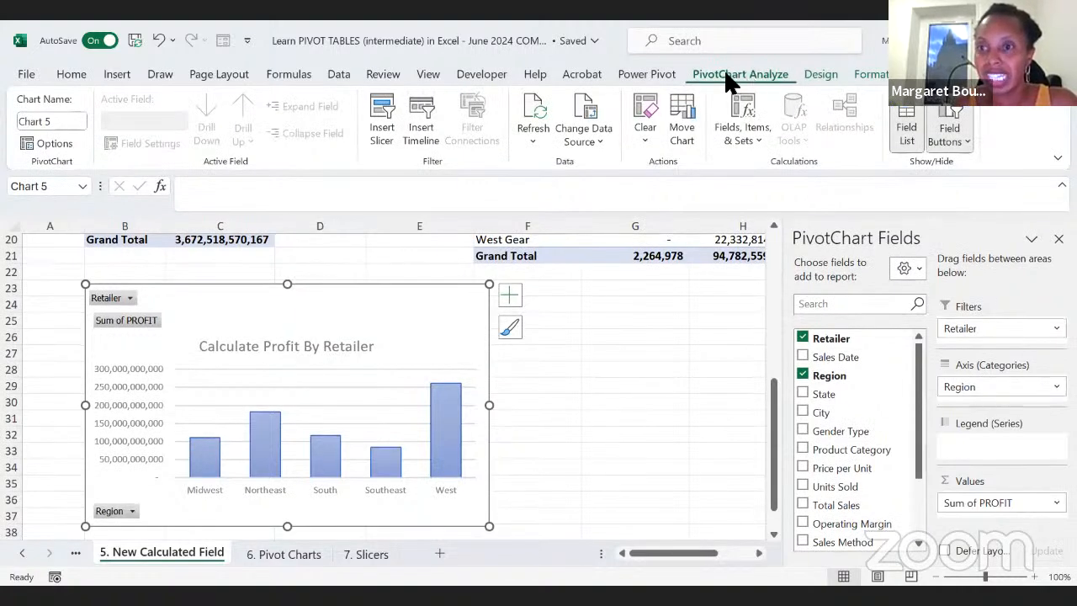
pyautogui.click(968, 139)
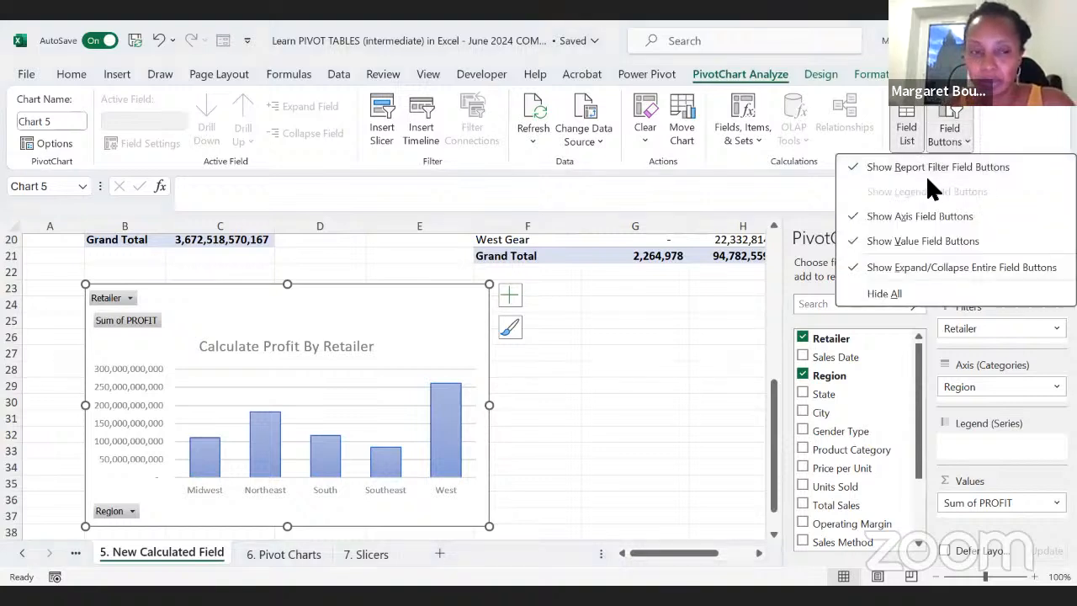
pyautogui.click(891, 287)
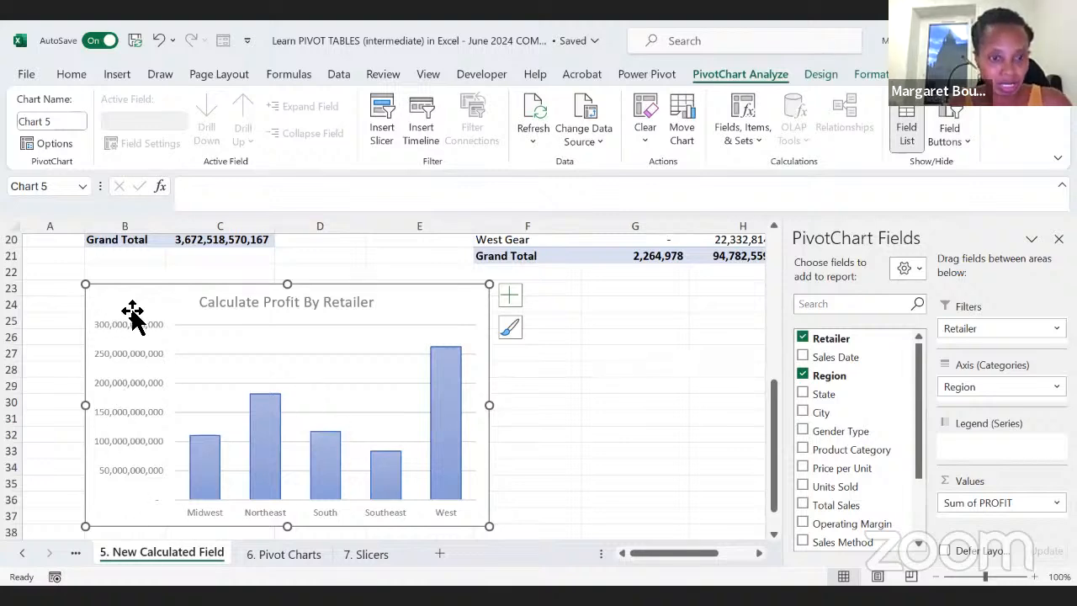
pyautogui.click(526, 500)
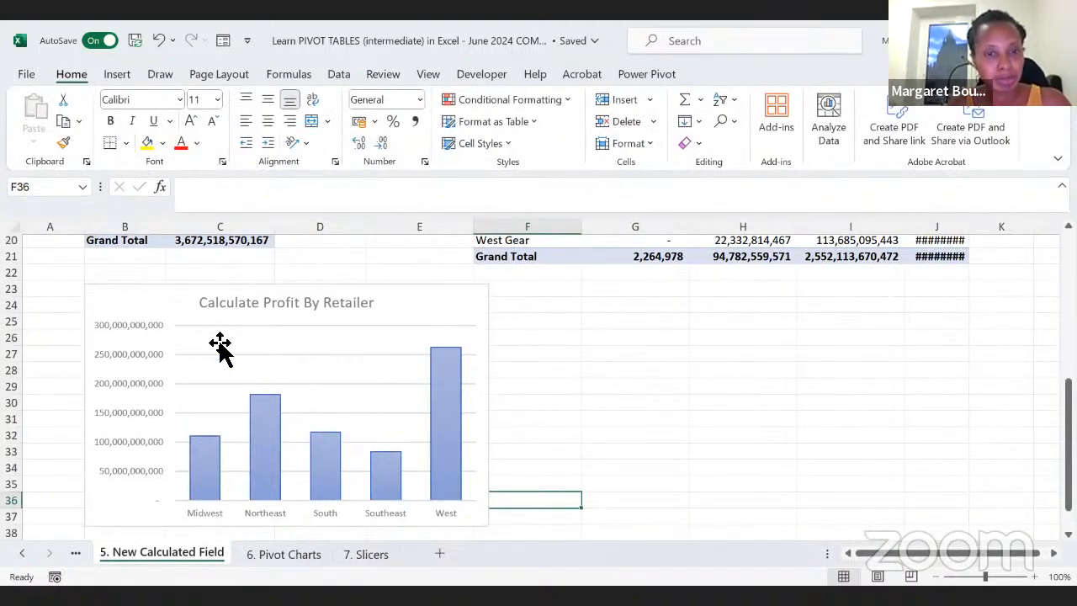
# Step: Insert a Stacked Column PivotChart from the second PivotTable, Calculate Profit By Retailer AND Year
pyautogui.scroll(2, 206, 386)
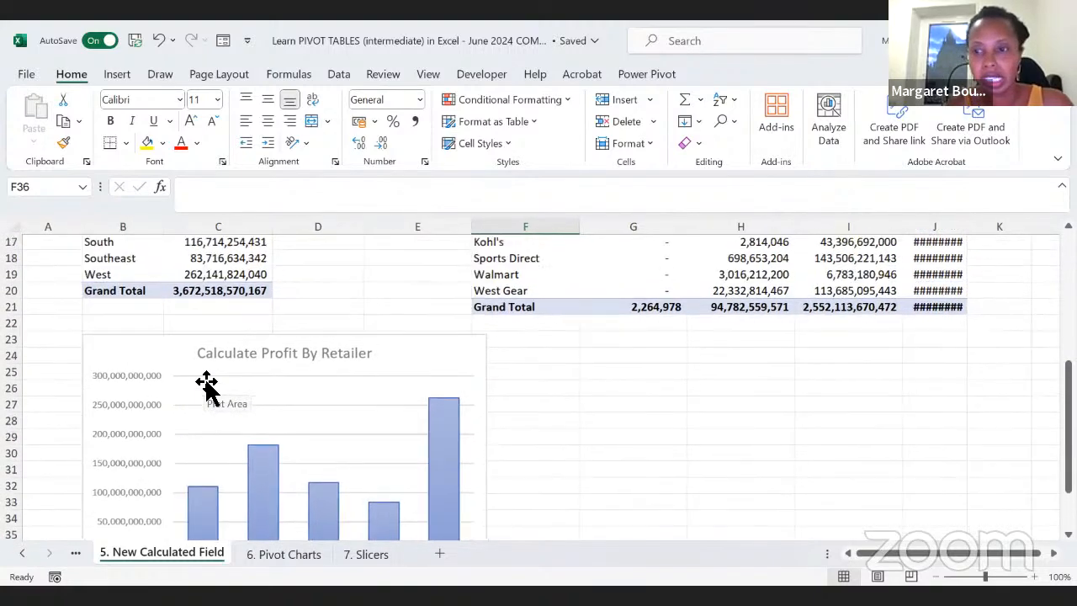
pyautogui.scroll(2, 623, 470)
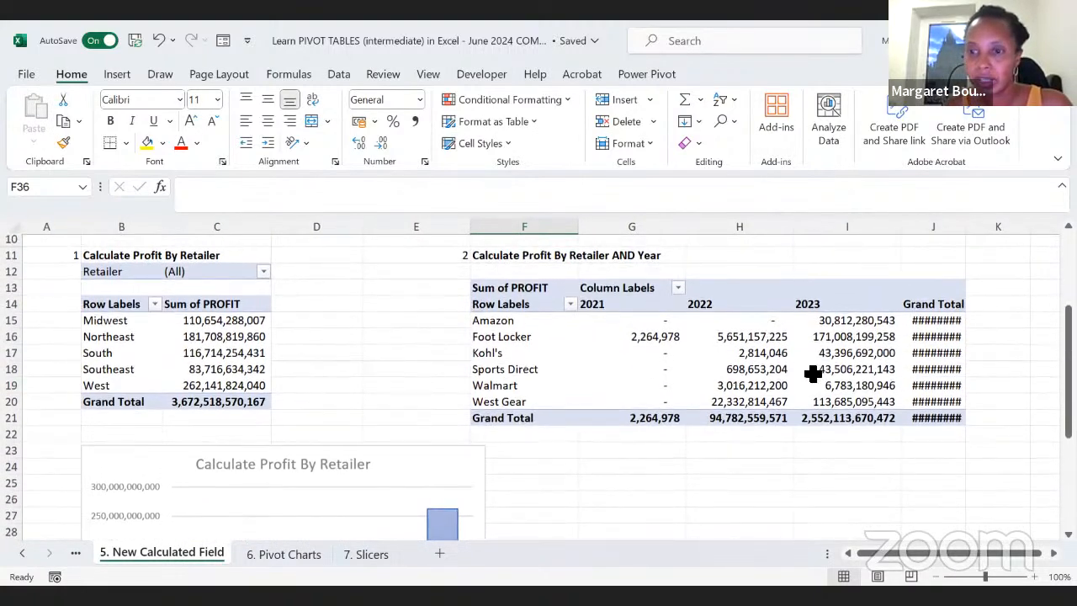
pyautogui.click(825, 376)
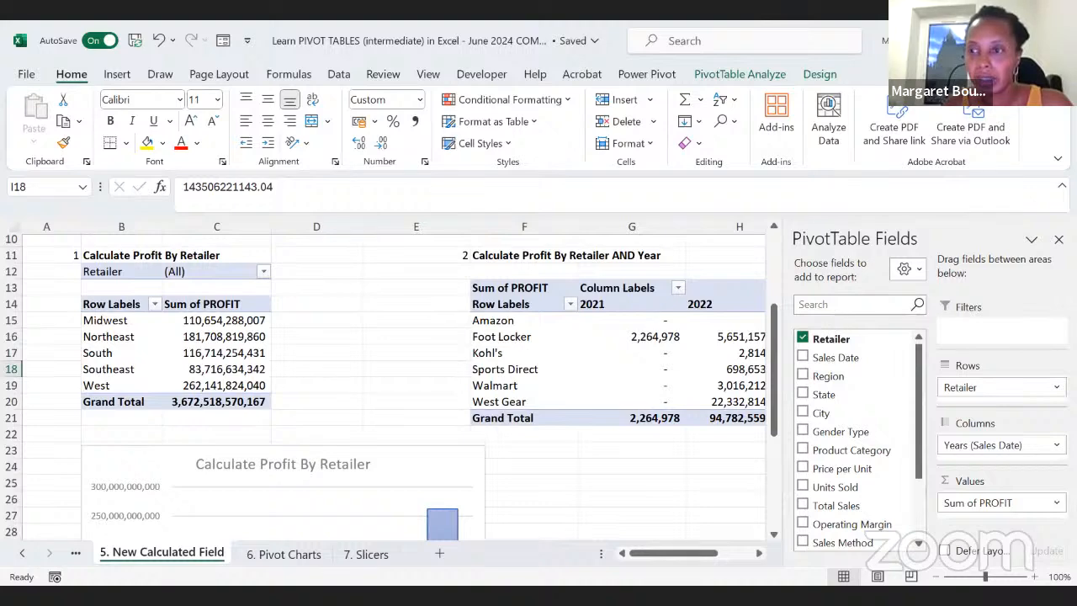
pyautogui.click(1058, 240)
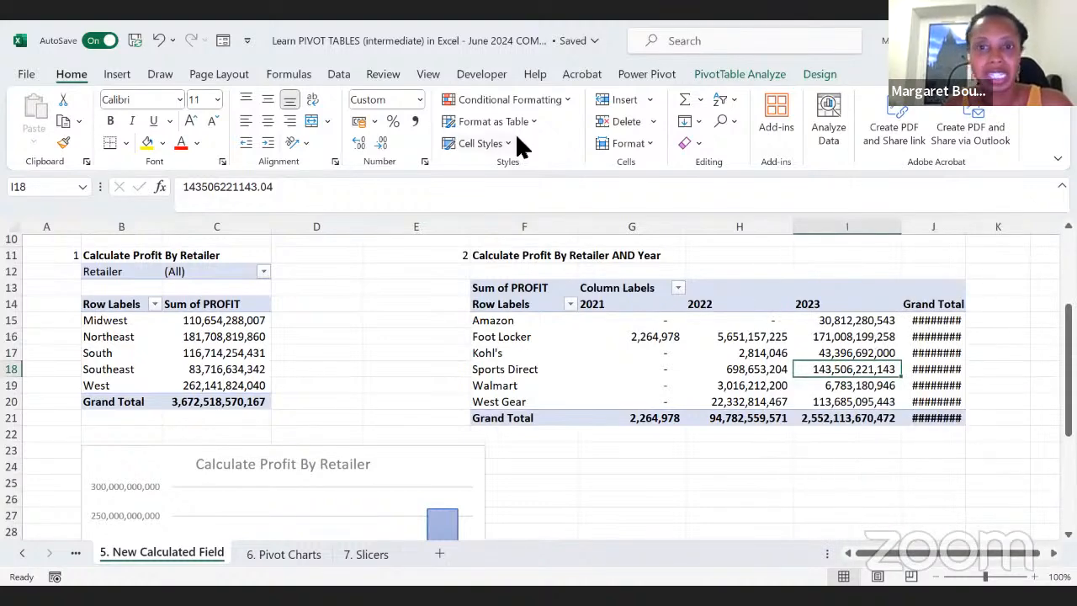
pyautogui.click(717, 77)
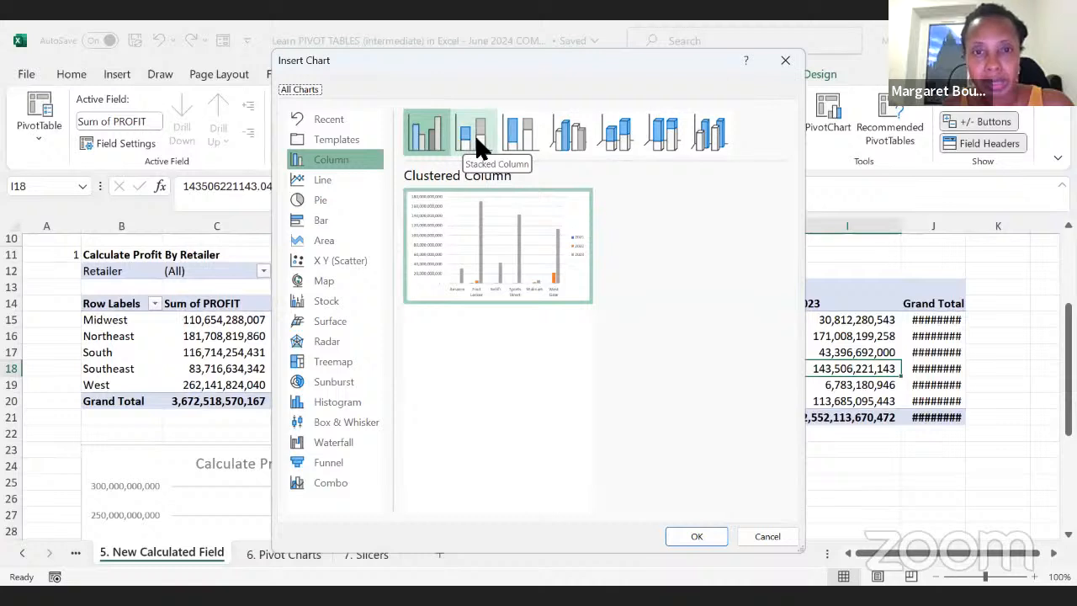
pyautogui.click(476, 143)
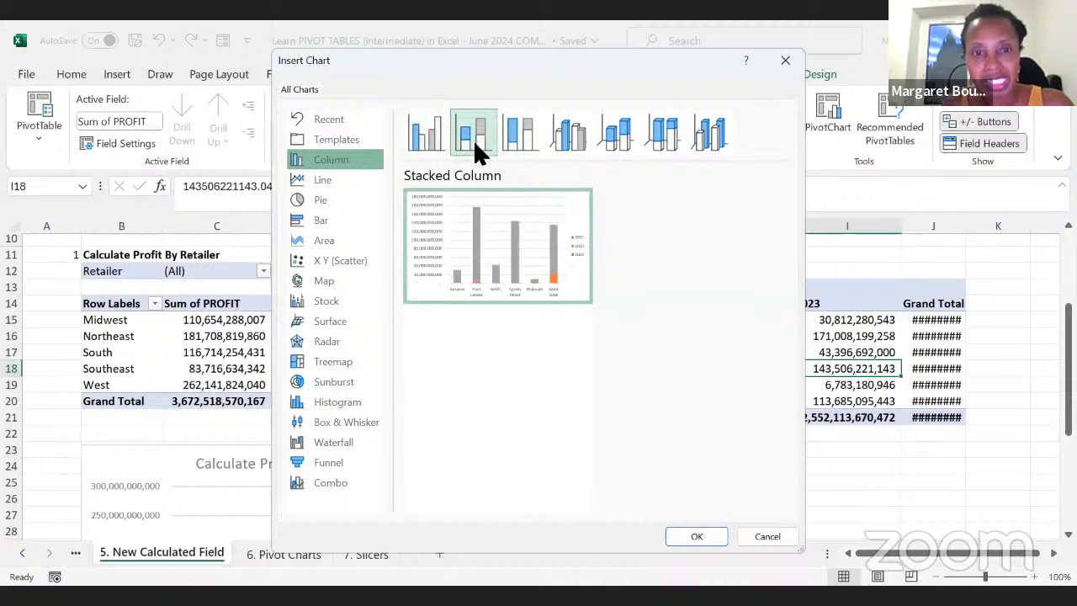
pyautogui.click(687, 538)
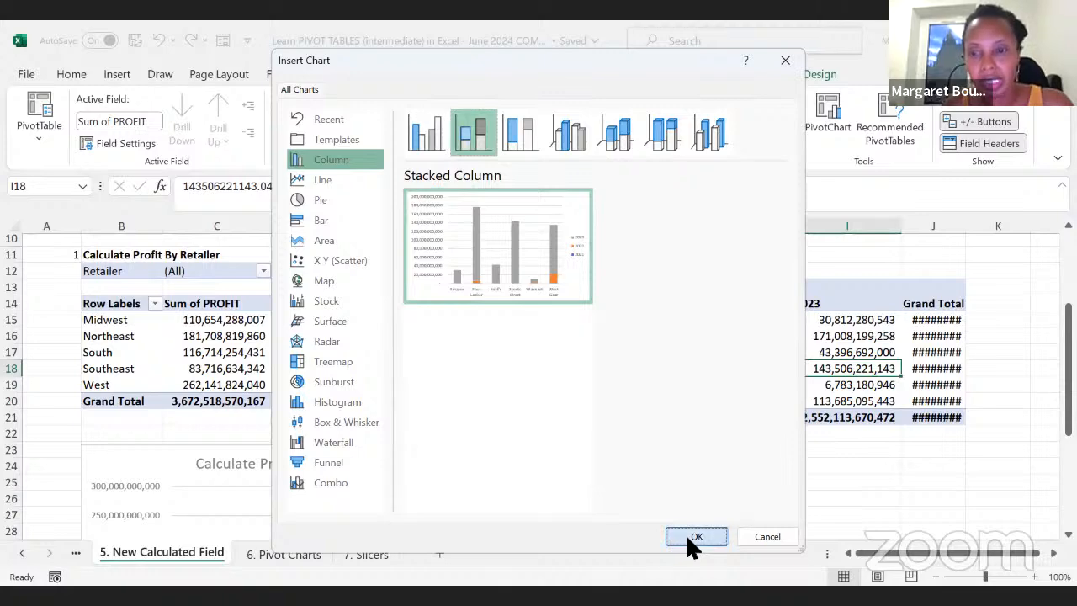
# Step: Move the new stacked column chart directly below the second PivotTable, with its upper edge at about row 23, beside the first chart
pyautogui.moveTo(705, 409); pyautogui.dragTo(877, 485)
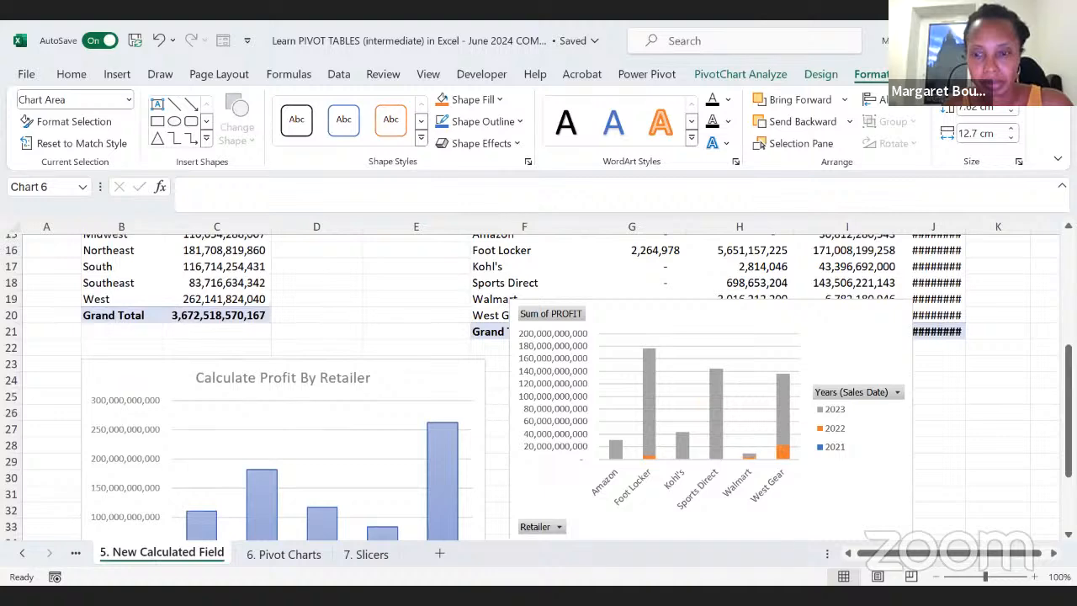
pyautogui.moveTo(874, 442); pyautogui.dragTo(704, 322)
pyautogui.click(971, 480)
pyautogui.click(856, 448)
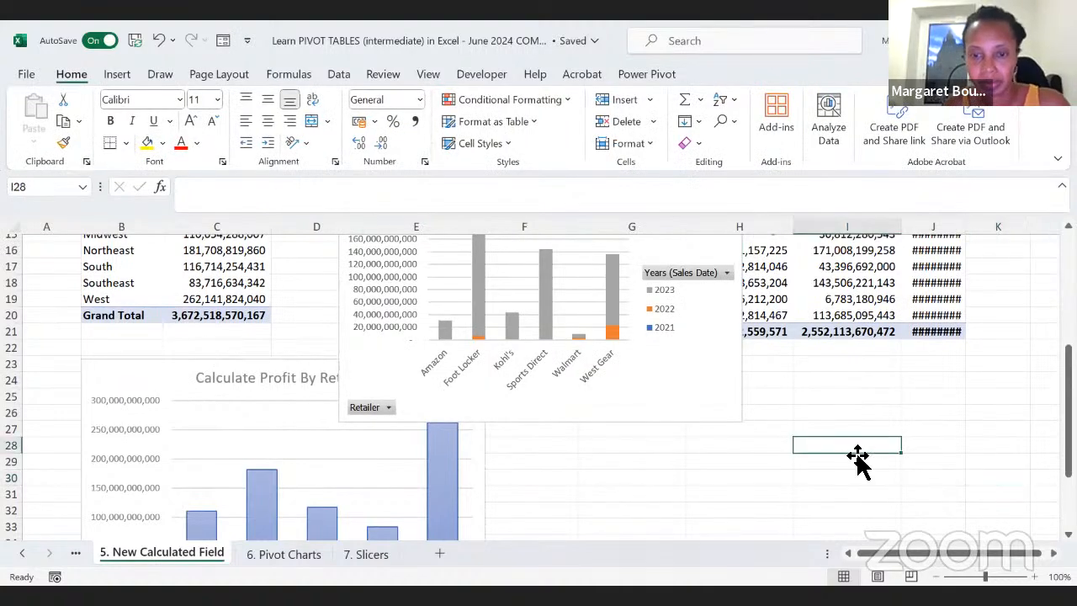
pyautogui.scroll(-1, 859, 459)
pyautogui.moveTo(854, 491); pyautogui.dragTo(880, 465)
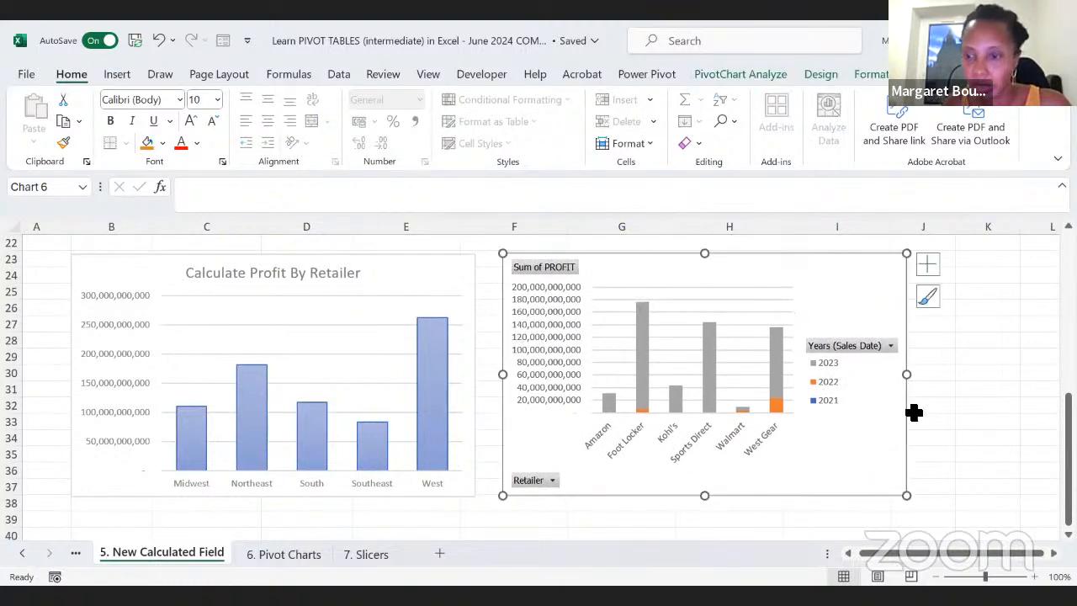
pyautogui.click(947, 473)
# Step: Apply chart Style 5, with translucent outlined columns, to the stacked column chart
pyautogui.click(842, 455)
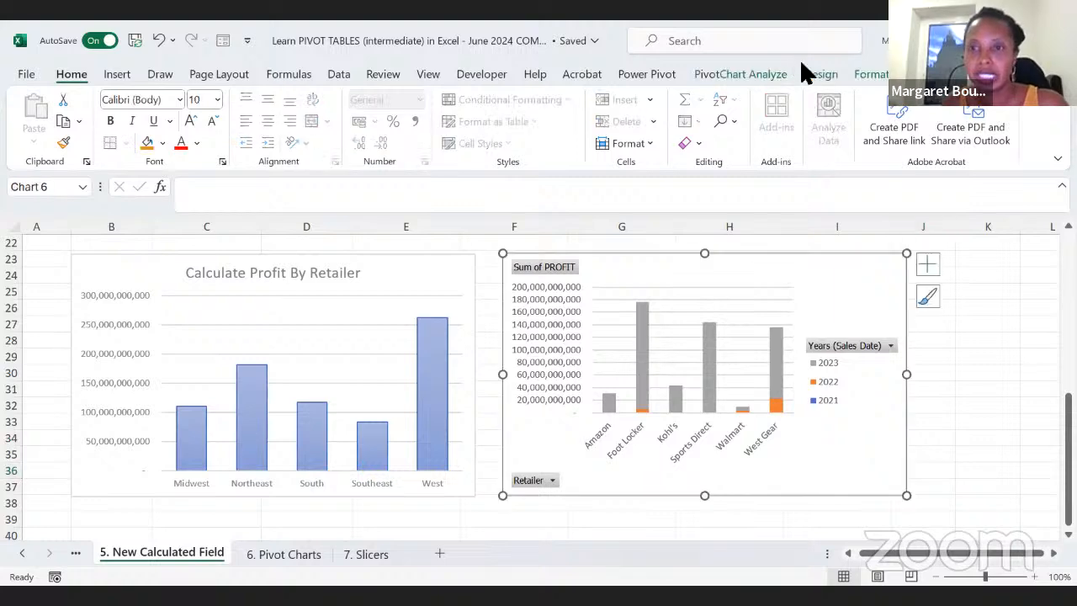
pyautogui.click(813, 73)
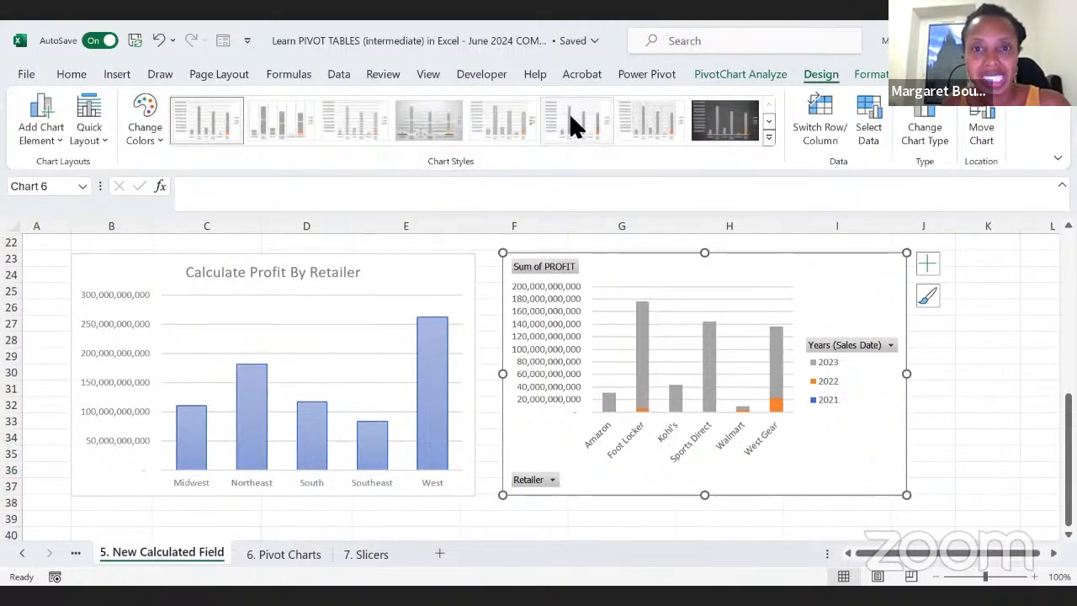
pyautogui.click(505, 134)
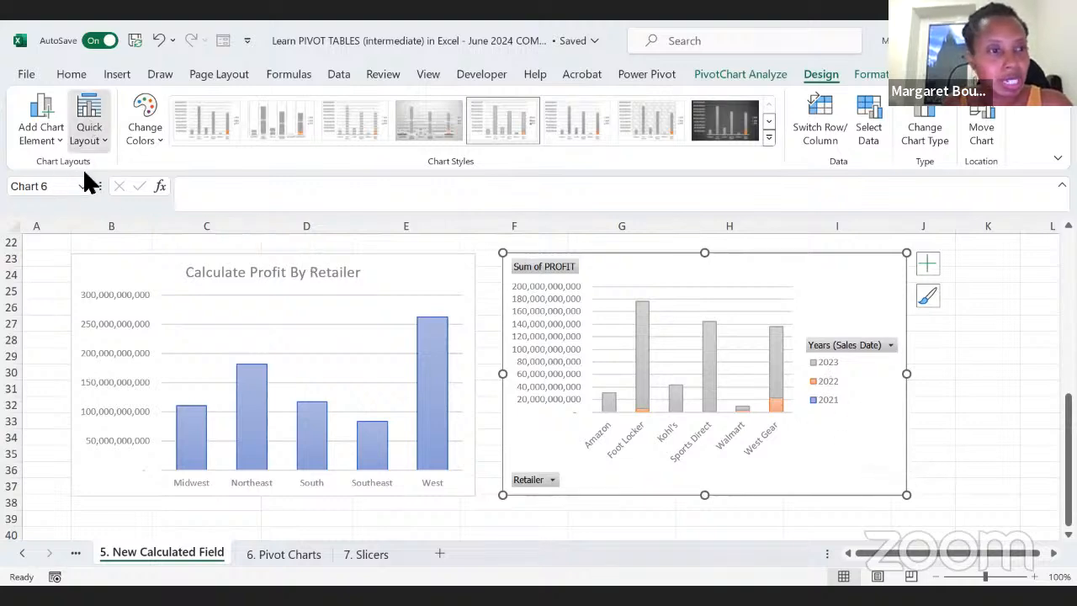
# Step: Try to add a title above the stacked column chart and replace its placeholder text with a link to the second PivotTable's heading
pyautogui.click(89, 135)
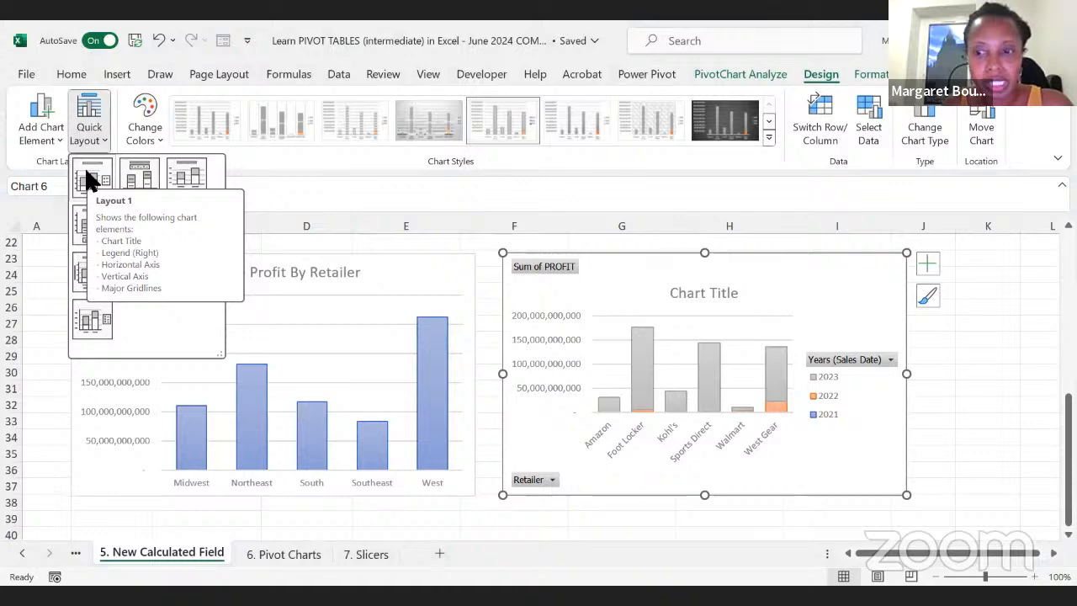
pyautogui.click(38, 117)
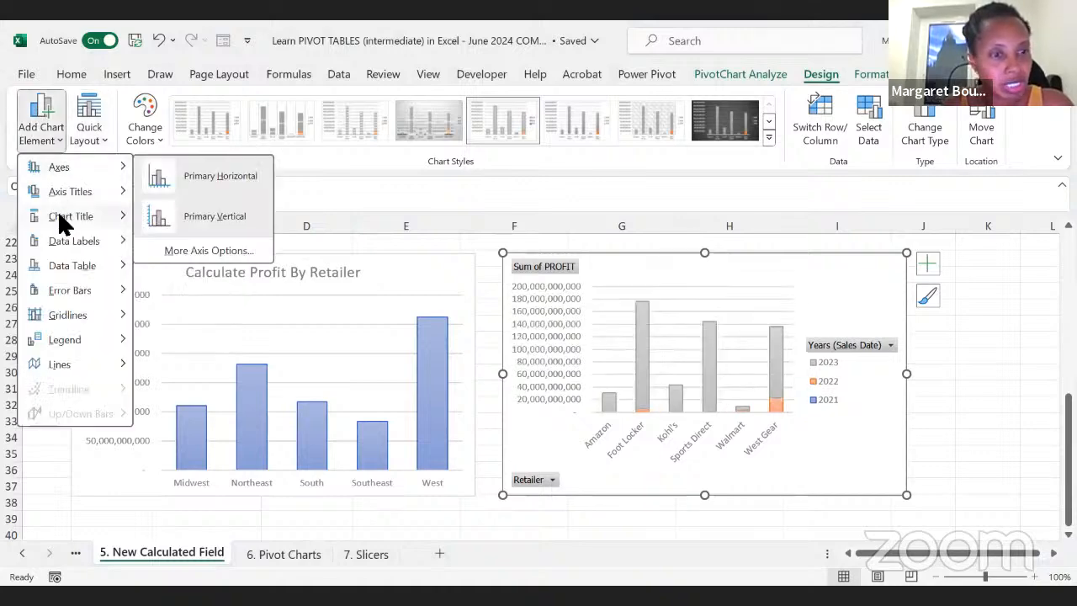
pyautogui.moveTo(63, 221)
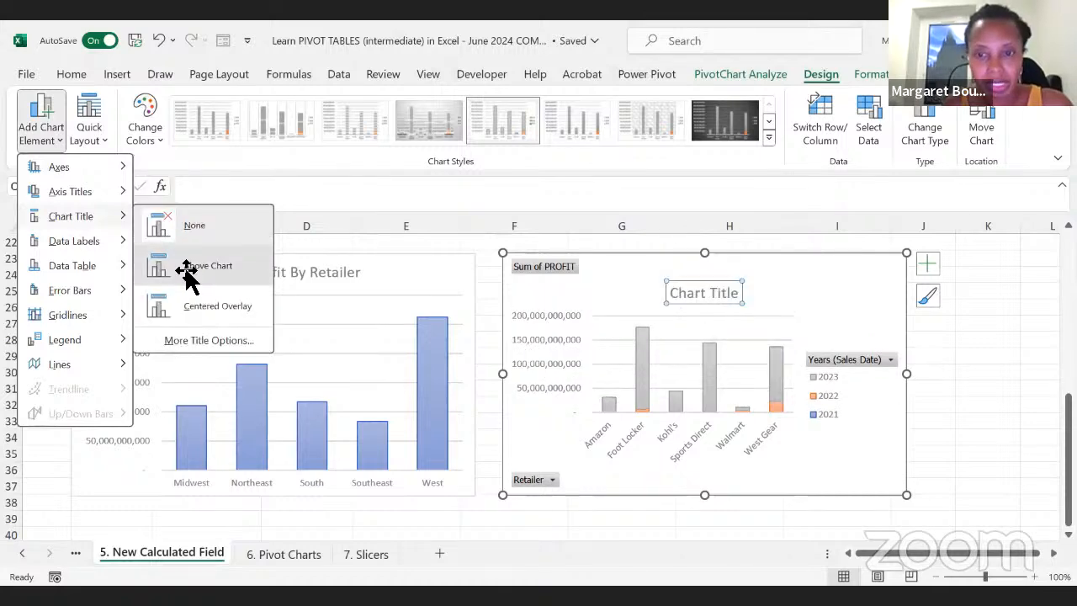
pyautogui.click(187, 267)
pyautogui.click(705, 303)
pyautogui.moveTo(680, 294); pyautogui.dragTo(753, 298)
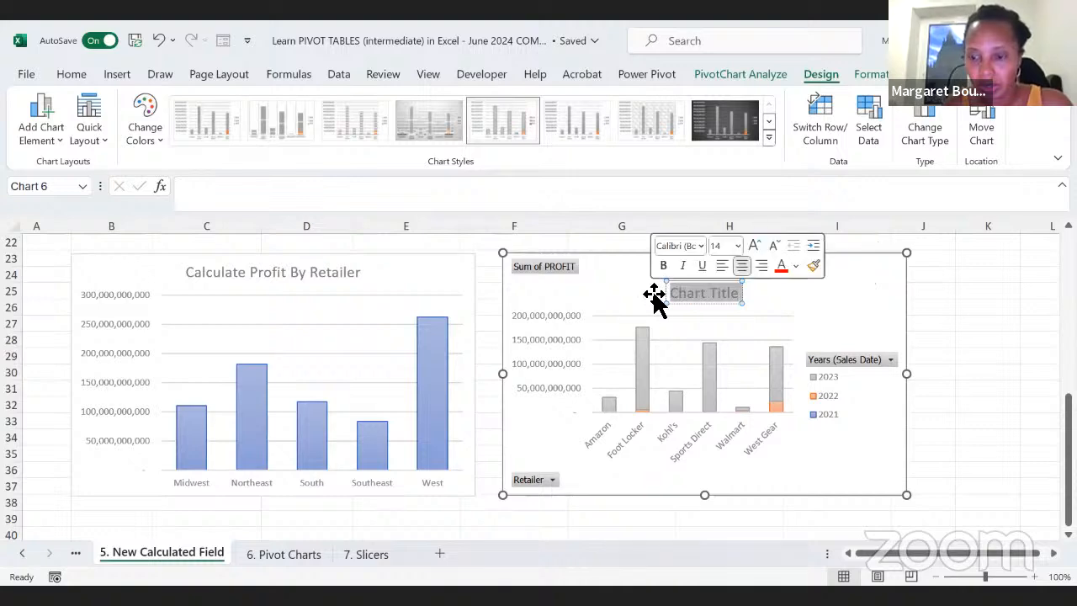
pyautogui.press('Delete')
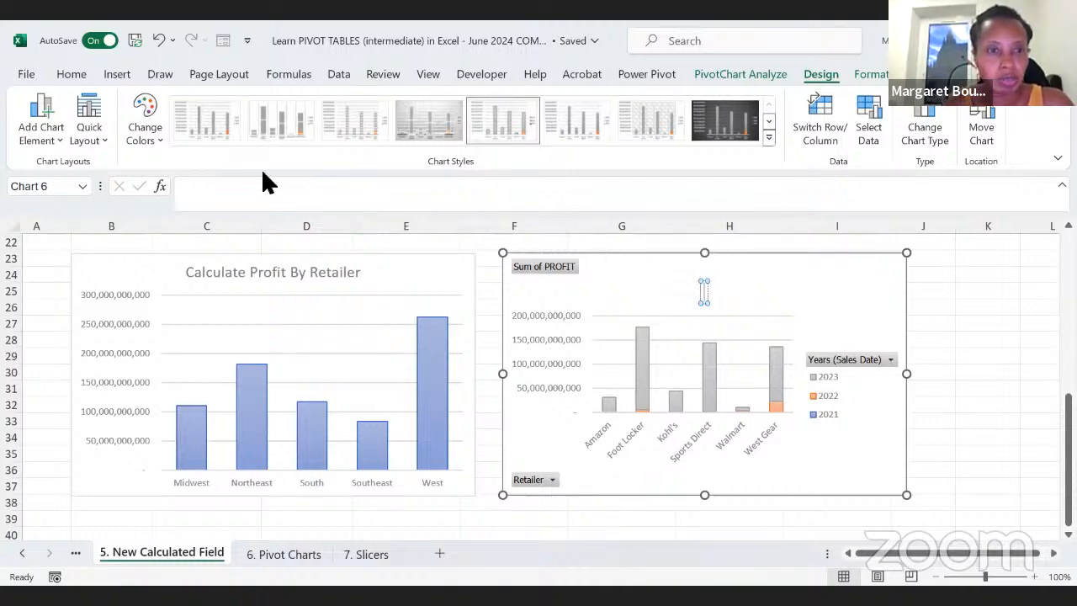
pyautogui.click(242, 194)
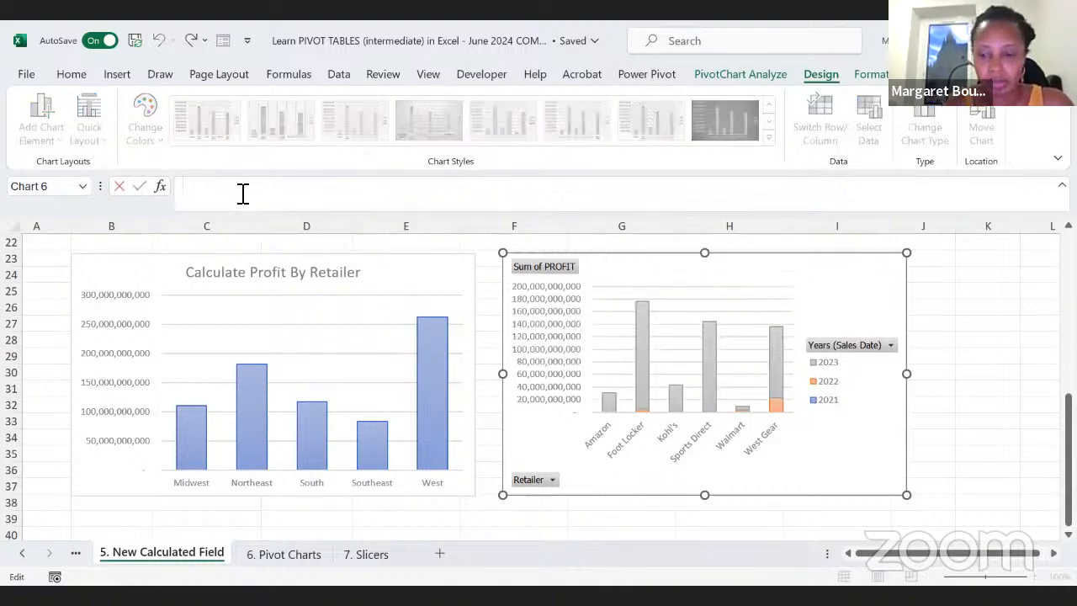
pyautogui.scroll(7, 376, 336)
pyautogui.click(487, 413)
pyautogui.press('Return')
pyautogui.scroll(-5, 487, 413)
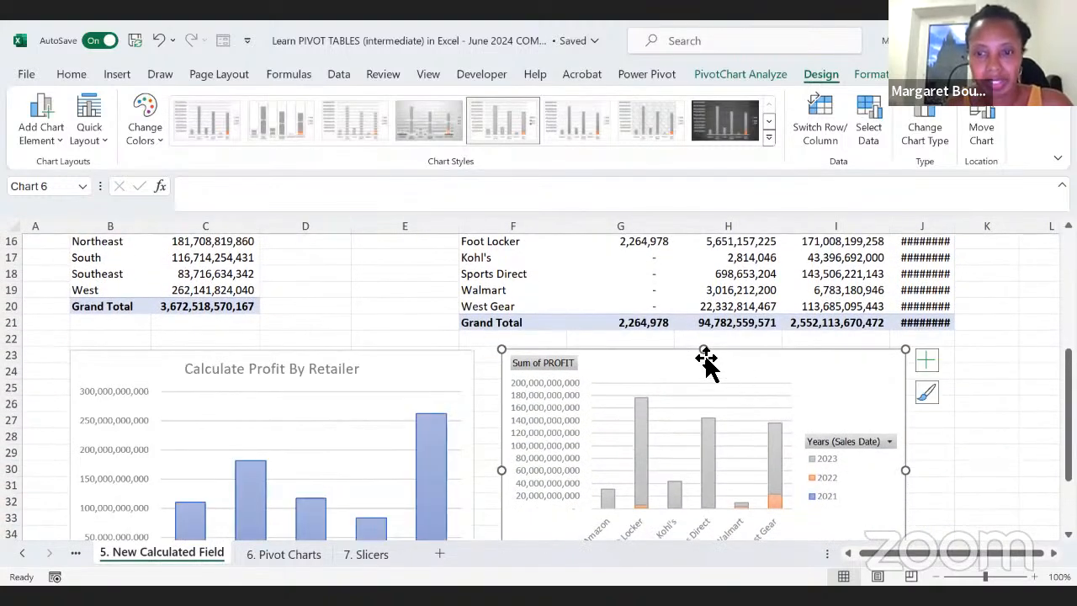
# Step: Add a title above the stacked column chart and link it to the heading in F11 with ='5. New Calculated Field'!$F$11
pyautogui.click(41, 127)
pyautogui.moveTo(71, 216)
pyautogui.click(194, 267)
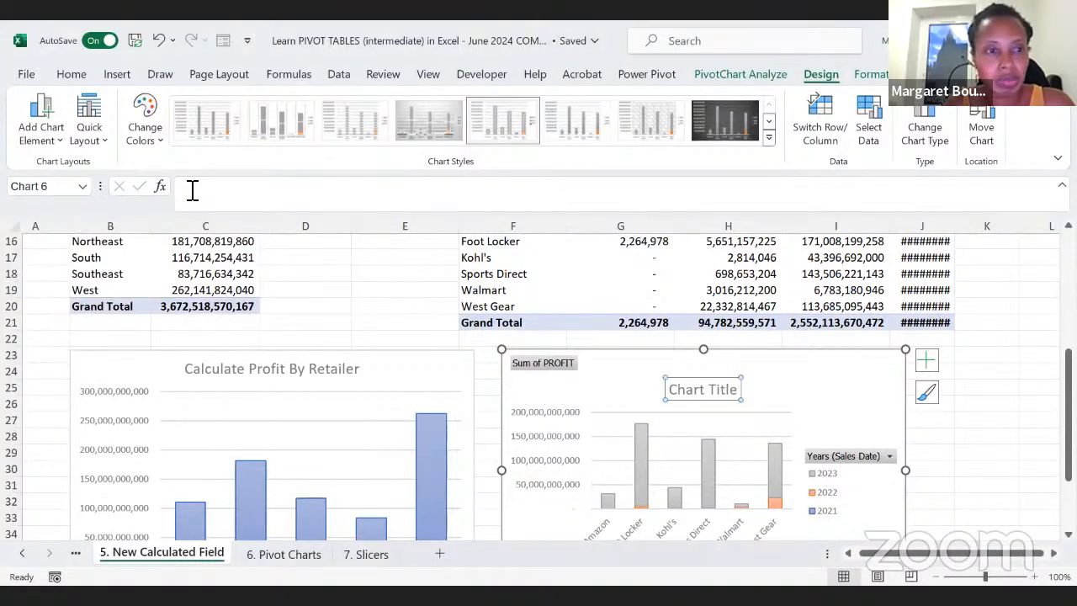
pyautogui.click(192, 189)
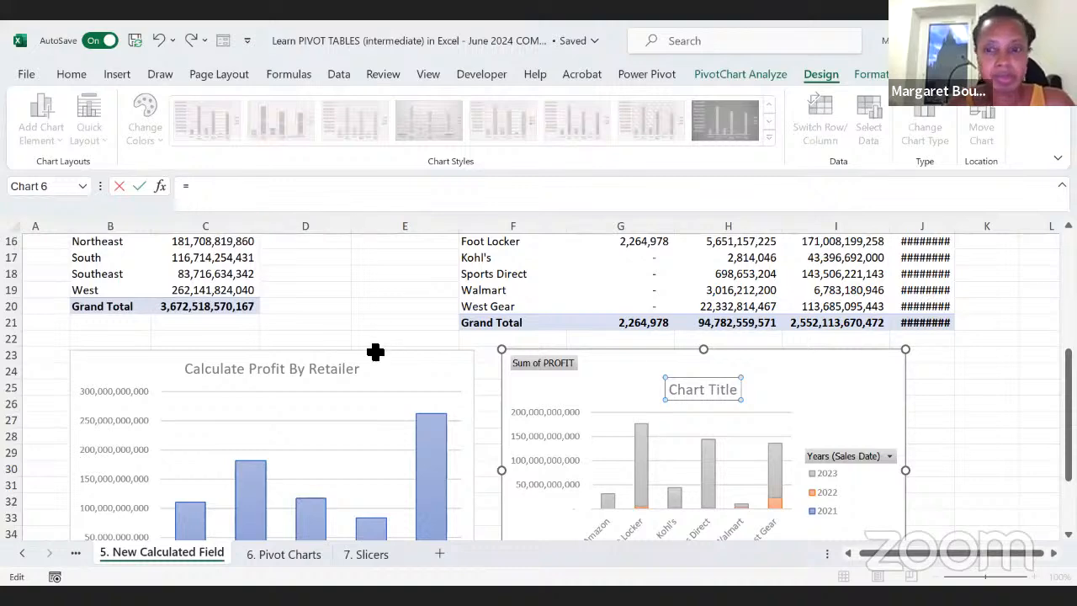
pyautogui.scroll(2, 375, 351)
pyautogui.click(487, 269)
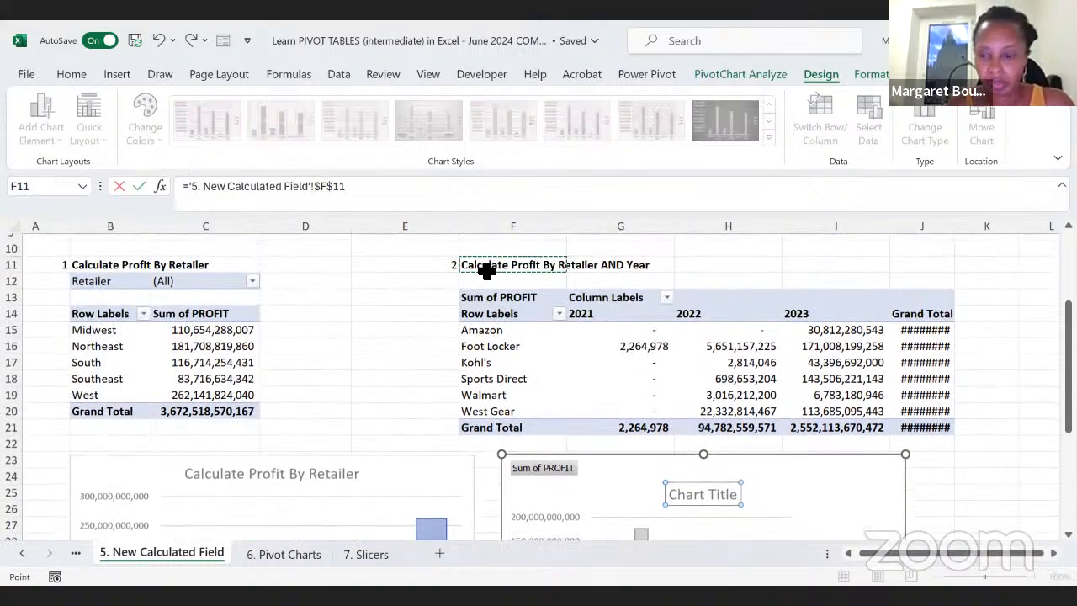
pyautogui.press('Return')
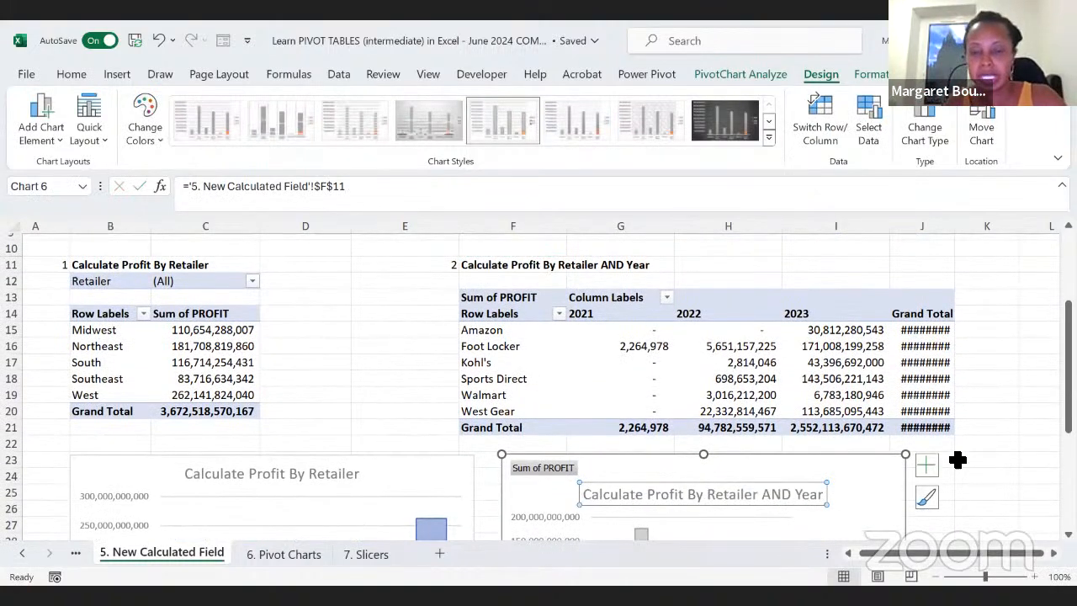
pyautogui.scroll(-2, 981, 495)
pyautogui.scroll(-3, 983, 495)
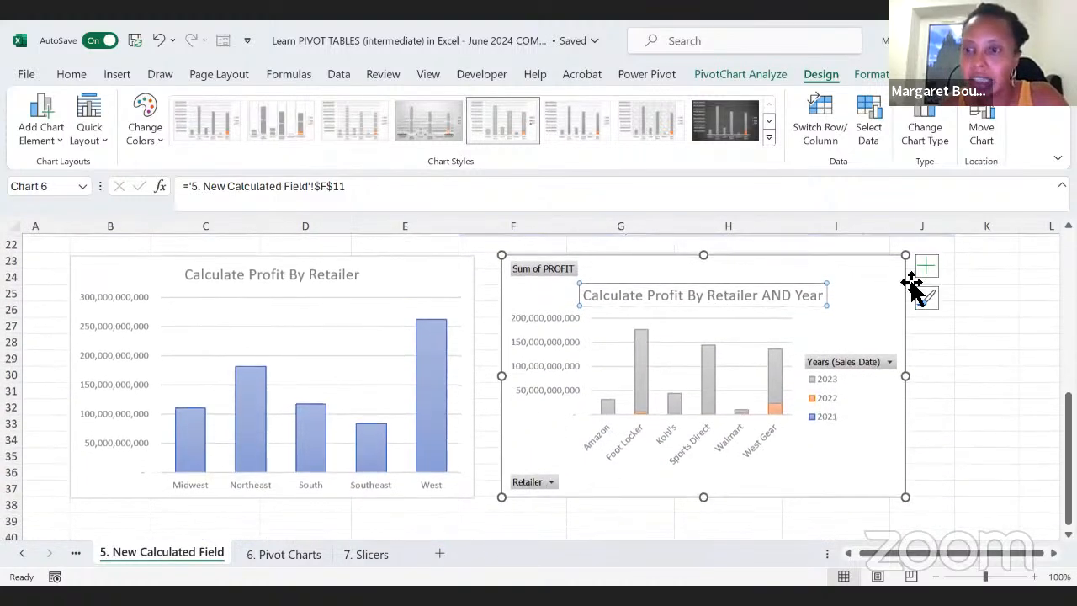
# Step: Hide all field buttons on the Calculate Profit By Retailer AND Year chart
pyautogui.click(878, 302)
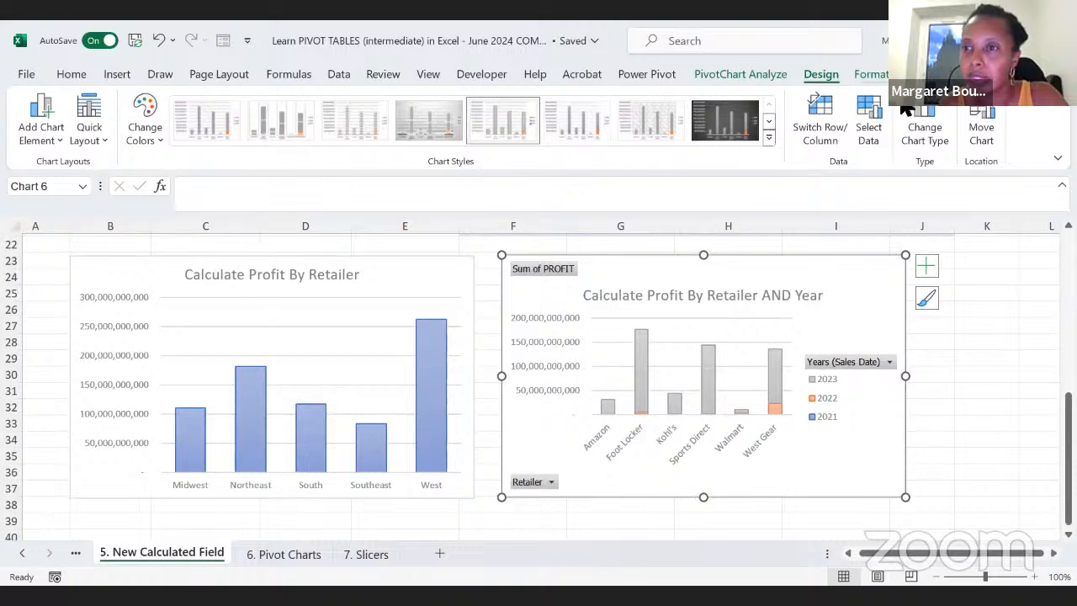
pyautogui.click(740, 74)
pyautogui.click(952, 138)
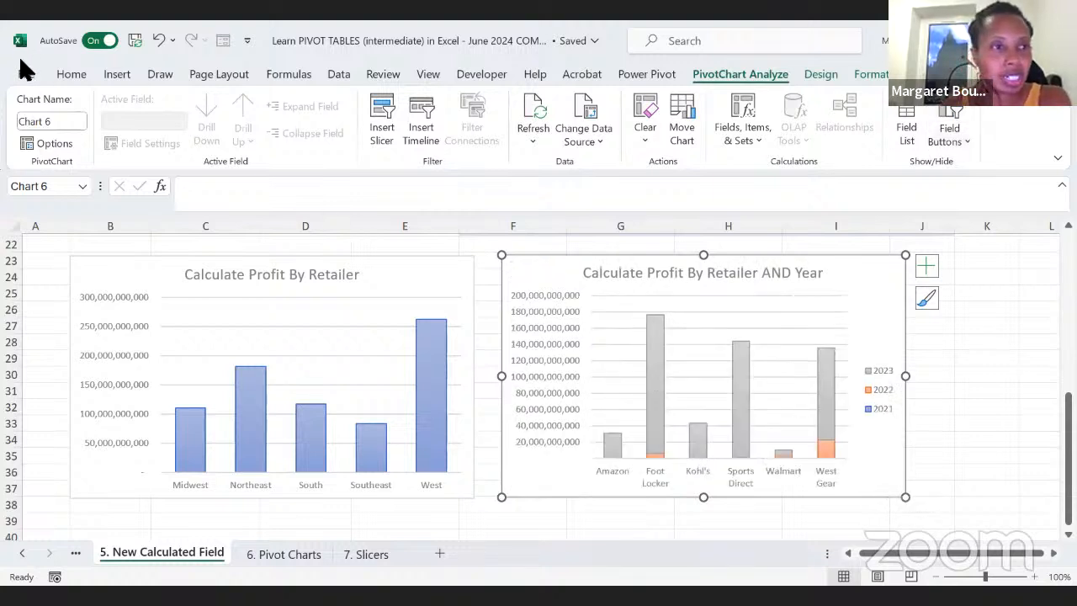
# Step: Move the legend to the bottom of the Calculate Profit By Retailer AND Year chart
pyautogui.rightClick(809, 72)
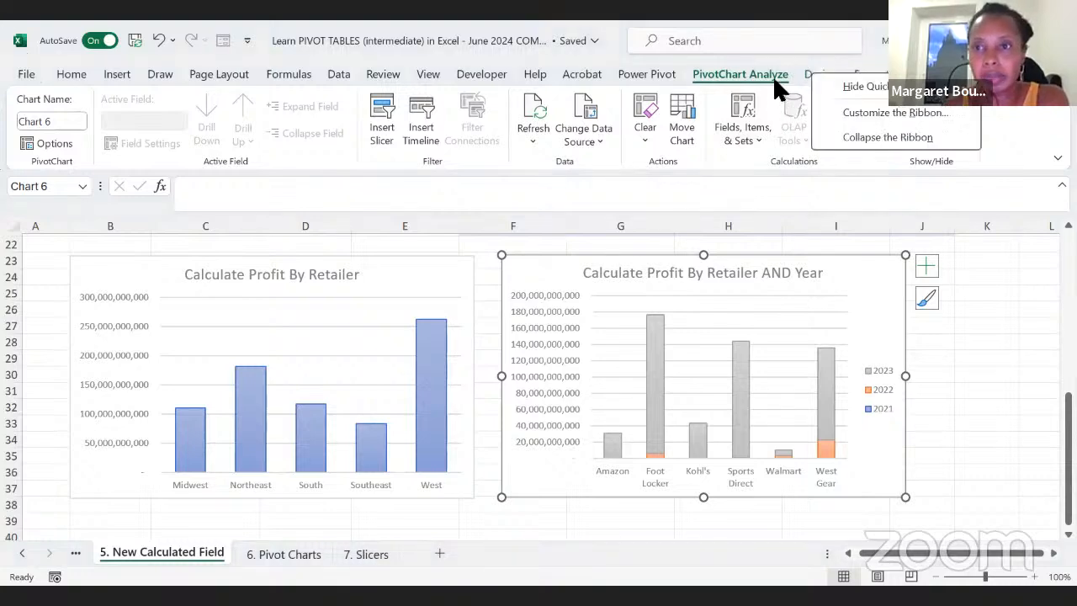
pyautogui.click(816, 74)
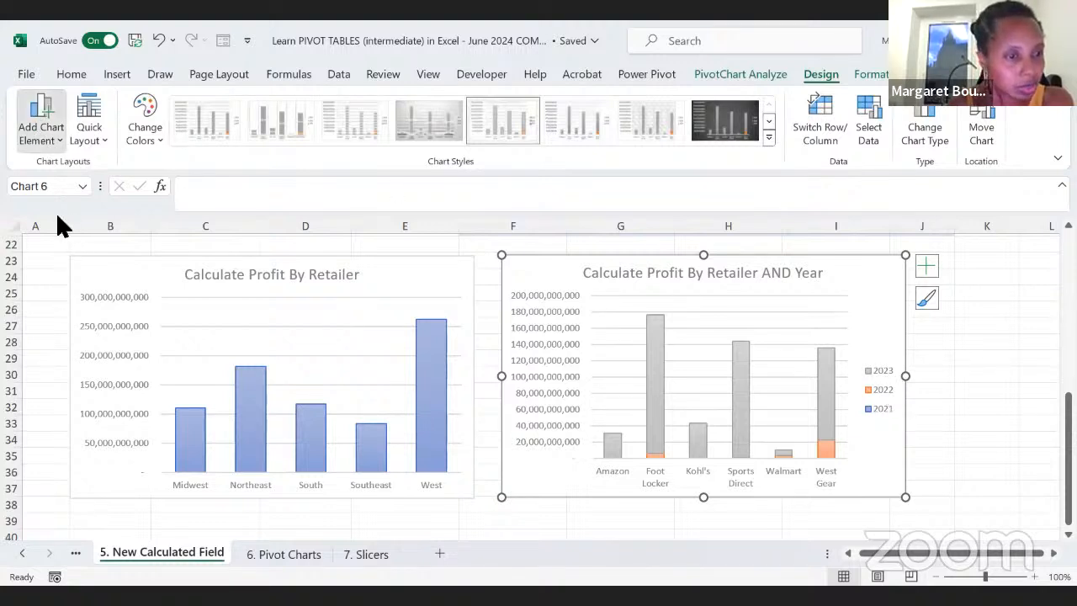
pyautogui.click(40, 119)
pyautogui.moveTo(65, 339)
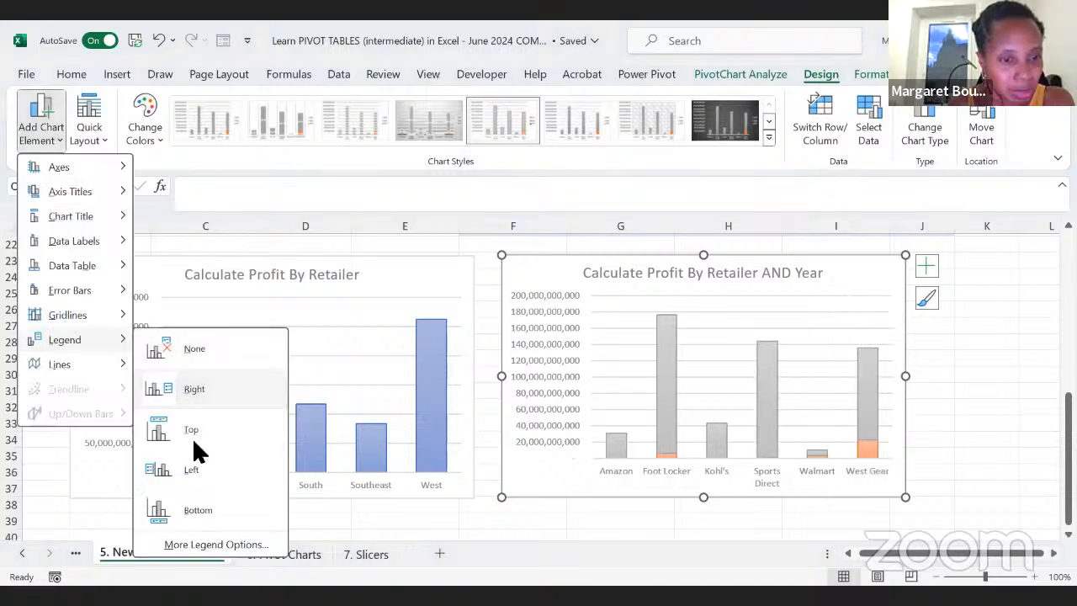
pyautogui.click(199, 509)
pyautogui.click(1021, 472)
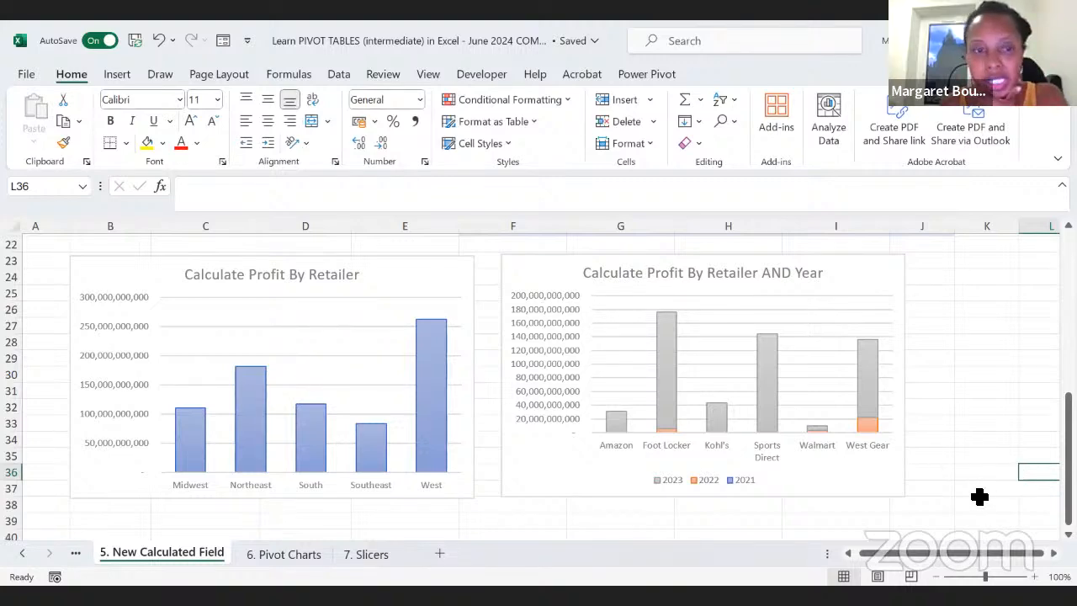
# Step: Review the two profit PivotTables together with their matching charts
pyautogui.scroll(4, 980, 497)
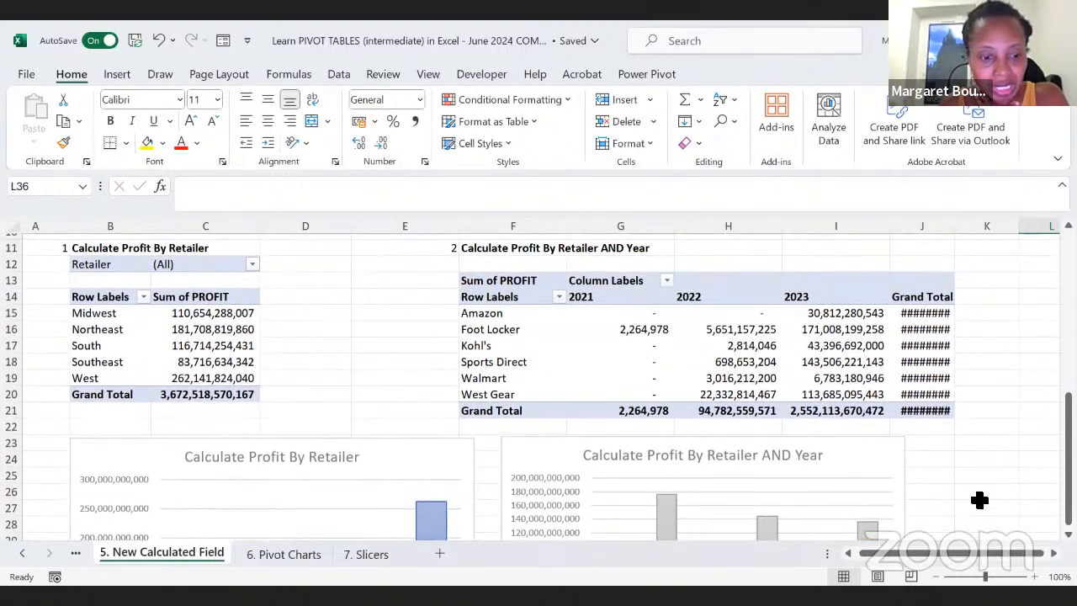
pyautogui.scroll(1, 980, 500)
pyautogui.scroll(-1, 979, 500)
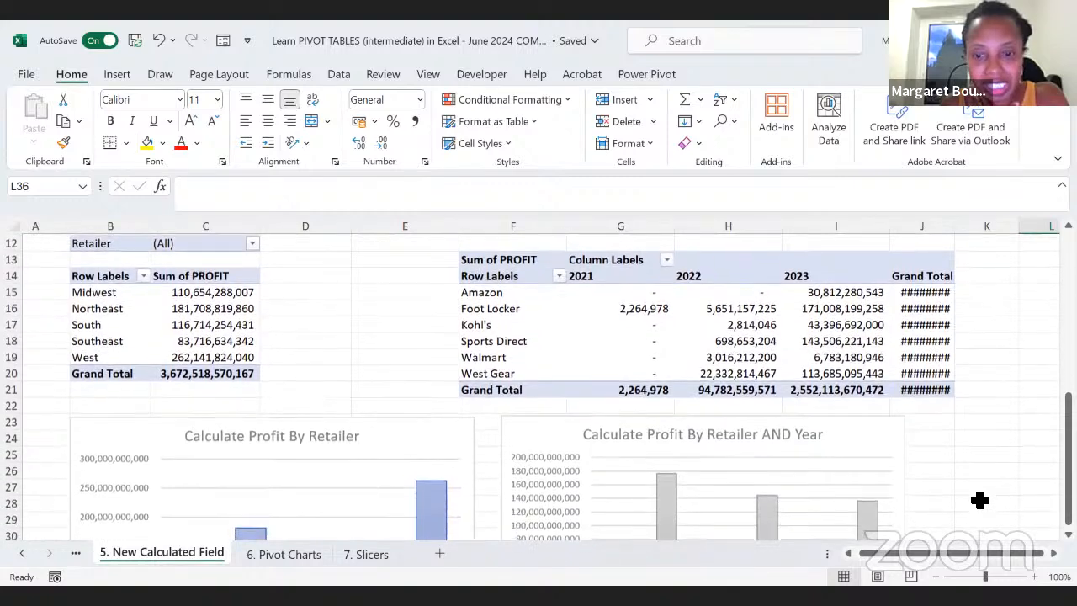
pyautogui.scroll(-3, 980, 500)
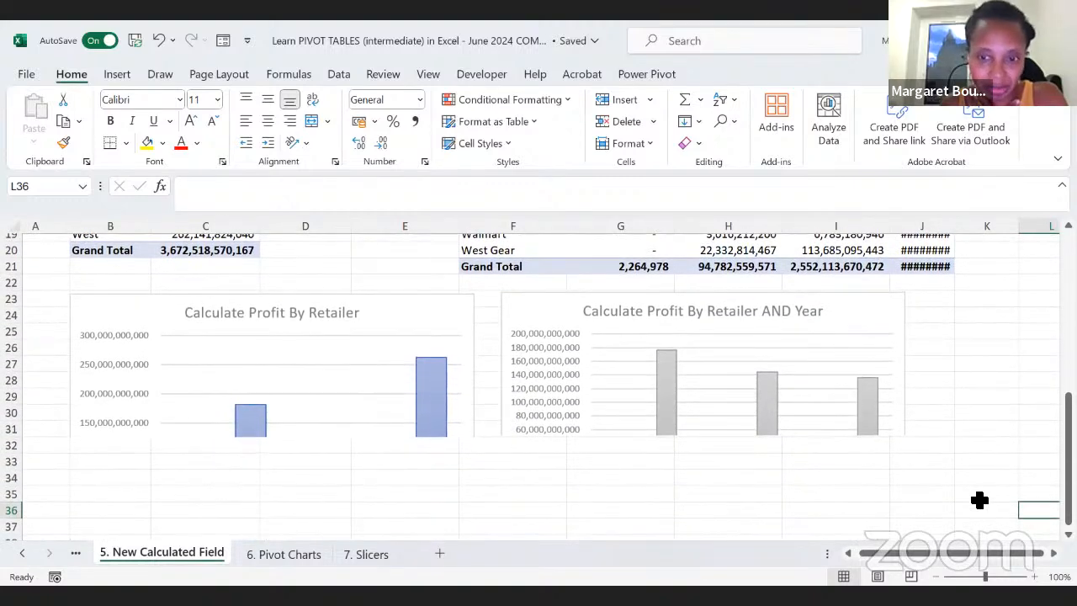
pyautogui.scroll(-1, 983, 462)
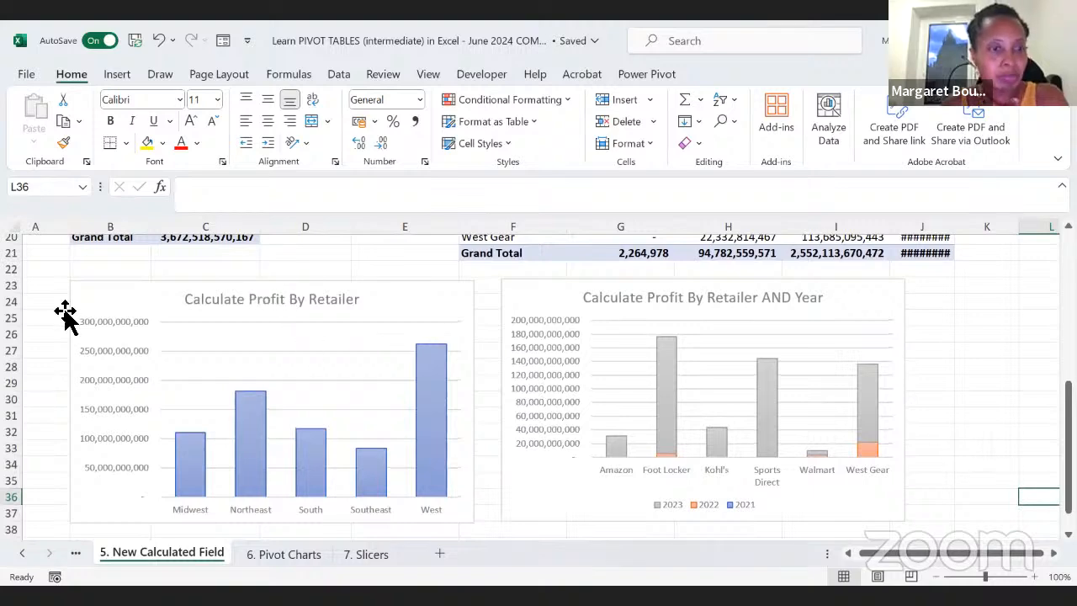
pyautogui.scroll(3, 183, 322)
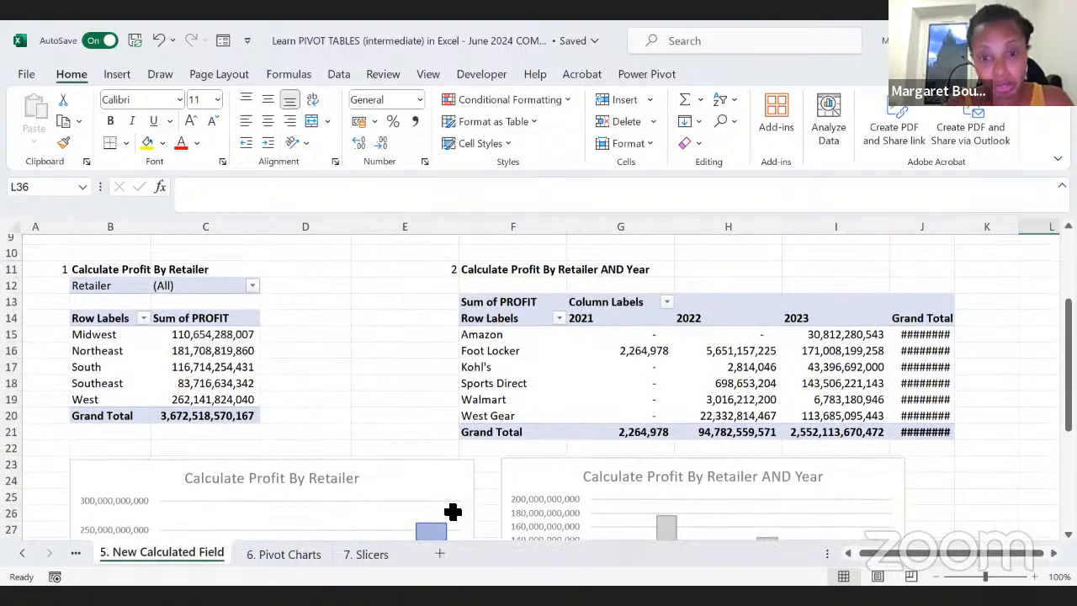
pyautogui.scroll(1, 297, 391)
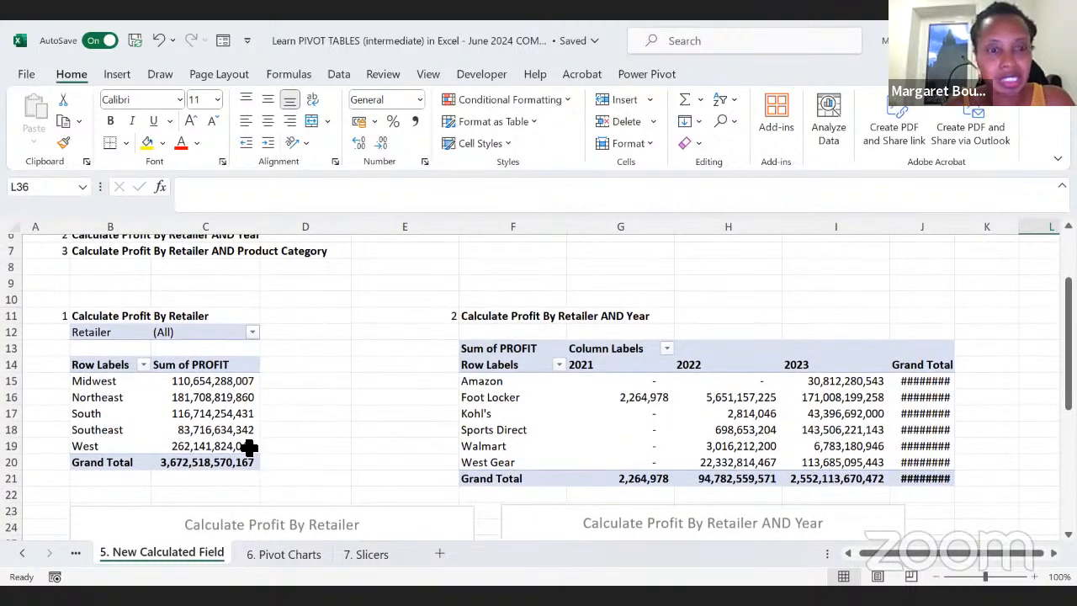
# Step: Insert slicers for Gender Type and Product Category on the Calculate Profit By Retailer PivotTable
pyautogui.click(199, 415)
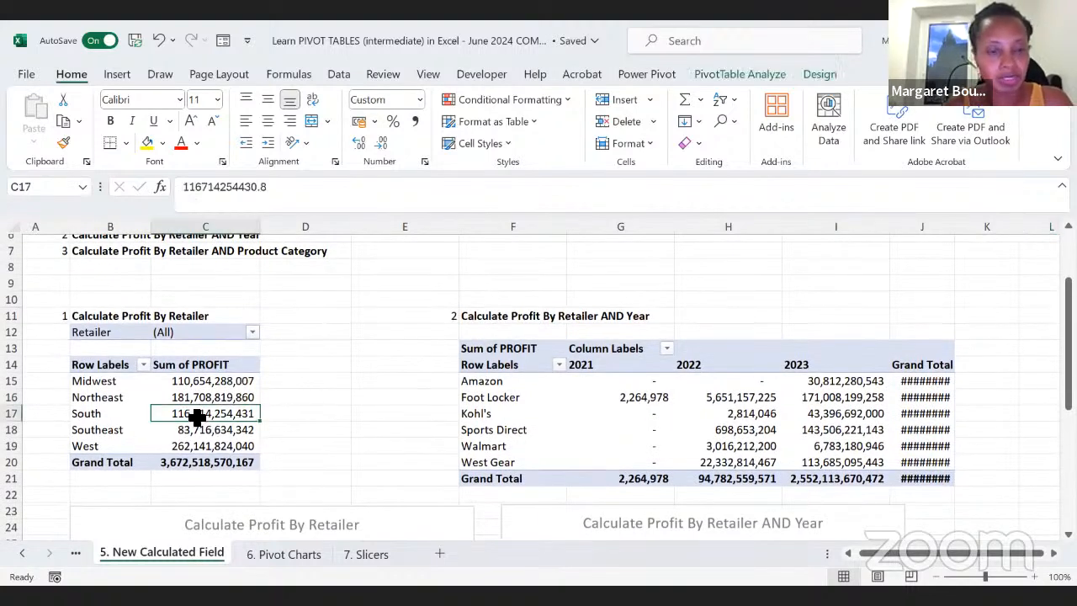
pyautogui.scroll(-1, 295, 426)
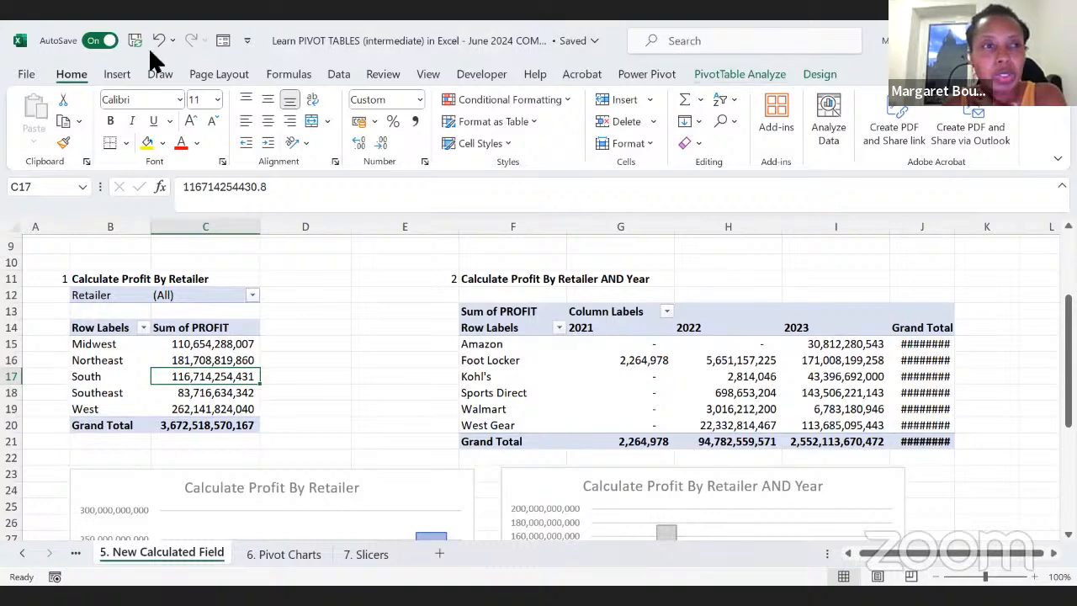
pyautogui.click(117, 76)
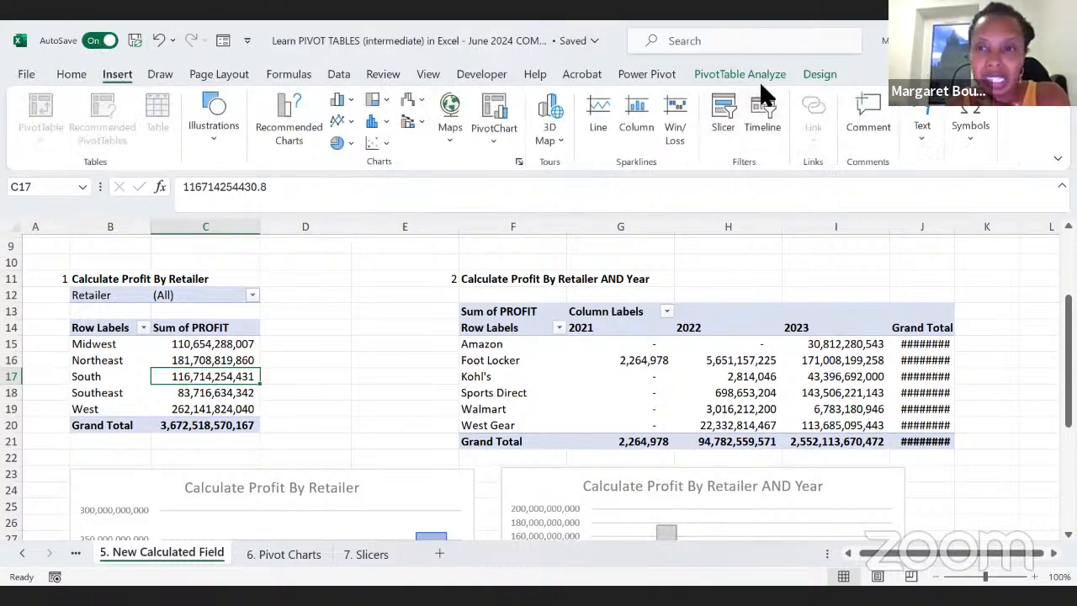
pyautogui.click(724, 109)
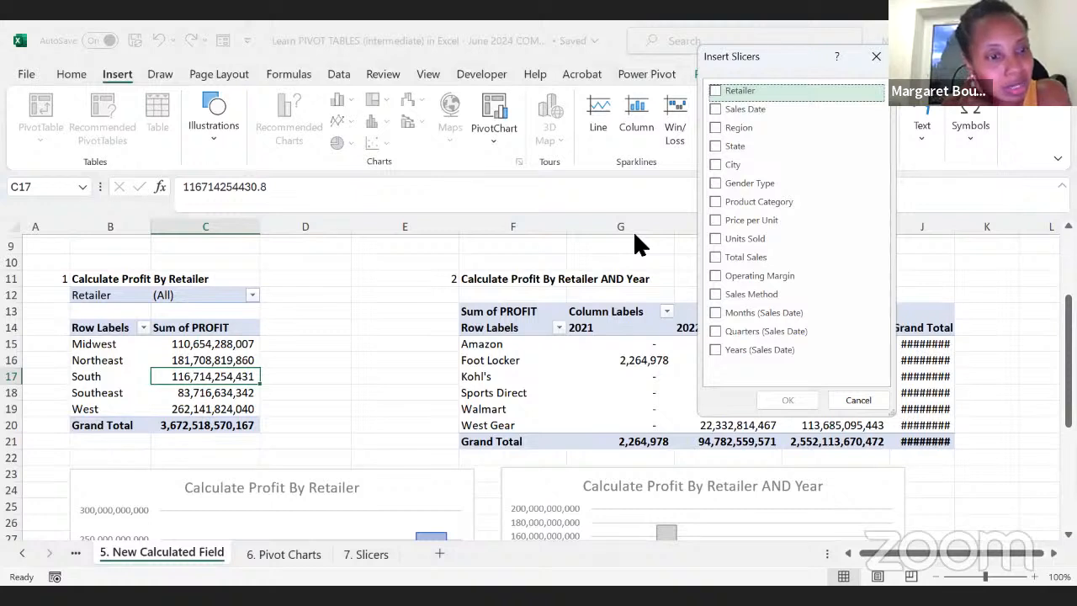
pyautogui.click(715, 183)
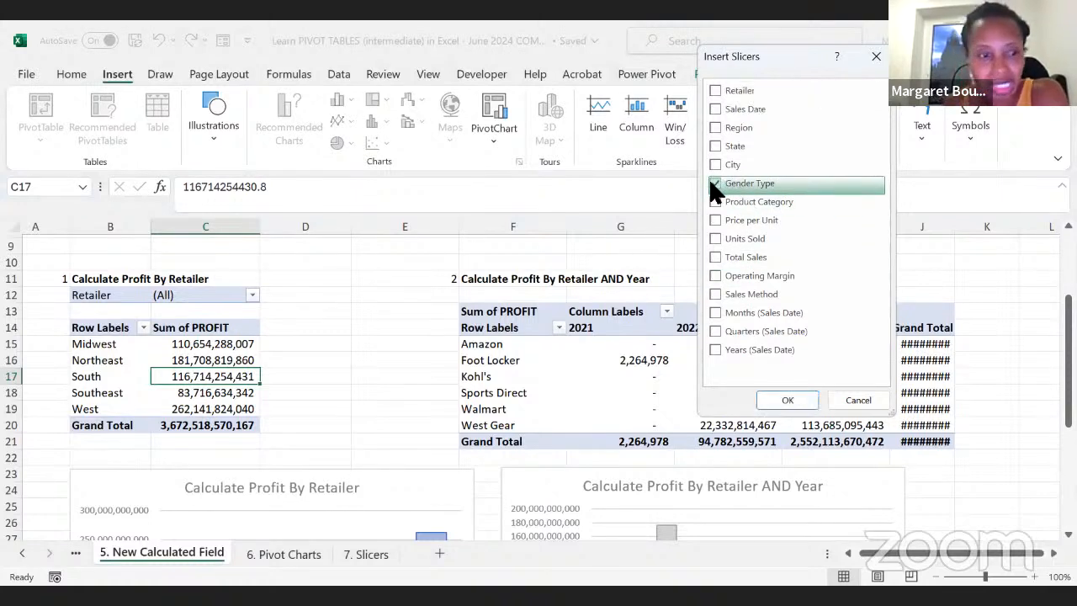
pyautogui.click(716, 202)
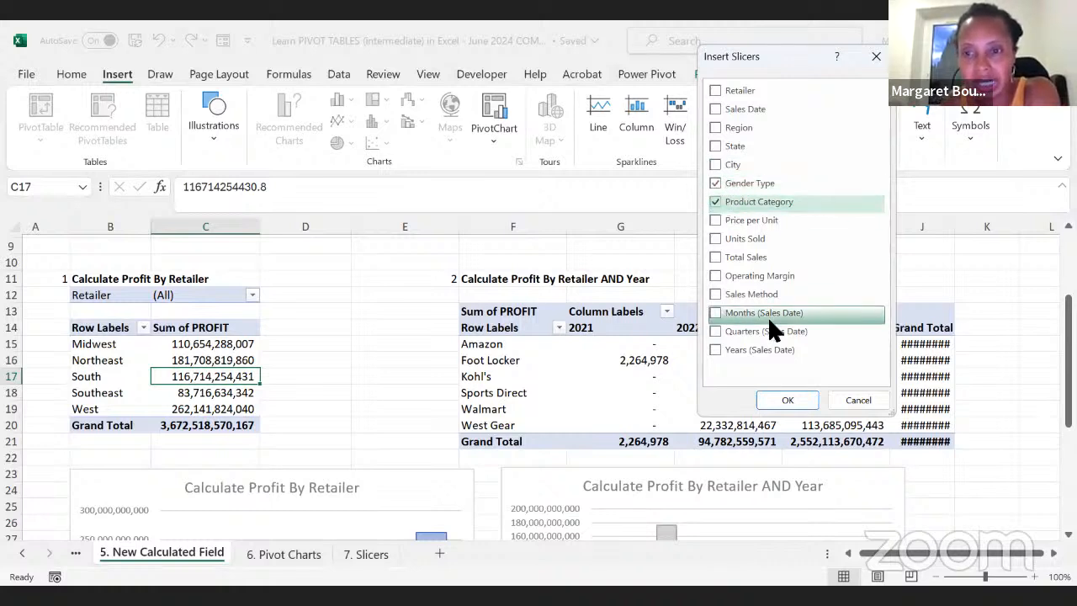
pyautogui.click(783, 396)
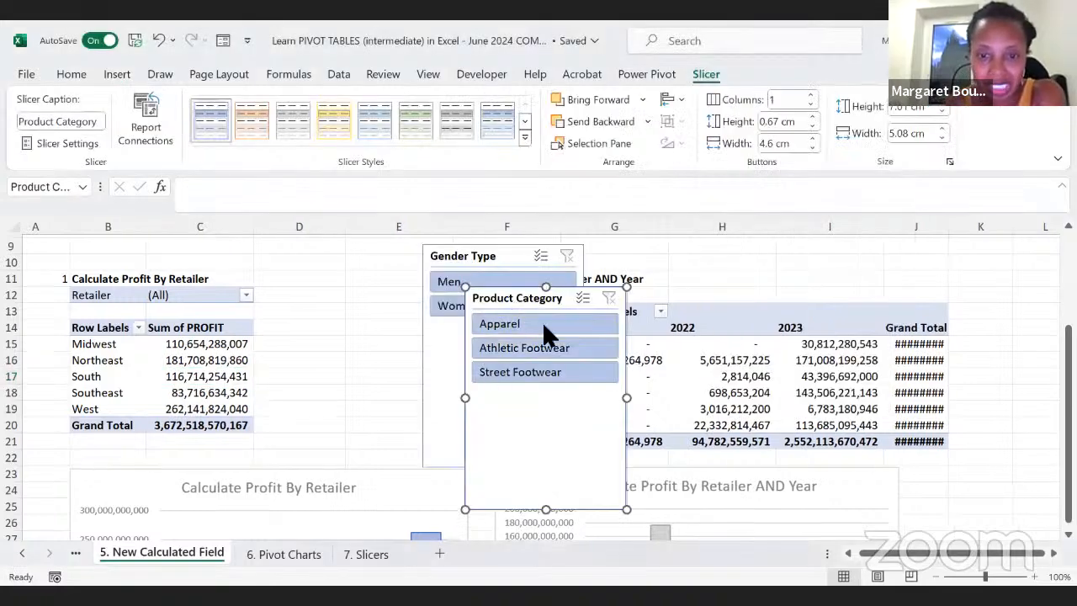
# Step: Shorten the Product Category and Gender Type slicers and stack them between the two PivotTables, with Product Category on top
pyautogui.moveTo(516, 298); pyautogui.dragTo(311, 262)
pyautogui.moveTo(343, 476); pyautogui.dragTo(341, 356)
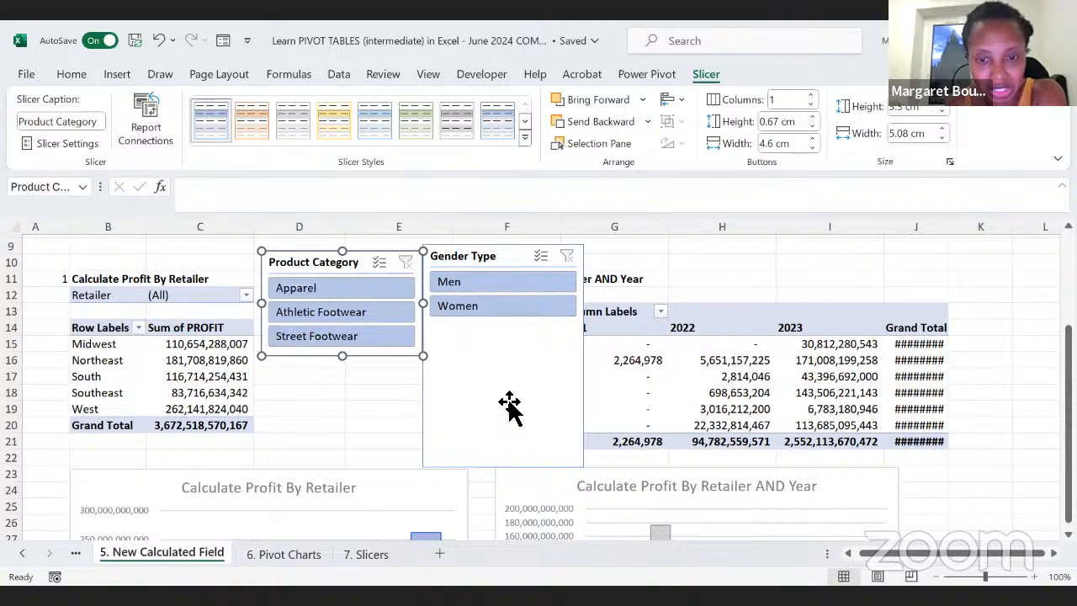
pyautogui.click(498, 258)
pyautogui.moveTo(504, 468); pyautogui.dragTo(488, 355)
pyautogui.moveTo(474, 261); pyautogui.dragTo(310, 371)
# Step: Filter the first PivotTable to Apparel with the slicer, and clear the Product Category filter again
pyautogui.click(312, 290)
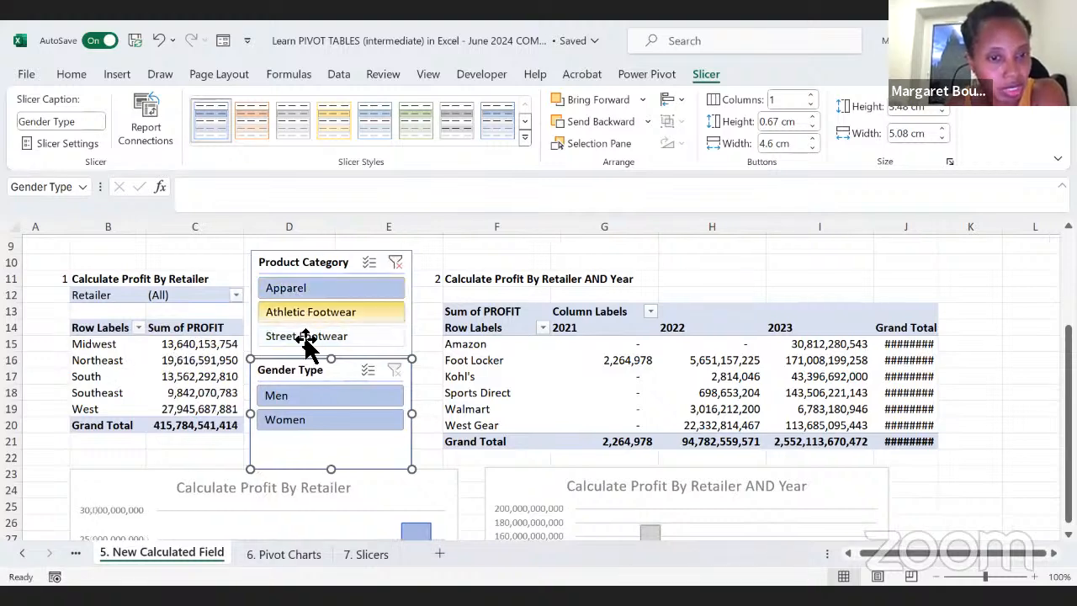
pyautogui.click(395, 263)
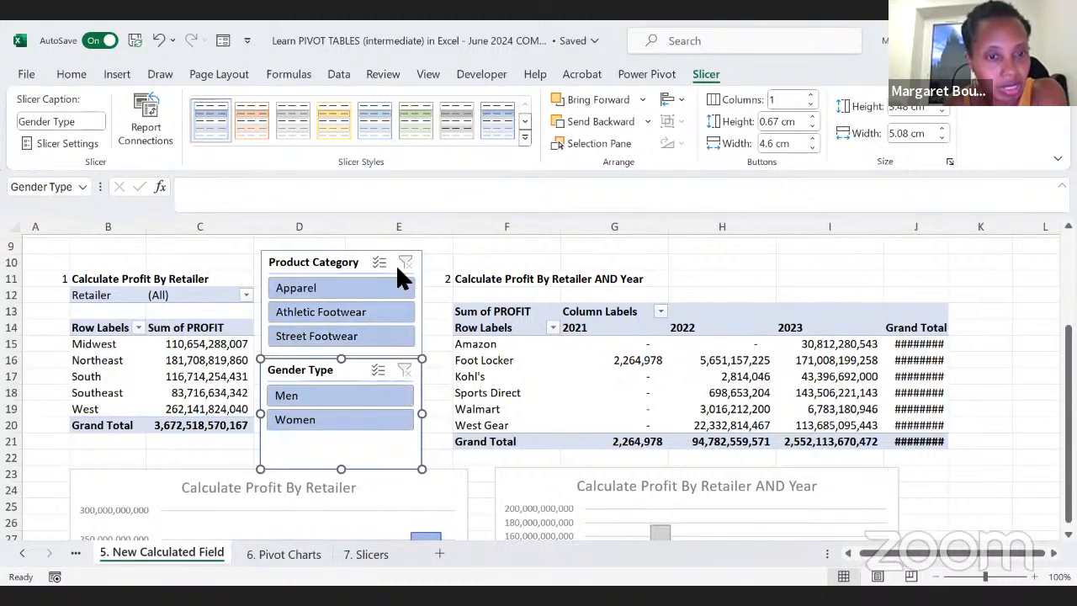
# Step: Filter the first PivotTable by gender to Men and to Women, and check the Calculate Profit By Retailer chart
pyautogui.click(289, 396)
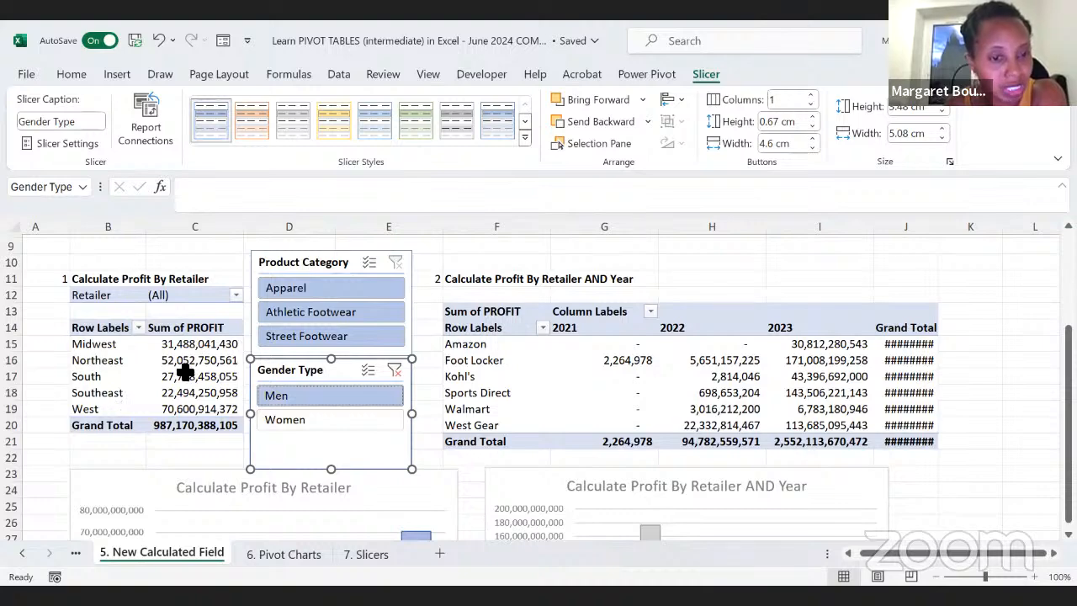
pyautogui.click(278, 417)
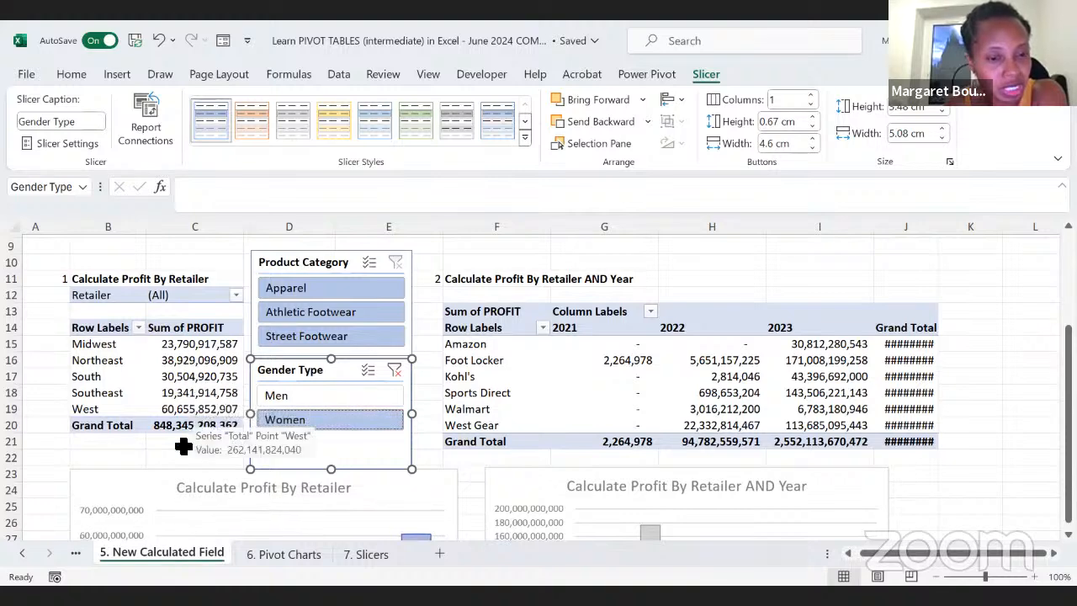
pyautogui.scroll(-2, 168, 507)
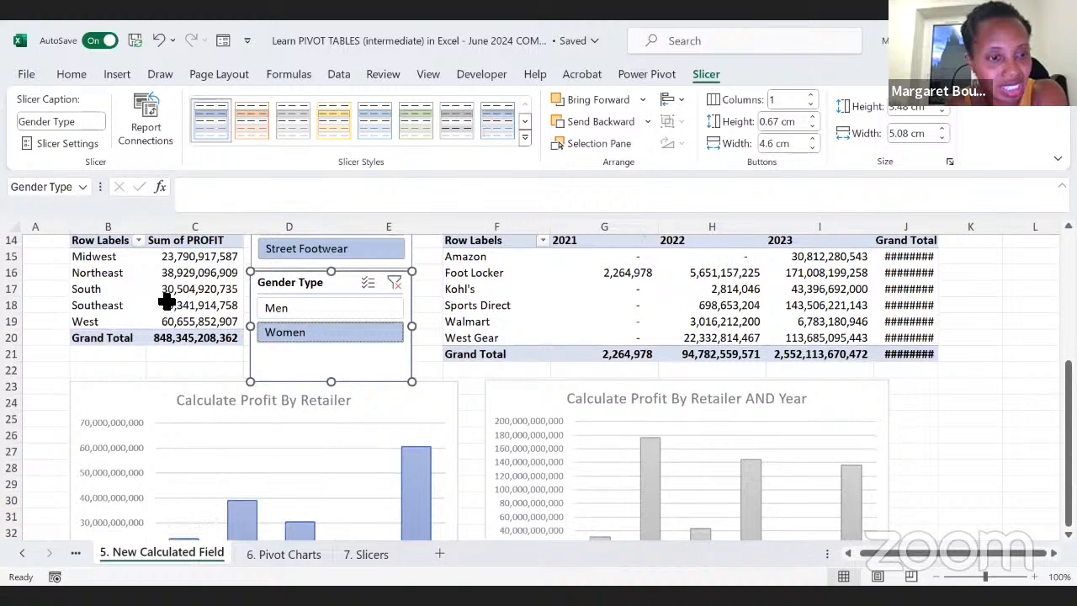
pyautogui.scroll(-3, 168, 304)
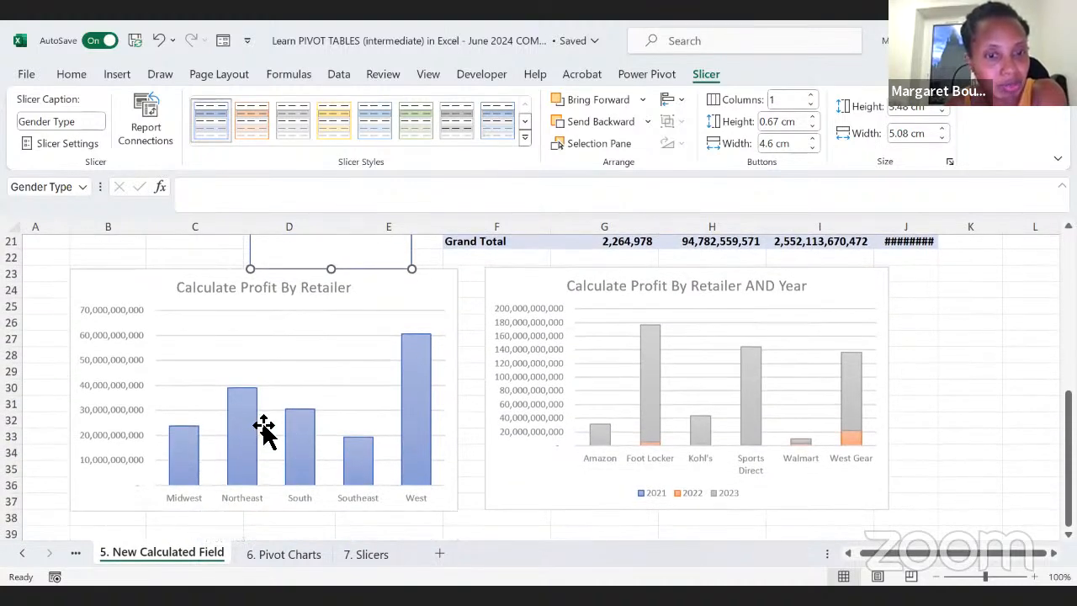
pyautogui.scroll(2, 266, 446)
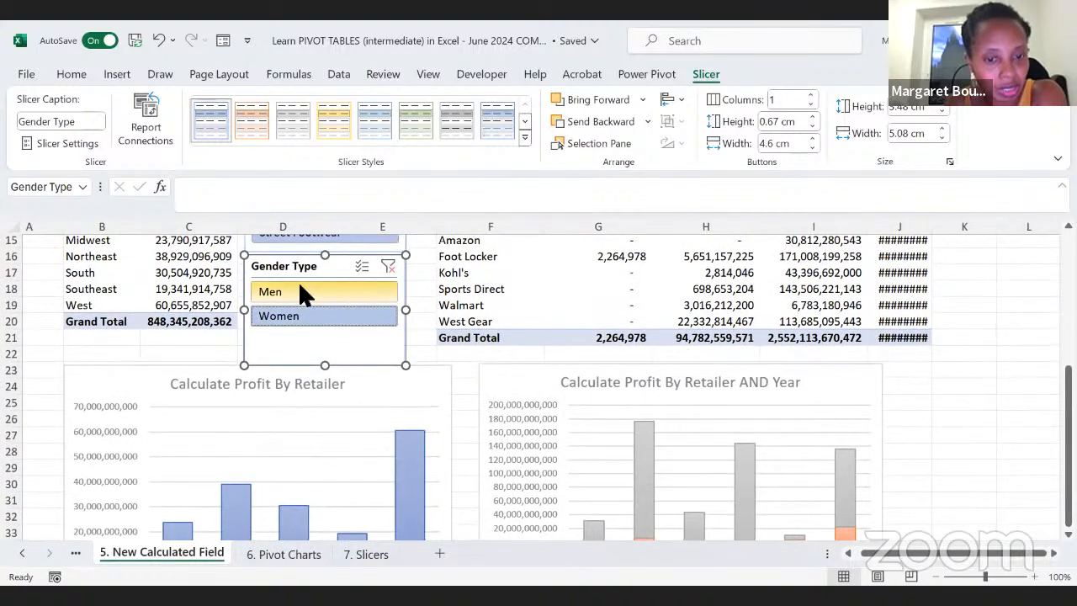
# Step: Filter the first PivotTable to Men, compare both tables and charts, and widen column J holding the second PivotTable's grand totals
pyautogui.click(303, 291)
pyautogui.scroll(3, 384, 446)
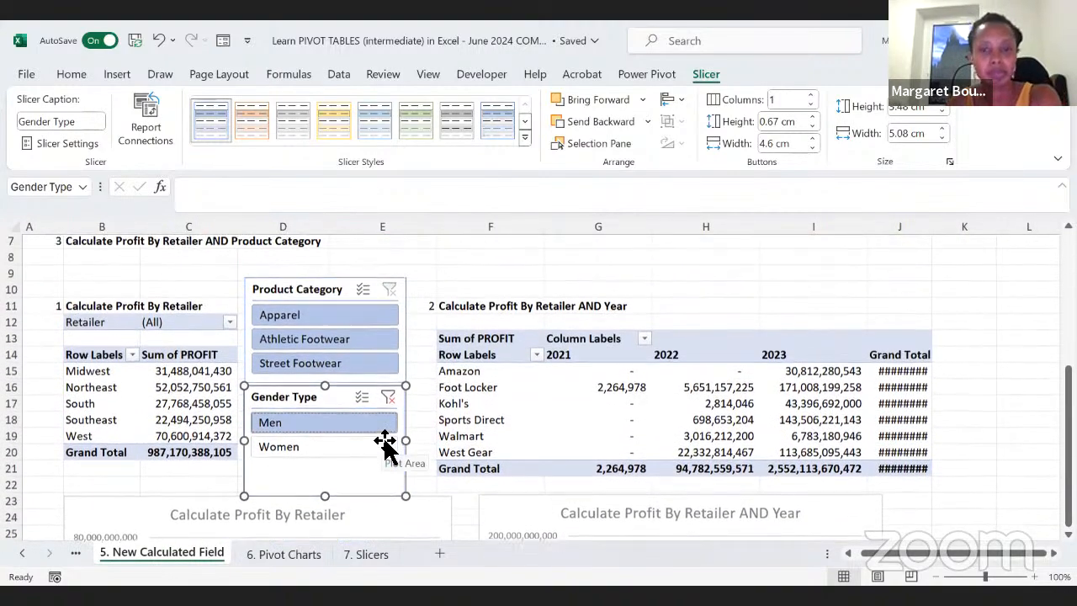
pyautogui.scroll(-1, 384, 442)
pyautogui.scroll(-2, 384, 446)
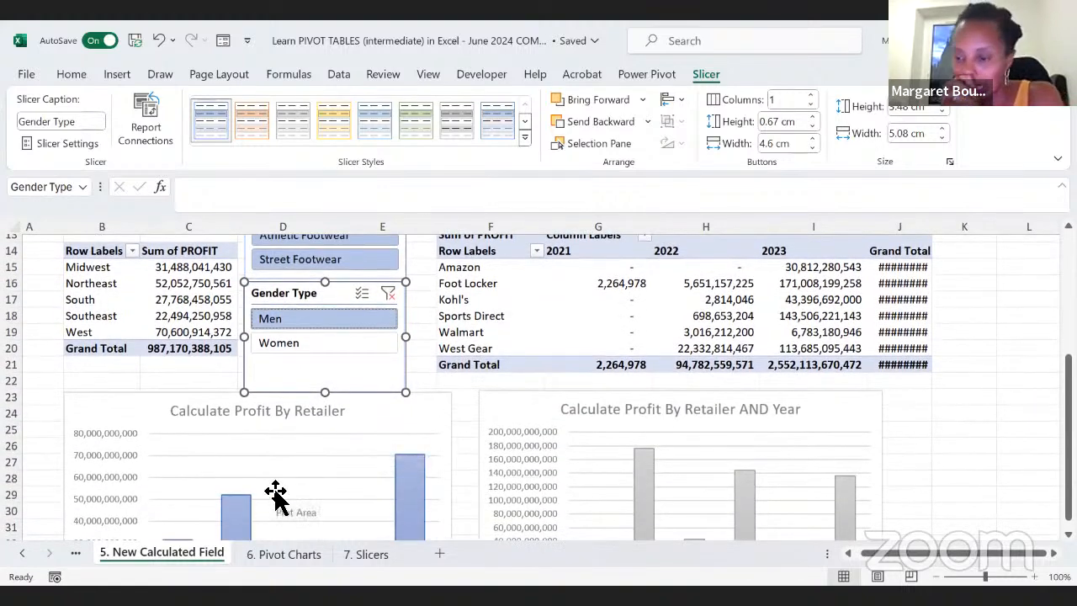
pyautogui.scroll(2, 276, 497)
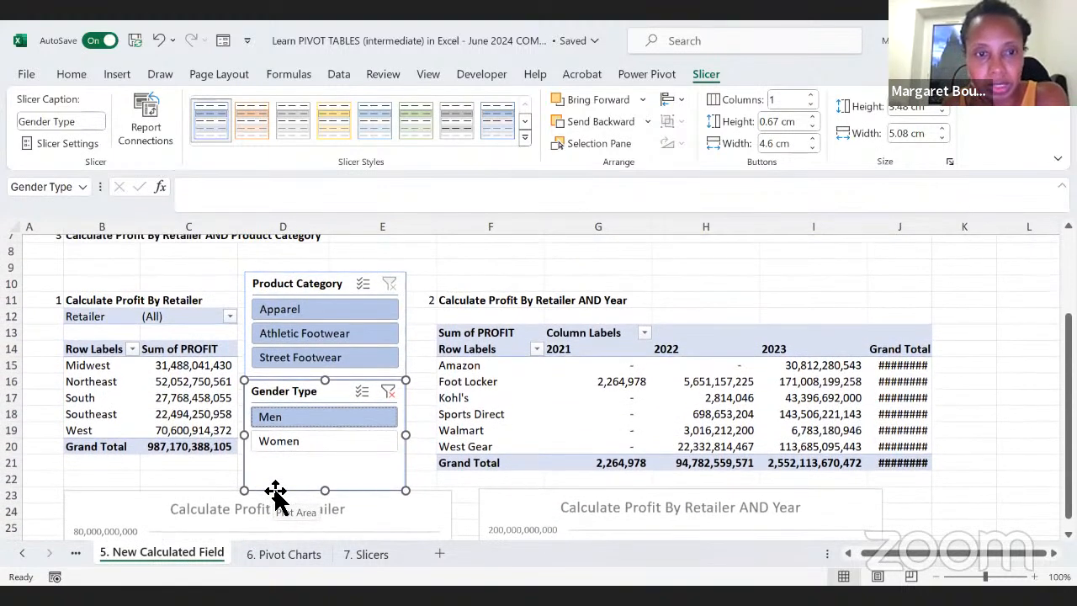
pyautogui.scroll(-1, 426, 520)
pyautogui.scroll(1, 426, 520)
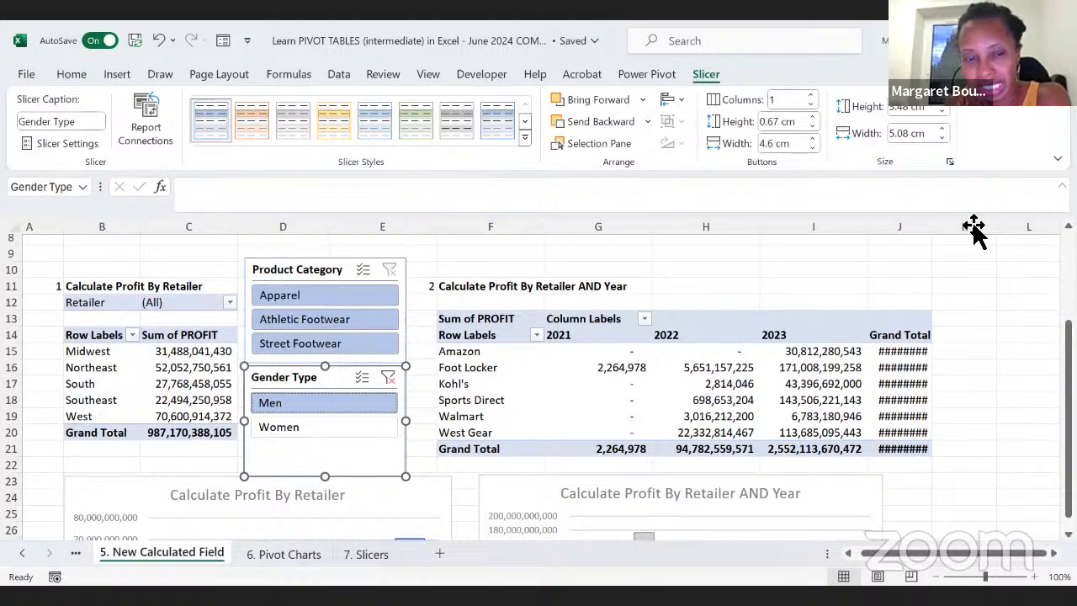
pyautogui.moveTo(974, 225); pyautogui.dragTo(970, 225)
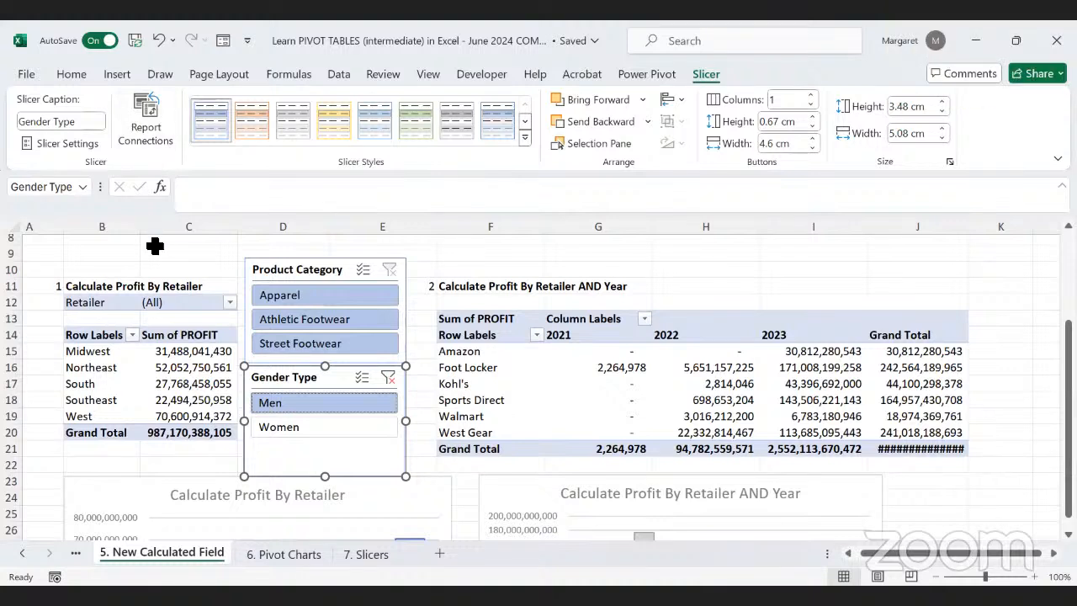
# Step: Connect the Gender Type slicer to PivotTable12 in addition to PivotTable11, and filter both to Women
pyautogui.click(144, 135)
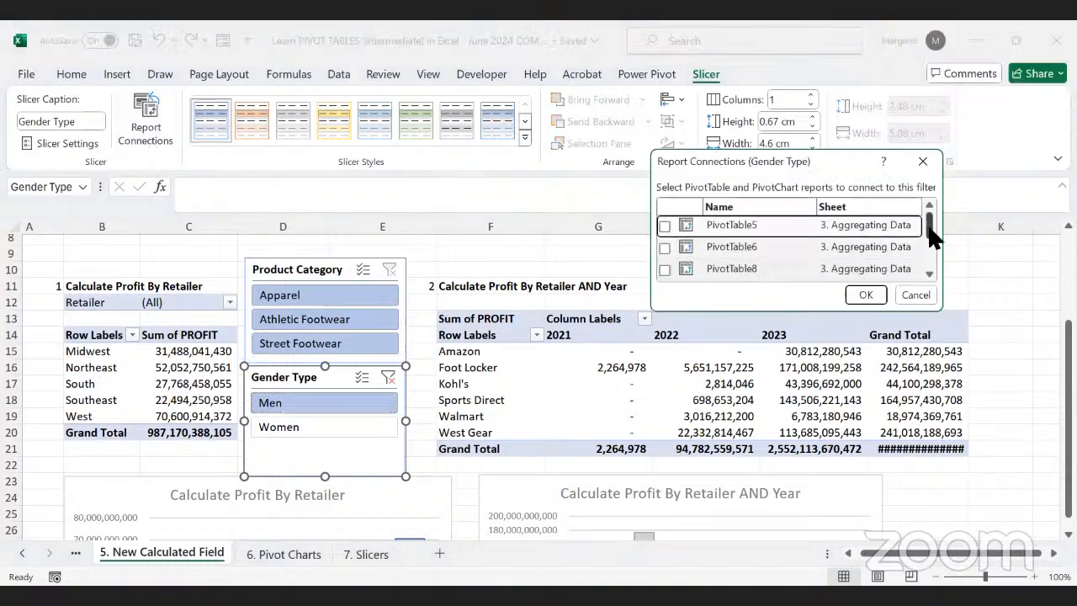
pyautogui.moveTo(932, 229); pyautogui.dragTo(934, 238)
pyautogui.moveTo(931, 244); pyautogui.dragTo(934, 252)
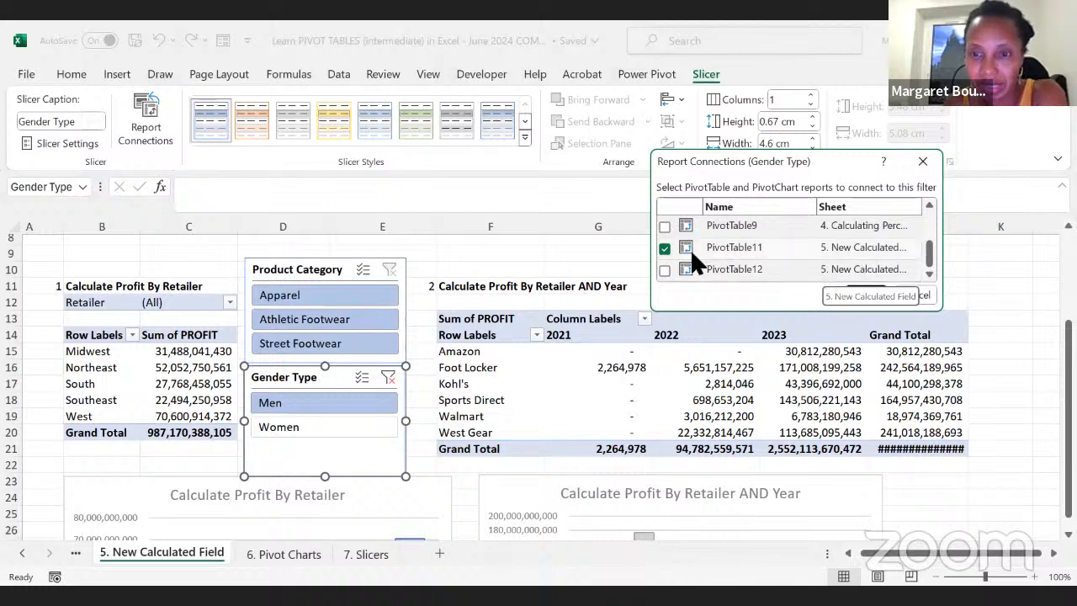
pyautogui.click(665, 271)
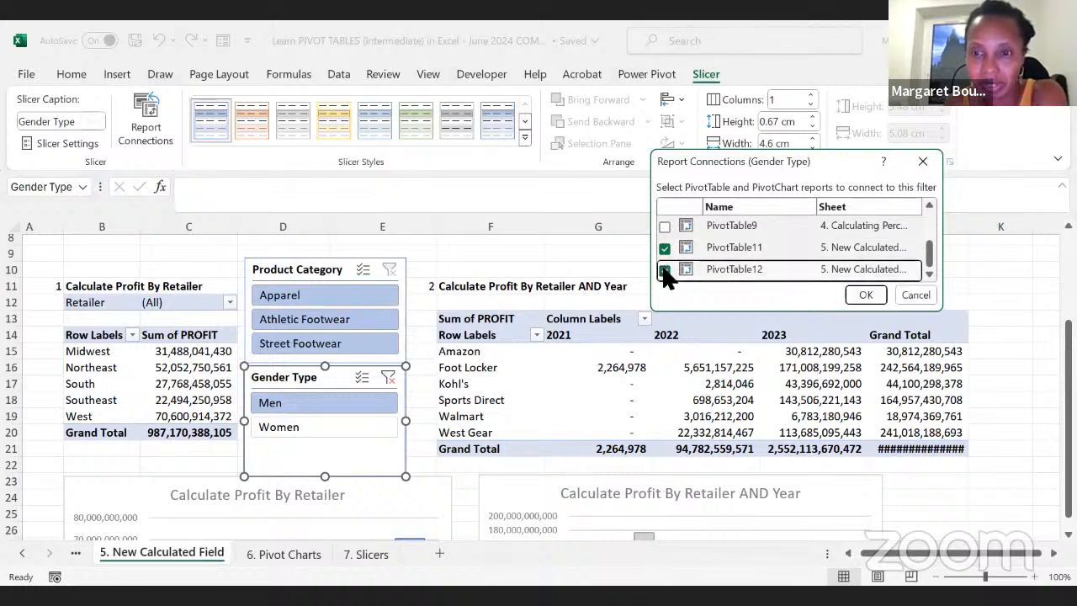
pyautogui.click(865, 295)
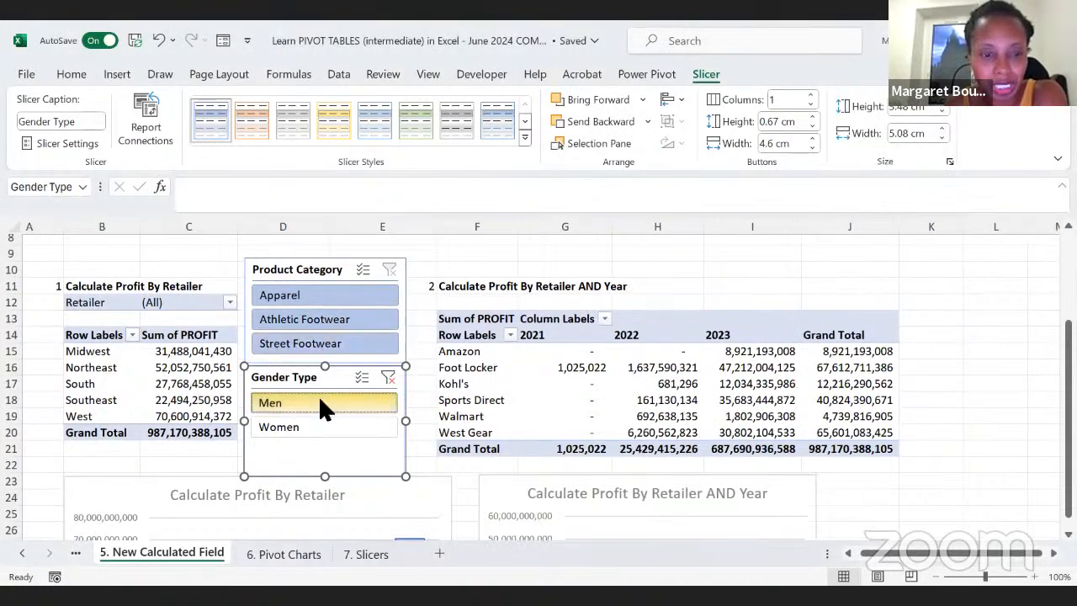
pyautogui.click(301, 426)
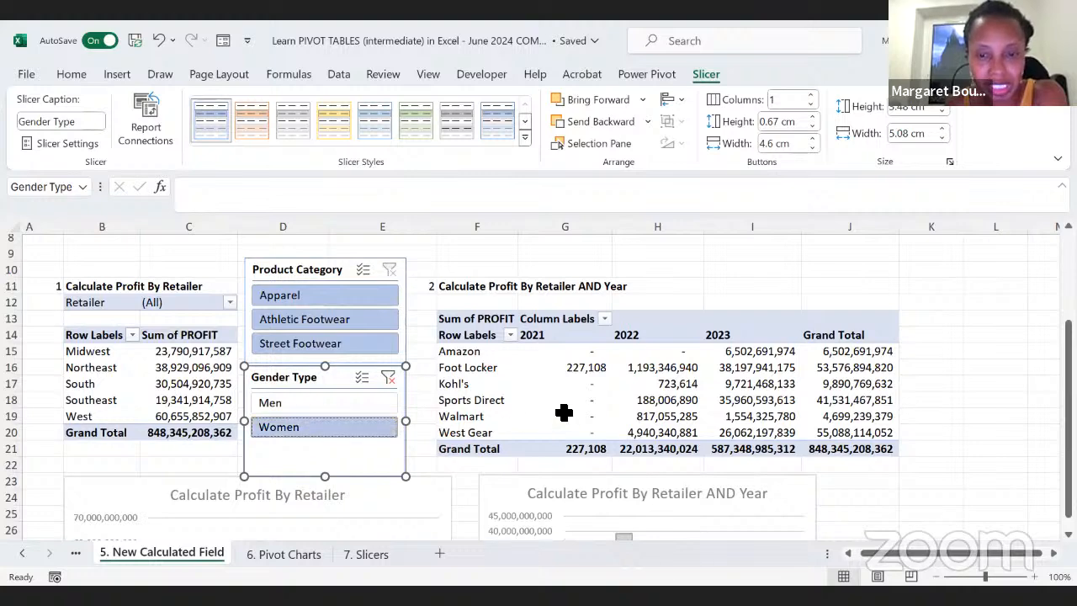
# Step: Filter both PivotTables to Men with the Gender Type slicer, clear that filter, and check both pivot charts
pyautogui.click(271, 403)
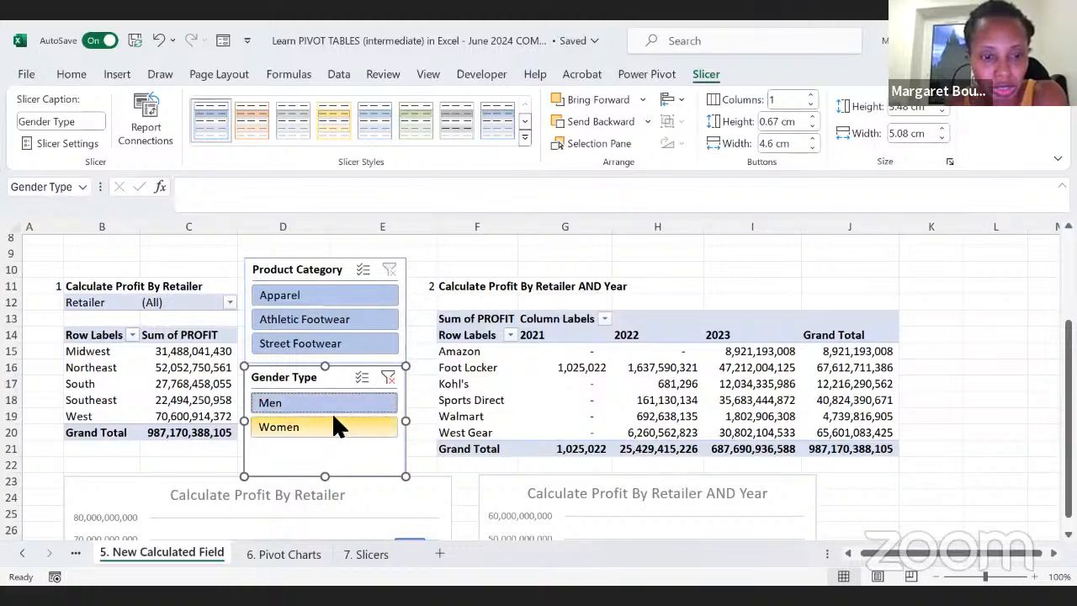
pyautogui.click(388, 378)
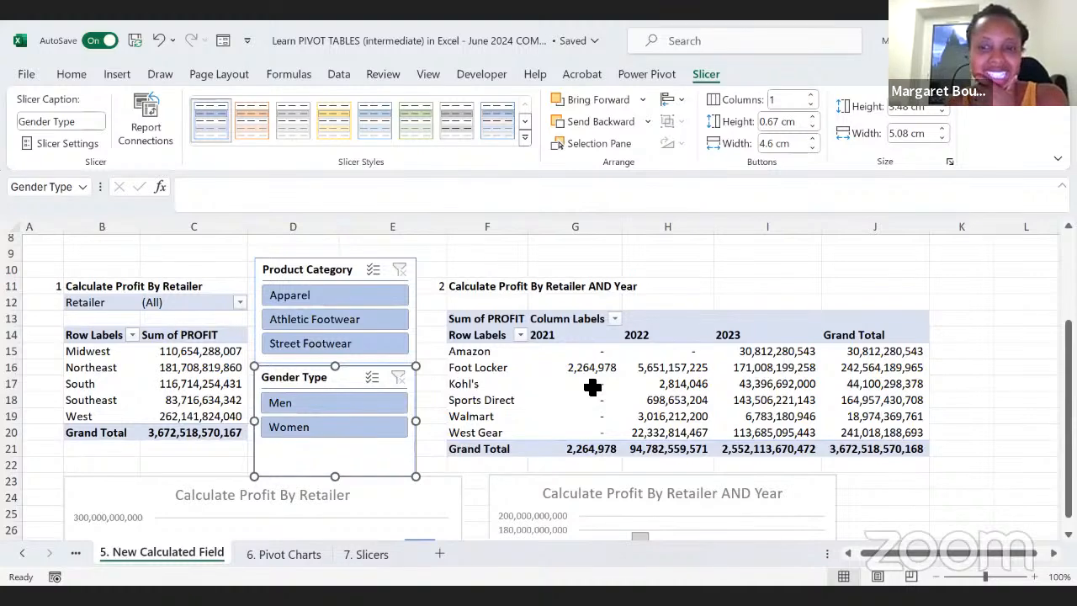
pyautogui.scroll(-4, 592, 392)
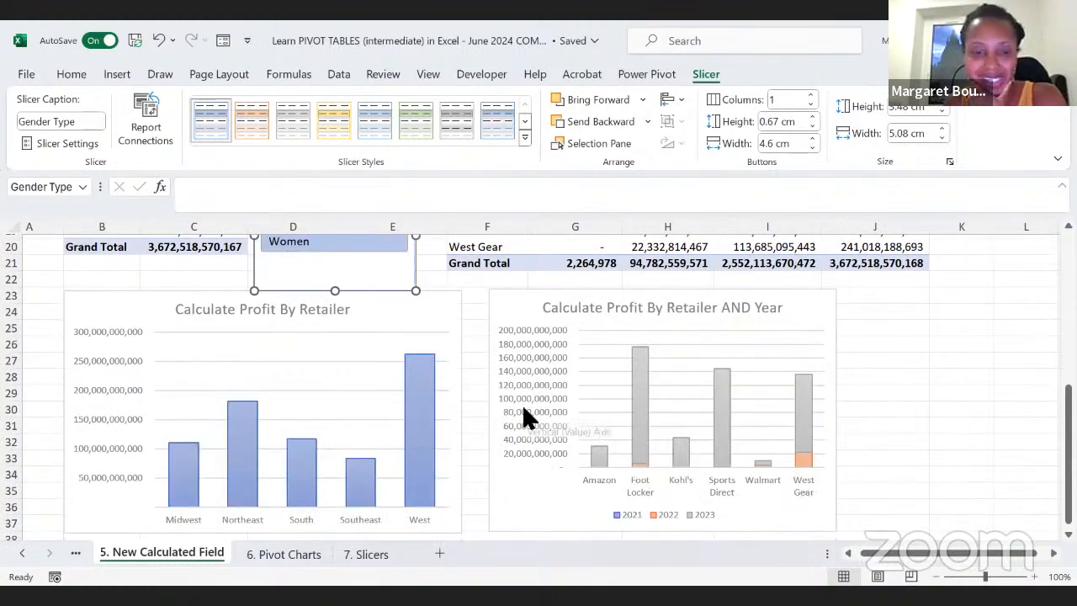
pyautogui.scroll(4, 524, 414)
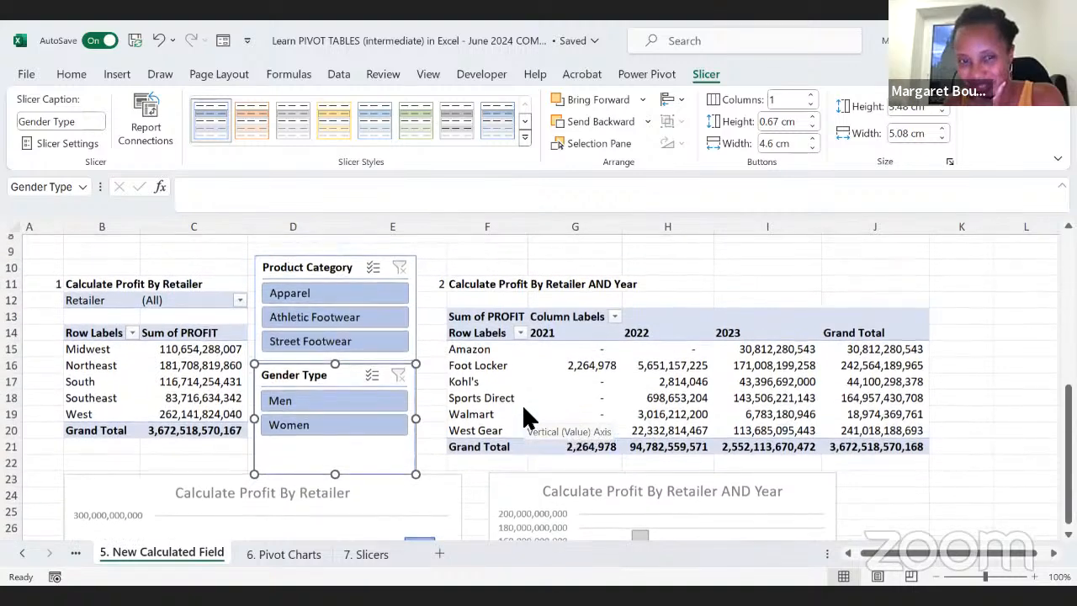
# Step: Move the Product Category and Gender Type slicers side by side into the empty rows above the second PivotTable
pyautogui.scroll(3, 523, 413)
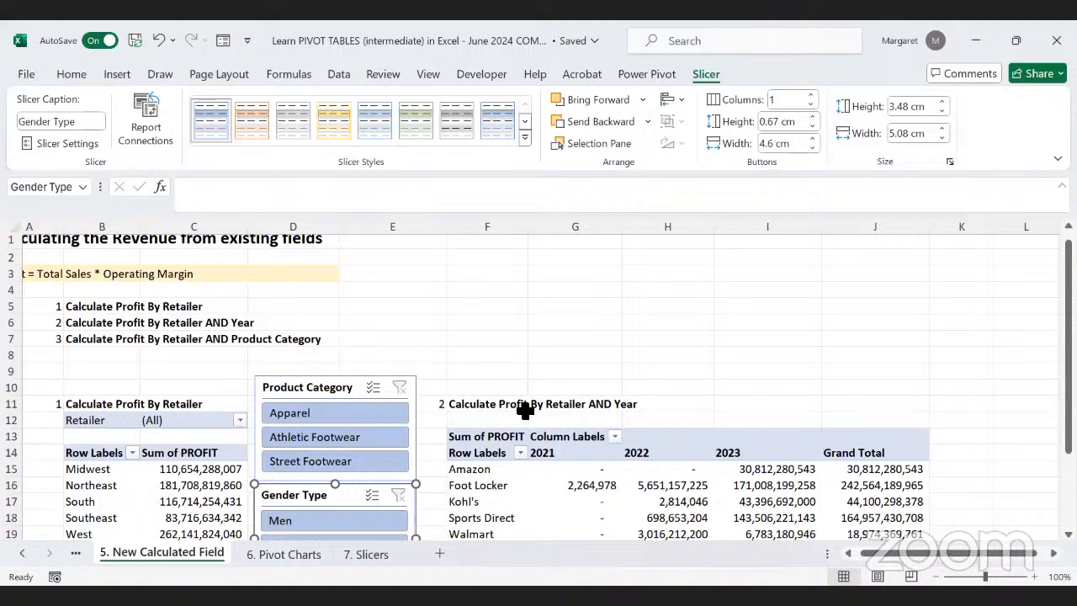
pyautogui.moveTo(340, 389); pyautogui.dragTo(363, 371)
pyautogui.moveTo(414, 336); pyautogui.dragTo(489, 294)
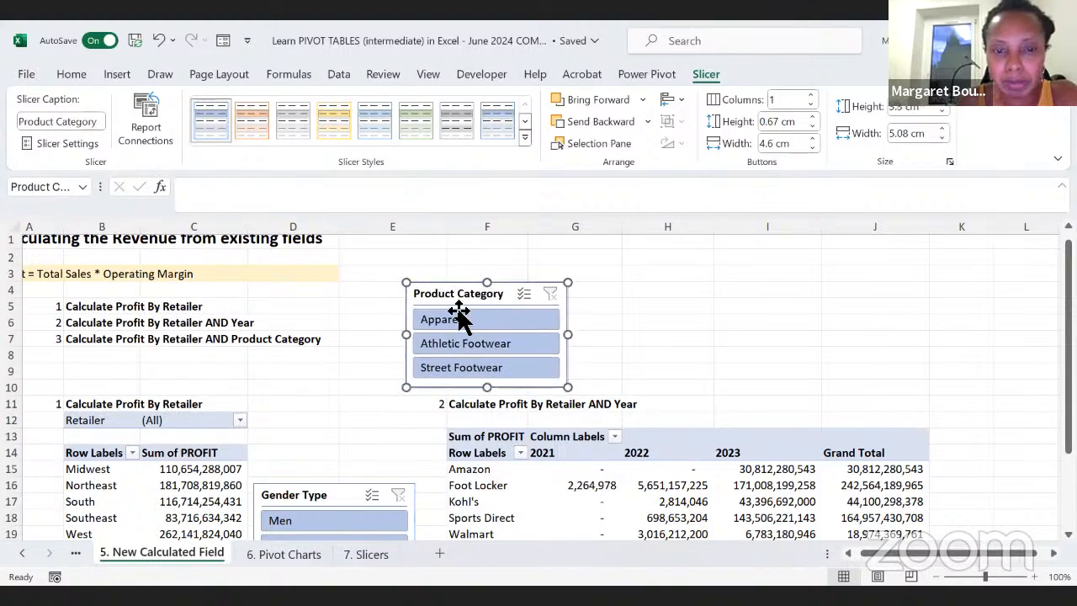
pyautogui.moveTo(332, 498); pyautogui.dragTo(646, 294)
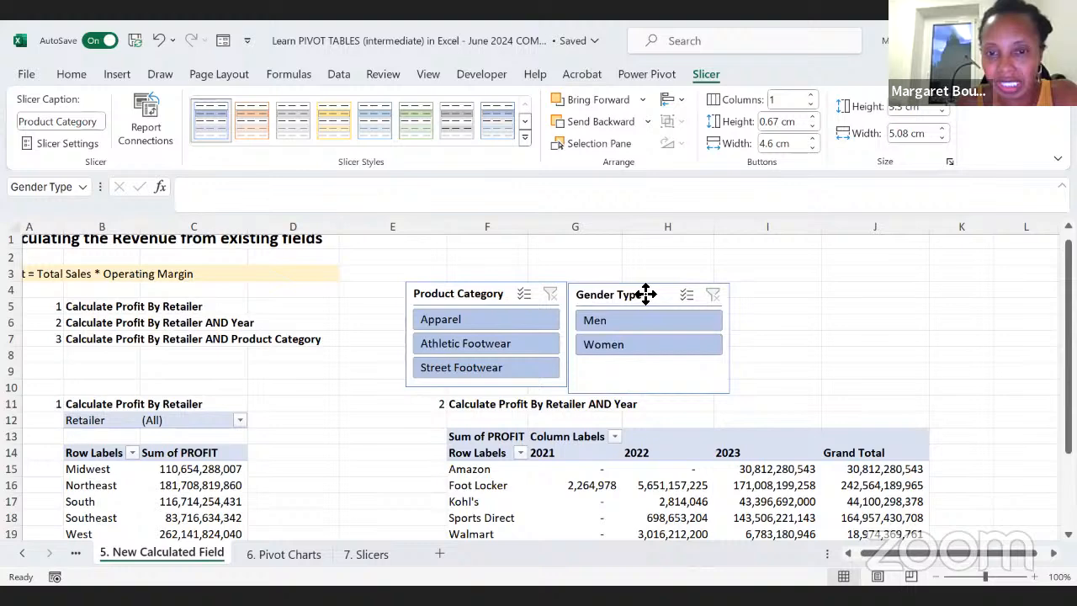
pyautogui.moveTo(646, 294); pyautogui.dragTo(645, 297)
pyautogui.click(279, 418)
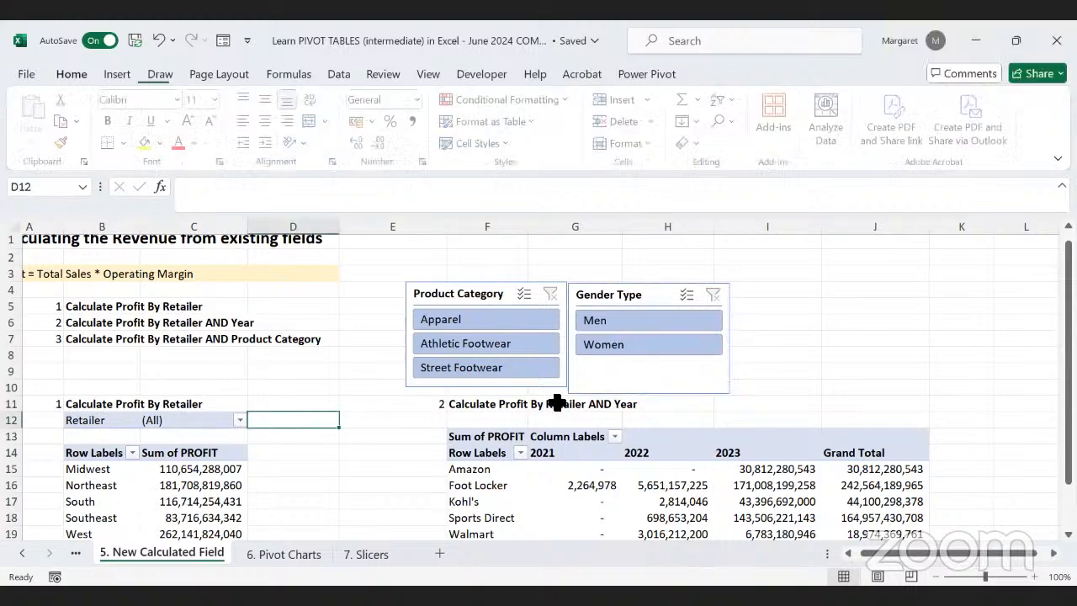
# Step: Shorten the Gender Type slicer to a height of 3.3 cm, aligning its lower edge with the Product Category slicer
pyautogui.click(633, 389)
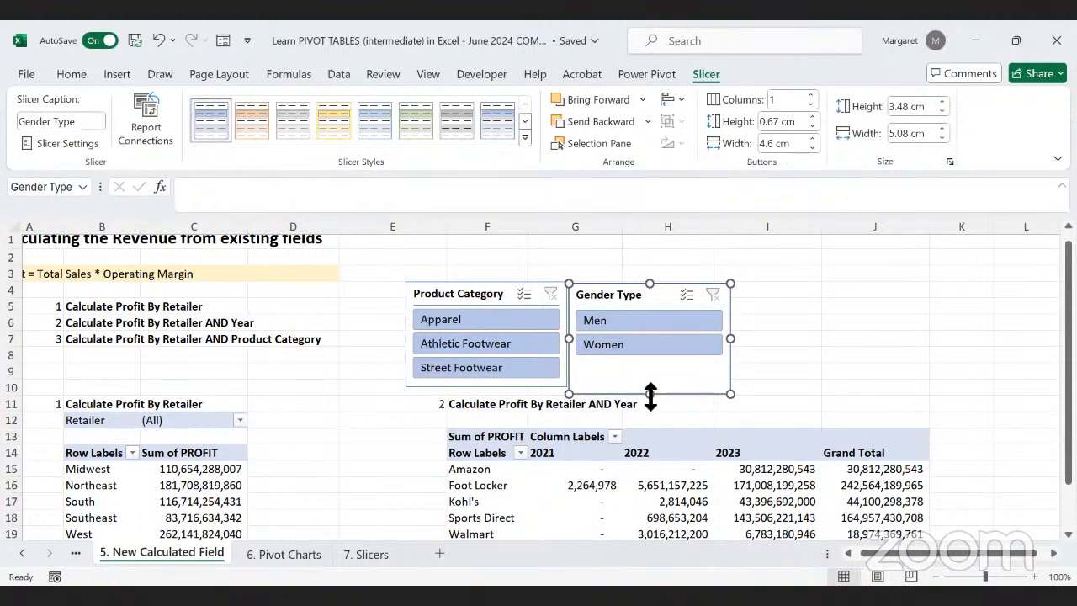
pyautogui.moveTo(652, 397); pyautogui.dragTo(646, 389)
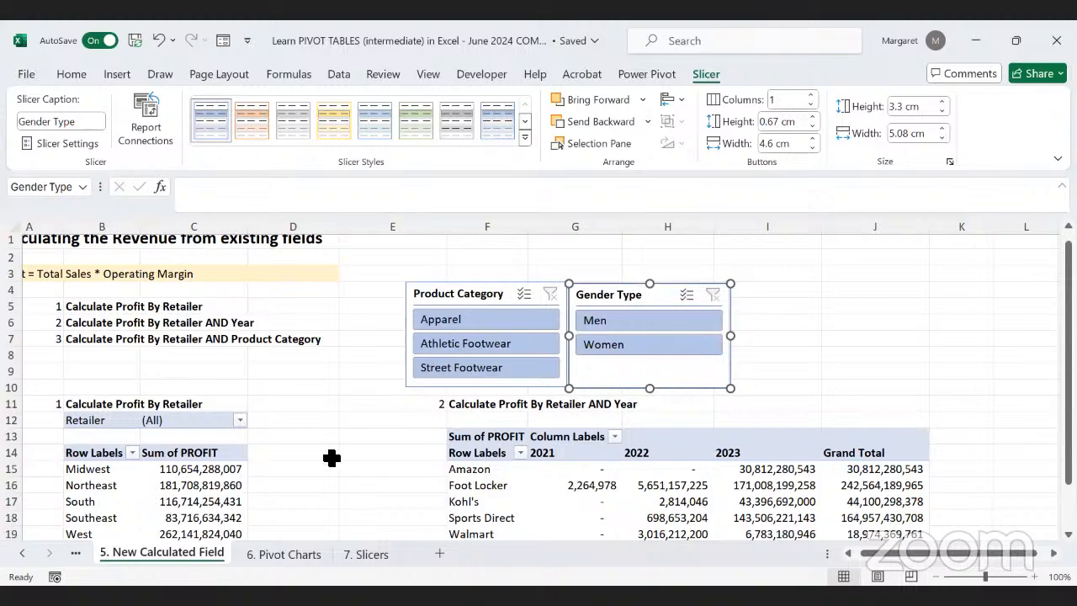
pyautogui.click(331, 455)
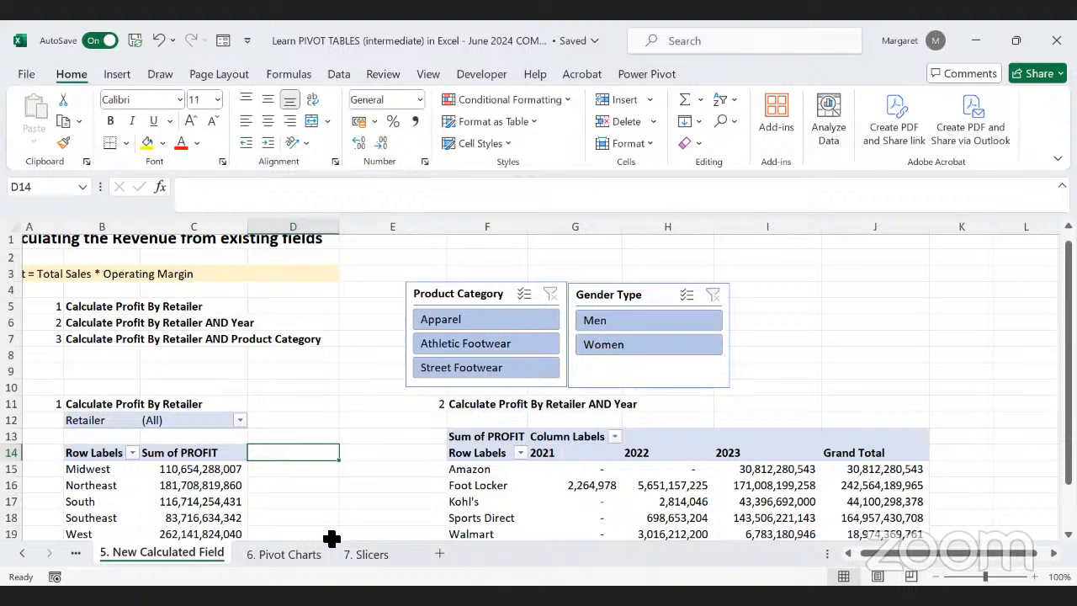
pyautogui.scroll(1, 348, 491)
pyautogui.hscroll(-1, 349, 492)
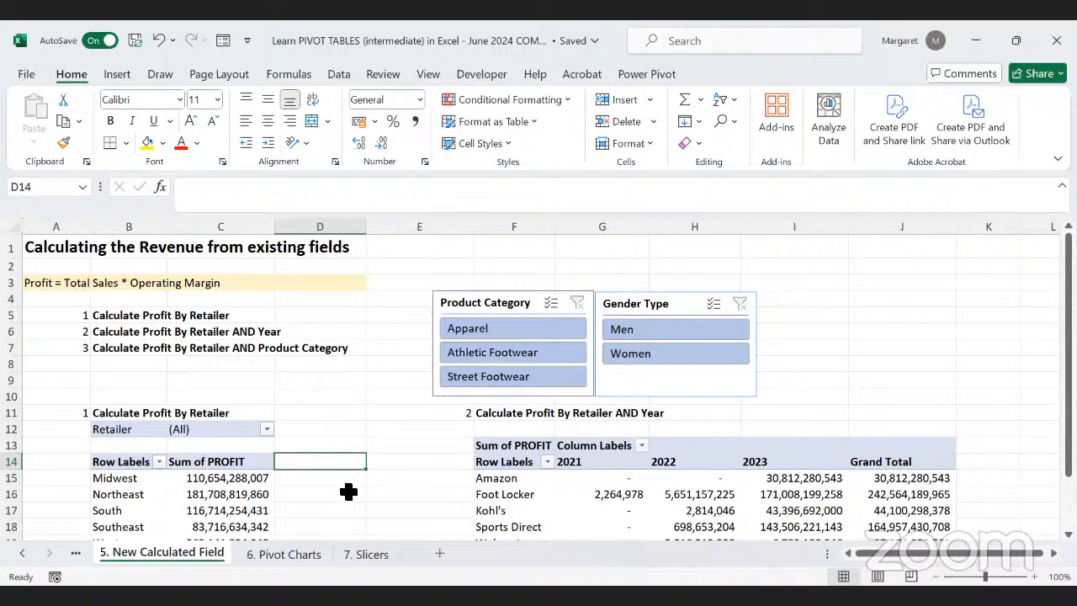
pyautogui.scroll(-1, 577, 448)
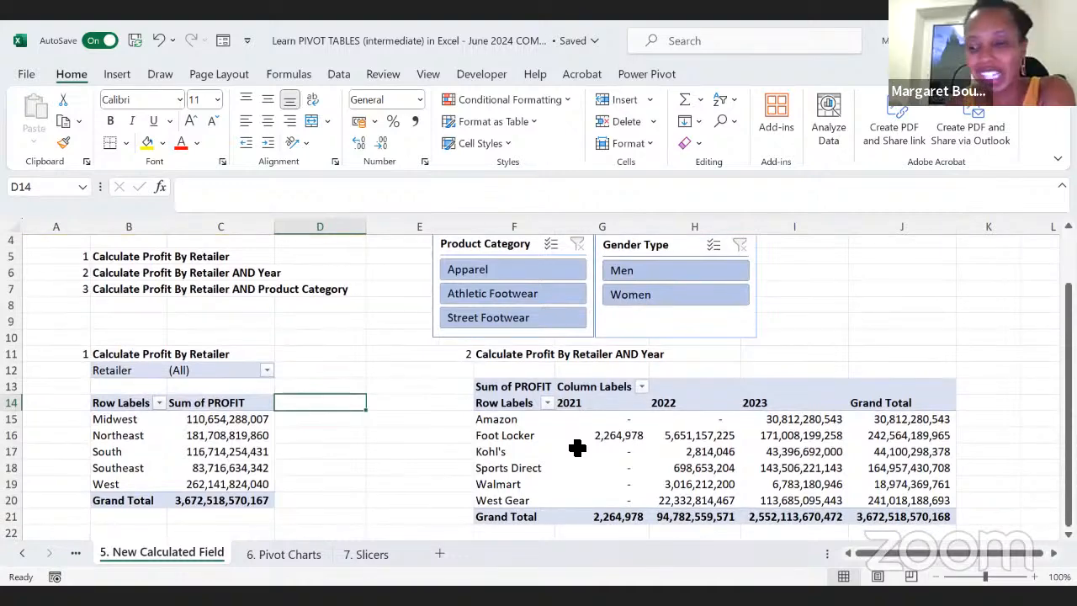